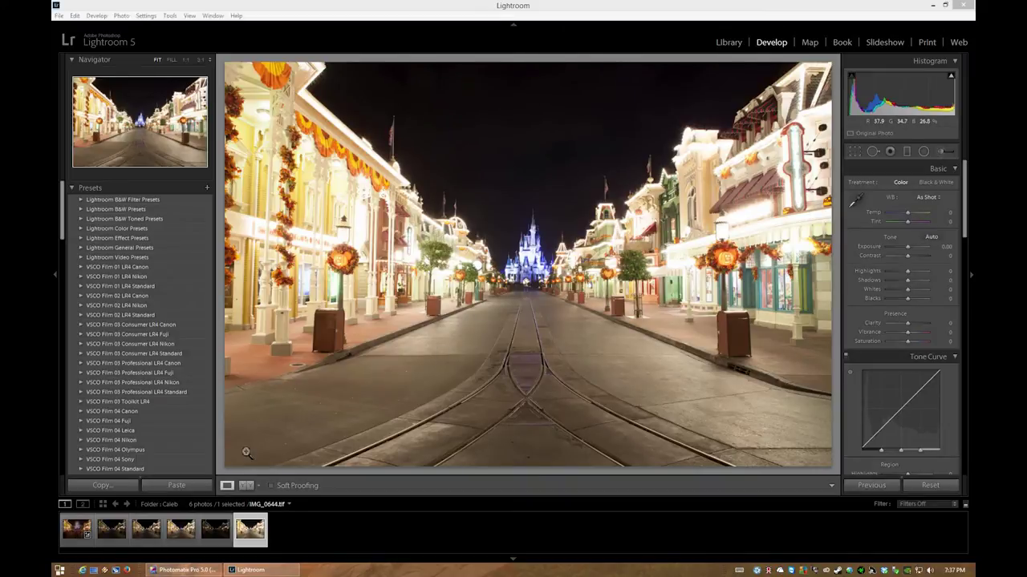
- Compare the bracketed Main Street exposures in the filmstrip, ending on IMG_0640
{"action": "left_click", "coordinate": [72, 532]}
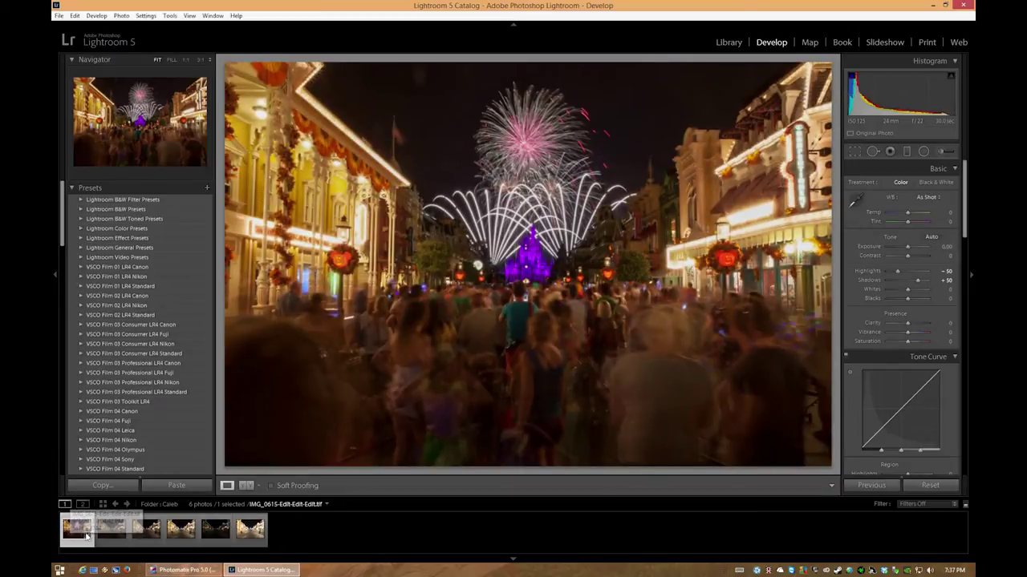
{"action": "left_click", "coordinate": [112, 541]}
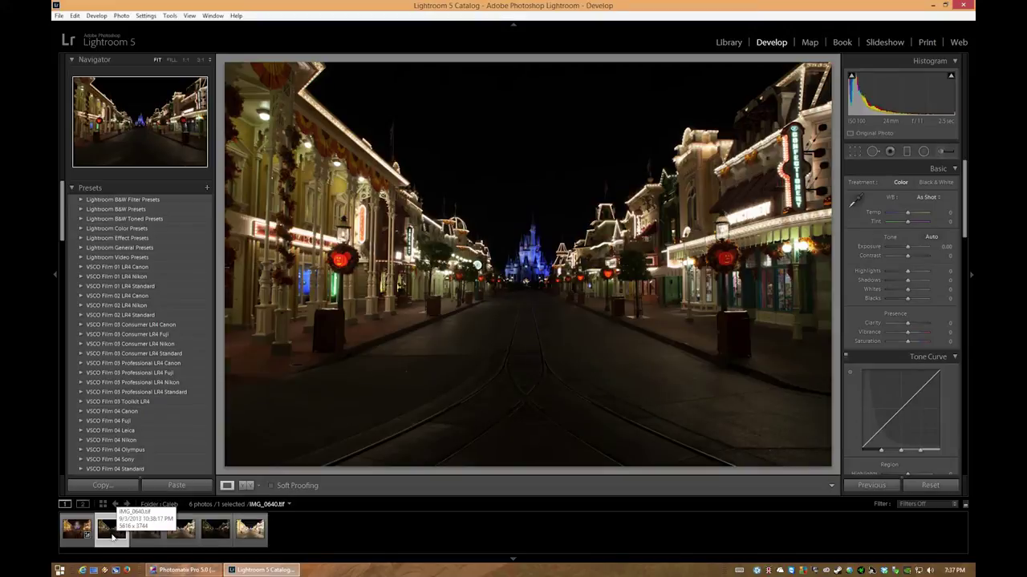
{"action": "left_click", "coordinate": [148, 536]}
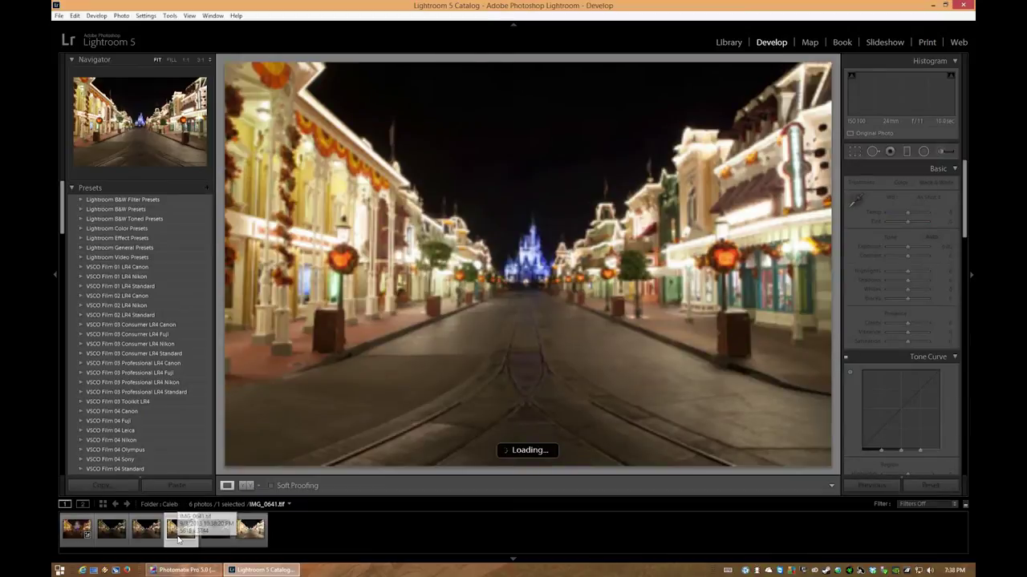
{"action": "left_click", "coordinate": [213, 535]}
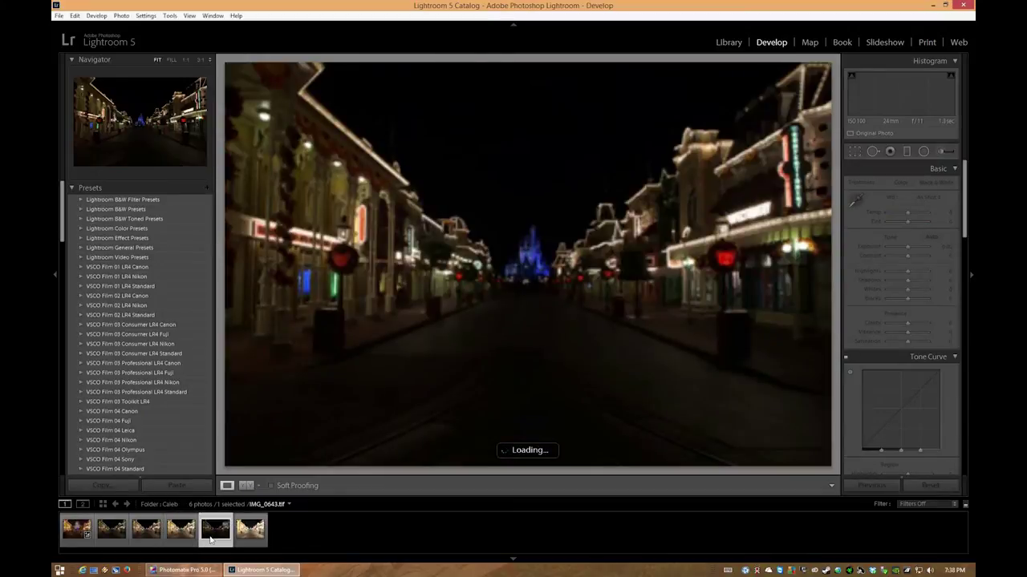
{"action": "left_click", "coordinate": [112, 531]}
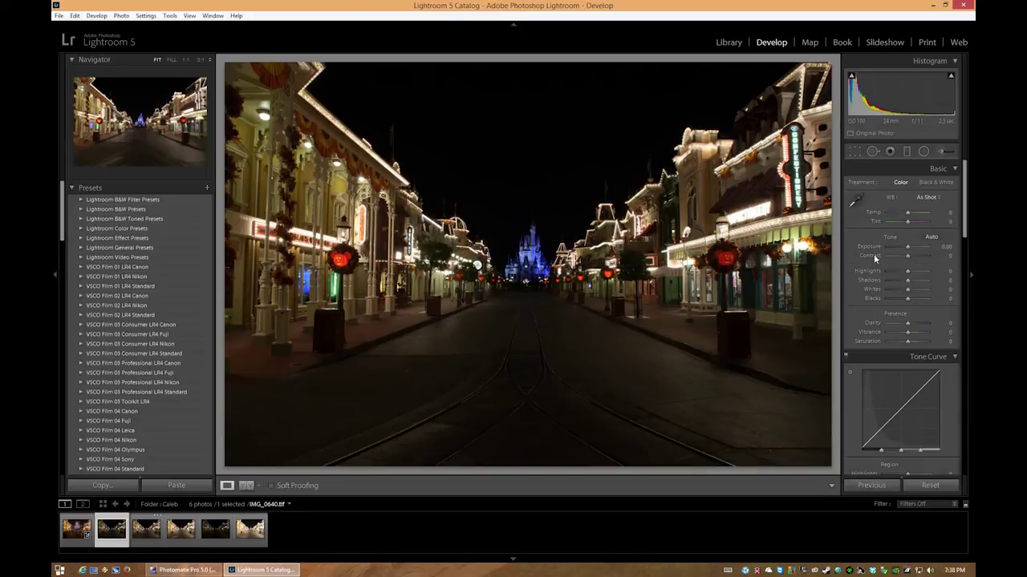
- Set Exposure to +0.40 and Contrast to -20 in the Basic panel
{"action": "left_click", "coordinate": [943, 247]}
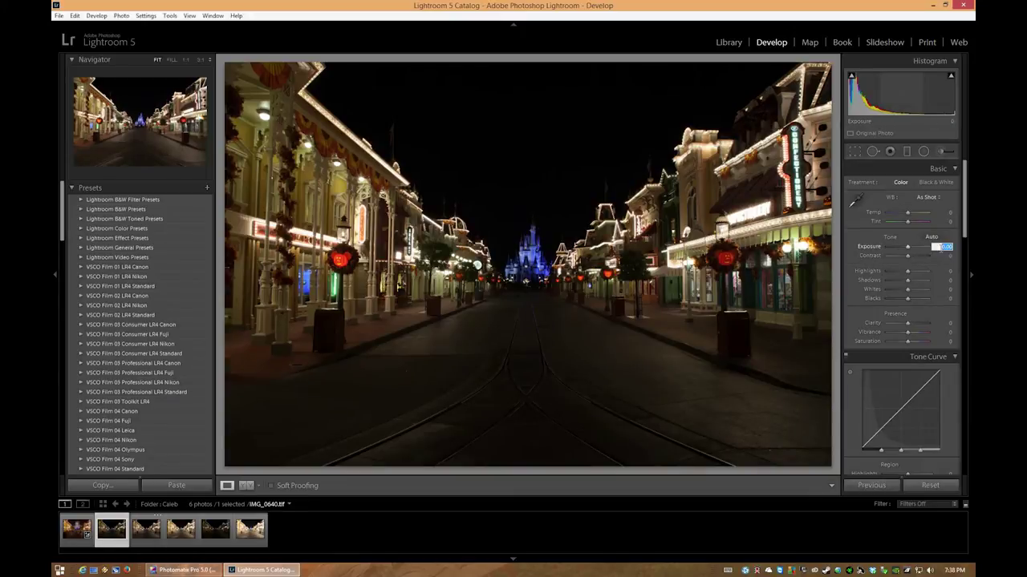
{"action": "type", "text": "0.4"}
{"action": "key", "text": "Return"}
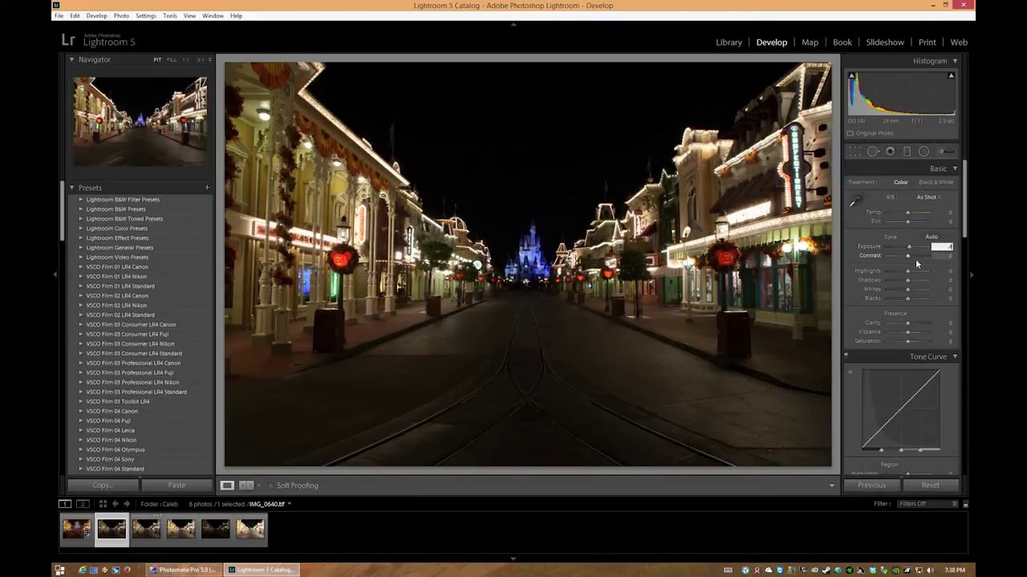
{"action": "left_click_drag", "start_coordinate": [908, 259], "coordinate": [905, 259]}
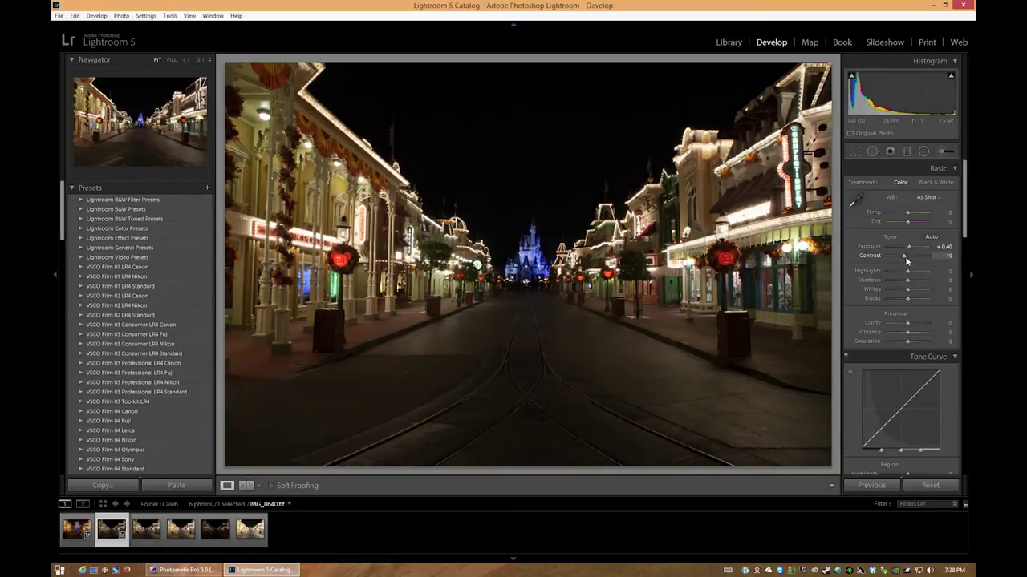
{"action": "left_click", "coordinate": [941, 257]}
{"action": "type", "text": "-20"}
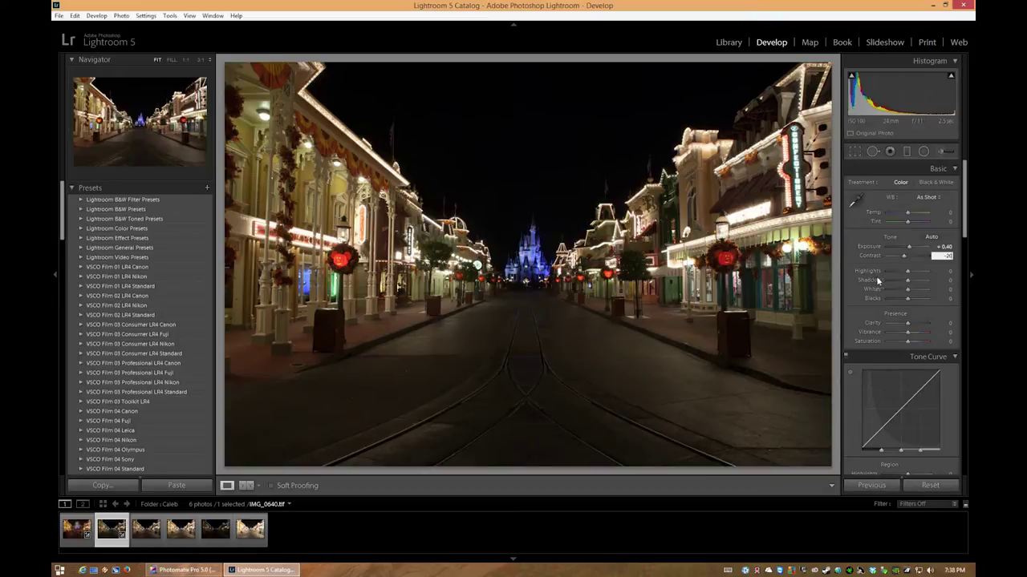
- Pull Highlights down to -50 and raise Shadows to +50
{"action": "left_click_drag", "start_coordinate": [908, 274], "coordinate": [899, 276]}
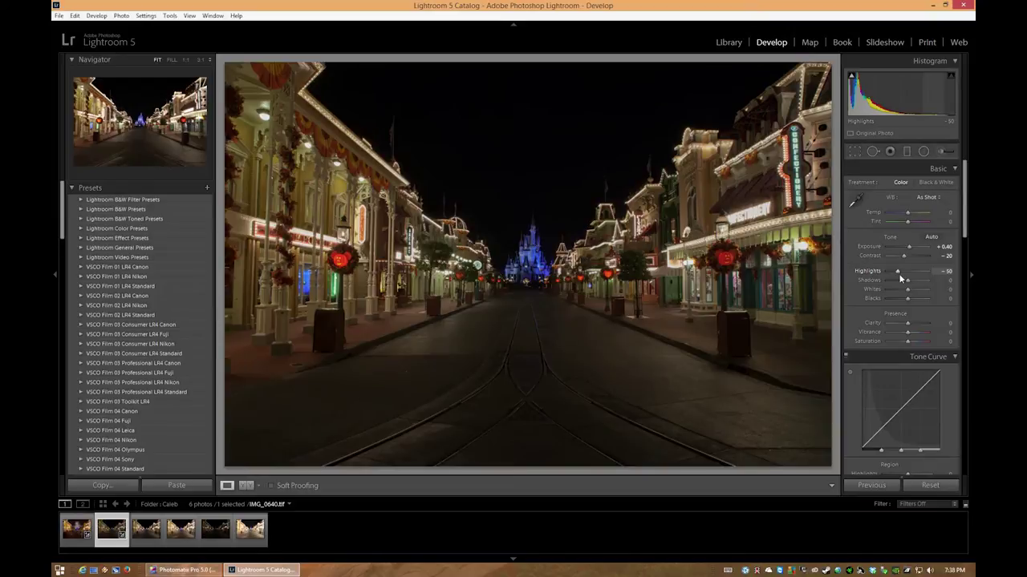
{"action": "left_click_drag", "start_coordinate": [907, 281], "coordinate": [918, 284]}
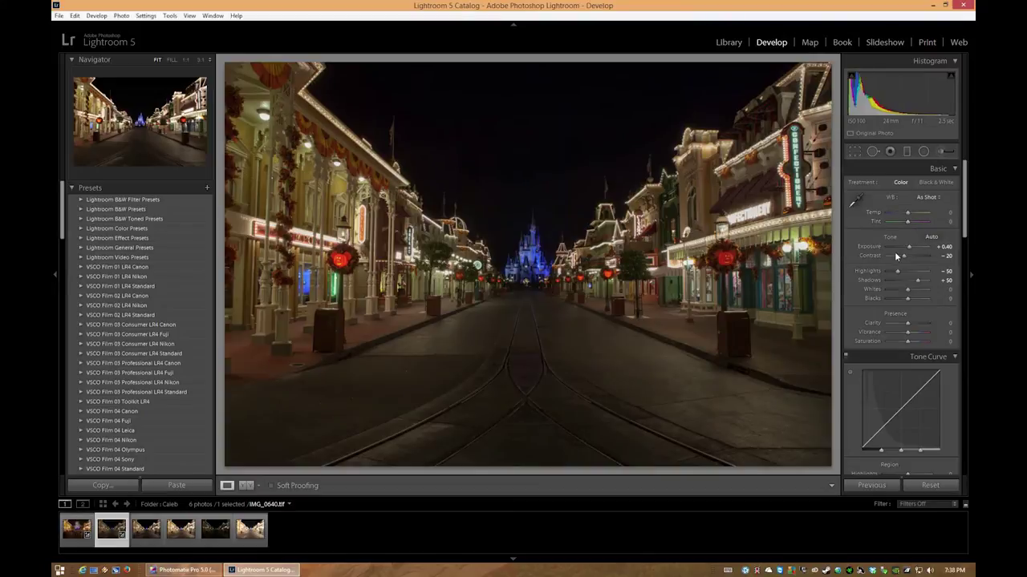
{"action": "scroll", "coordinate": [938, 320], "scroll_direction": "down", "scroll_amount": 3}
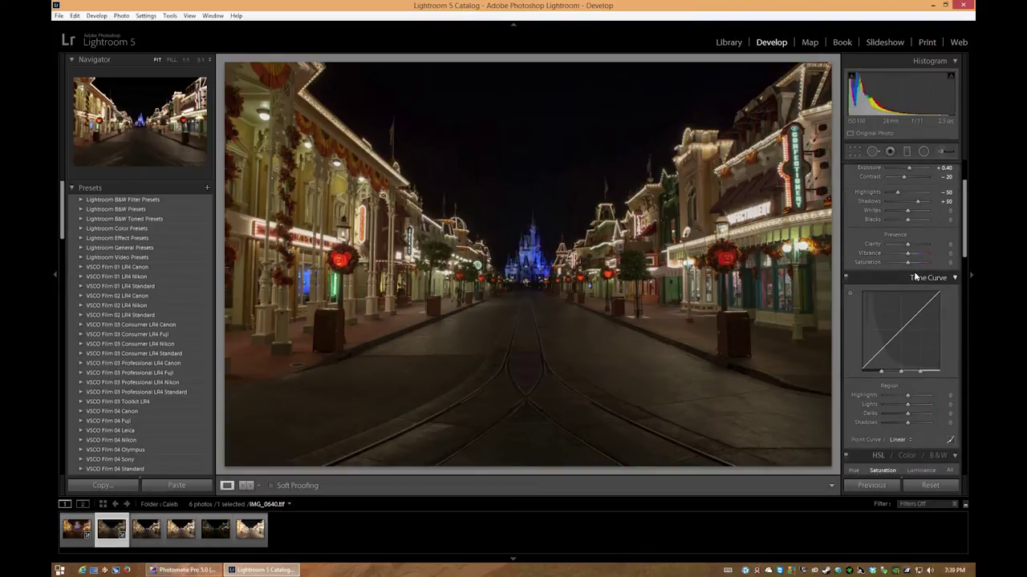
- Enable Profile Corrections and Remove Chromatic Aberration in Lens Corrections, comparing with profile off
{"action": "scroll", "coordinate": [914, 300], "scroll_direction": "down", "scroll_amount": 6}
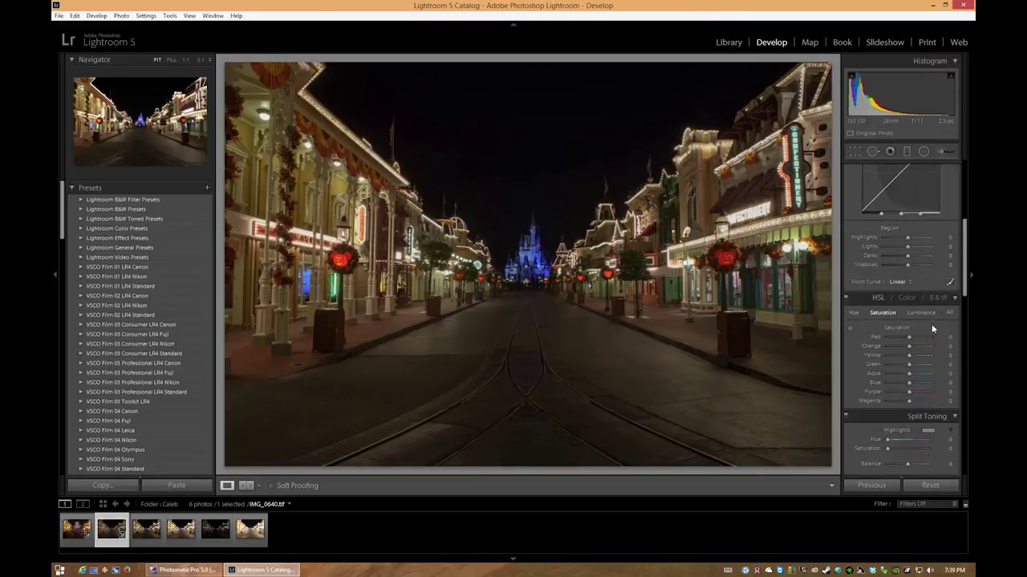
{"action": "scroll", "coordinate": [931, 324], "scroll_direction": "down", "scroll_amount": 9}
{"action": "scroll", "coordinate": [929, 324], "scroll_direction": "down", "scroll_amount": 5}
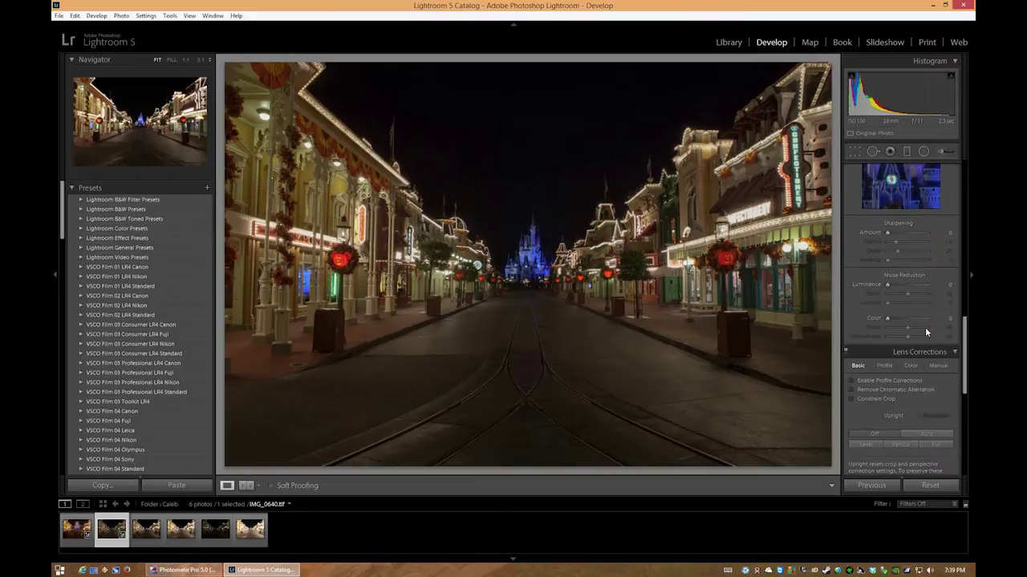
{"action": "scroll", "coordinate": [927, 330], "scroll_direction": "down", "scroll_amount": 3}
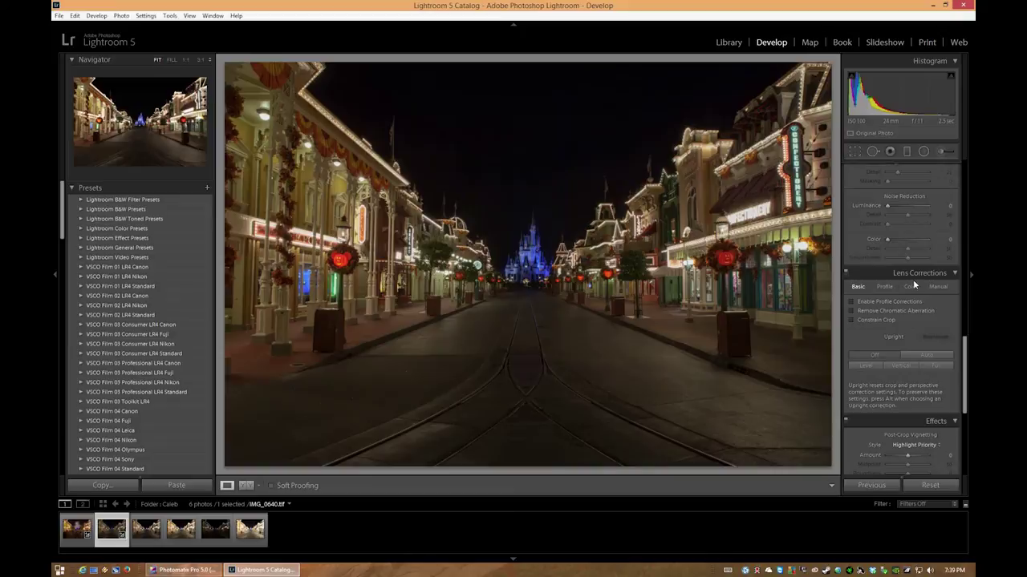
{"action": "left_click", "coordinate": [878, 303]}
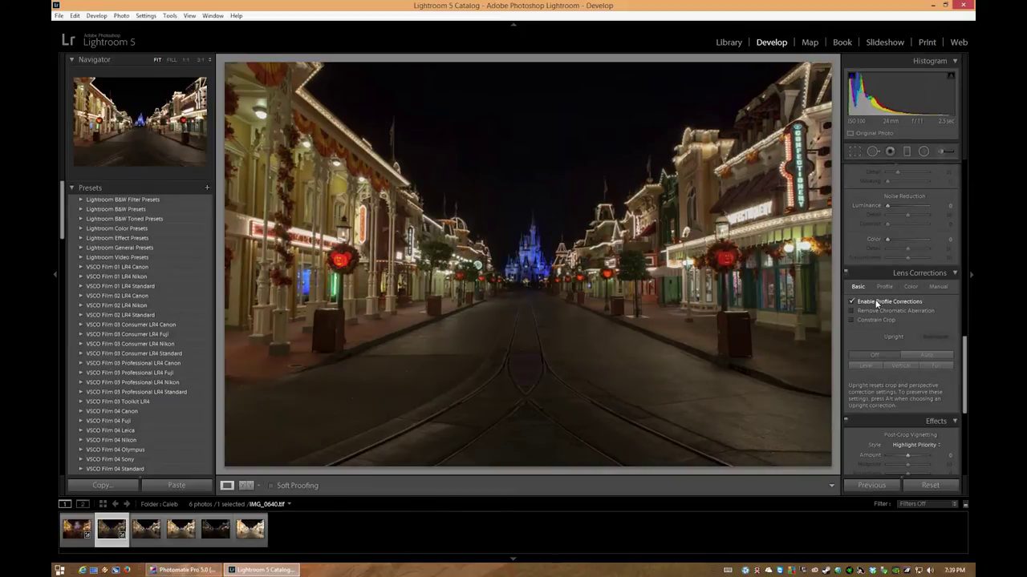
{"action": "left_click", "coordinate": [881, 311]}
{"action": "left_click", "coordinate": [889, 303]}
{"action": "left_click", "coordinate": [888, 303]}
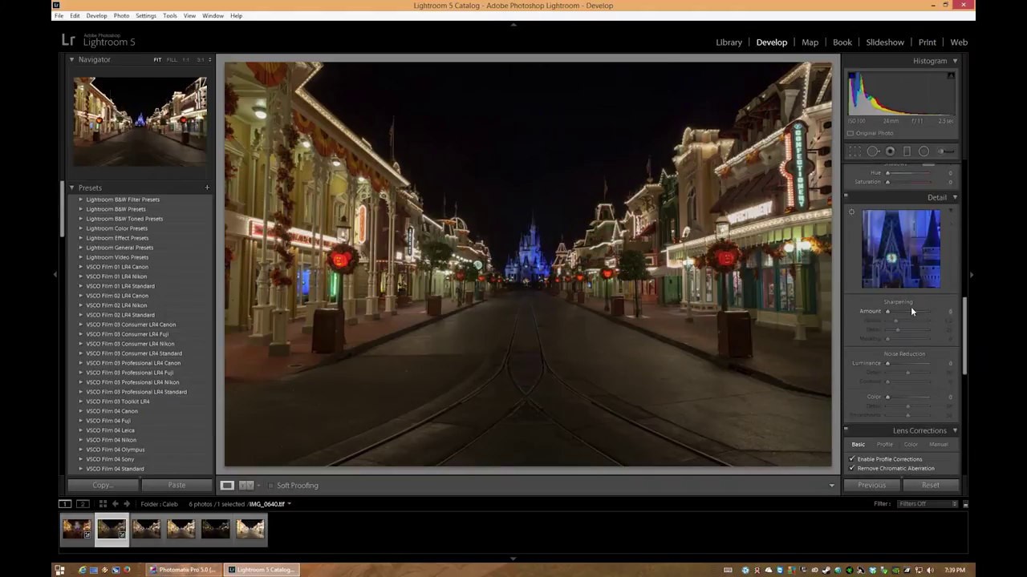
{"action": "scroll", "coordinate": [902, 313], "scroll_direction": "up", "scroll_amount": 6}
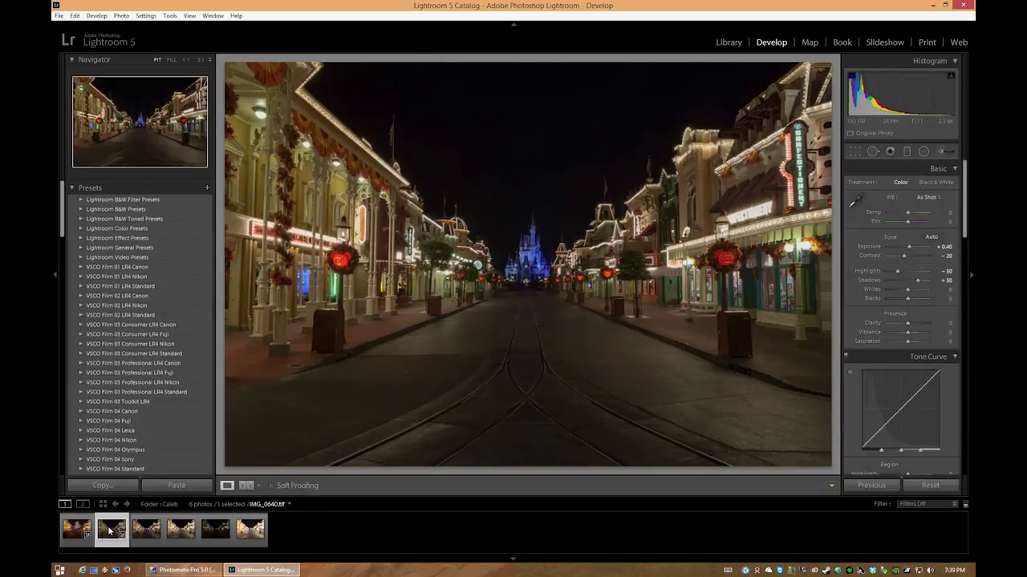
- Select all five exposures and synchronize IMG_0640's settings across them
{"action": "left_click", "coordinate": [243, 534], "text": "shift"}
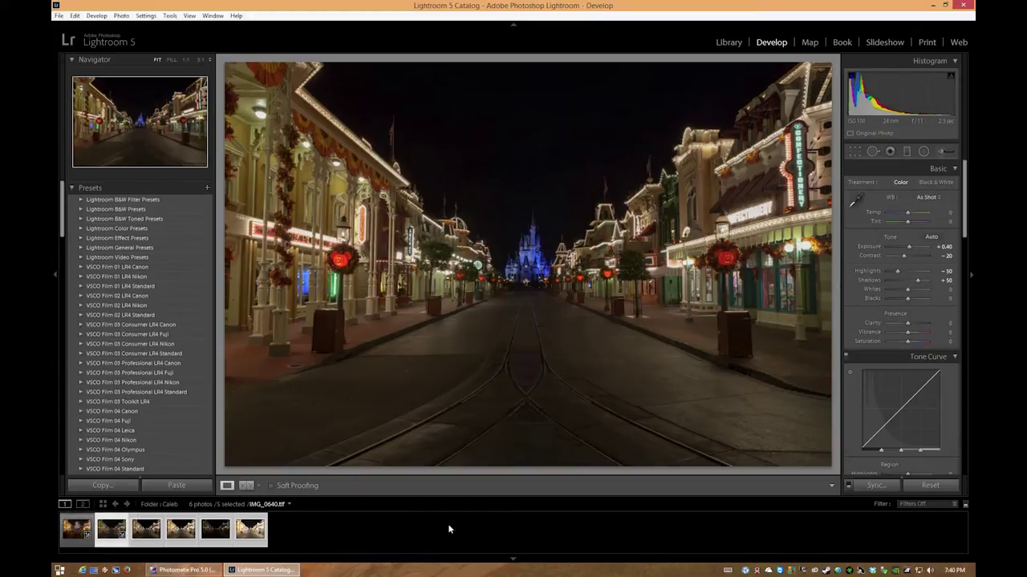
{"action": "left_click", "coordinate": [876, 485]}
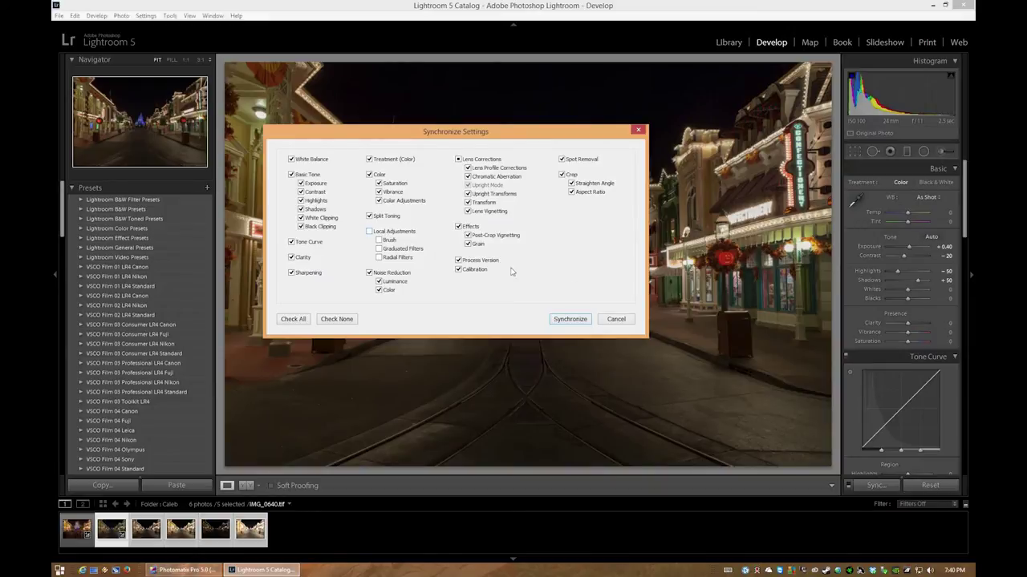
{"action": "left_click", "coordinate": [571, 320]}
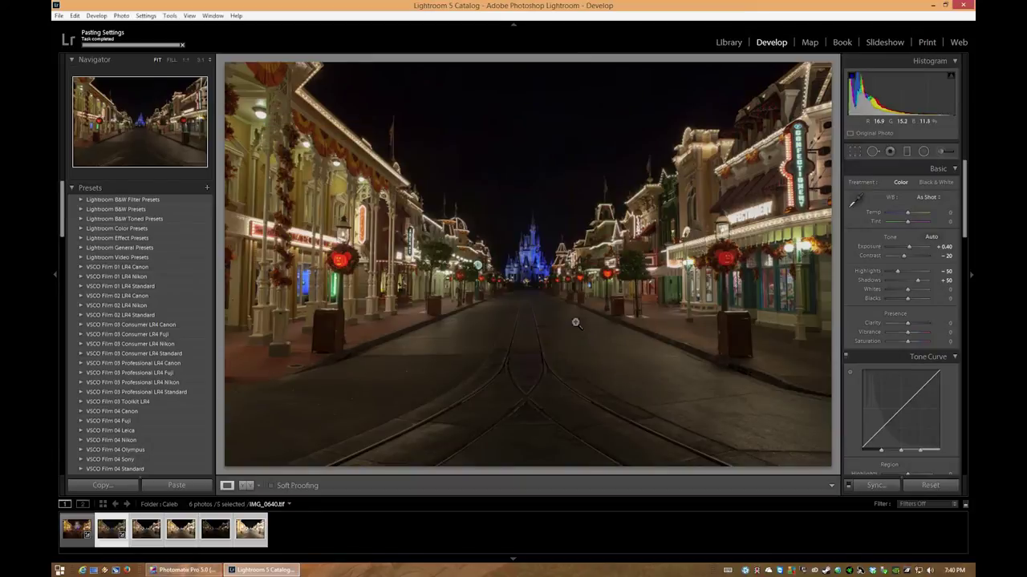
- Step through the synced exposures and make IMG_0639 the active photo
{"action": "left_click", "coordinate": [145, 537]}
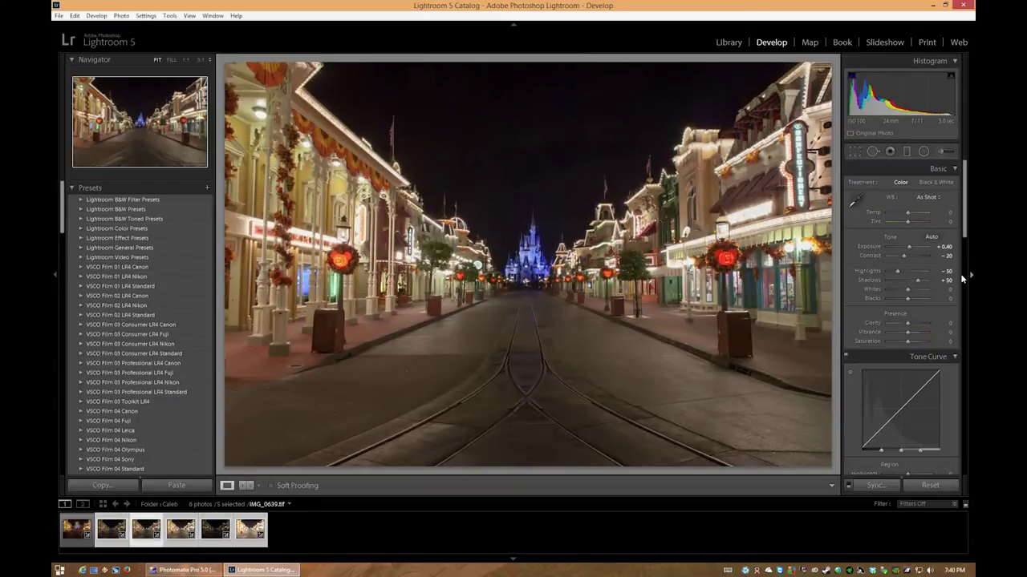
{"action": "key", "text": "Right"}
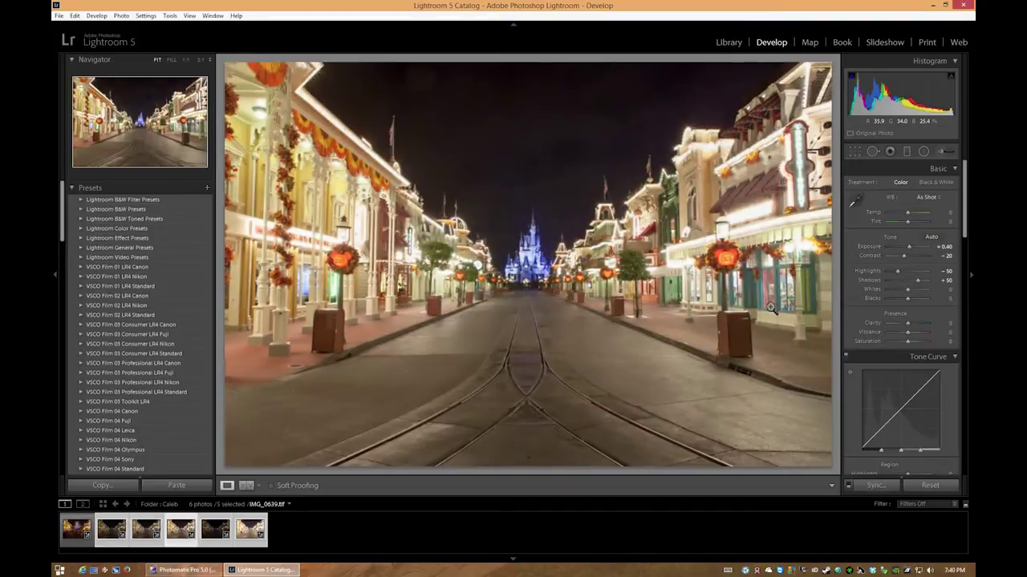
{"action": "key", "text": "Right"}
{"action": "key", "text": "Right"}
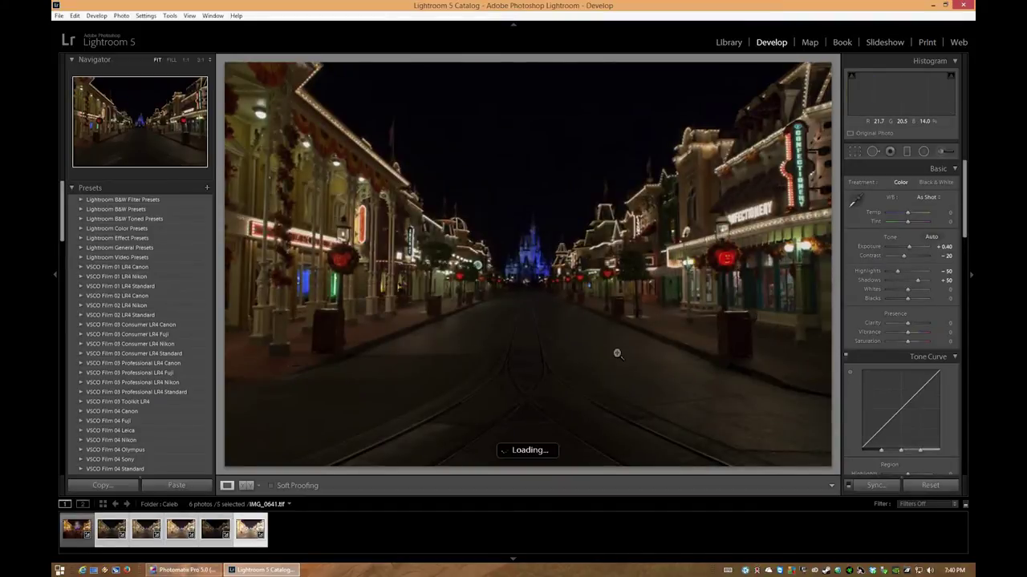
{"action": "left_click", "coordinate": [135, 535]}
- Export the selected exposures to Photomatix Pro from the thumbnail's context menu
{"action": "right_click", "coordinate": [134, 536]}
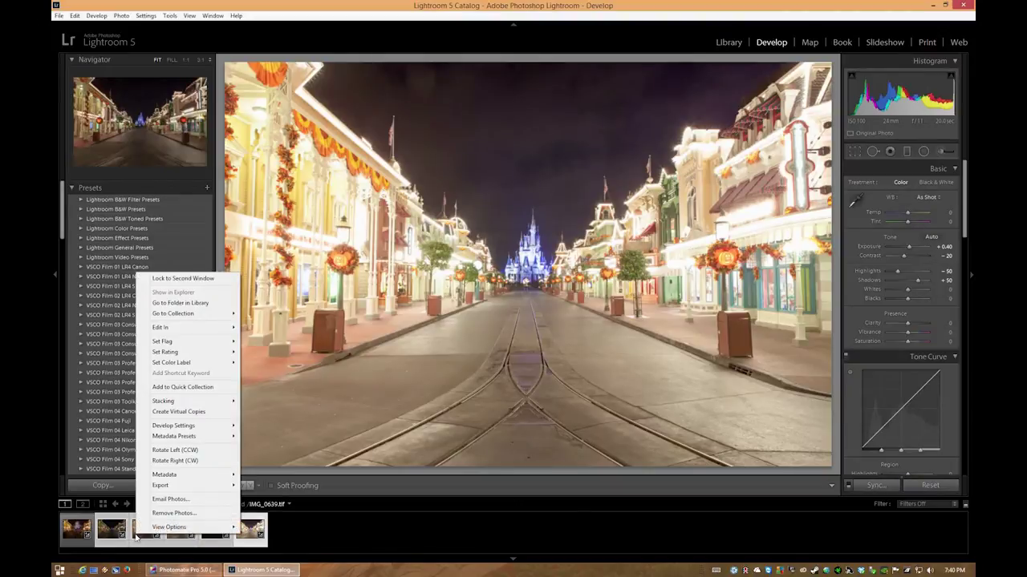
{"action": "mouse_move", "coordinate": [197, 486]}
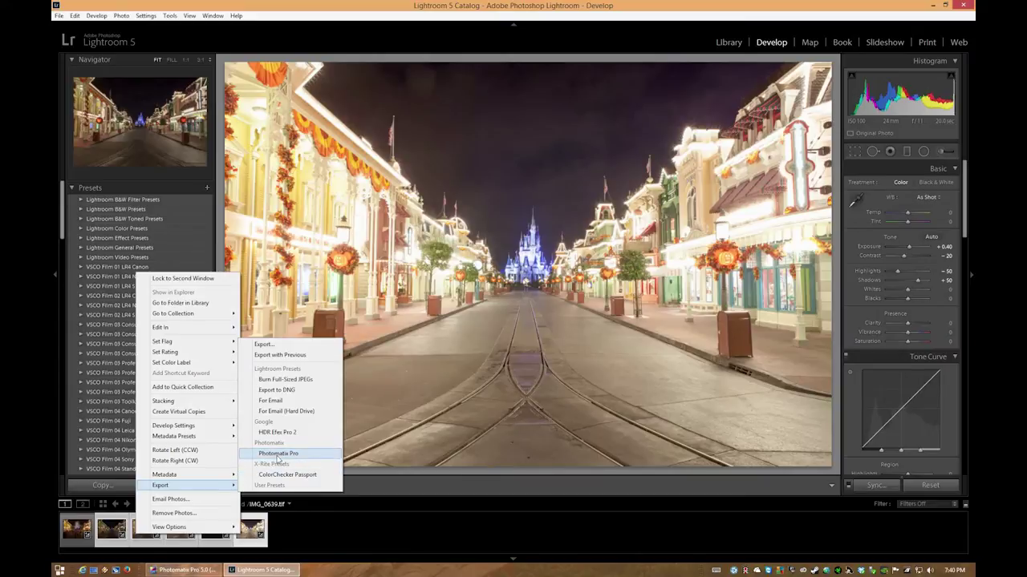
{"action": "left_click", "coordinate": [277, 455]}
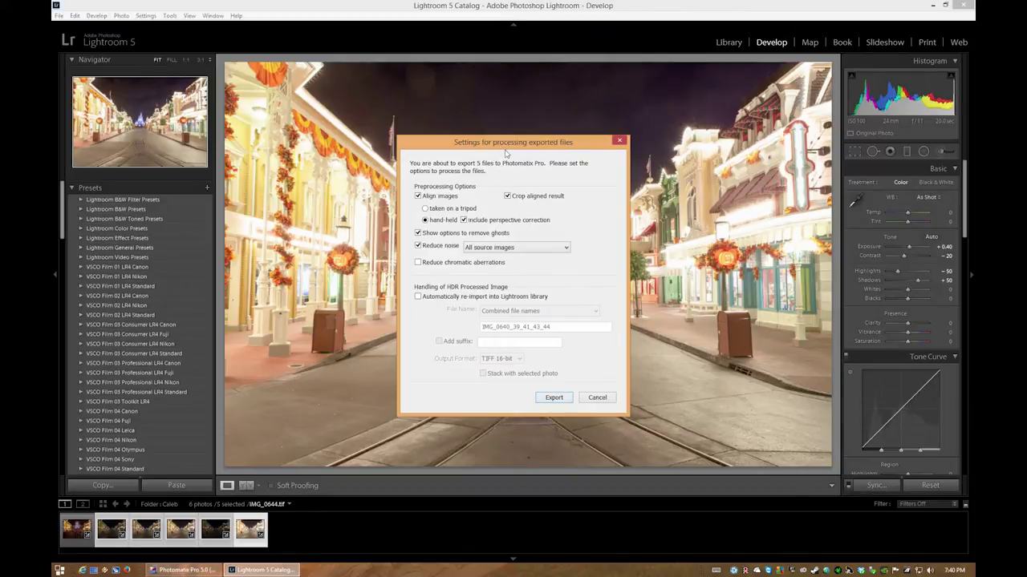
- Mark as tripod shot, disable ghost removal, keep noise reduction on all sources, and export
{"action": "left_click_drag", "start_coordinate": [506, 149], "coordinate": [714, 170]}
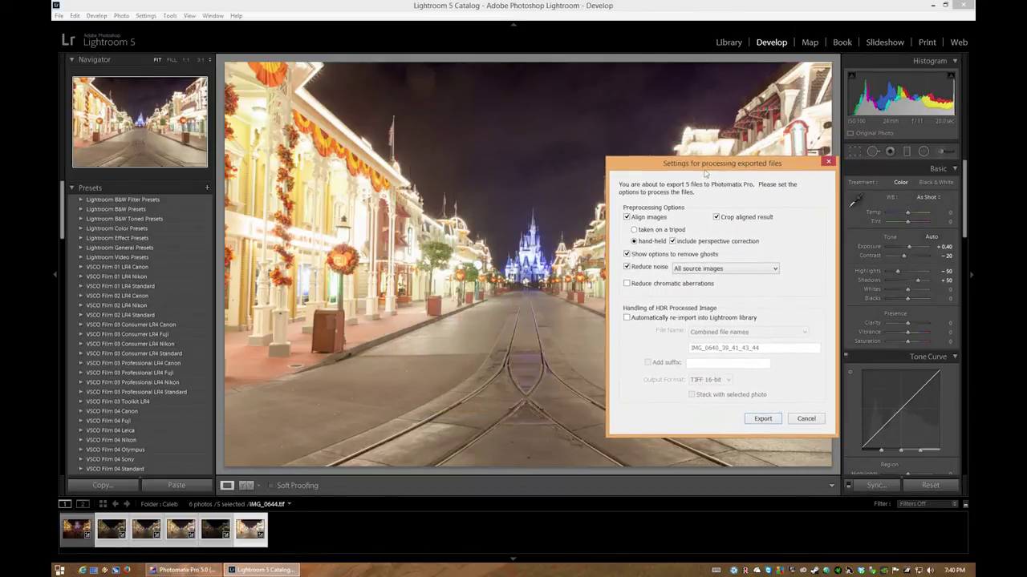
{"action": "left_click", "coordinate": [654, 231]}
{"action": "left_click", "coordinate": [637, 256]}
{"action": "left_click", "coordinate": [696, 270]}
{"action": "left_click", "coordinate": [698, 280]}
{"action": "left_click", "coordinate": [763, 418]}
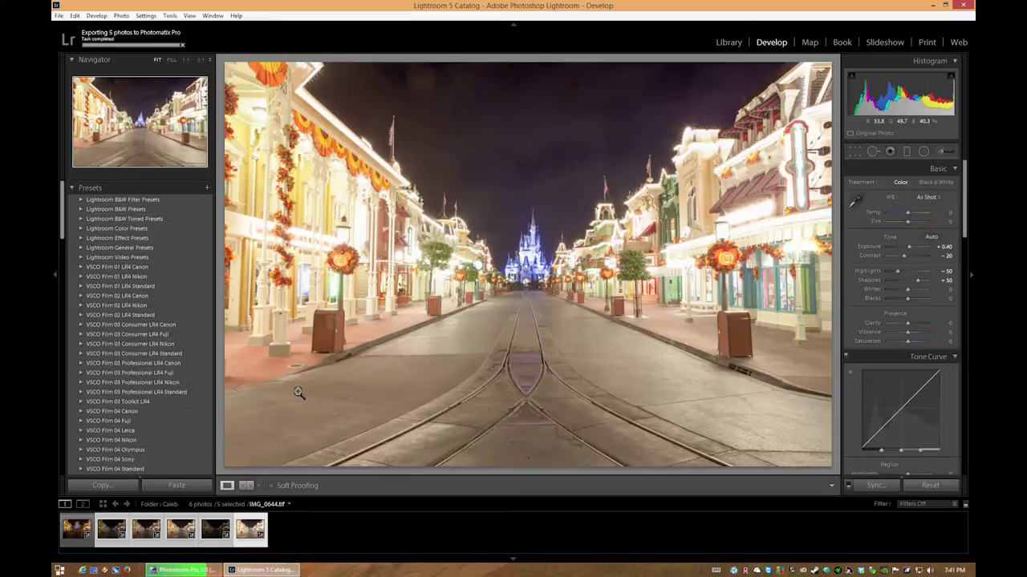
- Switch to Photomatix Pro and apply the Natural preset to the merged image
{"action": "left_click", "coordinate": [201, 570]}
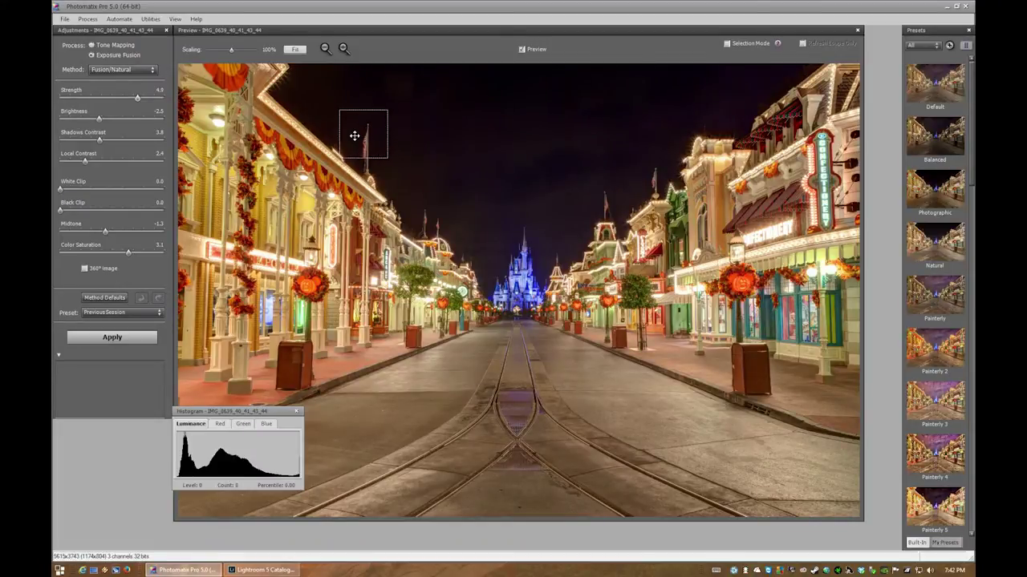
{"action": "mouse_move", "coordinate": [123, 164]}
{"action": "mouse_move", "coordinate": [156, 100]}
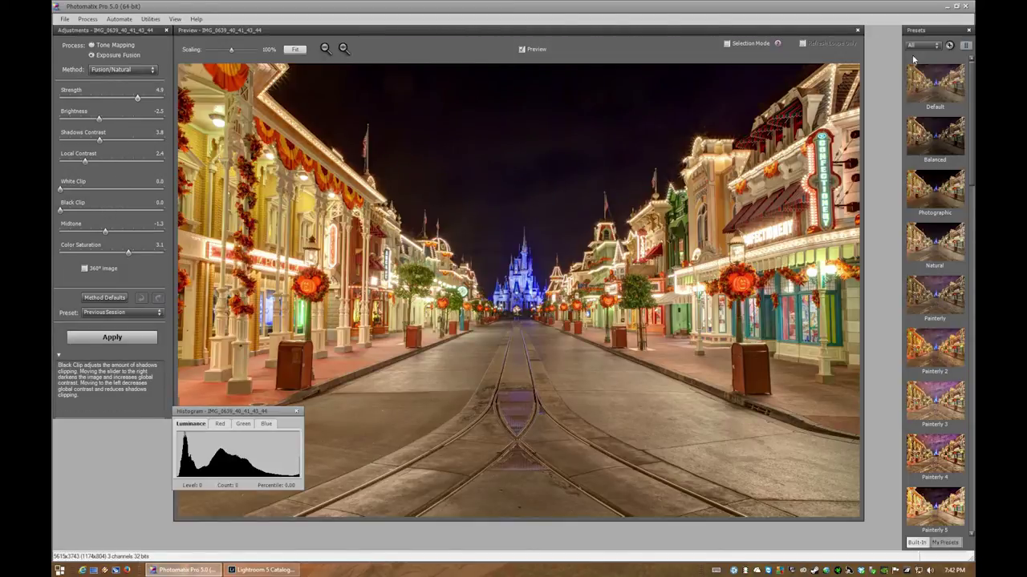
{"action": "left_click", "coordinate": [935, 259]}
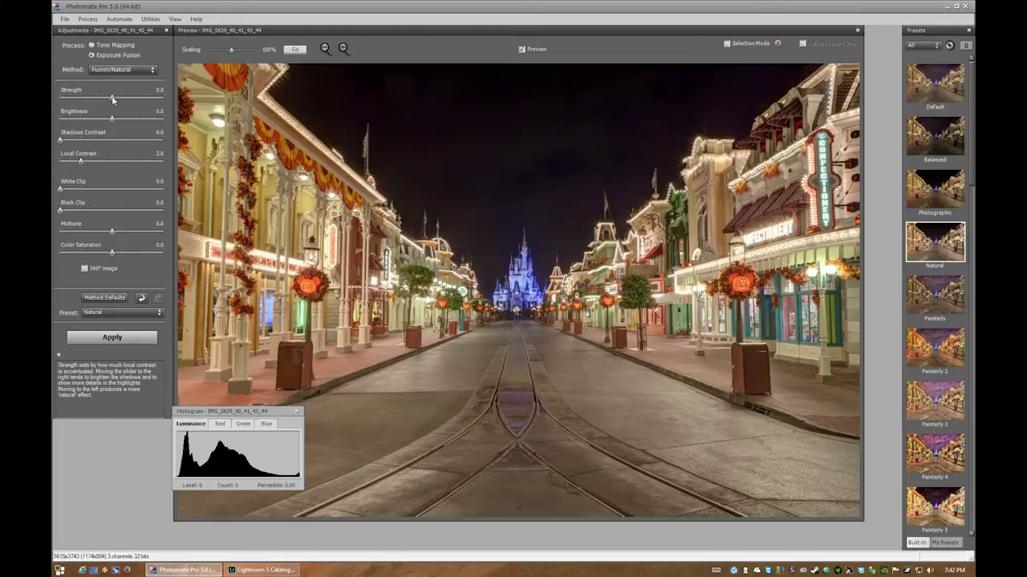
- Adjust the fusion Strength slider, settling it at about -1.3
{"action": "left_click_drag", "start_coordinate": [112, 98], "coordinate": [106, 100]}
{"action": "mouse_move", "coordinate": [150, 98]}
{"action": "left_mouse_down"}
{"action": "mouse_move", "coordinate": [79, 98]}
{"action": "mouse_move", "coordinate": [147, 99]}
{"action": "left_mouse_up"}
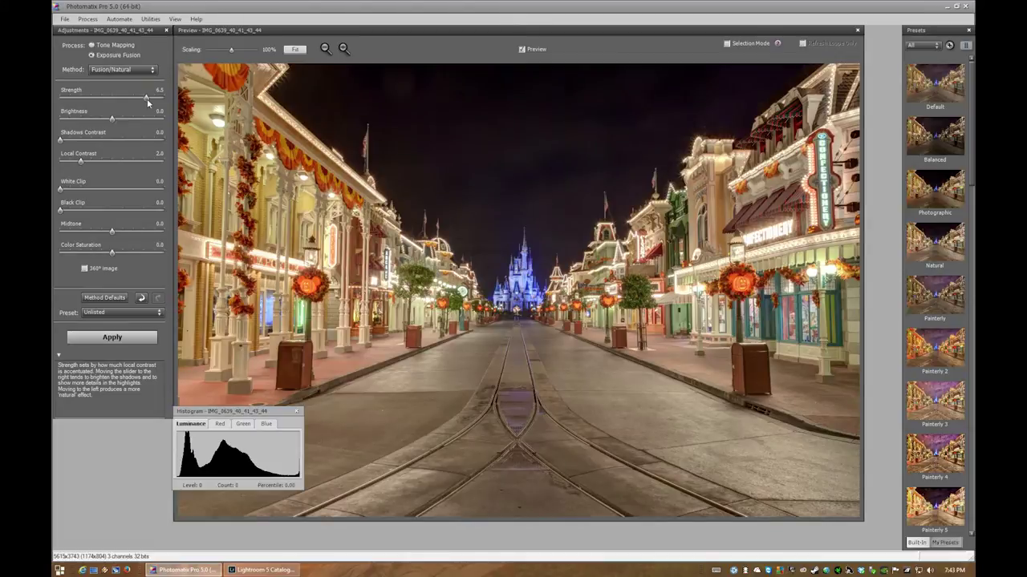
{"action": "left_click_drag", "start_coordinate": [147, 98], "coordinate": [154, 99]}
{"action": "left_click_drag", "start_coordinate": [151, 99], "coordinate": [91, 96]}
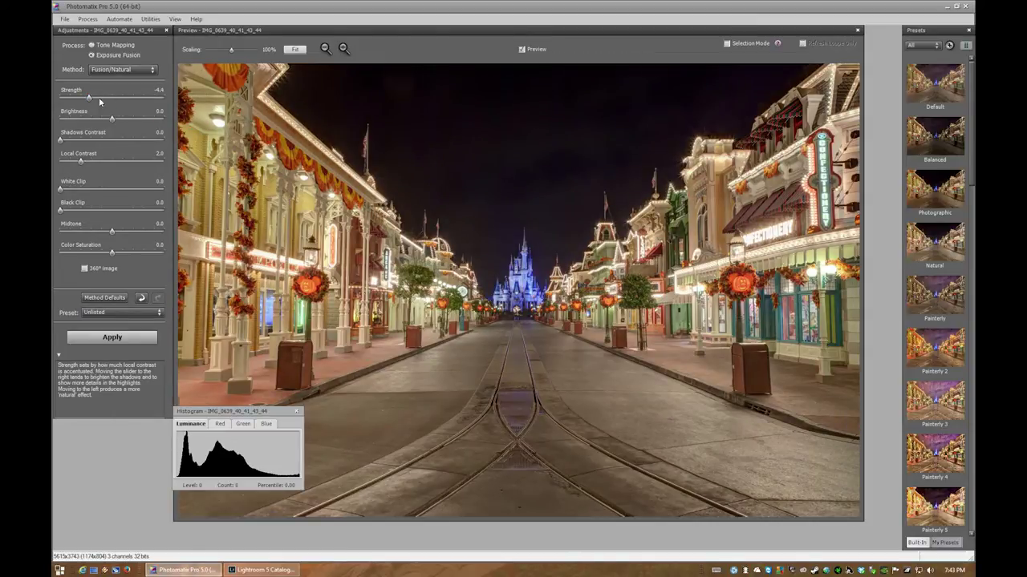
{"action": "left_click_drag", "start_coordinate": [90, 99], "coordinate": [92, 99]}
{"action": "left_click_drag", "start_coordinate": [105, 102], "coordinate": [107, 101]}
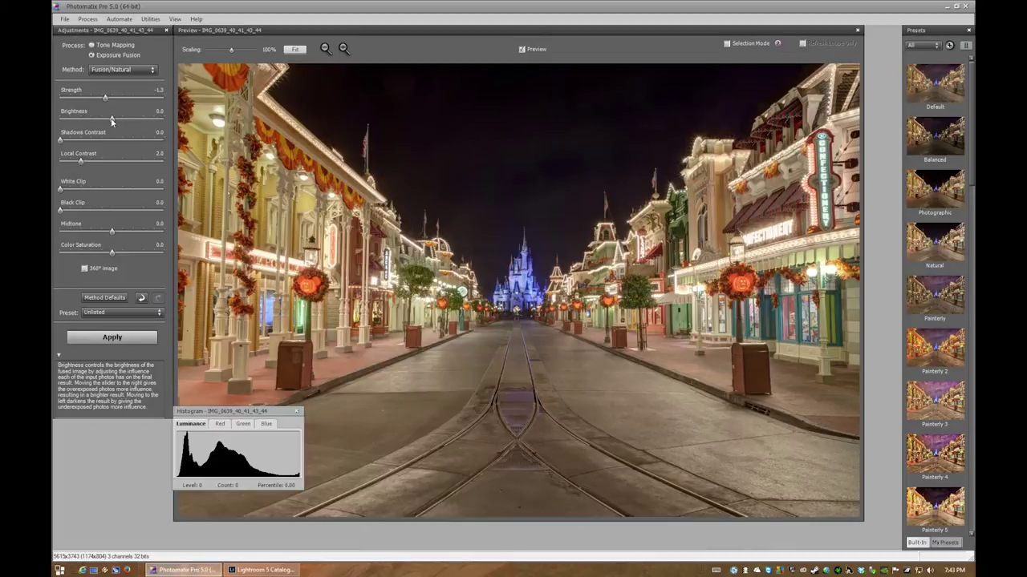
- Lower Brightness to -1.8 and slightly raise Shadows Contrast and Local Contrast
{"action": "left_click_drag", "start_coordinate": [112, 121], "coordinate": [105, 122]}
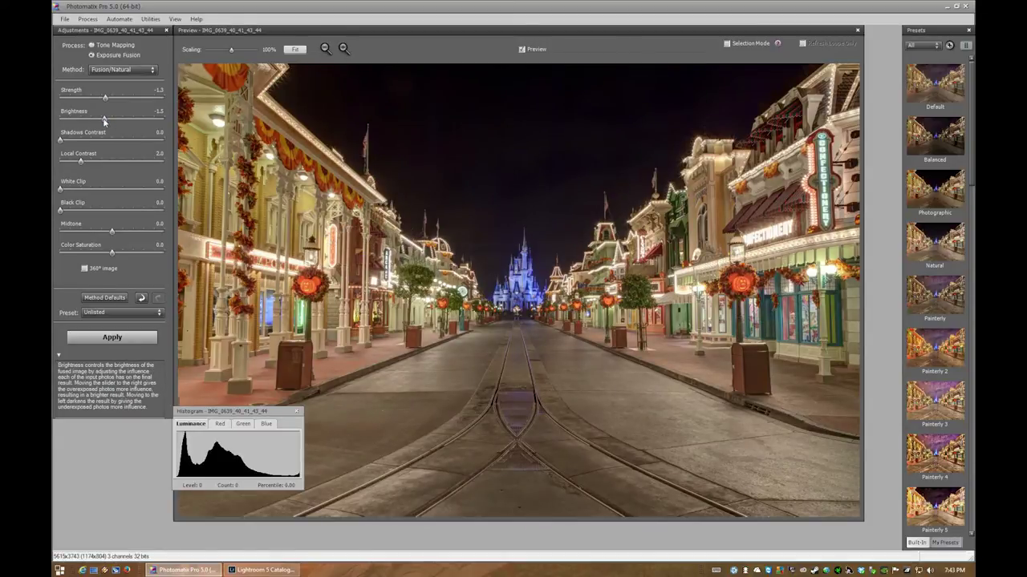
{"action": "left_click_drag", "start_coordinate": [105, 121], "coordinate": [104, 121]}
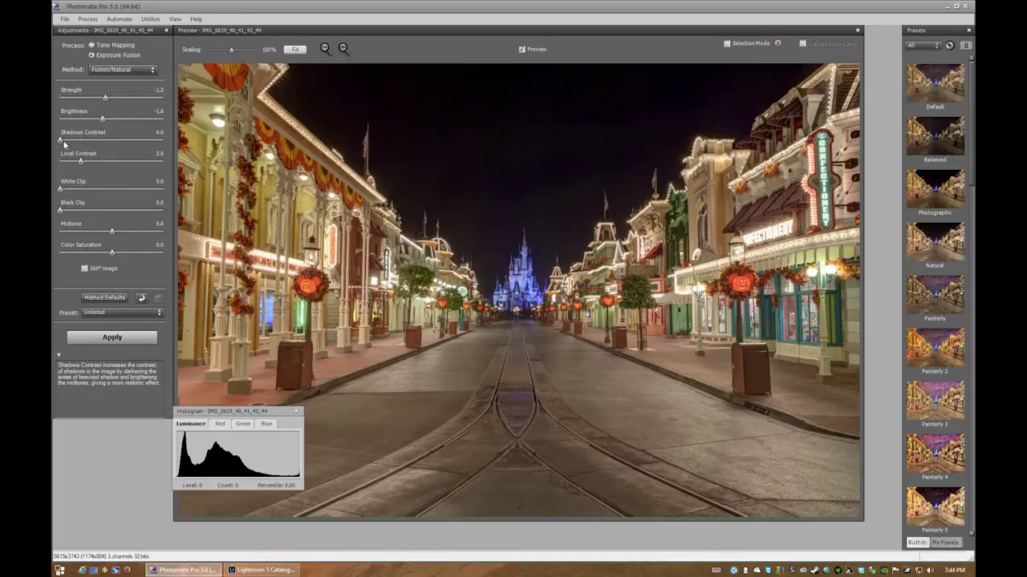
{"action": "left_click_drag", "start_coordinate": [63, 140], "coordinate": [74, 141]}
{"action": "left_click_drag", "start_coordinate": [74, 141], "coordinate": [75, 141]}
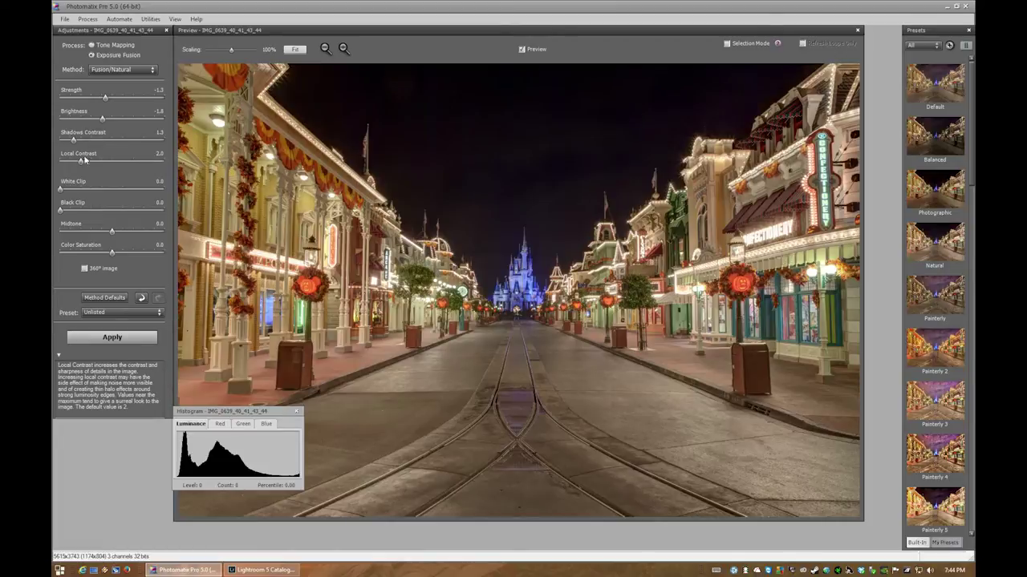
{"action": "left_click_drag", "start_coordinate": [82, 163], "coordinate": [85, 164]}
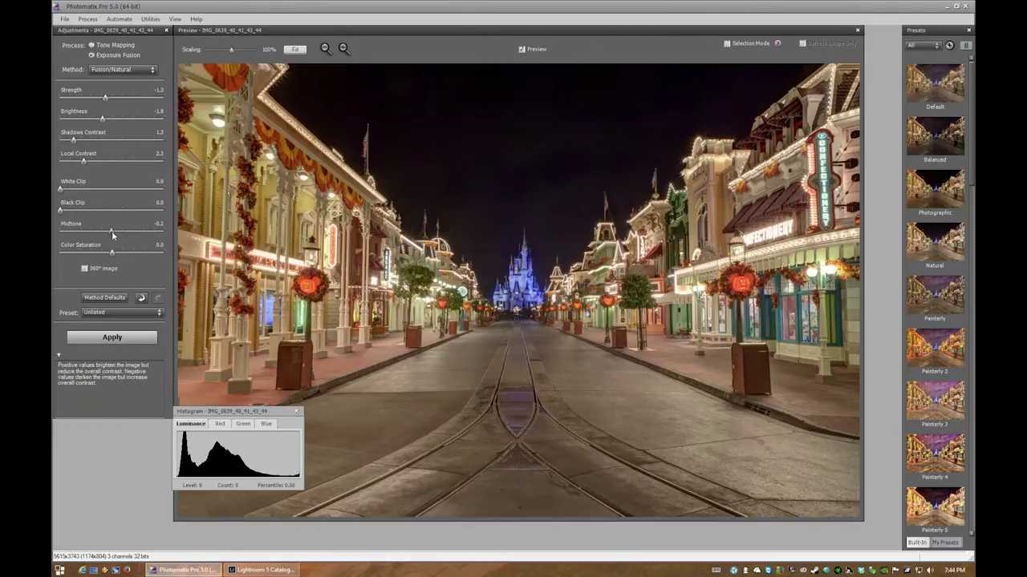
- Set Midtone to -2.4 and Color Saturation to 1.8, then apply the fusion
{"action": "left_click_drag", "start_coordinate": [104, 231], "coordinate": [100, 231]}
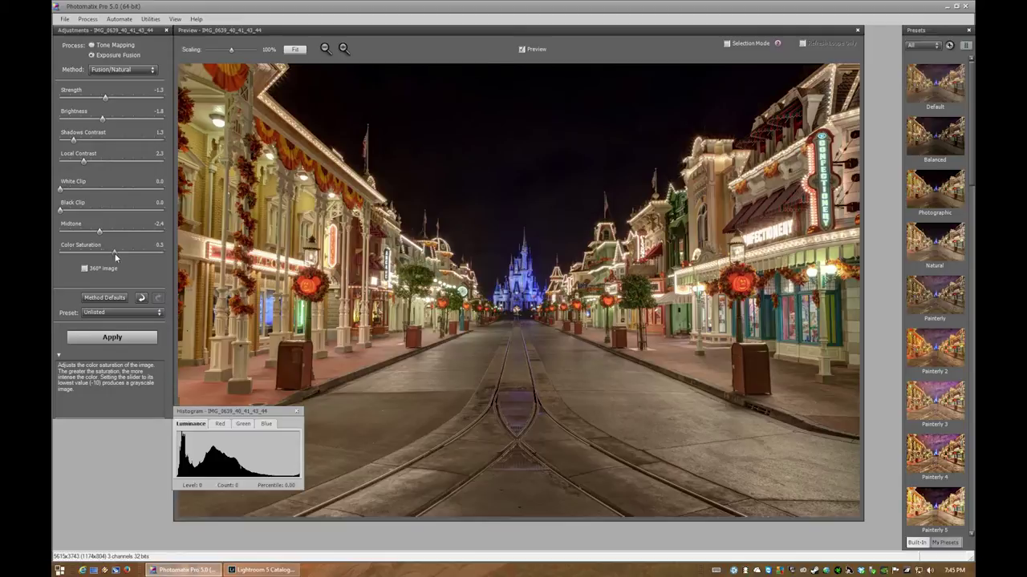
{"action": "left_click_drag", "start_coordinate": [117, 252], "coordinate": [120, 255]}
{"action": "left_click_drag", "start_coordinate": [121, 255], "coordinate": [122, 255]}
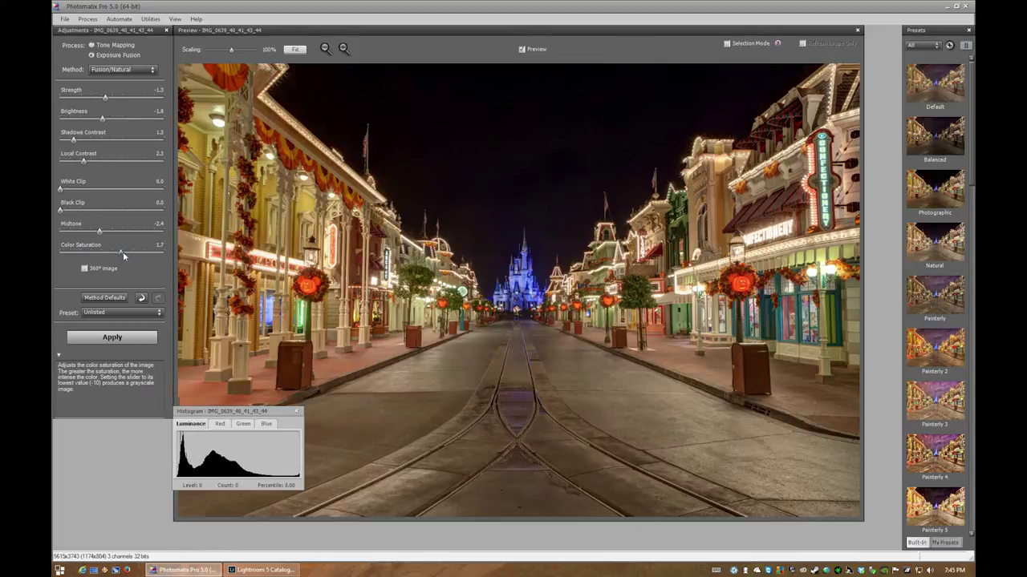
{"action": "left_click_drag", "start_coordinate": [125, 257], "coordinate": [124, 258]}
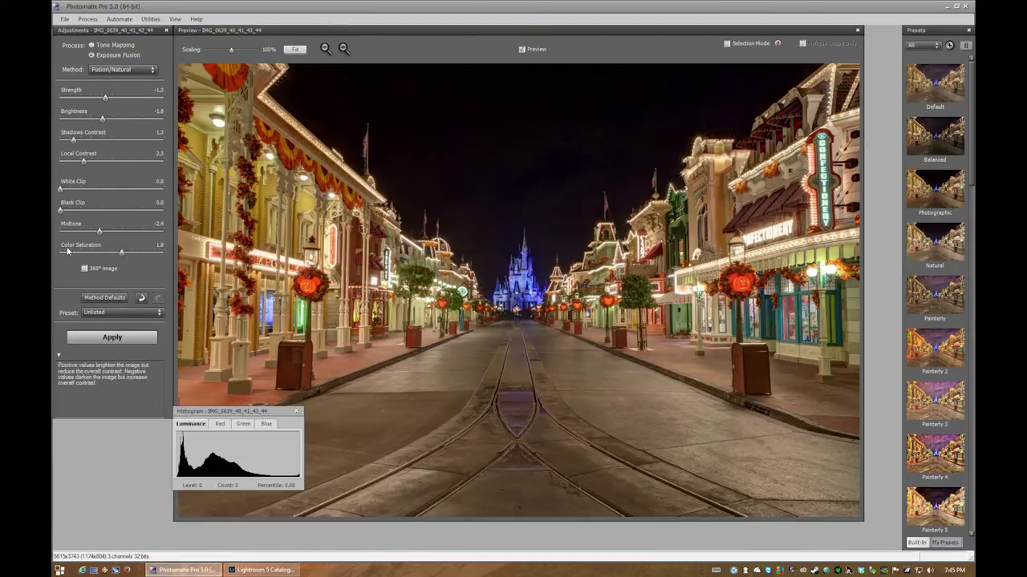
{"action": "left_click", "coordinate": [100, 340]}
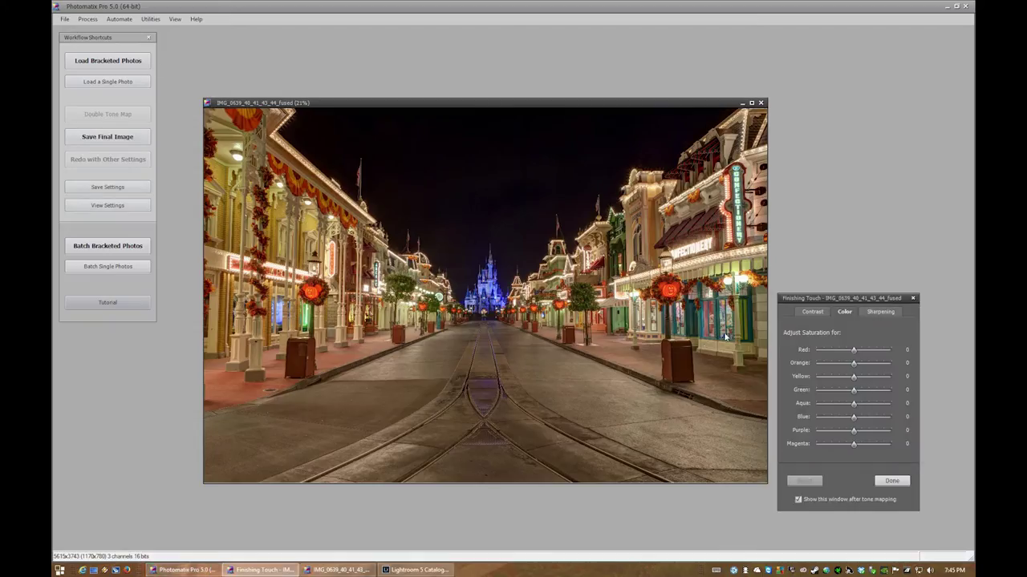
- Review the Finishing Touch contrast options and finish without any extra adjustments
{"action": "left_click_drag", "start_coordinate": [812, 298], "coordinate": [658, 247]}
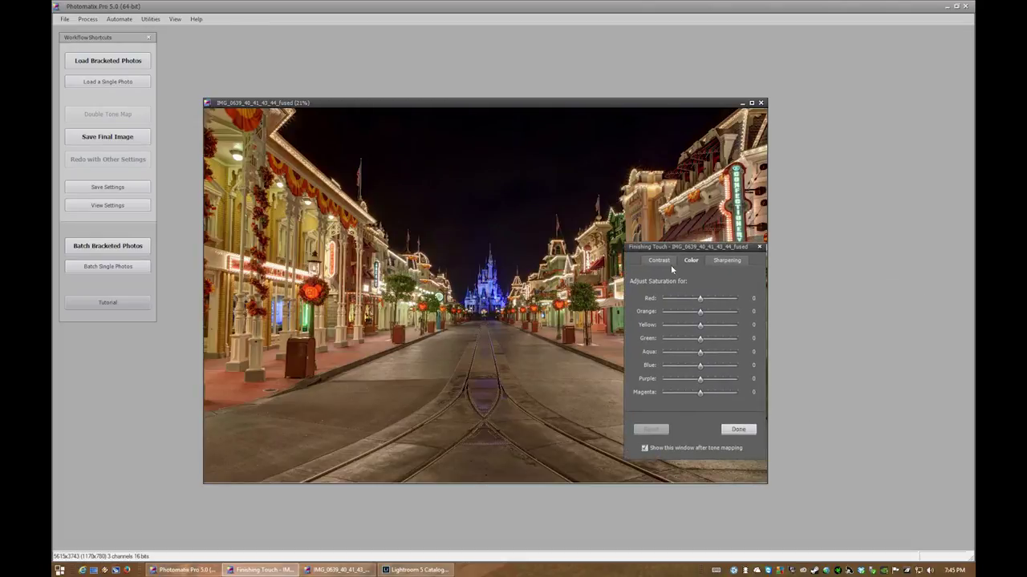
{"action": "left_click", "coordinate": [659, 261]}
{"action": "left_click", "coordinate": [687, 261]}
{"action": "left_click", "coordinate": [661, 261]}
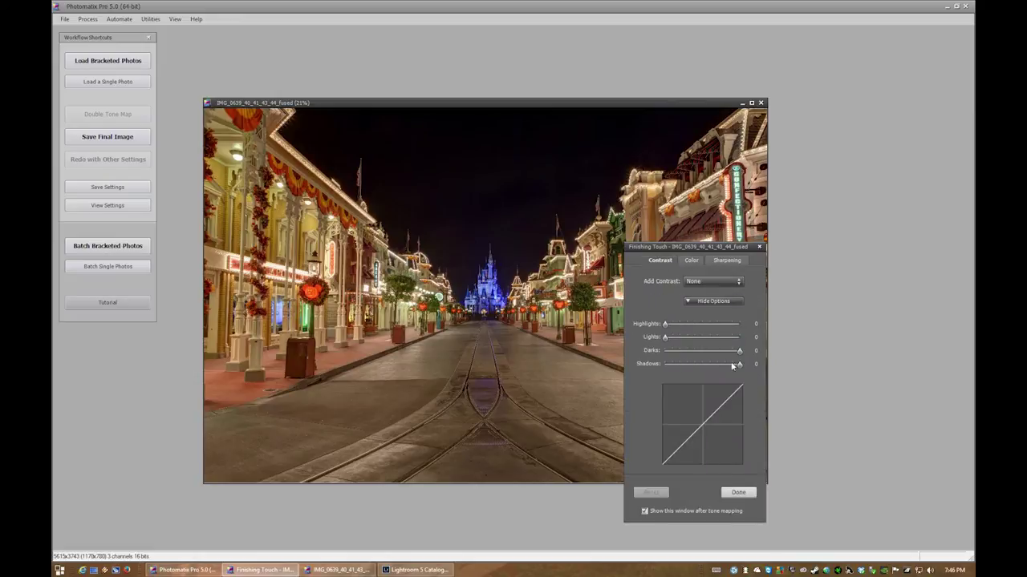
{"action": "left_click", "coordinate": [739, 495]}
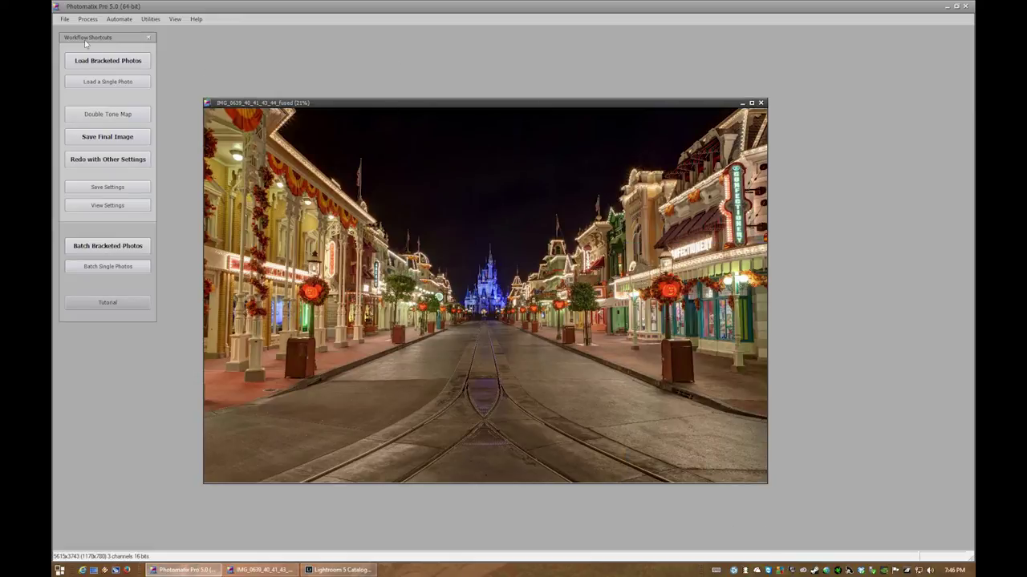
{"action": "left_click", "coordinate": [68, 19]}
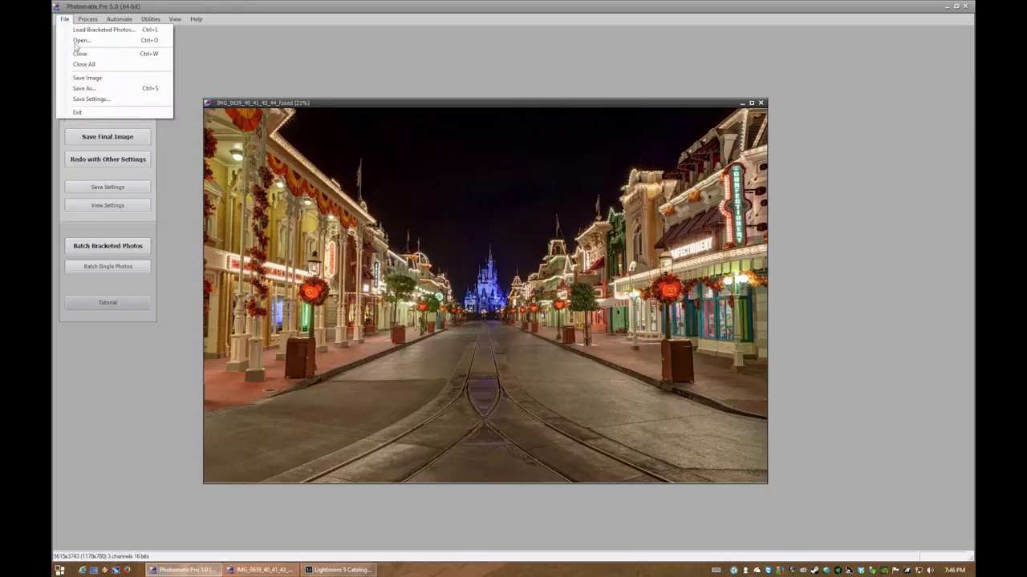
- Save IMG_0639_40_41_43_44_fused.tif to the Desktop as a 16-bit TIFF
{"action": "left_click", "coordinate": [84, 88]}
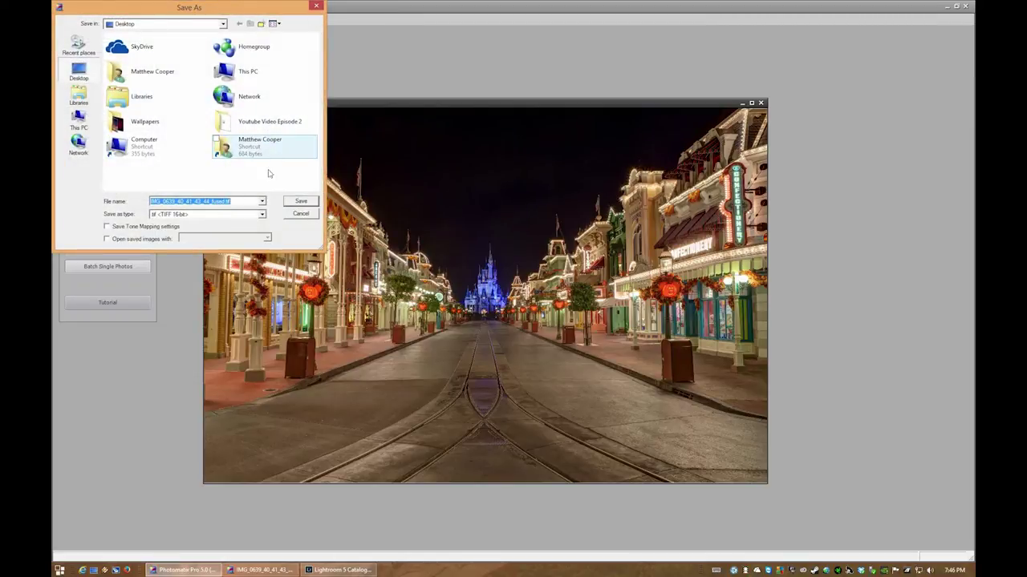
{"action": "left_click", "coordinate": [218, 215]}
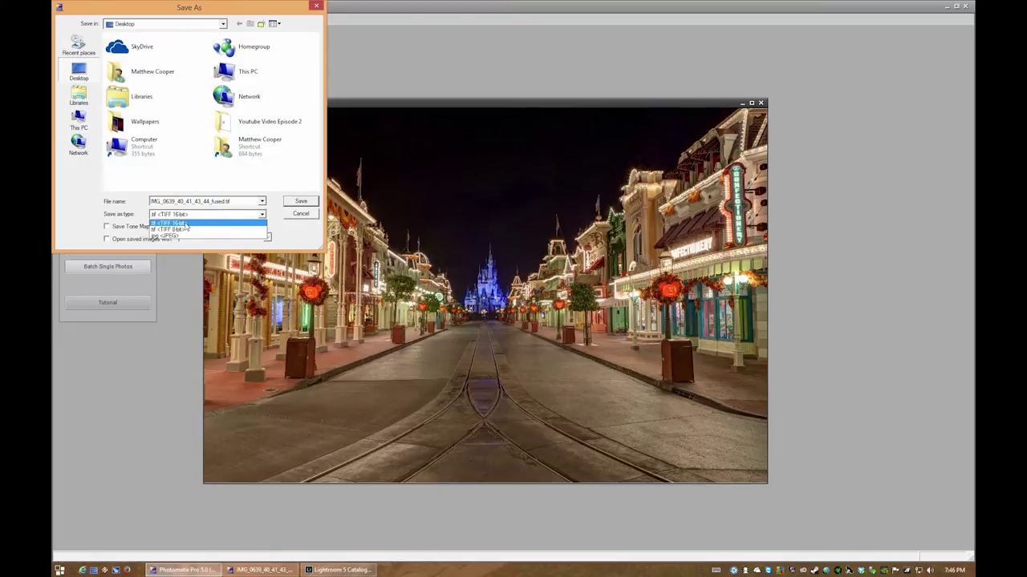
{"action": "left_click", "coordinate": [185, 224]}
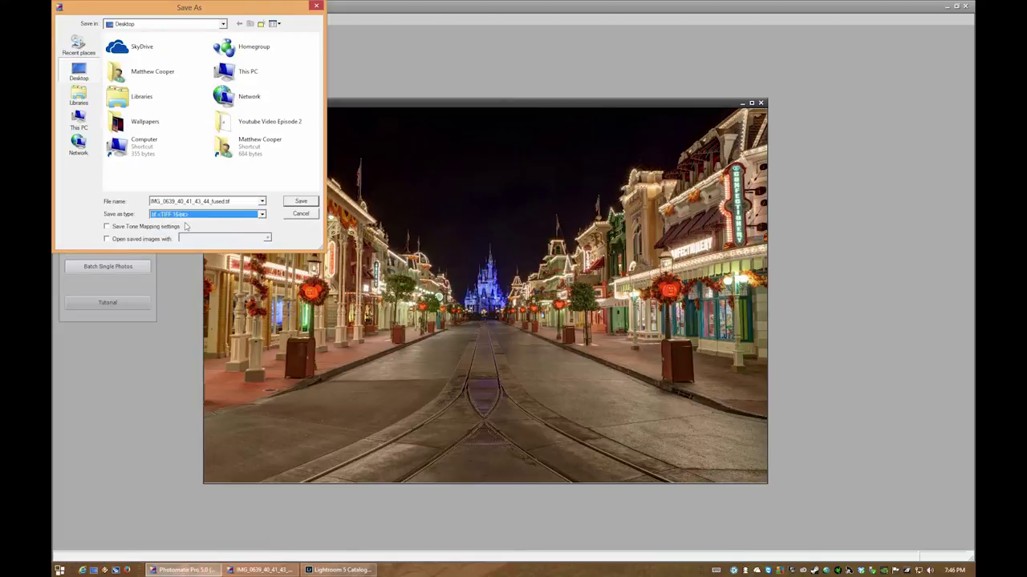
{"action": "left_click", "coordinate": [191, 218]}
{"action": "left_click", "coordinate": [192, 218]}
{"action": "left_click", "coordinate": [194, 220]}
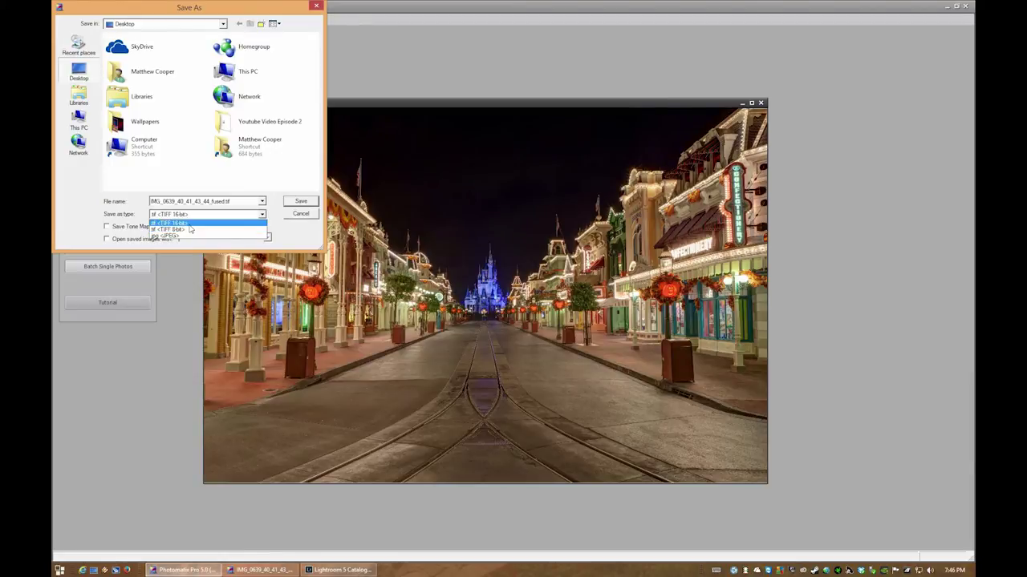
{"action": "left_click", "coordinate": [190, 225]}
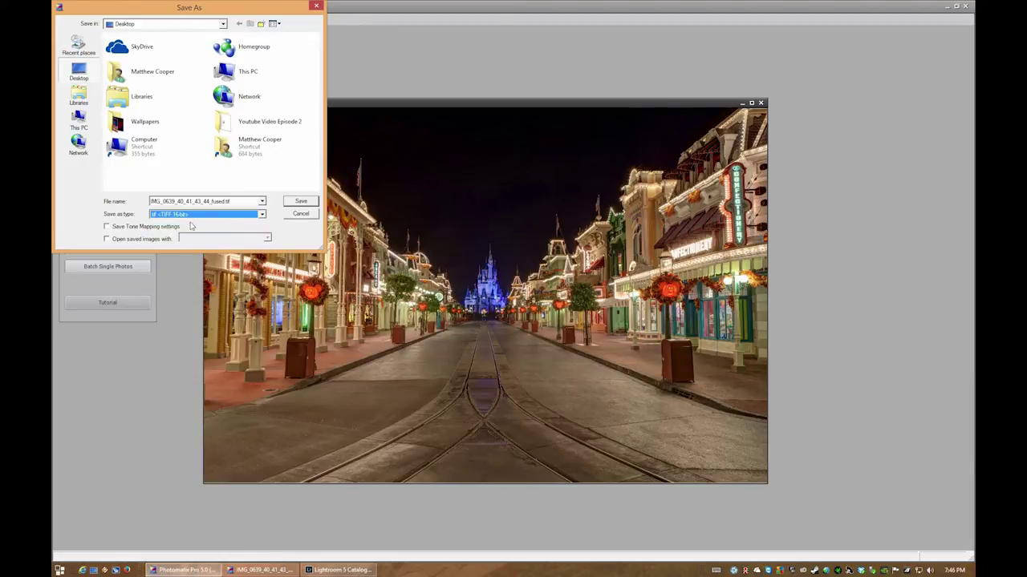
{"action": "left_click", "coordinate": [296, 201]}
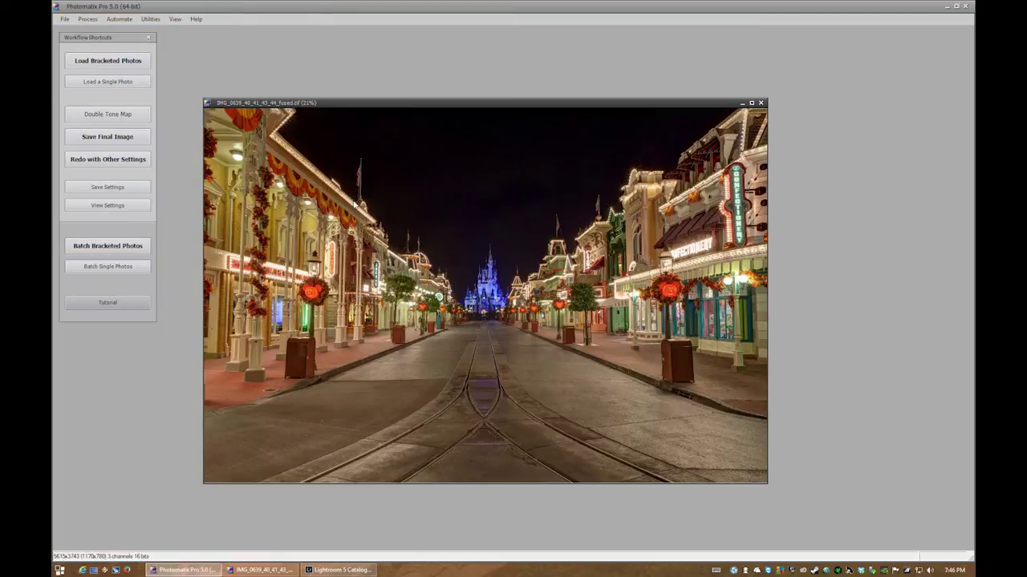
- Quit Photomatix, open the fused TIFF in Photoshop, then select the fireworks photo in Lightroom
{"action": "left_click", "coordinate": [967, 8]}
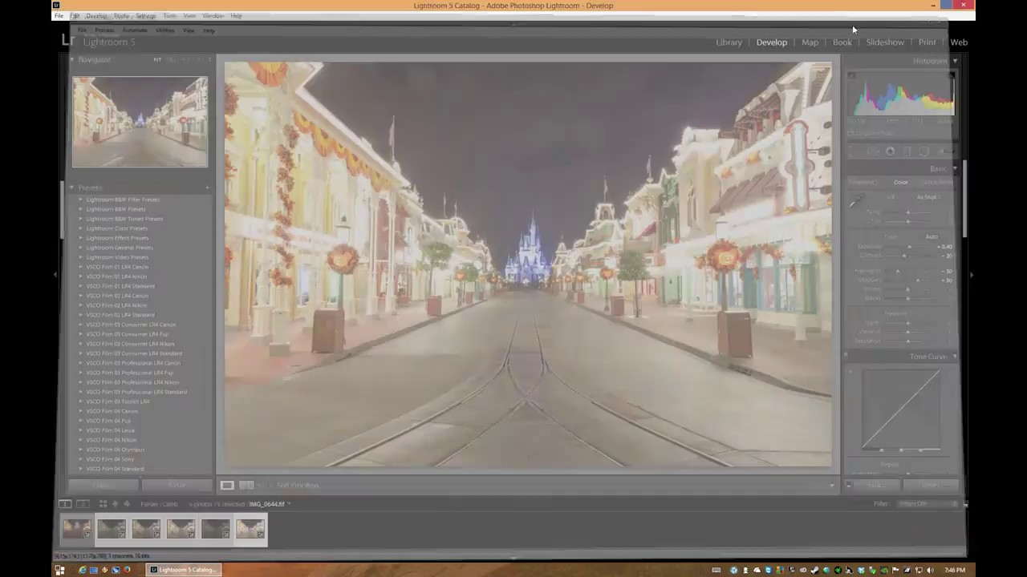
{"action": "left_click", "coordinate": [932, 6]}
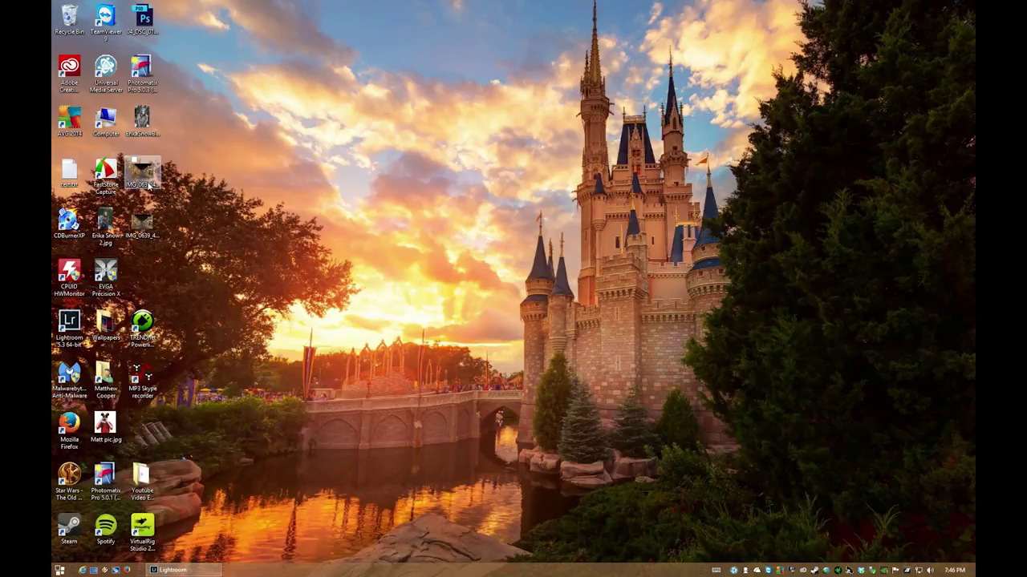
{"action": "left_click", "coordinate": [142, 221]}
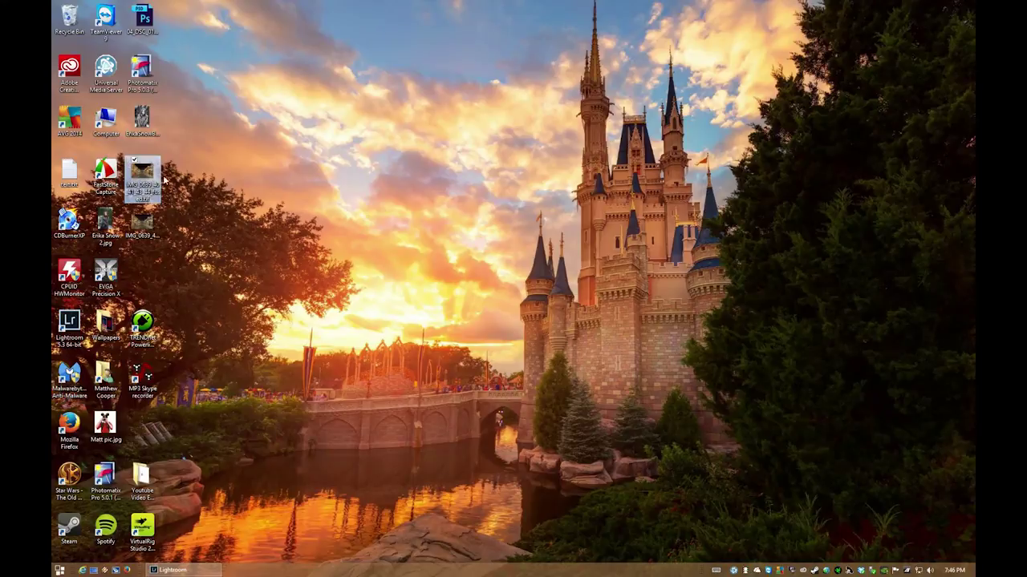
{"action": "left_click", "coordinate": [144, 178]}
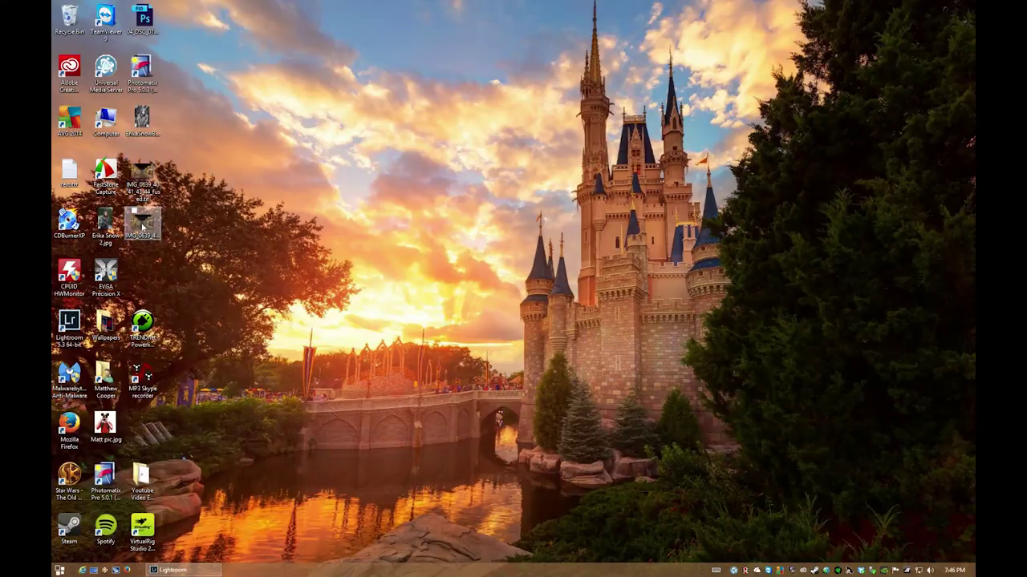
{"action": "double_click", "coordinate": [144, 178]}
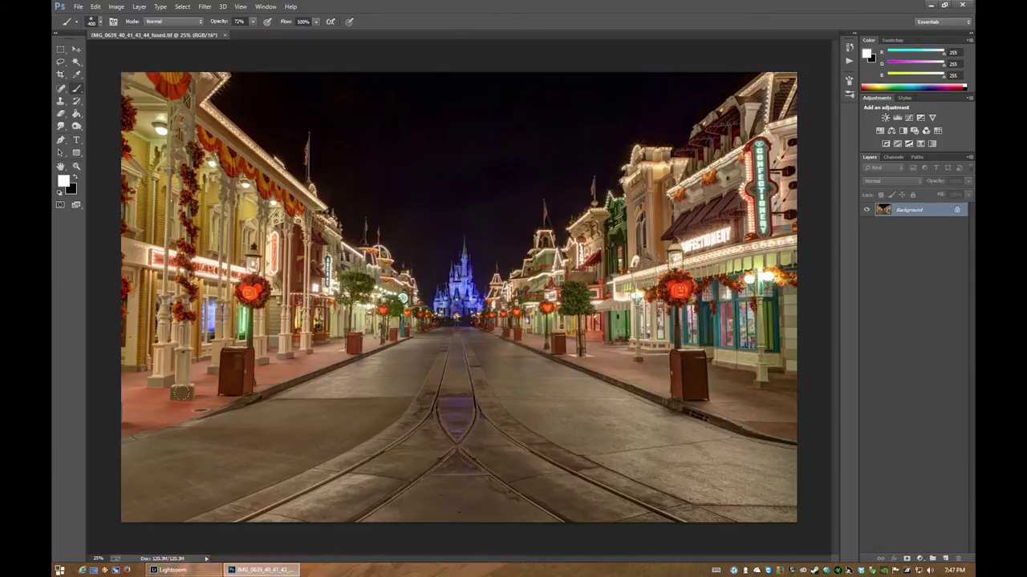
{"action": "left_click", "coordinate": [172, 569]}
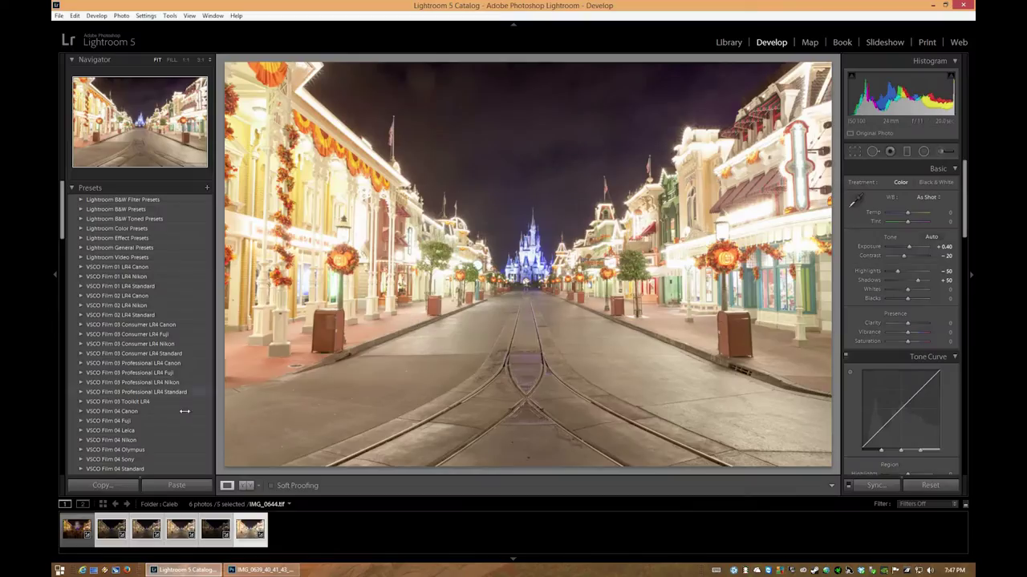
{"action": "left_click", "coordinate": [65, 543]}
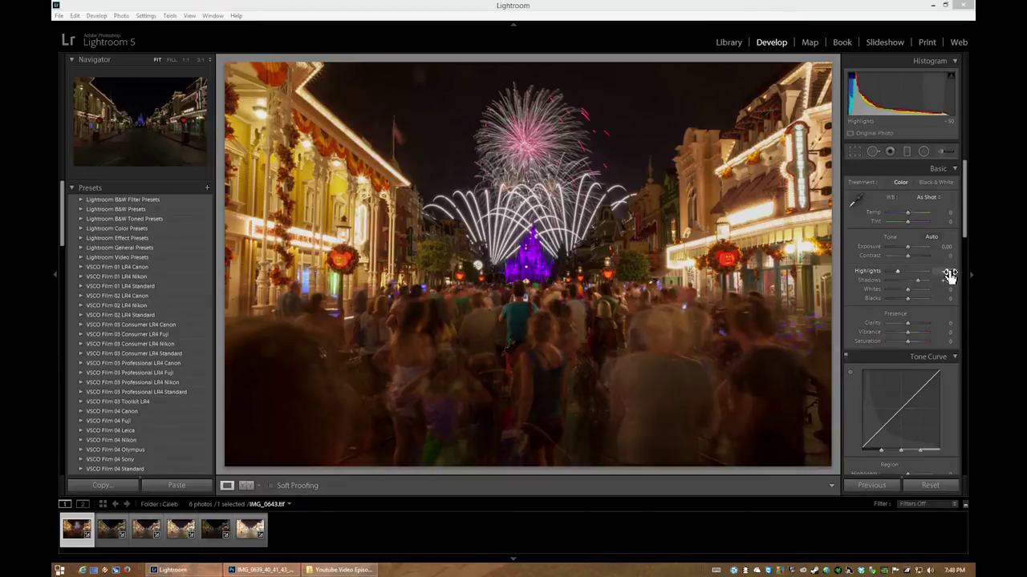
- Zero the Highlights and Shadows values, then reset the fireworks photo's adjustments
{"action": "left_click", "coordinate": [945, 273]}
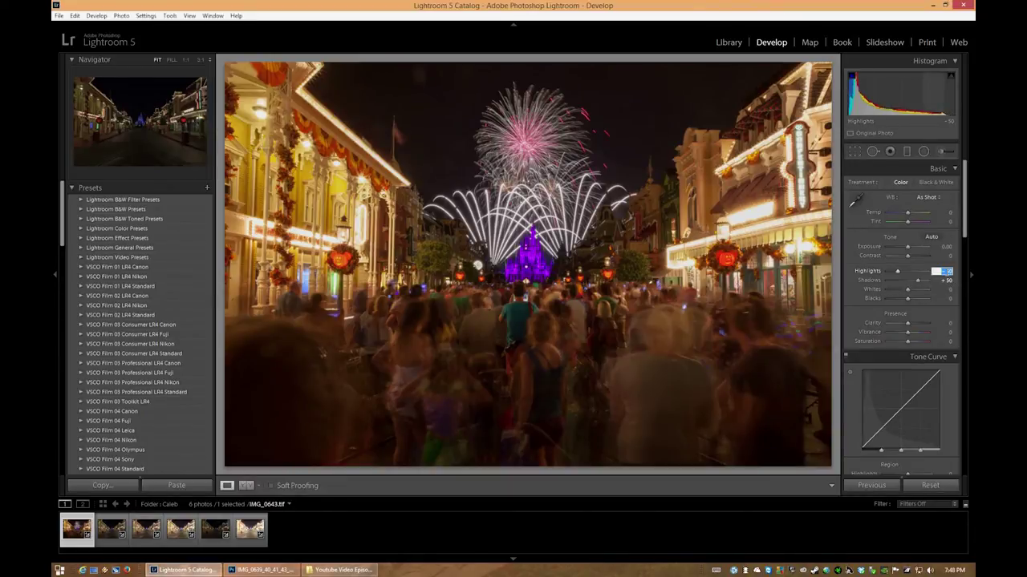
{"action": "type", "text": "0"}
{"action": "key", "text": "Return"}
{"action": "left_click", "coordinate": [946, 281]}
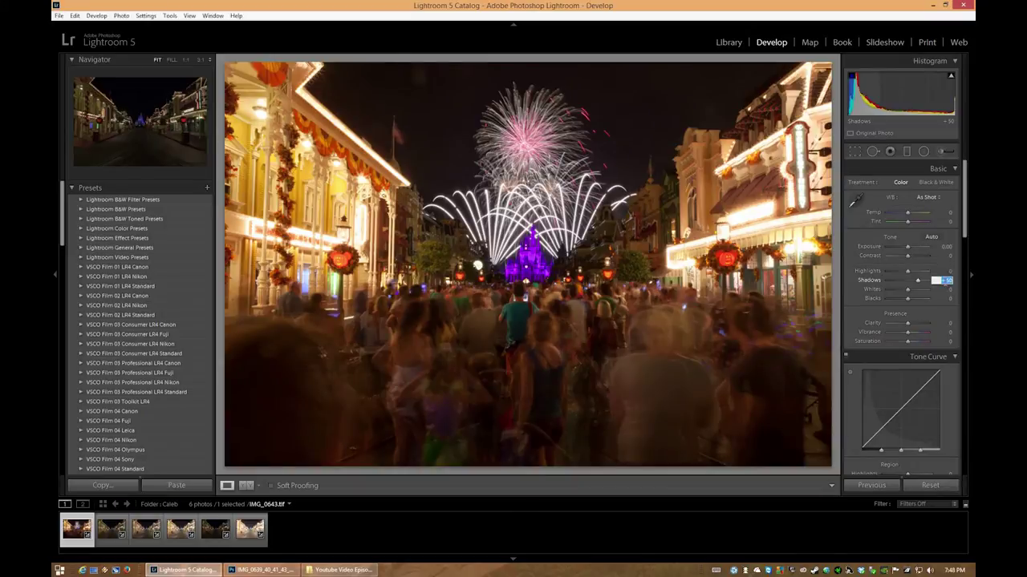
{"action": "type", "text": "0"}
{"action": "key", "text": "Return"}
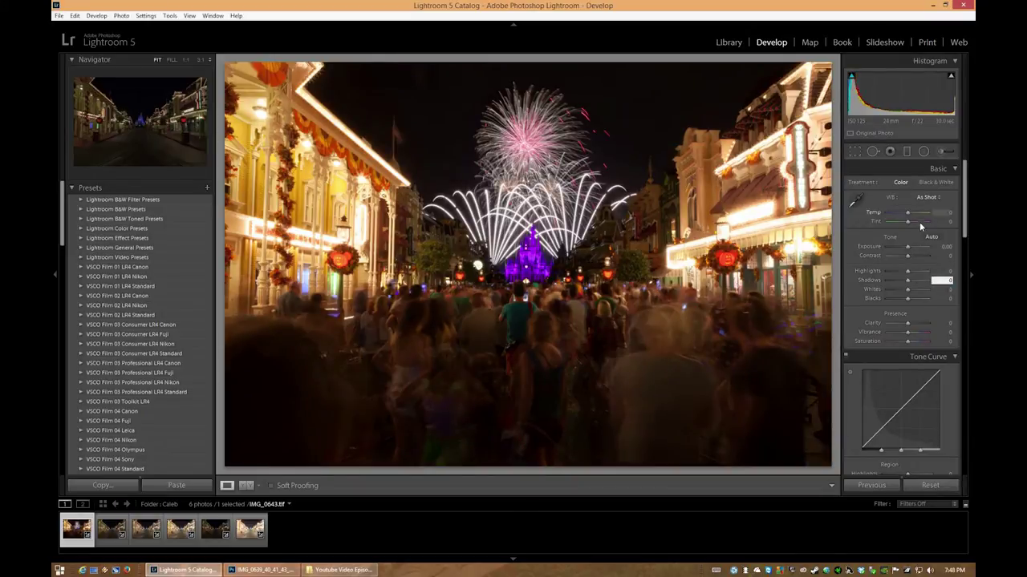
{"action": "left_click", "coordinate": [922, 487]}
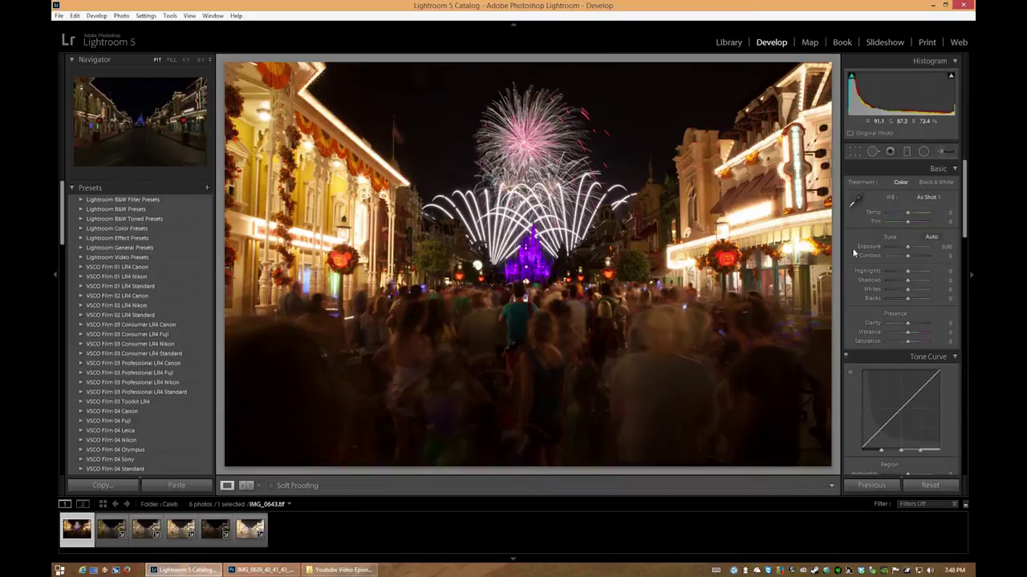
- Pull Highlights to -12, lift Shadows to +33, deepen Blacks to -36 and add Clarity +10
{"action": "left_click_drag", "start_coordinate": [908, 276], "coordinate": [907, 278]}
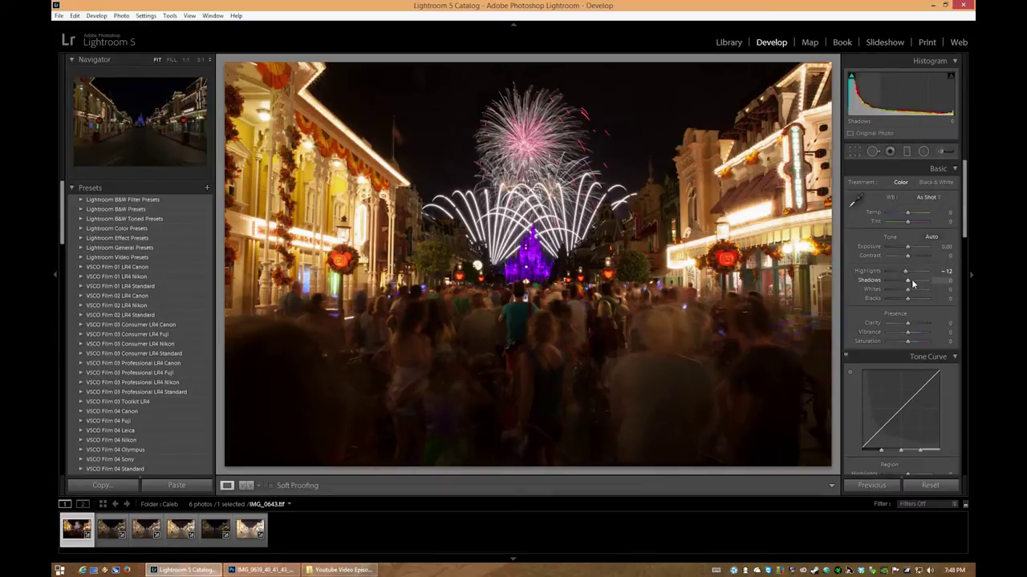
{"action": "left_click_drag", "start_coordinate": [909, 282], "coordinate": [914, 285]}
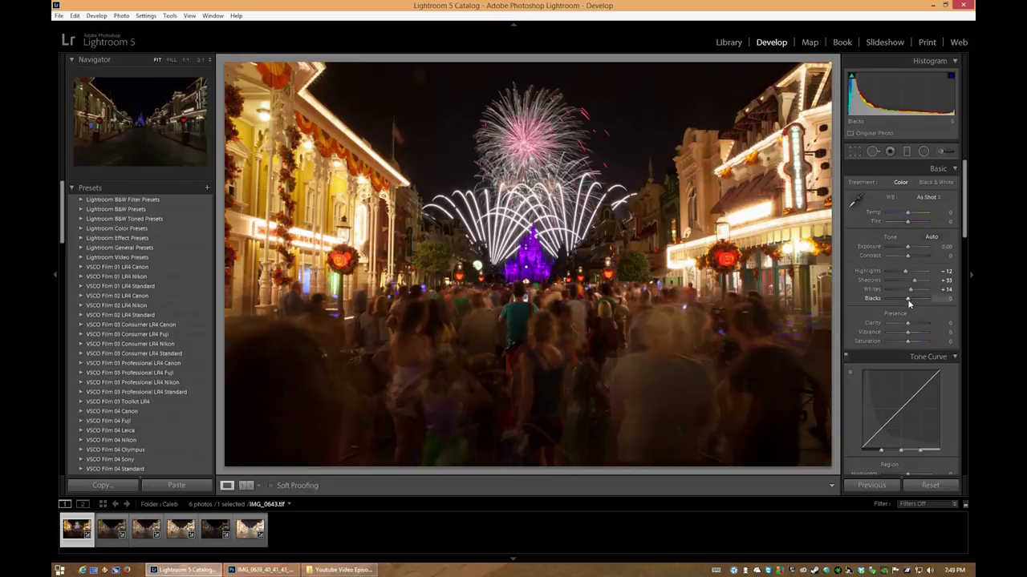
{"action": "left_click_drag", "start_coordinate": [908, 304], "coordinate": [902, 303]}
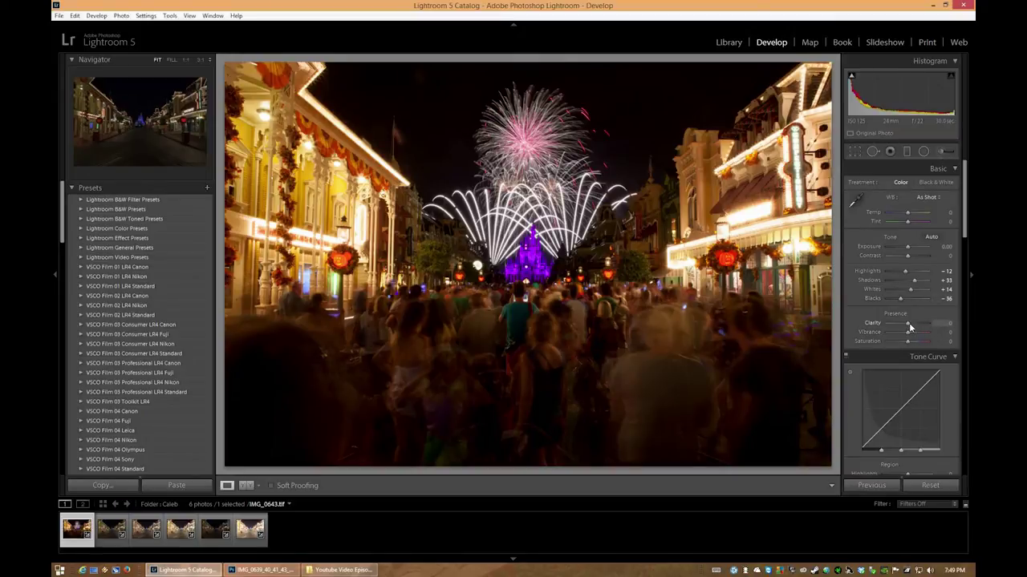
{"action": "left_click_drag", "start_coordinate": [911, 327], "coordinate": [912, 328]}
- Enable lens profile corrections and apply Upright Vertical perspective correction
{"action": "scroll", "coordinate": [906, 343], "scroll_direction": "down", "scroll_amount": 15}
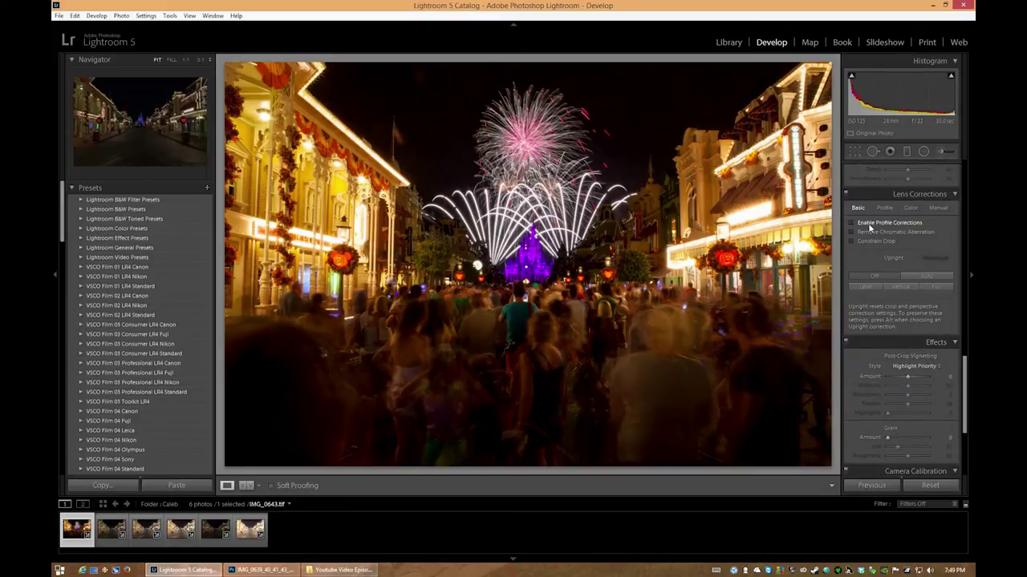
{"action": "left_click", "coordinate": [870, 227]}
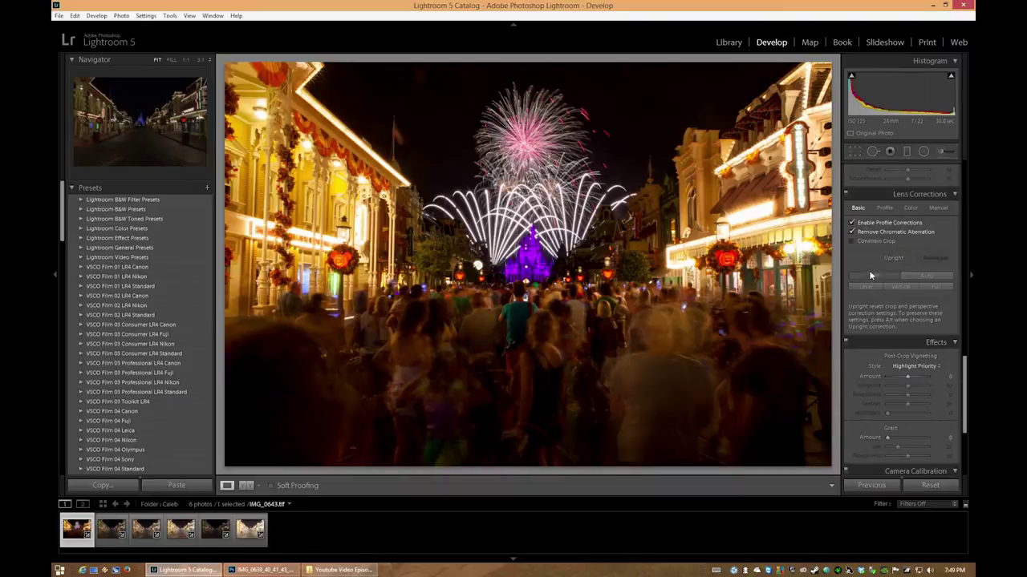
{"action": "left_click", "coordinate": [900, 287]}
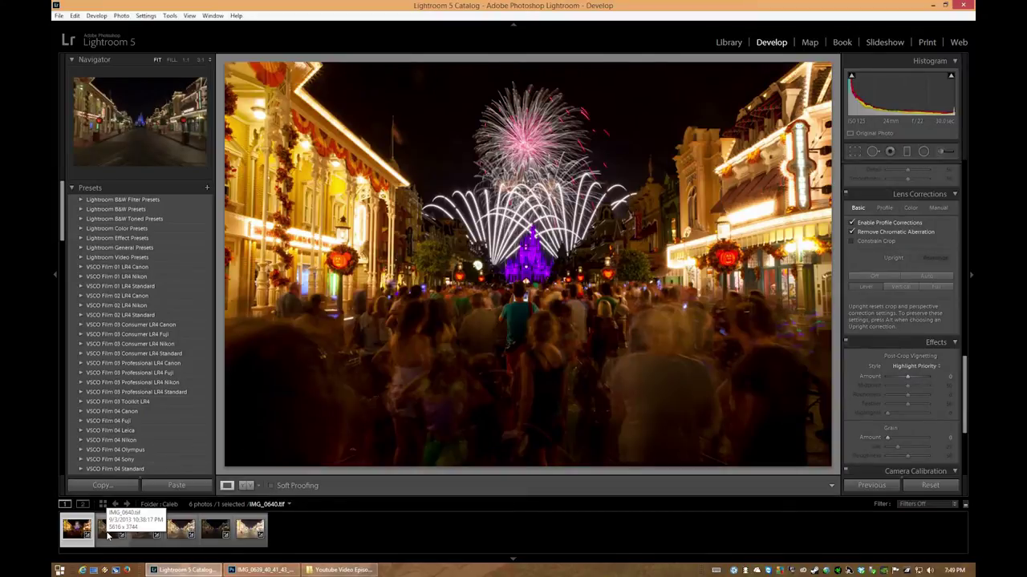
- Send a copy with Lightroom adjustments to Photoshop CC via Edit In
{"action": "scroll", "coordinate": [924, 351], "scroll_direction": "up", "scroll_amount": 4}
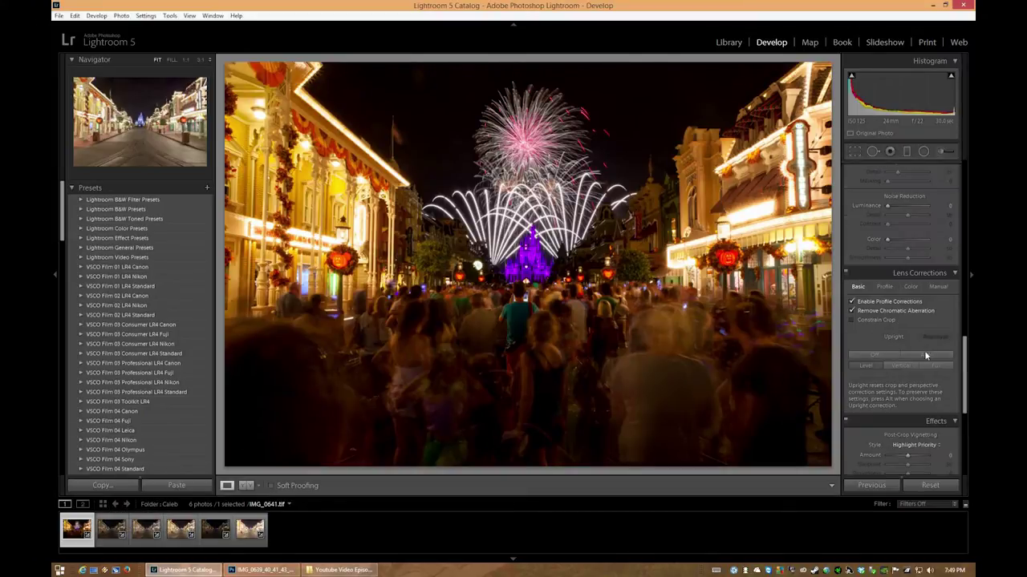
{"action": "right_click", "coordinate": [569, 174]}
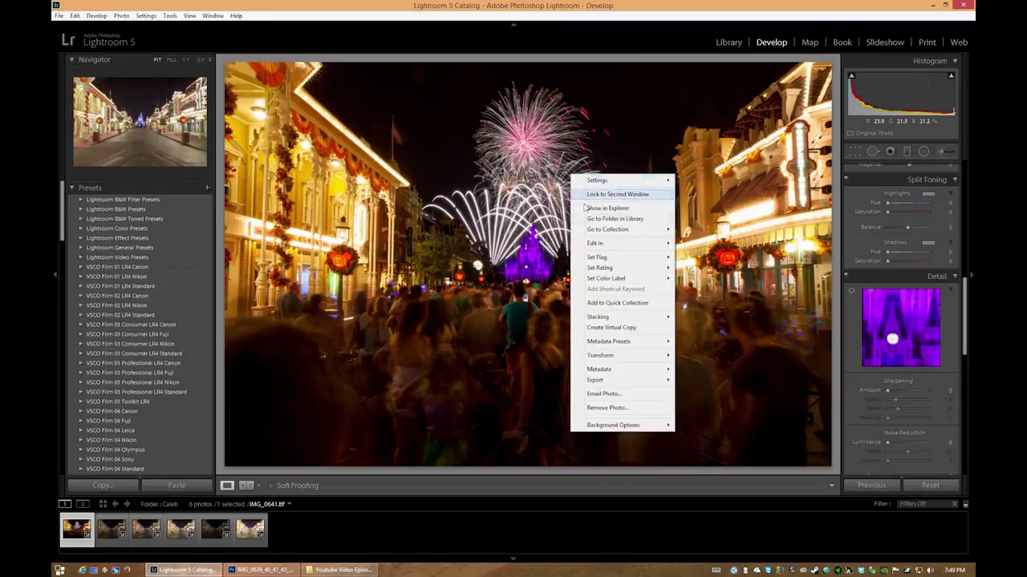
{"action": "mouse_move", "coordinate": [605, 247]}
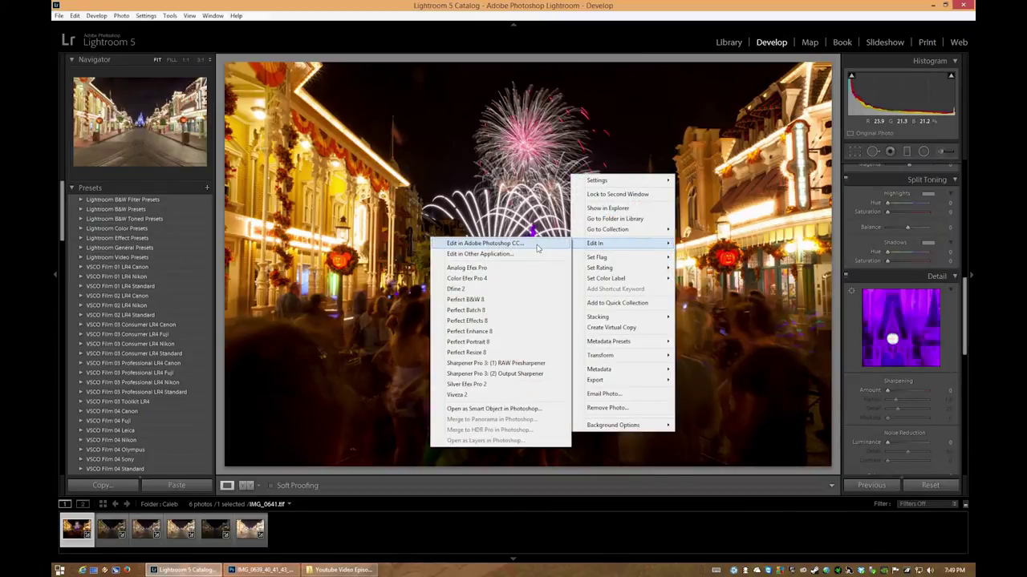
{"action": "left_click", "coordinate": [485, 243]}
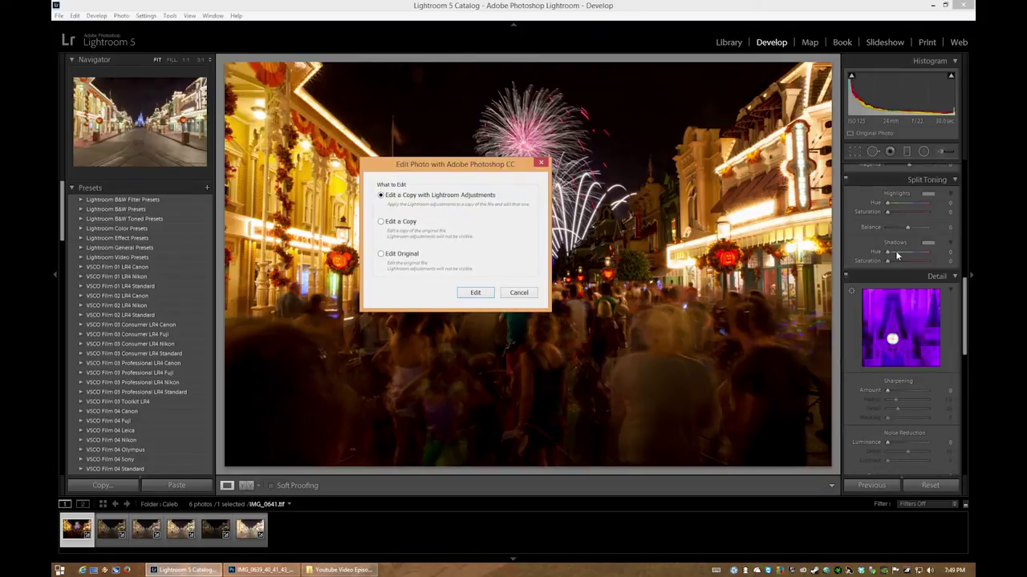
{"action": "left_click", "coordinate": [475, 293]}
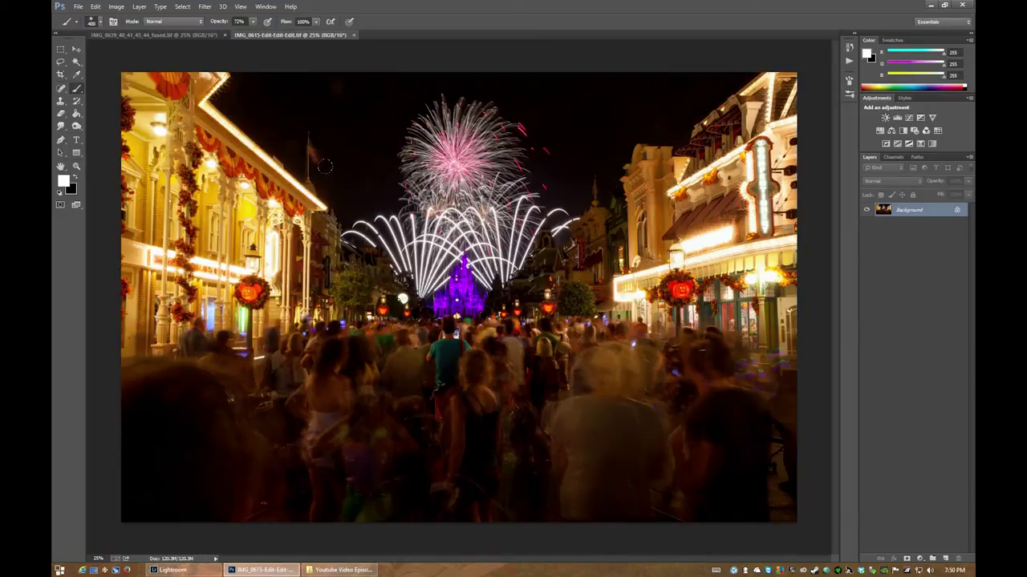
- Select all of the fireworks image and paste it into the IMG_0639 street document, accepting the profile conversion
{"action": "left_click", "coordinate": [183, 7]}
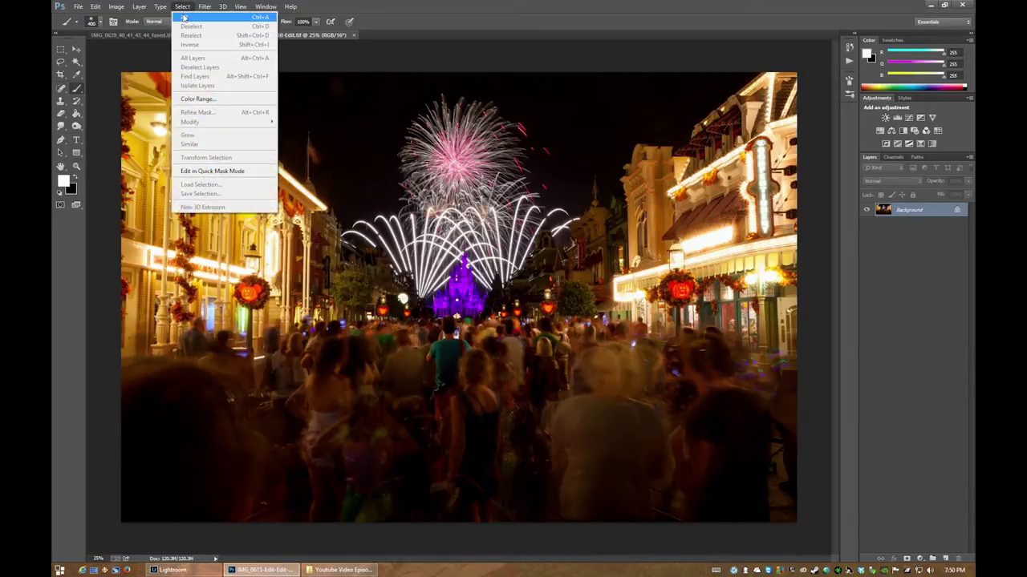
{"action": "left_click", "coordinate": [184, 17]}
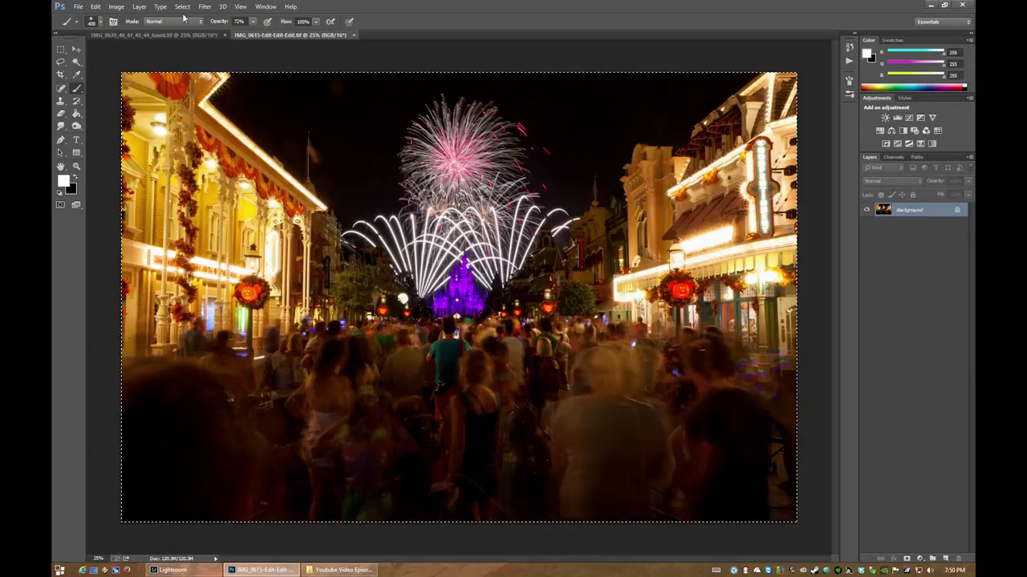
{"action": "left_click", "coordinate": [154, 35]}
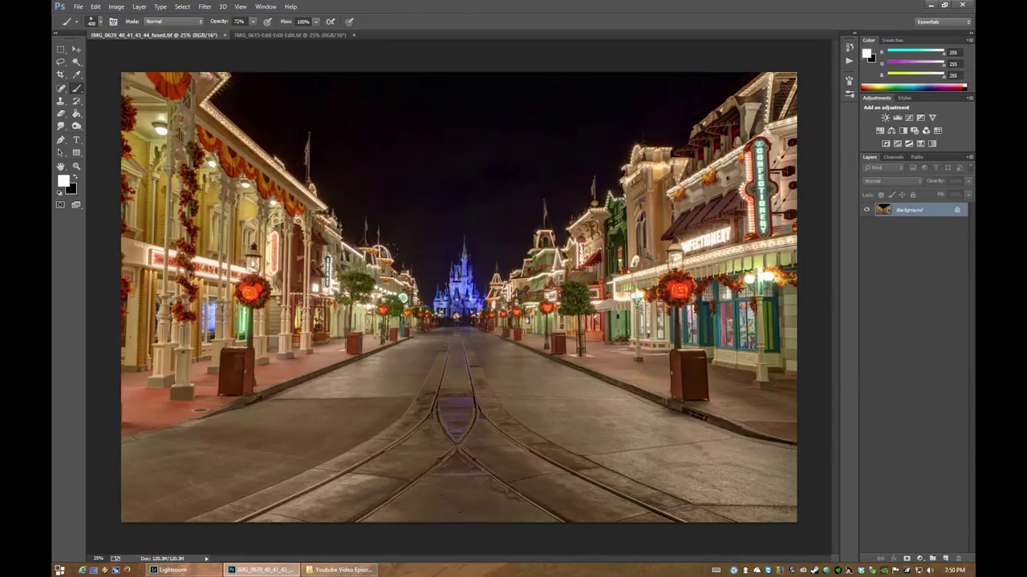
{"action": "key", "text": "ctrl+v"}
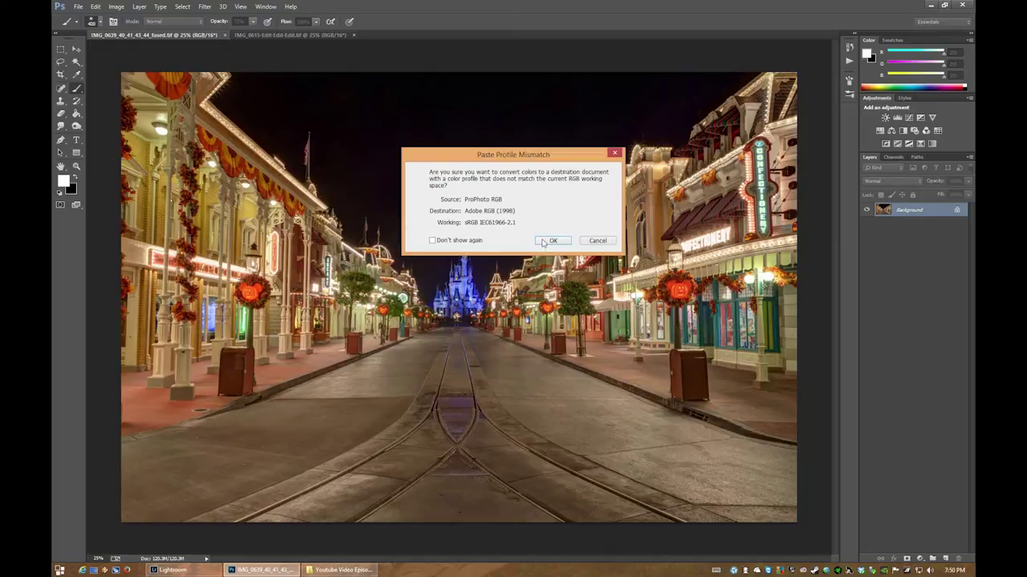
{"action": "left_click", "coordinate": [553, 240]}
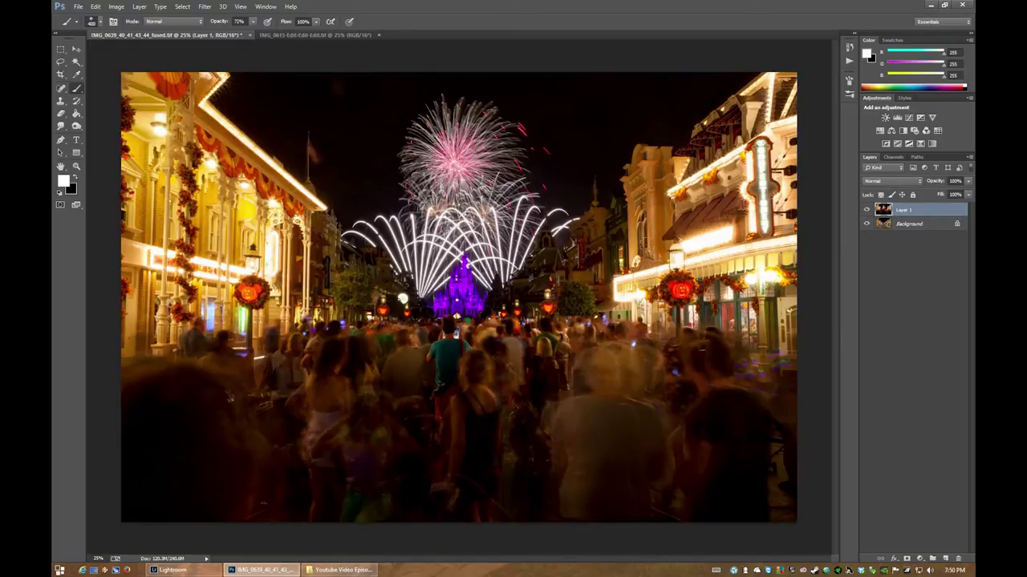
- Toggle Layer 1's visibility to compare against the empty street, then add a layer mask
{"action": "left_click", "coordinate": [866, 210]}
{"action": "left_click", "coordinate": [867, 210]}
{"action": "left_click", "coordinate": [866, 210]}
{"action": "left_click", "coordinate": [866, 210]}
{"action": "left_click", "coordinate": [866, 210]}
{"action": "left_click", "coordinate": [866, 210]}
{"action": "left_click", "coordinate": [866, 211]}
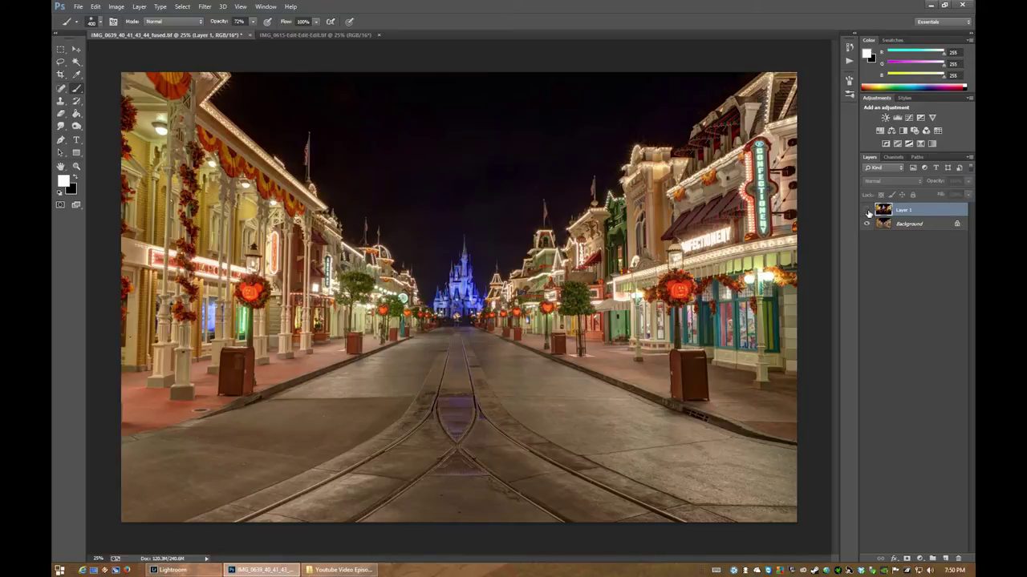
{"action": "left_click", "coordinate": [866, 211]}
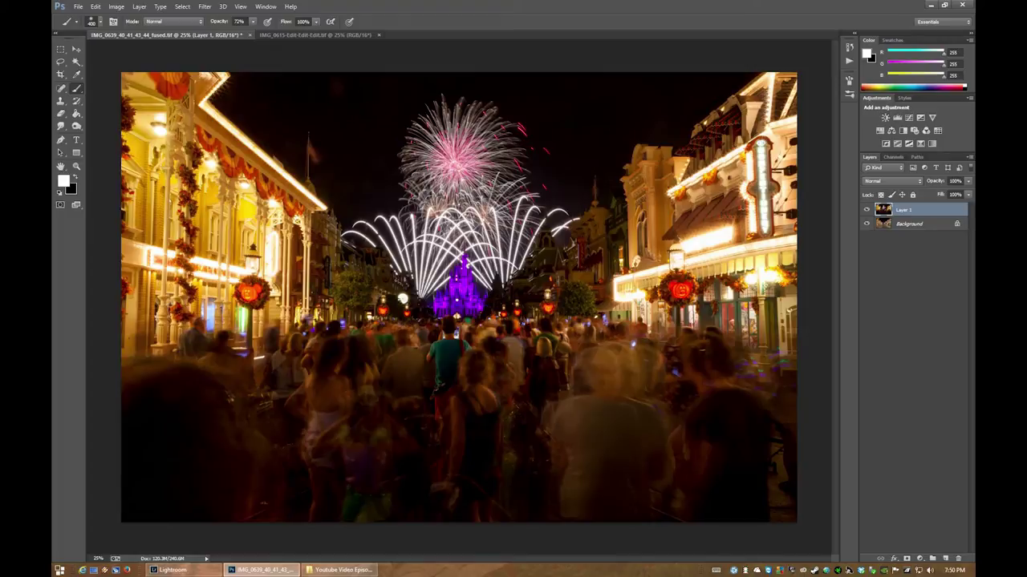
{"action": "left_click", "coordinate": [866, 210]}
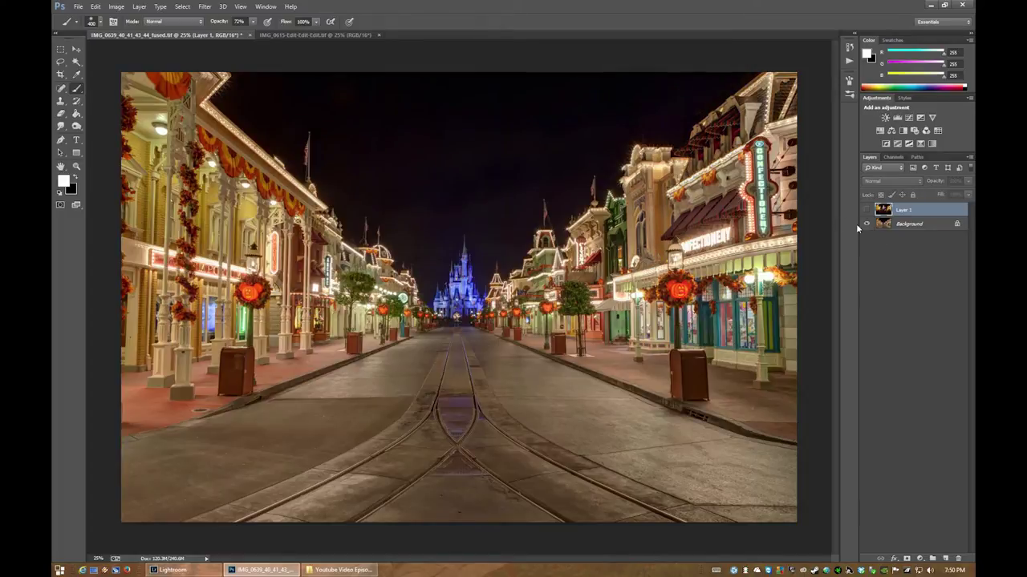
{"action": "left_click", "coordinate": [866, 210]}
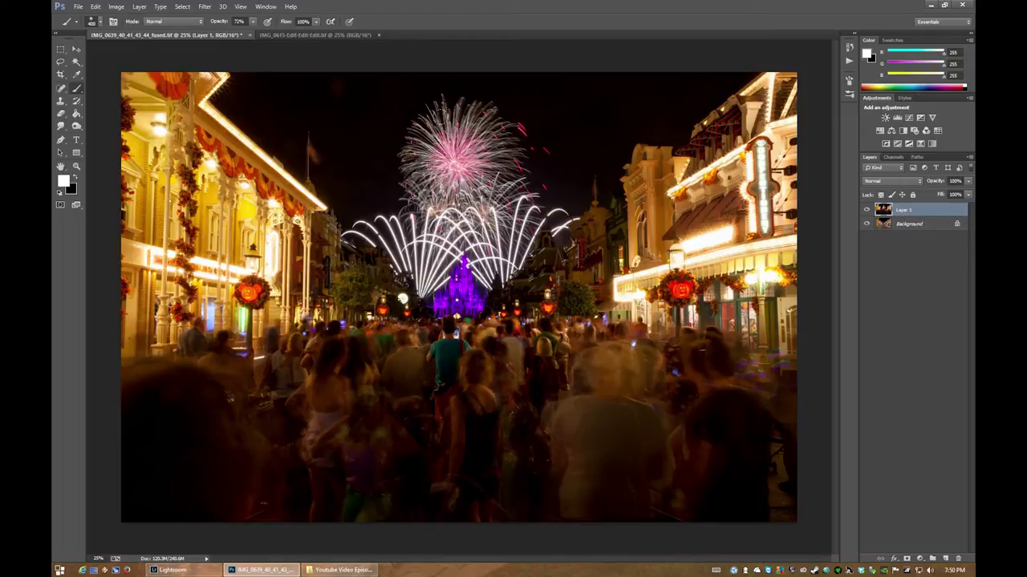
{"action": "left_click", "coordinate": [906, 558]}
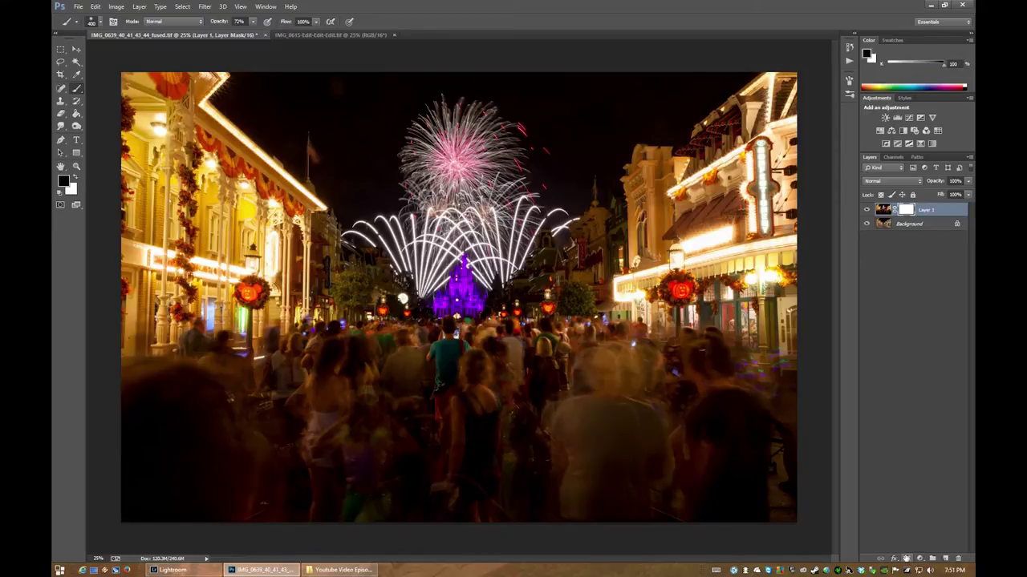
- Invert Layer 1's mask to black with Ctrl+I and select the Background layer
{"action": "key", "text": "ctrl+i"}
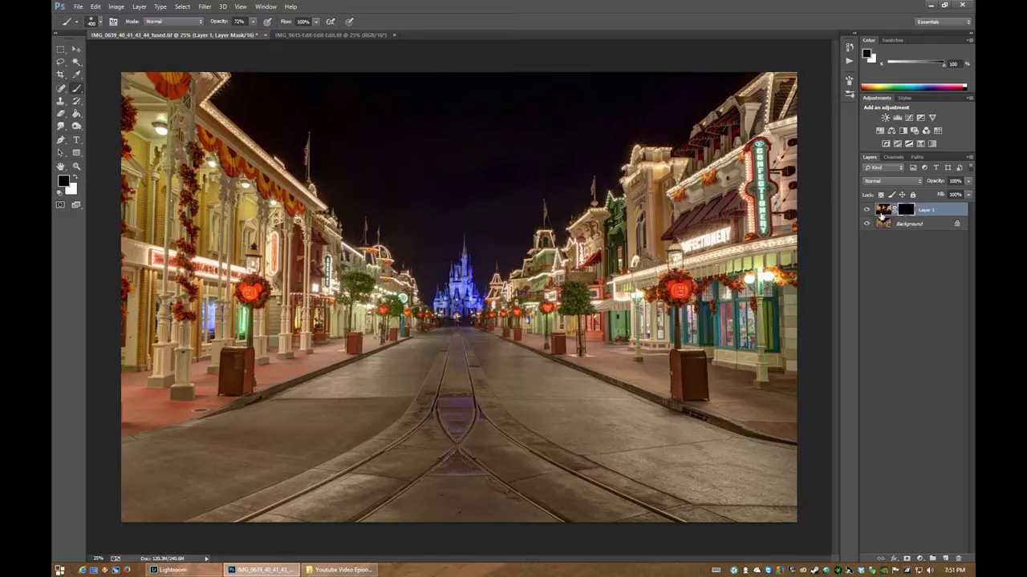
{"action": "left_click", "coordinate": [886, 227]}
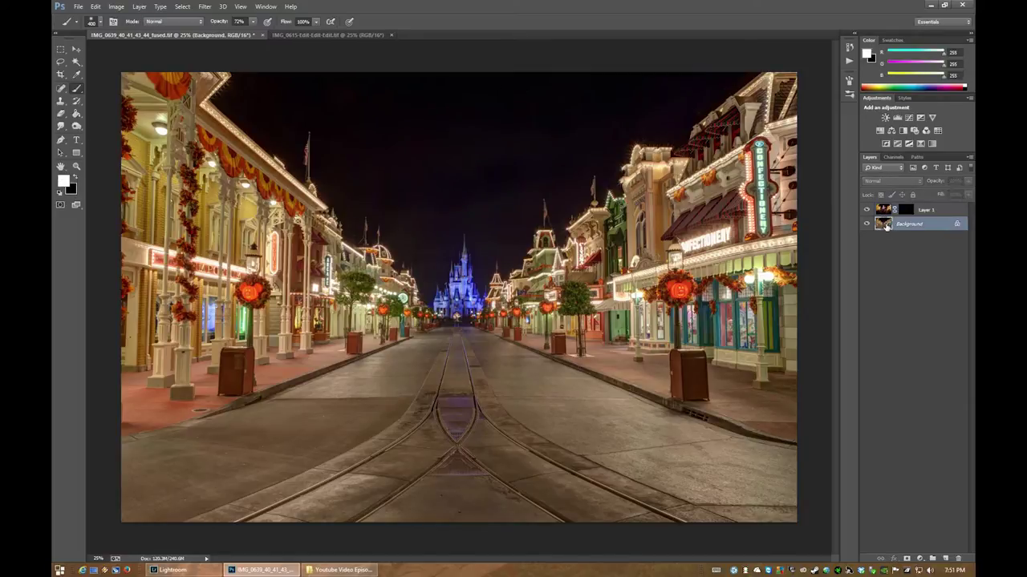
- Make a Color Range selection sampled from the lit street, with reduced Fuzziness
{"action": "left_click", "coordinate": [185, 6]}
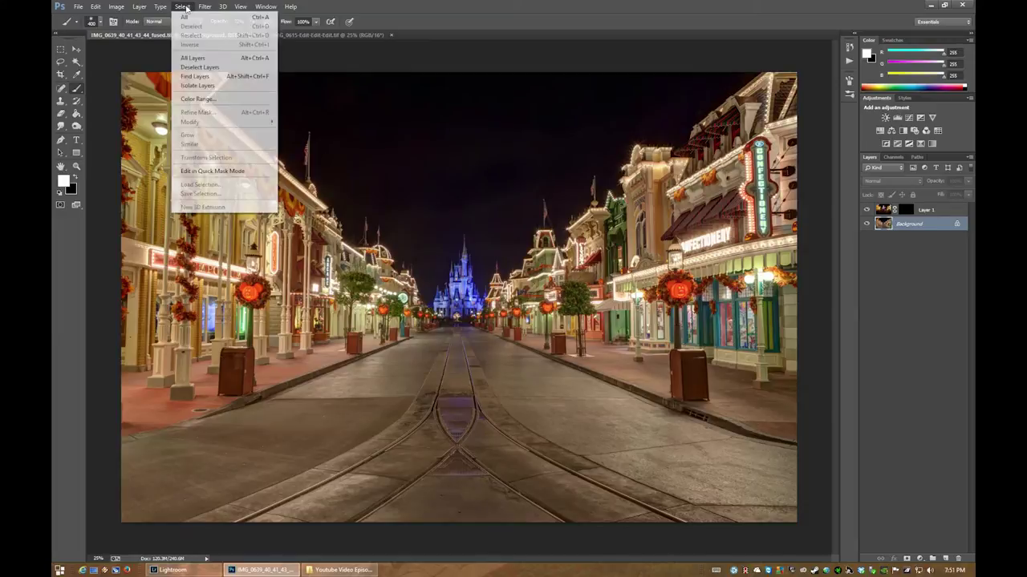
{"action": "left_click", "coordinate": [215, 101]}
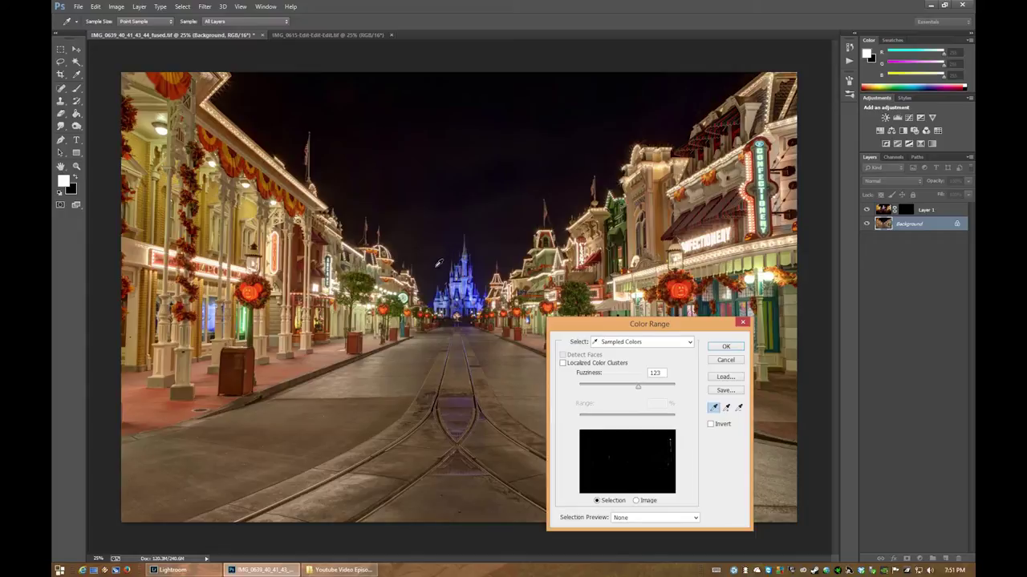
{"action": "left_click", "coordinate": [439, 268]}
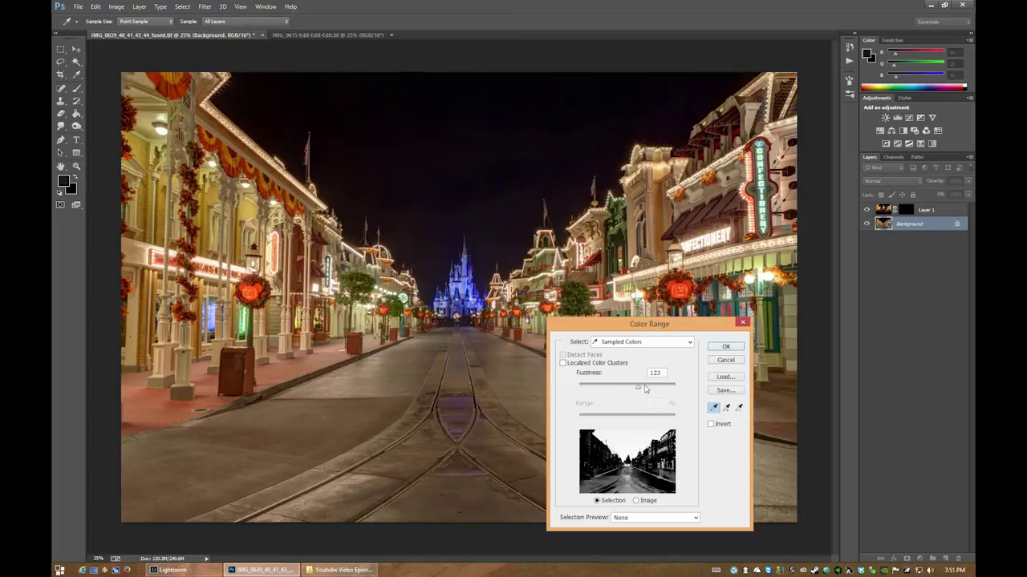
{"action": "mouse_move", "coordinate": [637, 389]}
{"action": "left_mouse_down"}
{"action": "mouse_move", "coordinate": [621, 392]}
{"action": "mouse_move", "coordinate": [634, 391]}
{"action": "left_mouse_up"}
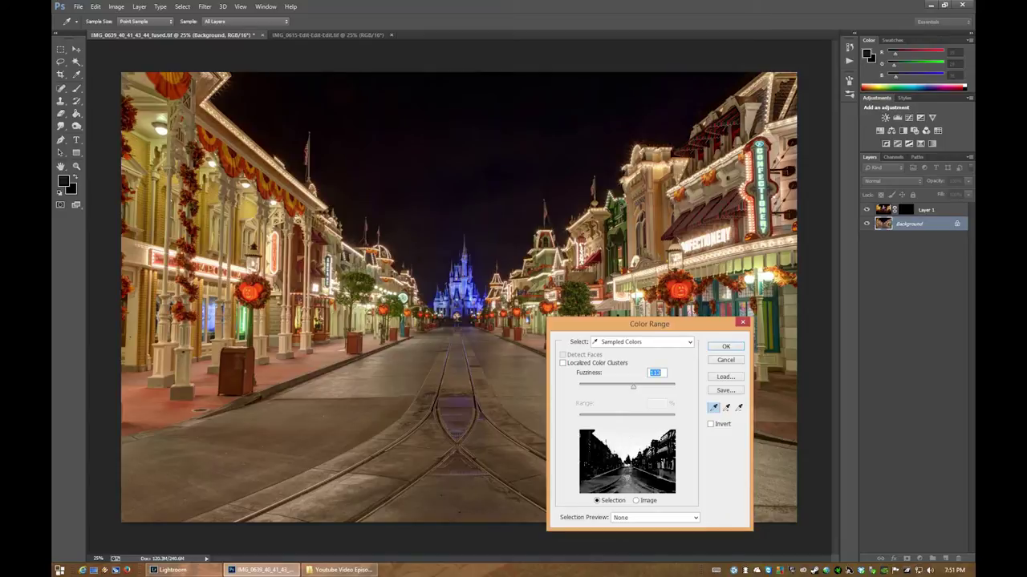
{"action": "left_click", "coordinate": [718, 348]}
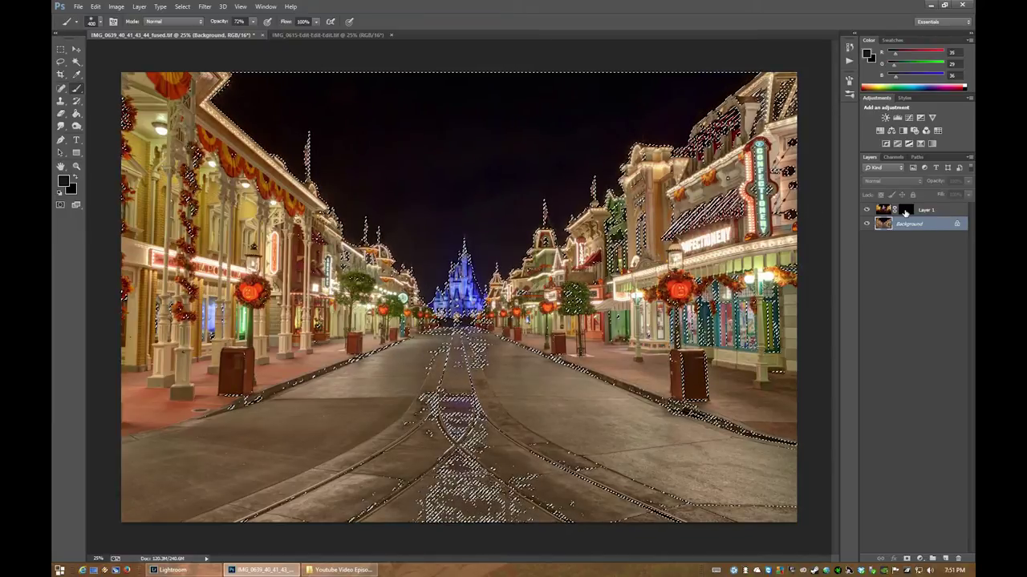
- Paint Layer 1's mask white over the sky, swapping to black with X for corrections
{"action": "left_click", "coordinate": [905, 210]}
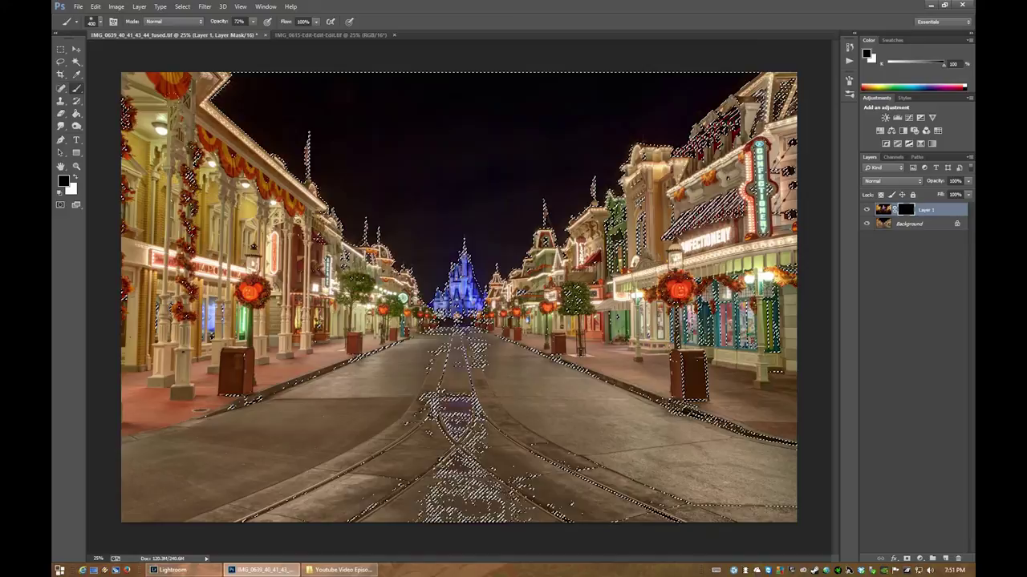
{"action": "left_click", "coordinate": [75, 178]}
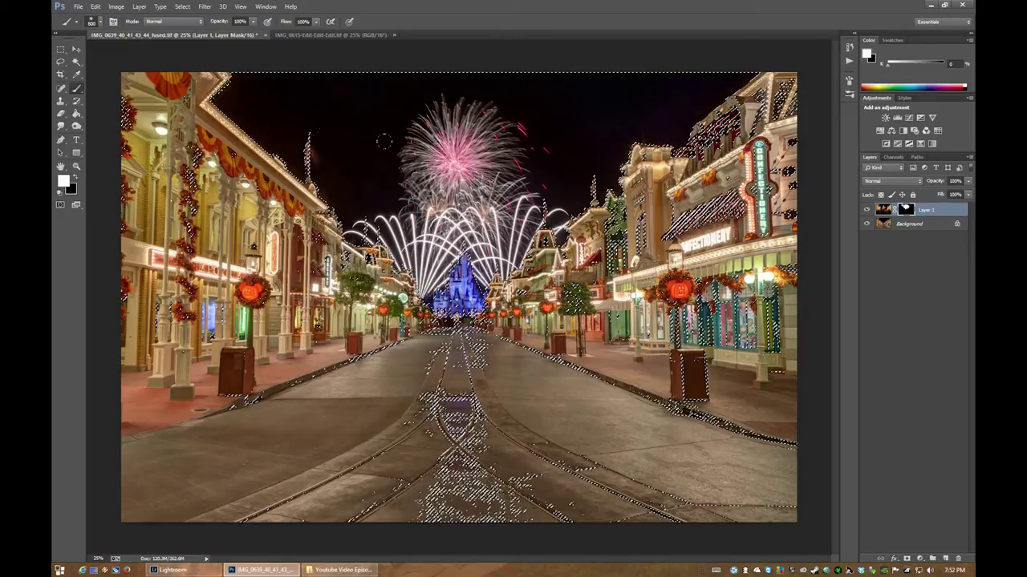
{"action": "key", "text": "x"}
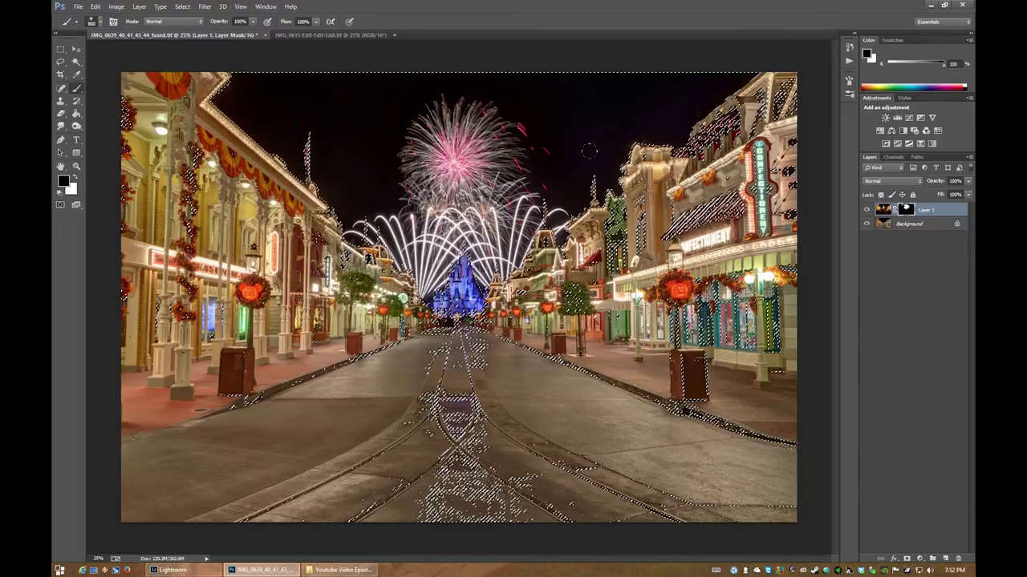
{"action": "key", "text": "x"}
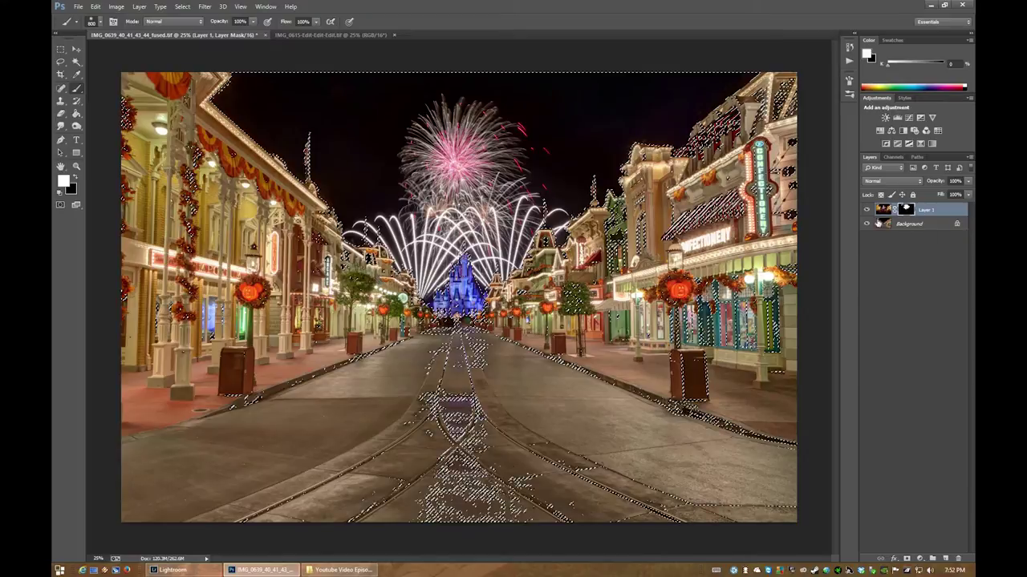
{"action": "left_click", "coordinate": [182, 7]}
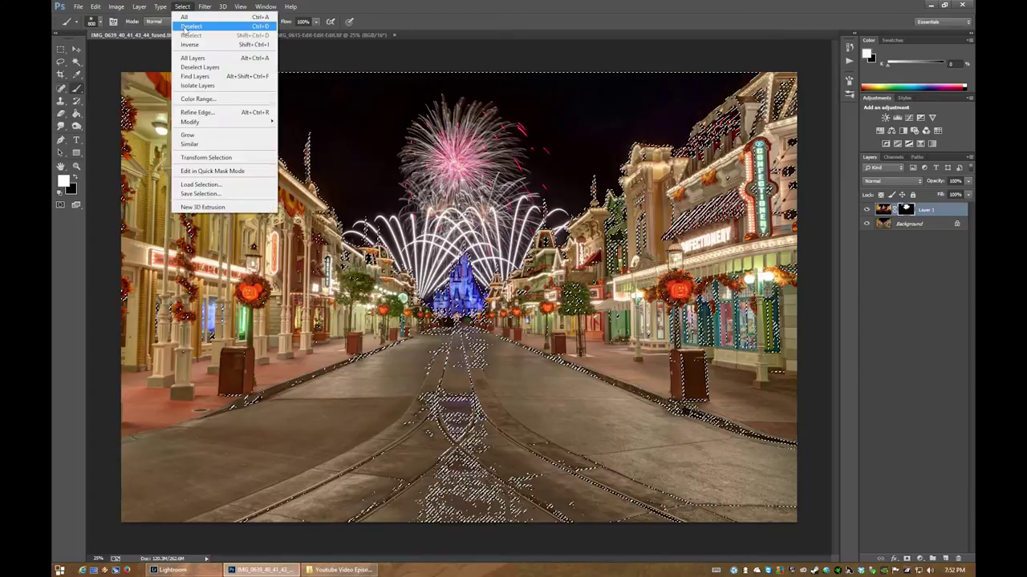
- Deselect and zoom in closely on the castle and fireworks
{"action": "left_click", "coordinate": [186, 26]}
{"action": "left_click", "coordinate": [76, 166]}
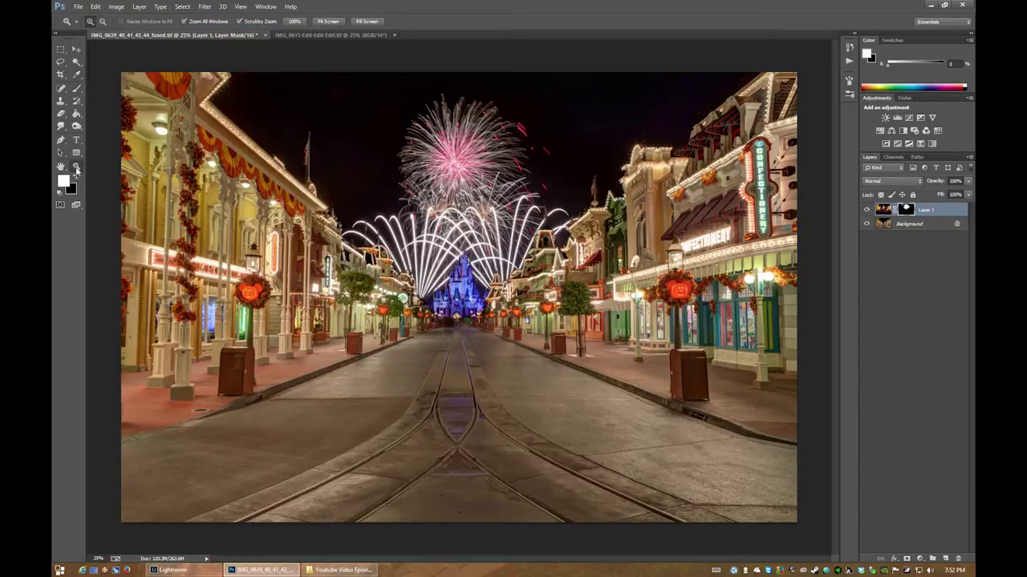
{"action": "left_click", "coordinate": [425, 248]}
{"action": "left_click", "coordinate": [482, 273]}
{"action": "left_click", "coordinate": [508, 276]}
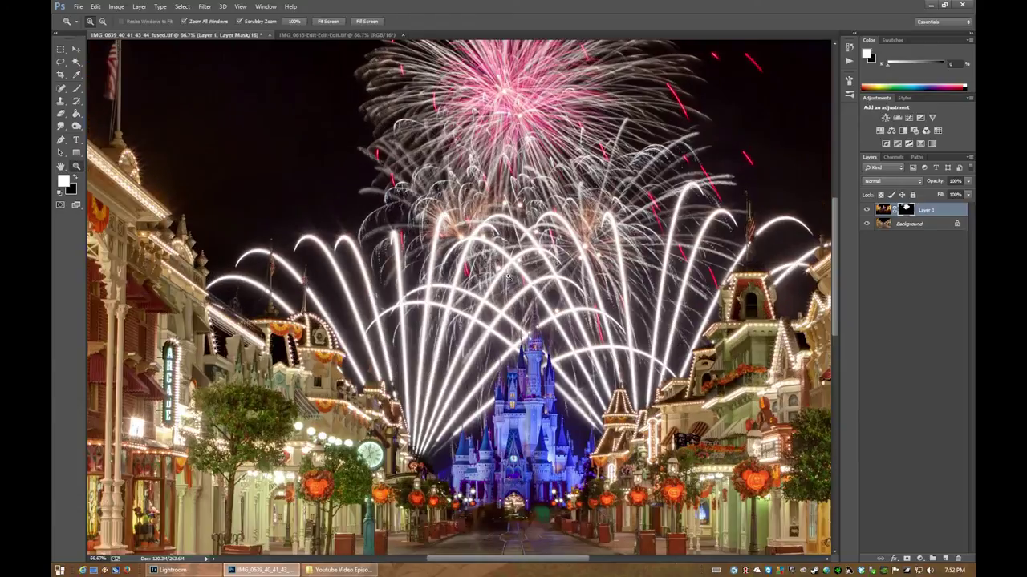
{"action": "left_click", "coordinate": [536, 309]}
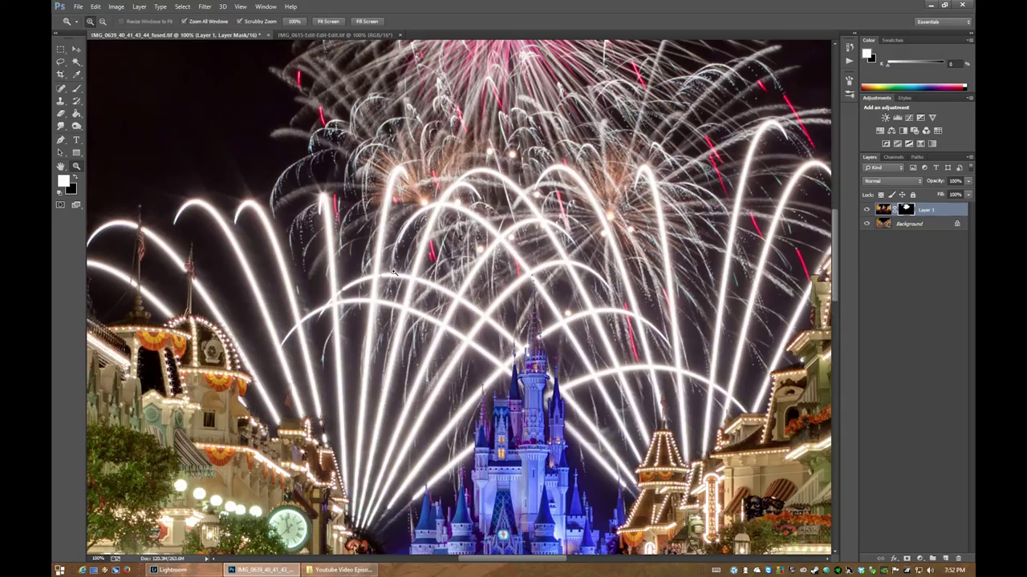
- Fit the image on screen, zoom out slightly, and load Layer 1's mask as a selection
{"action": "right_click", "coordinate": [498, 324]}
{"action": "left_click", "coordinate": [525, 334]}
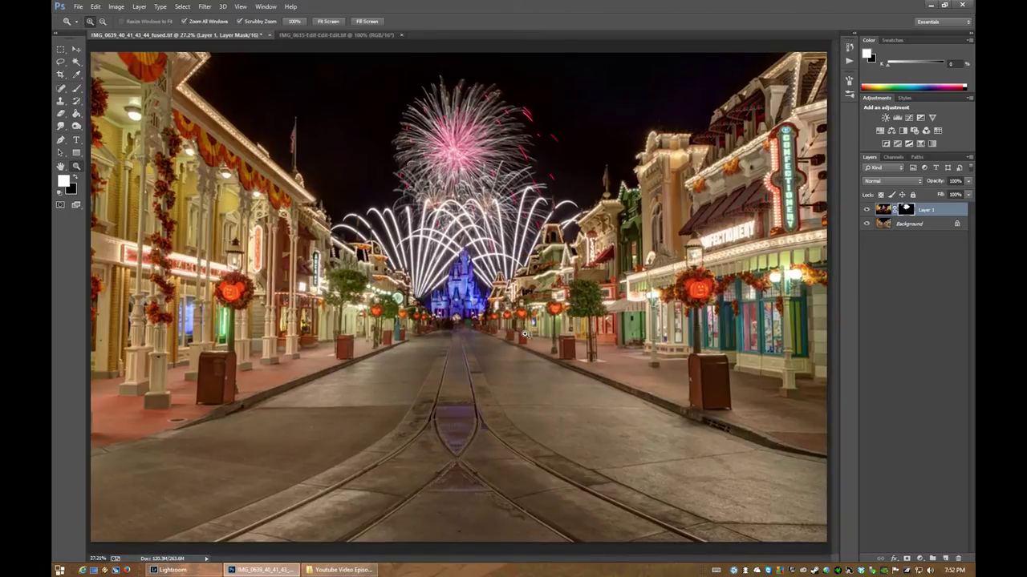
{"action": "right_click", "coordinate": [405, 305]}
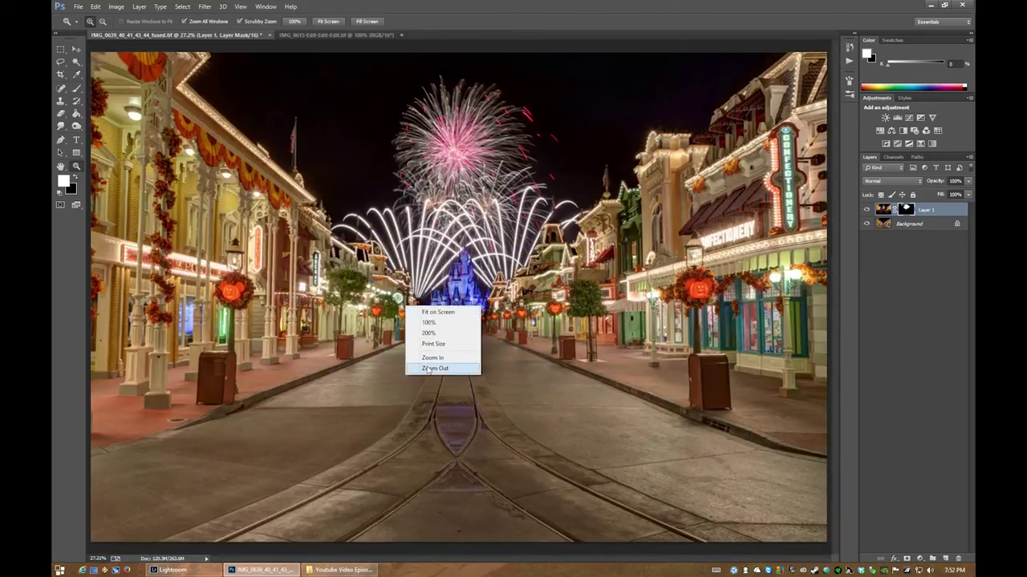
{"action": "left_click", "coordinate": [433, 368]}
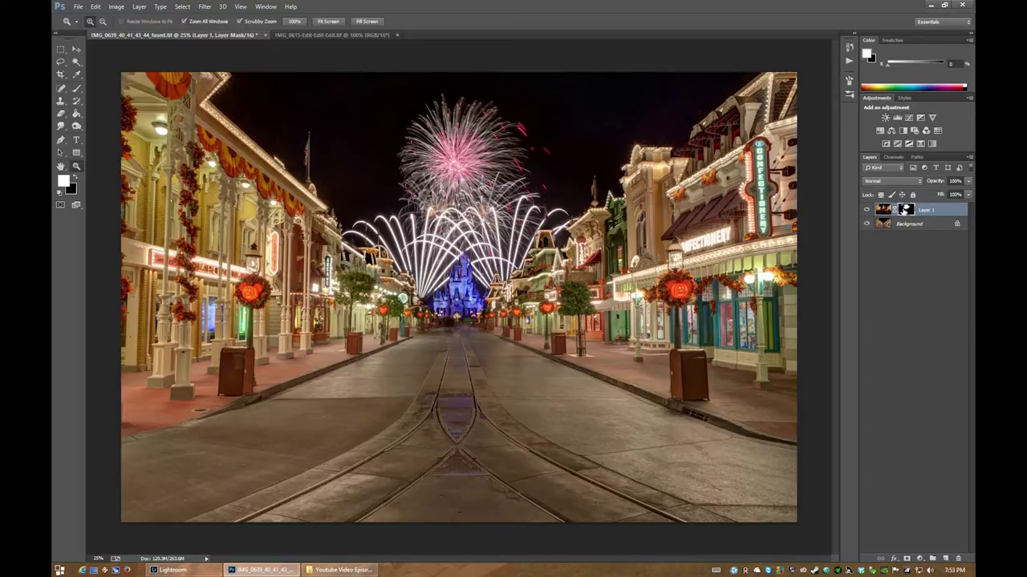
{"action": "left_click", "coordinate": [905, 210], "text": "ctrl"}
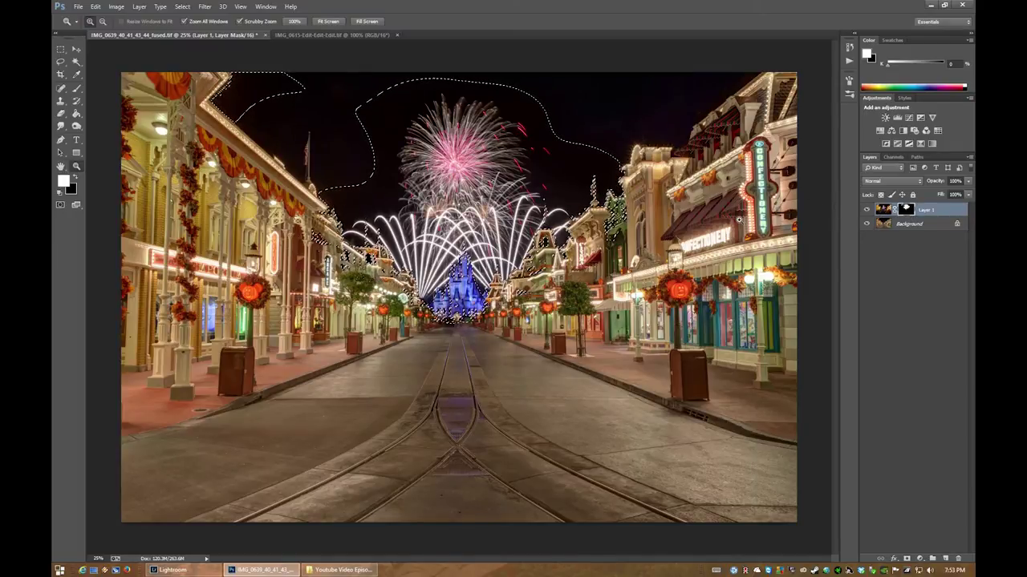
- Invert the fireworks-mask selection, add a Color Balance adjustment layer, and view its mask
{"action": "left_click", "coordinate": [184, 6]}
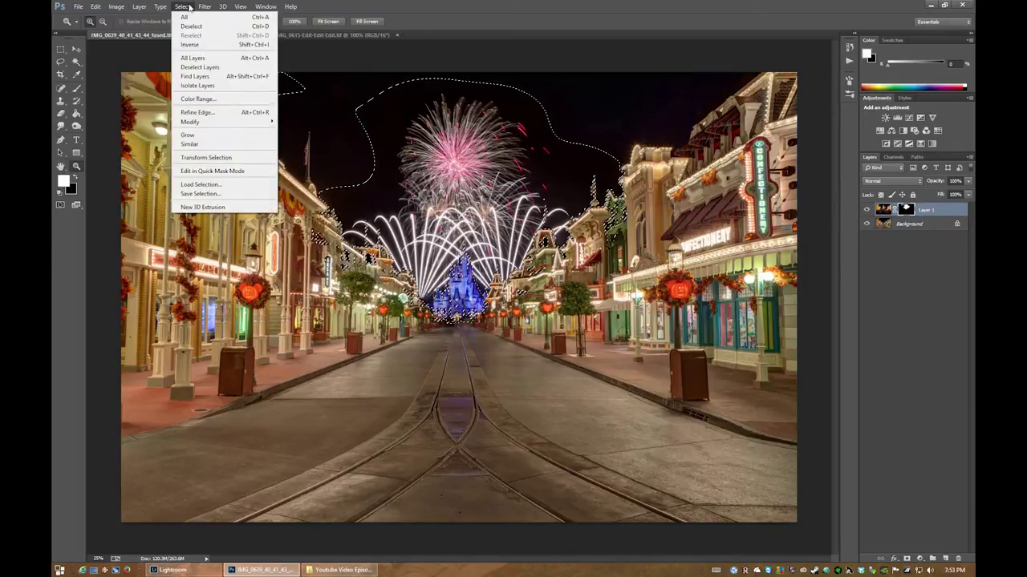
{"action": "left_click", "coordinate": [190, 44]}
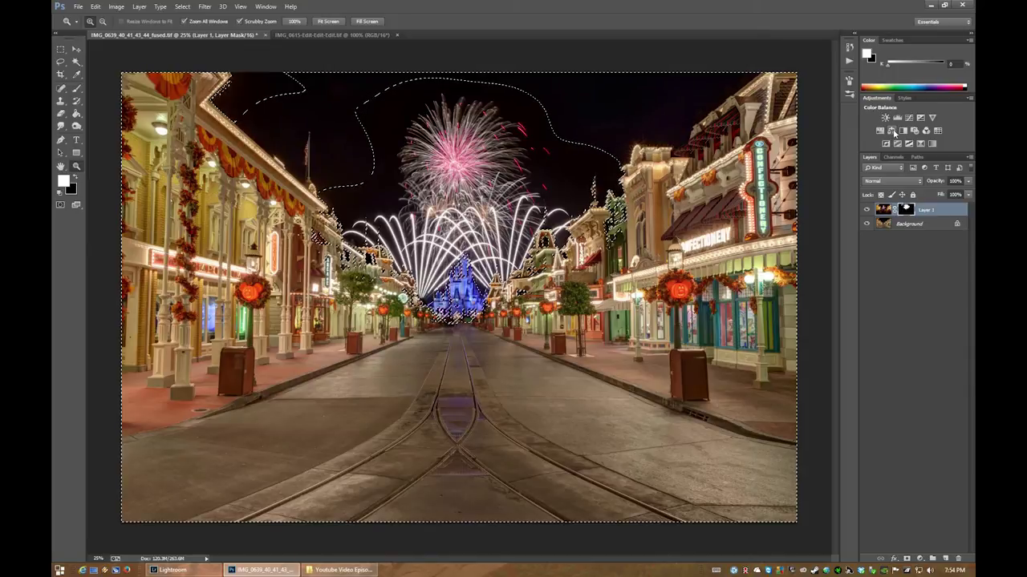
{"action": "left_click", "coordinate": [902, 131]}
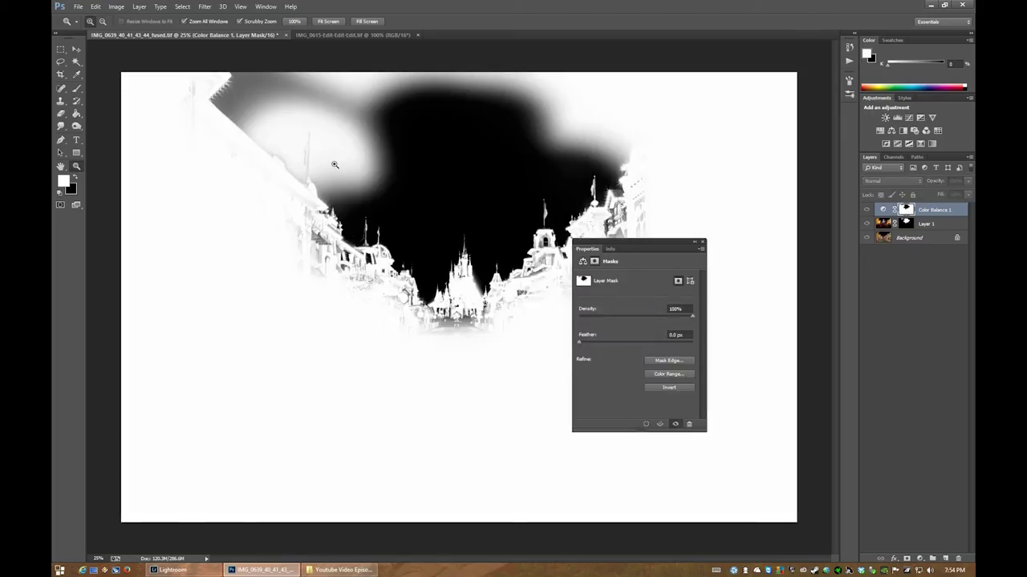
{"action": "left_click", "coordinate": [905, 210], "text": "alt"}
- Brush white over the grey mask edges along the top-left and building rooftops, then reopen Color Balance
{"action": "key", "text": "b"}
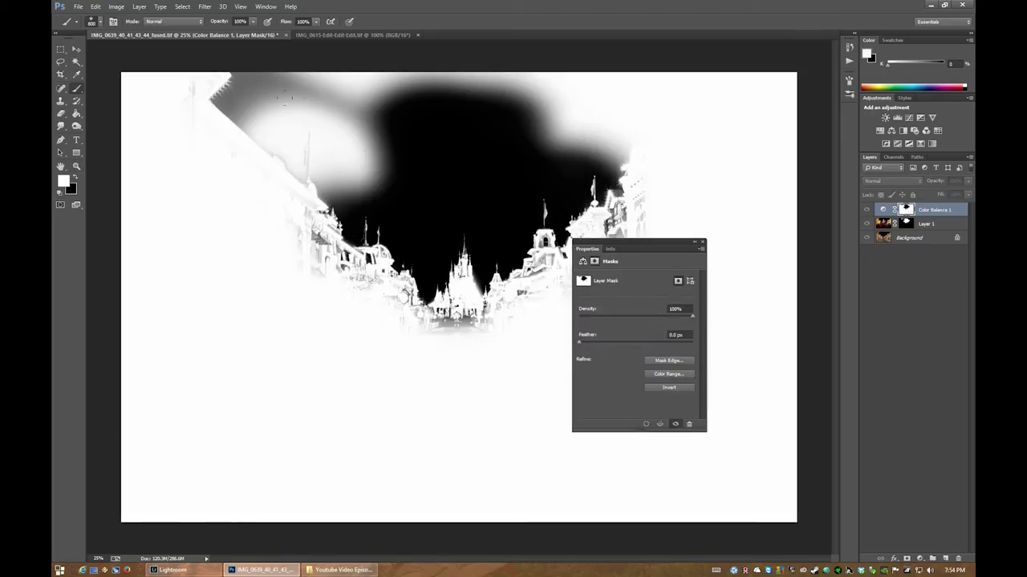
{"action": "mouse_move", "coordinate": [337, 96]}
{"action": "left_mouse_down"}
{"action": "mouse_move", "coordinate": [241, 100]}
{"action": "mouse_move", "coordinate": [377, 104]}
{"action": "mouse_move", "coordinate": [268, 156]}
{"action": "mouse_move", "coordinate": [381, 281]}
{"action": "mouse_move", "coordinate": [461, 321]}
{"action": "mouse_move", "coordinate": [553, 241]}
{"action": "mouse_move", "coordinate": [498, 273]}
{"action": "mouse_move", "coordinate": [657, 177]}
{"action": "left_mouse_up"}
{"action": "left_click_drag", "start_coordinate": [611, 210], "coordinate": [646, 150]}
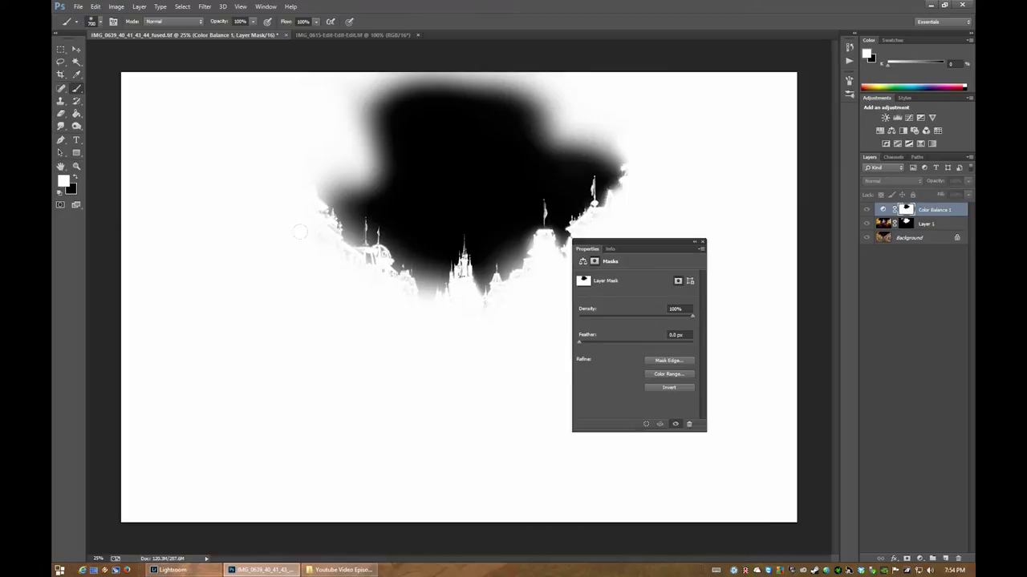
{"action": "mouse_move", "coordinate": [291, 216]}
{"action": "left_mouse_down"}
{"action": "mouse_move", "coordinate": [340, 267]}
{"action": "mouse_move", "coordinate": [350, 259]}
{"action": "mouse_move", "coordinate": [383, 285]}
{"action": "mouse_move", "coordinate": [382, 276]}
{"action": "mouse_move", "coordinate": [500, 317]}
{"action": "mouse_move", "coordinate": [473, 293]}
{"action": "mouse_move", "coordinate": [459, 311]}
{"action": "mouse_move", "coordinate": [519, 299]}
{"action": "mouse_move", "coordinate": [500, 294]}
{"action": "mouse_move", "coordinate": [492, 305]}
{"action": "mouse_move", "coordinate": [506, 296]}
{"action": "mouse_move", "coordinate": [497, 288]}
{"action": "mouse_move", "coordinate": [532, 268]}
{"action": "left_mouse_up"}
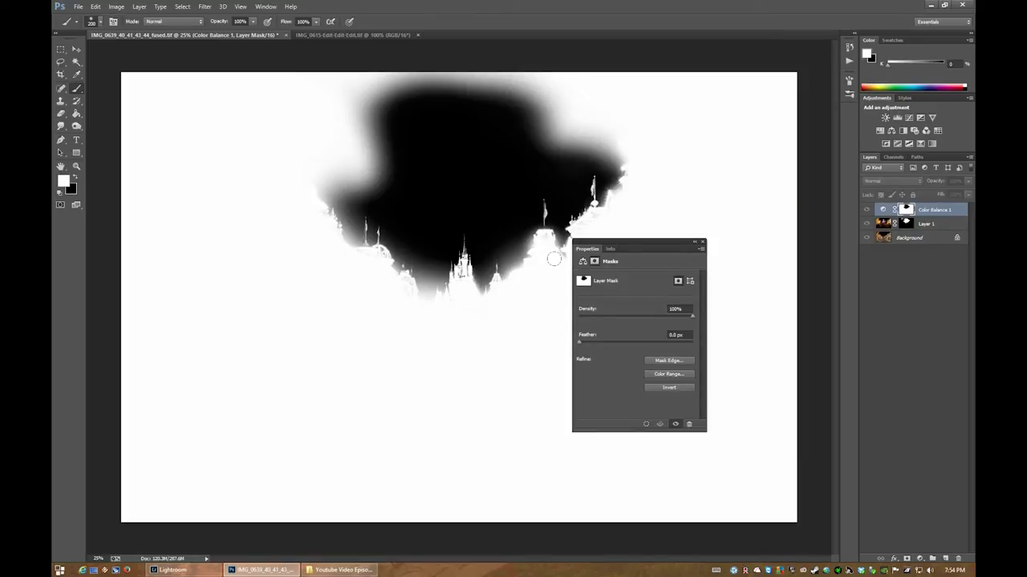
{"action": "left_click", "coordinate": [702, 242]}
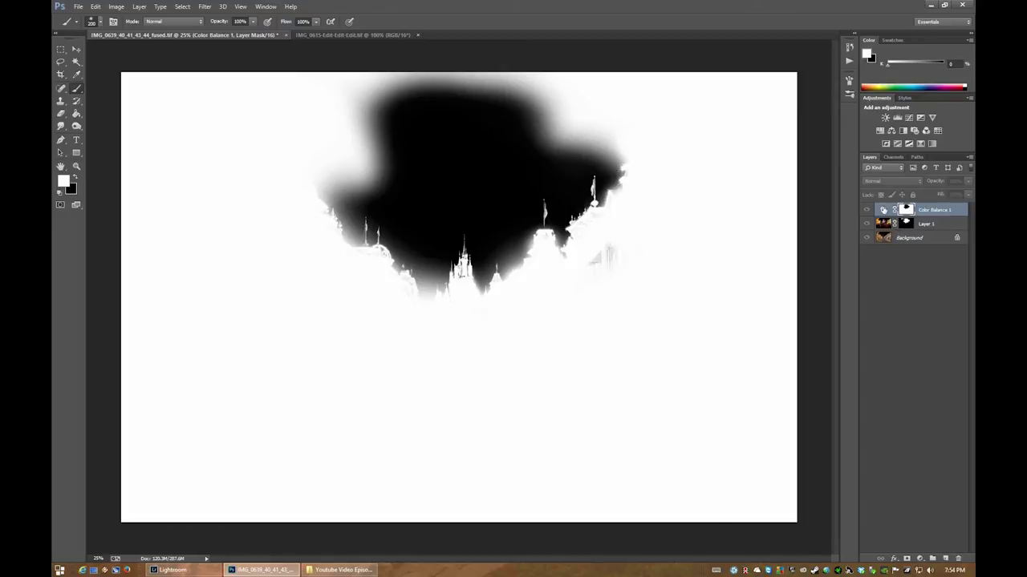
{"action": "double_click", "coordinate": [883, 209]}
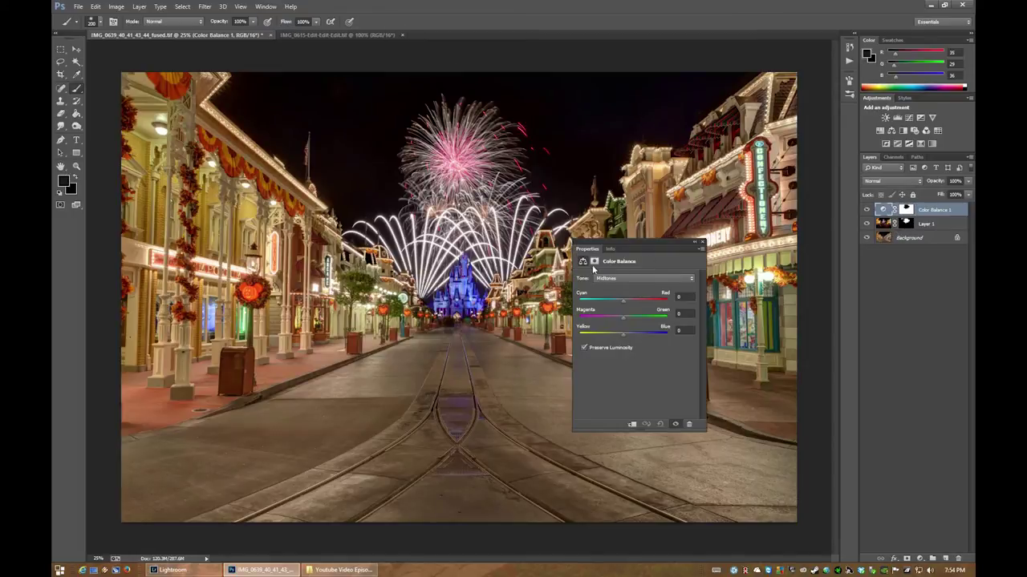
- Keep the Midtones tone range and nudge Cyan/Red toward cyan
{"action": "left_click", "coordinate": [616, 278]}
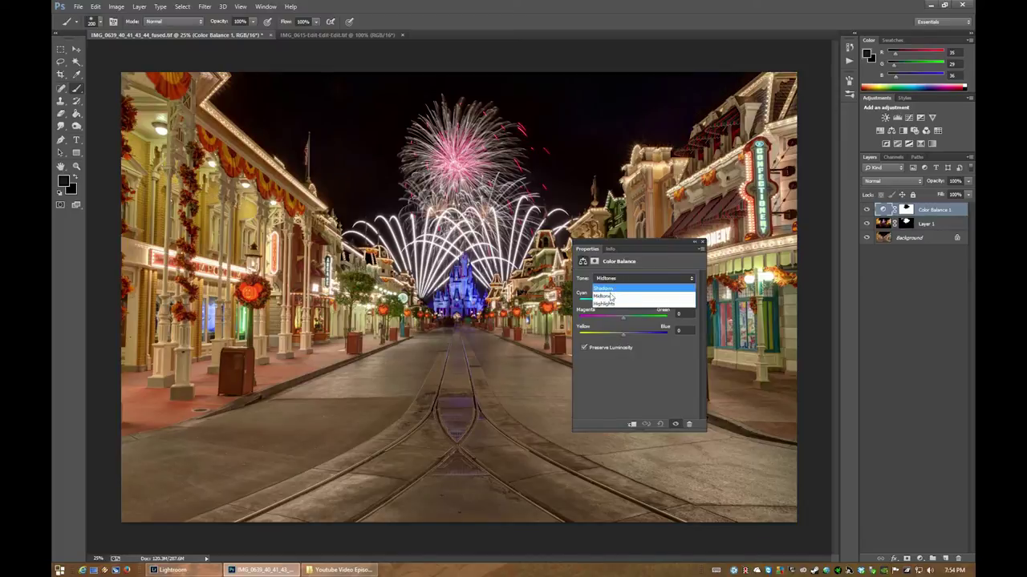
{"action": "left_click", "coordinate": [611, 302]}
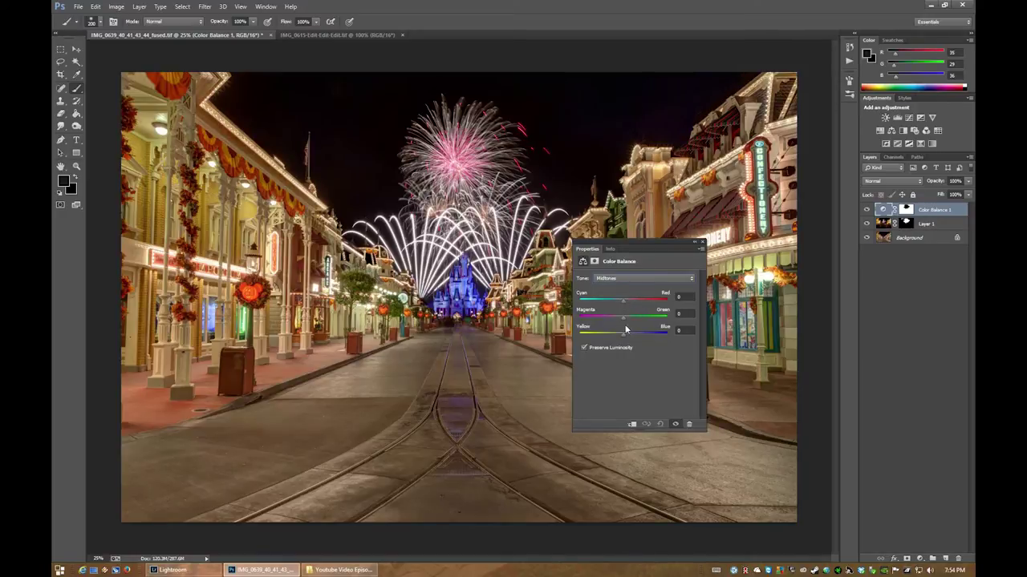
{"action": "left_click_drag", "start_coordinate": [620, 306], "coordinate": [625, 306]}
{"action": "left_click", "coordinate": [628, 279]}
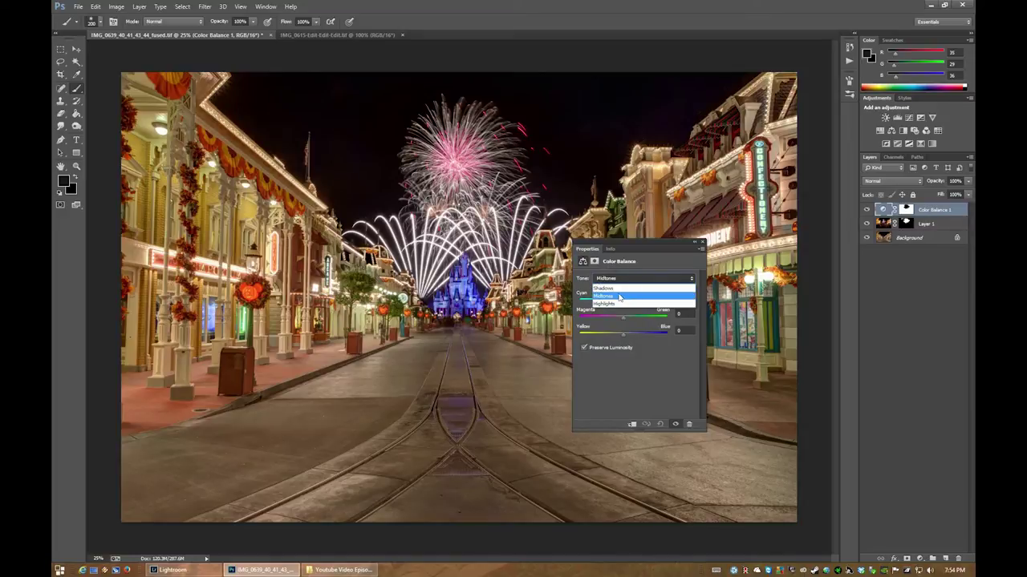
{"action": "left_click", "coordinate": [620, 297]}
{"action": "left_click_drag", "start_coordinate": [623, 303], "coordinate": [614, 303]}
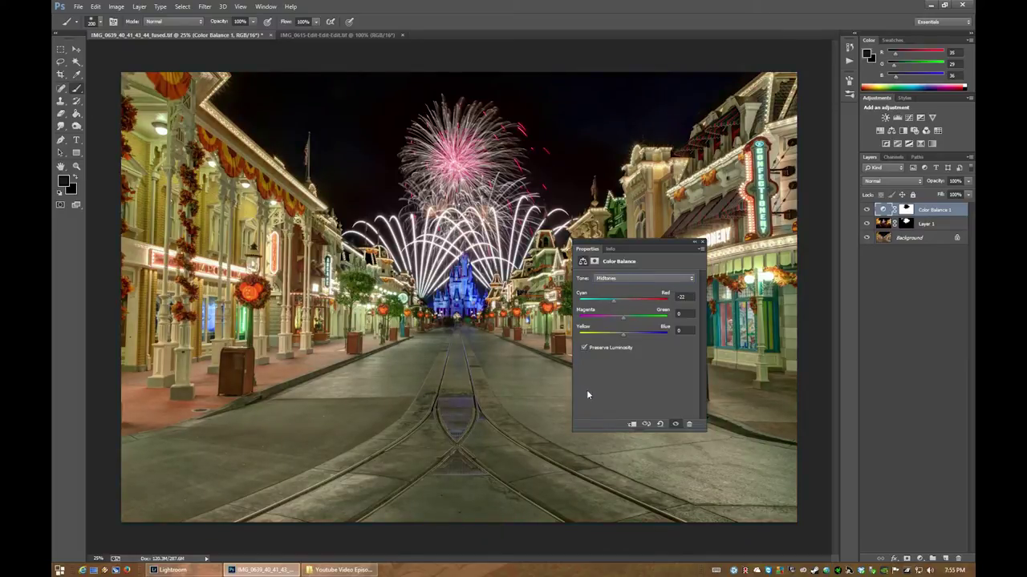
- Try warming the Shadows toward red, then return their Cyan/Red to 0
{"action": "left_click", "coordinate": [621, 278]}
{"action": "left_click", "coordinate": [621, 287]}
{"action": "left_click_drag", "start_coordinate": [623, 302], "coordinate": [630, 304]}
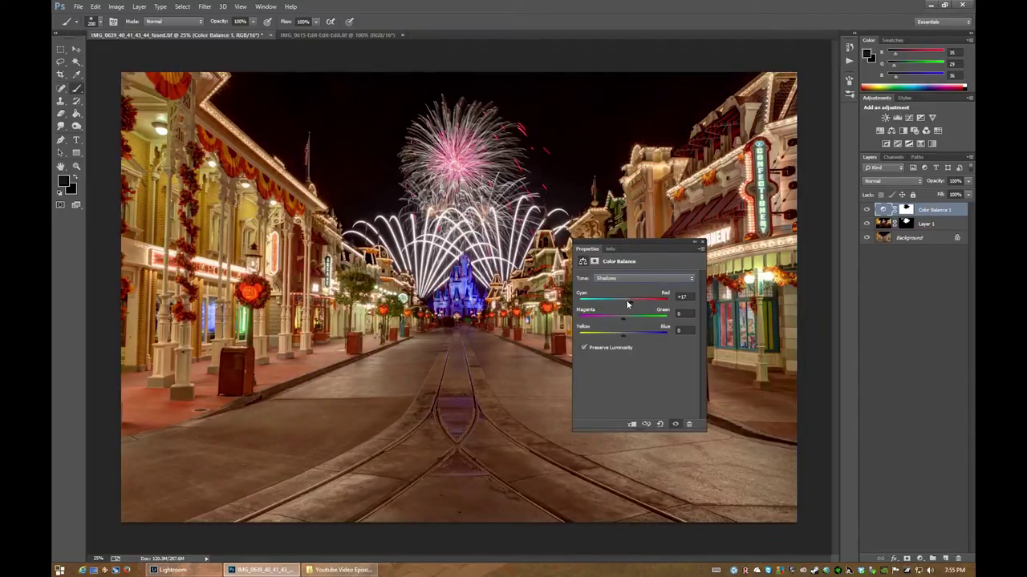
{"action": "left_click_drag", "start_coordinate": [629, 304], "coordinate": [624, 305]}
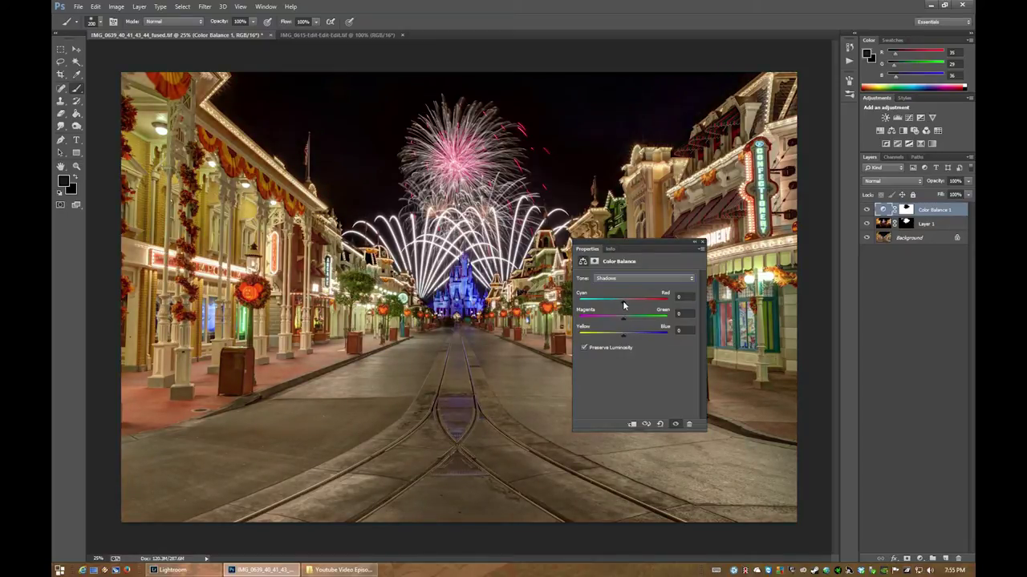
{"action": "left_click", "coordinate": [619, 279]}
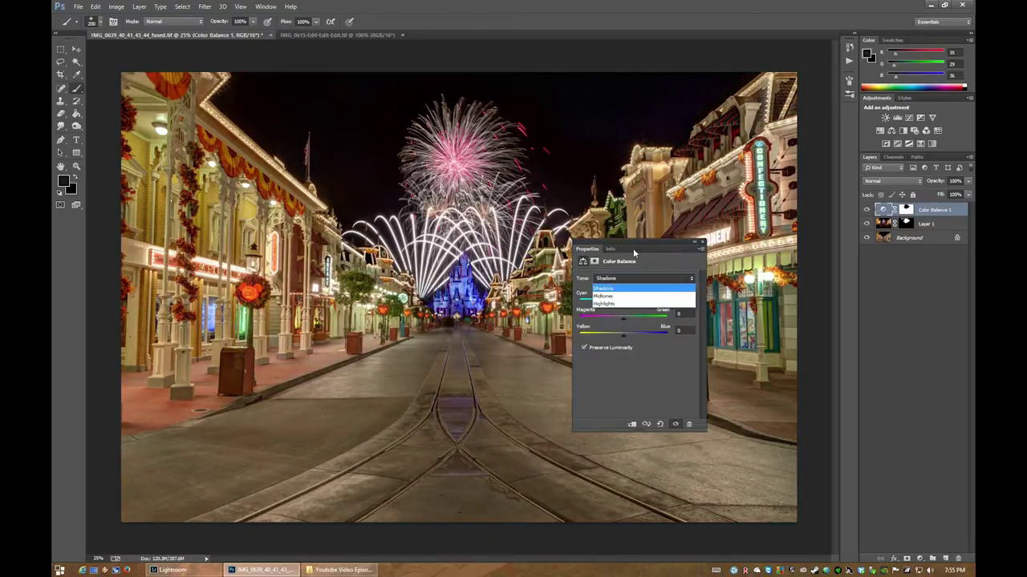
{"action": "left_click", "coordinate": [603, 288]}
{"action": "left_click", "coordinate": [684, 297]}
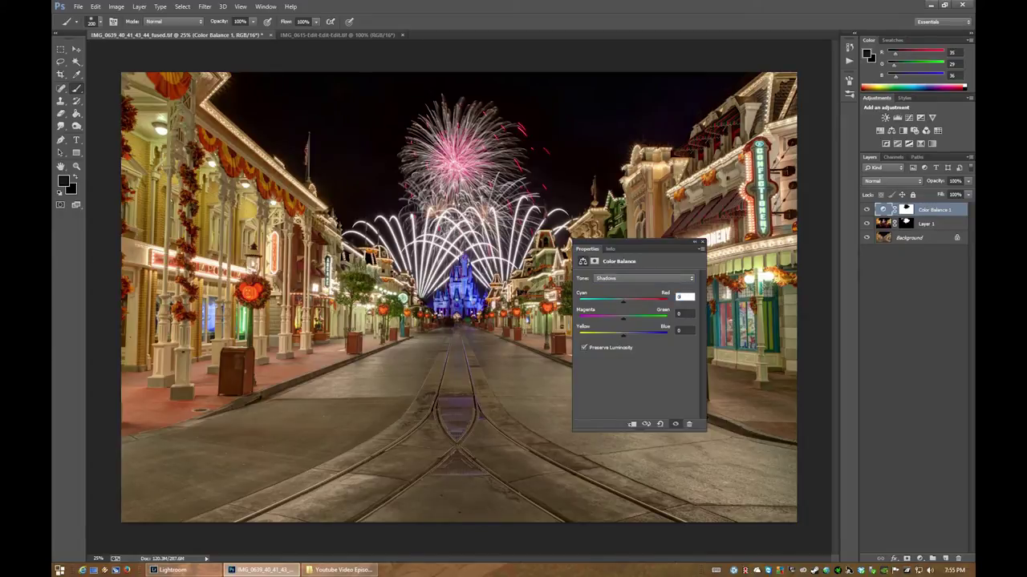
- Set Midtones to Cyan/Red -15 and Yellow/Blue +7, toggling the layer to compare
{"action": "left_click", "coordinate": [639, 279]}
{"action": "left_click_drag", "start_coordinate": [623, 304], "coordinate": [618, 304]}
{"action": "left_click_drag", "start_coordinate": [622, 340], "coordinate": [625, 339]}
{"action": "left_click", "coordinate": [865, 212]}
{"action": "left_click", "coordinate": [865, 212]}
{"action": "left_click", "coordinate": [866, 211]}
{"action": "left_click", "coordinate": [866, 212]}
{"action": "left_click", "coordinate": [626, 279]}
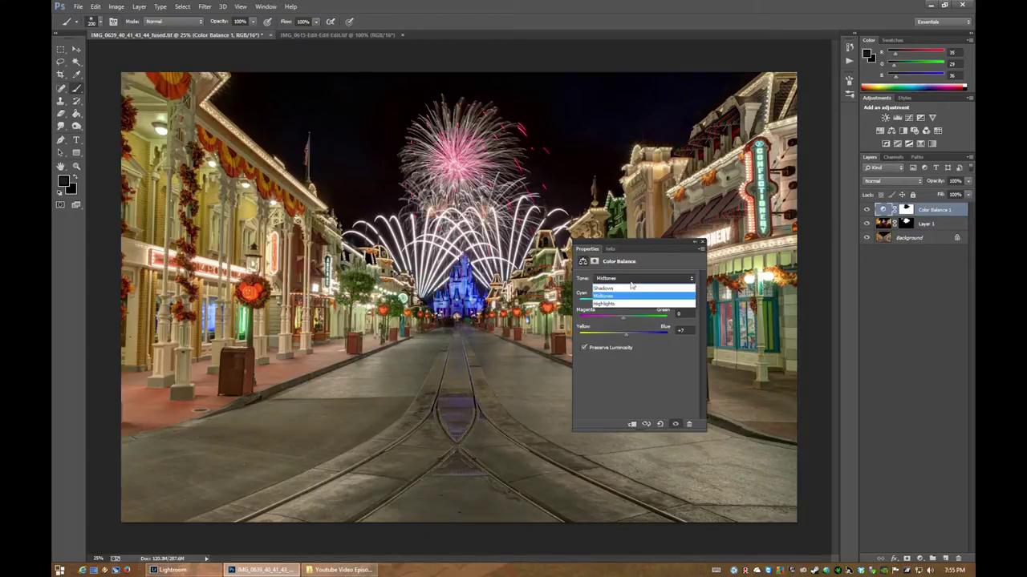
- Nudge the shadows' Yellow/Blue balance, then warm the highlights to Cyan/Red +8 and Yellow/Blue −5
{"action": "left_click", "coordinate": [630, 288]}
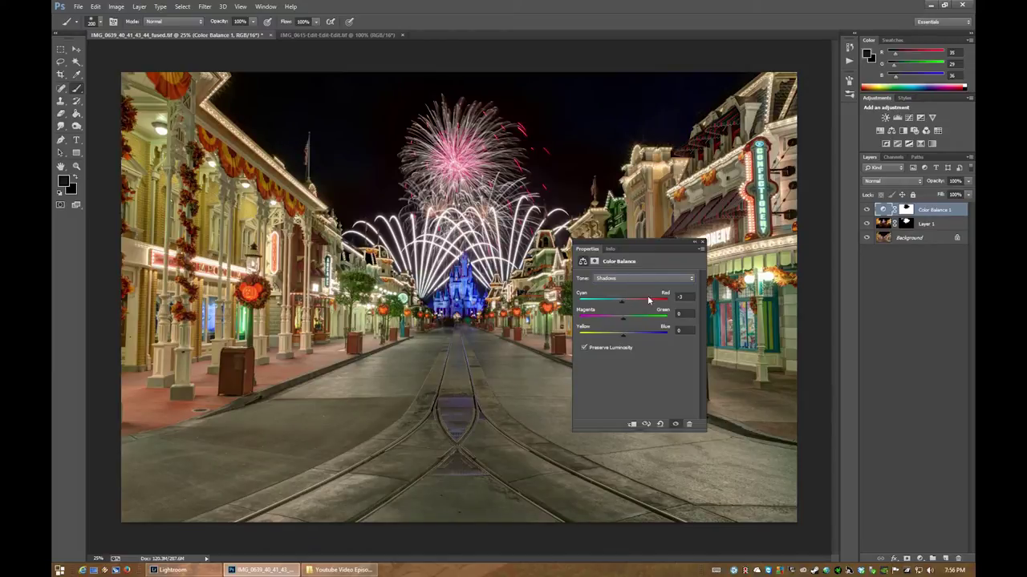
{"action": "left_click_drag", "start_coordinate": [624, 337], "coordinate": [626, 339]}
{"action": "left_click", "coordinate": [646, 280]}
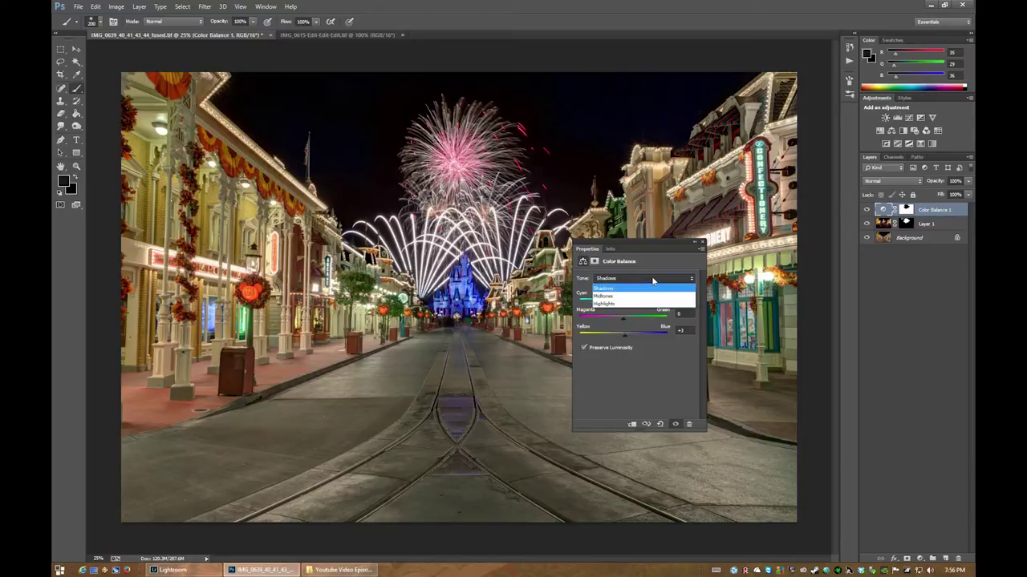
{"action": "left_click", "coordinate": [623, 305]}
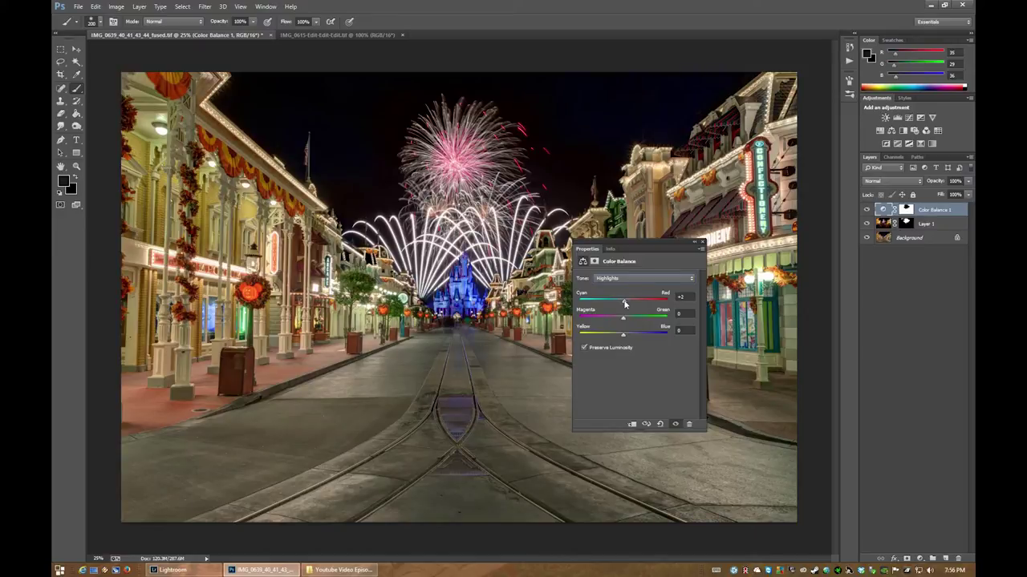
{"action": "left_click_drag", "start_coordinate": [625, 304], "coordinate": [626, 302]}
{"action": "left_click_drag", "start_coordinate": [623, 333], "coordinate": [621, 339]}
- Close the Color Balance properties, toggle Color Balance 1 off and on to compare, then add a Curves layer
{"action": "left_click", "coordinate": [701, 242]}
{"action": "left_click", "coordinate": [868, 211]}
{"action": "left_click", "coordinate": [867, 211]}
{"action": "left_click", "coordinate": [867, 211]}
{"action": "left_click", "coordinate": [868, 211]}
{"action": "left_click", "coordinate": [868, 211]}
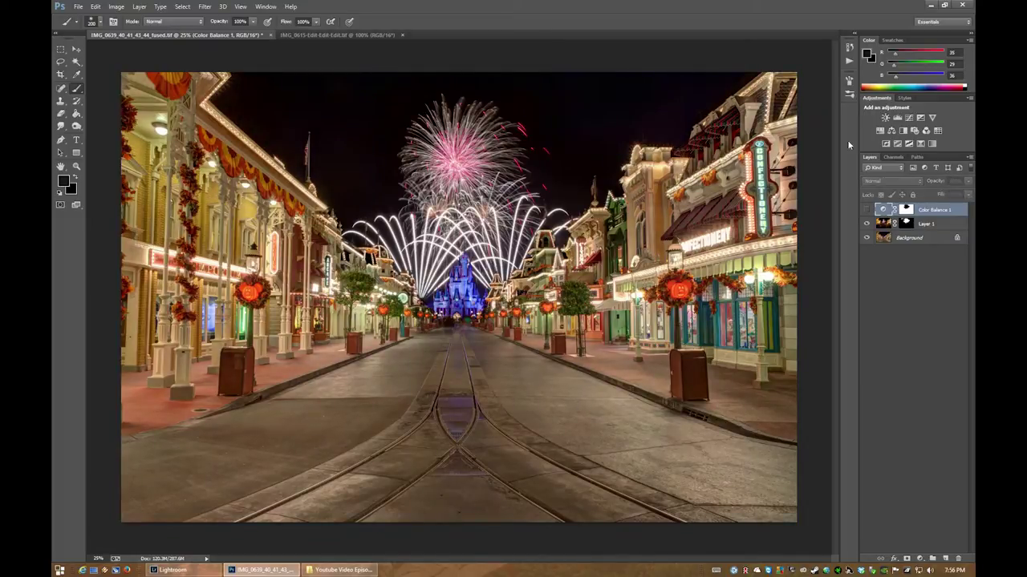
{"action": "left_click", "coordinate": [867, 210]}
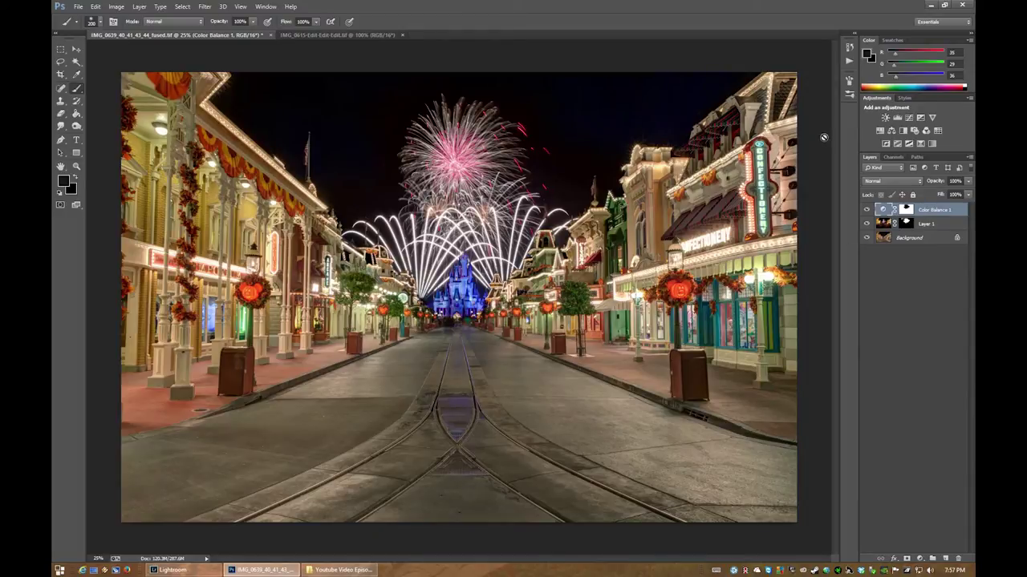
{"action": "left_click", "coordinate": [911, 119]}
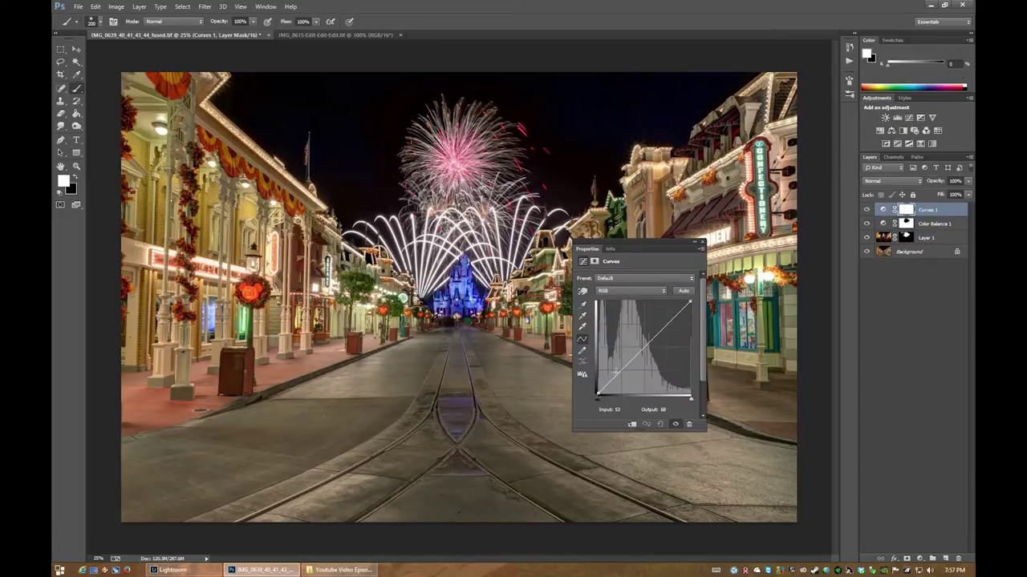
- Add a highlight point to Curves 1 (input 207 to output 213), then open Image > Apply Image
{"action": "left_click_drag", "start_coordinate": [612, 379], "coordinate": [616, 383]}
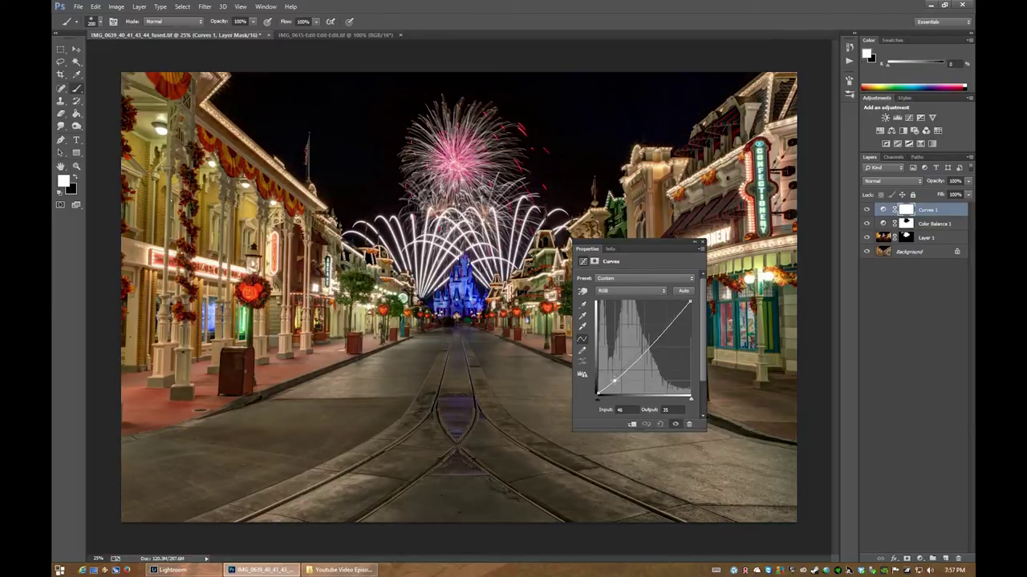
{"action": "left_click", "coordinate": [674, 318]}
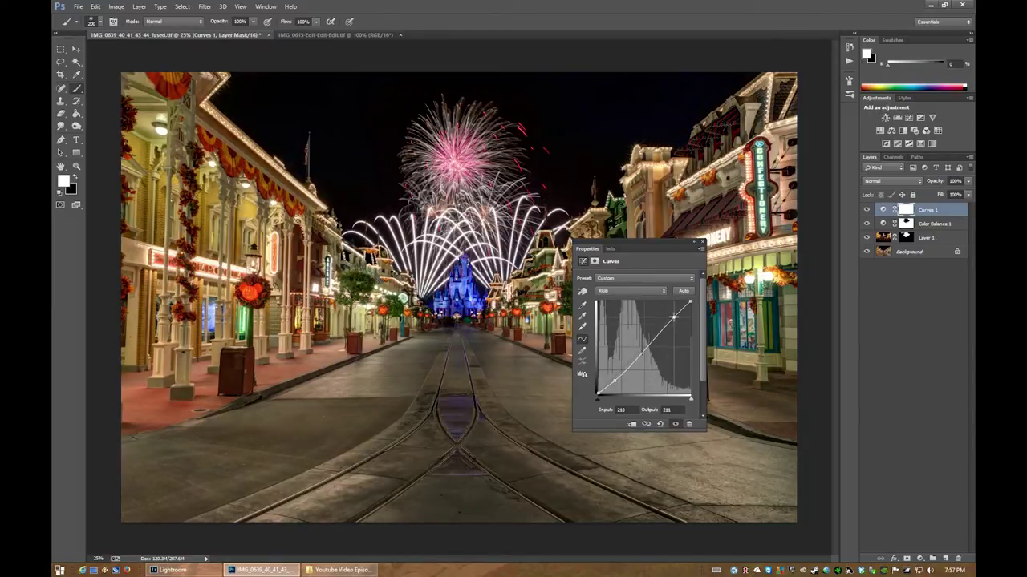
{"action": "left_click_drag", "start_coordinate": [674, 318], "coordinate": [673, 318]}
{"action": "left_click_drag", "start_coordinate": [672, 316], "coordinate": [674, 315]}
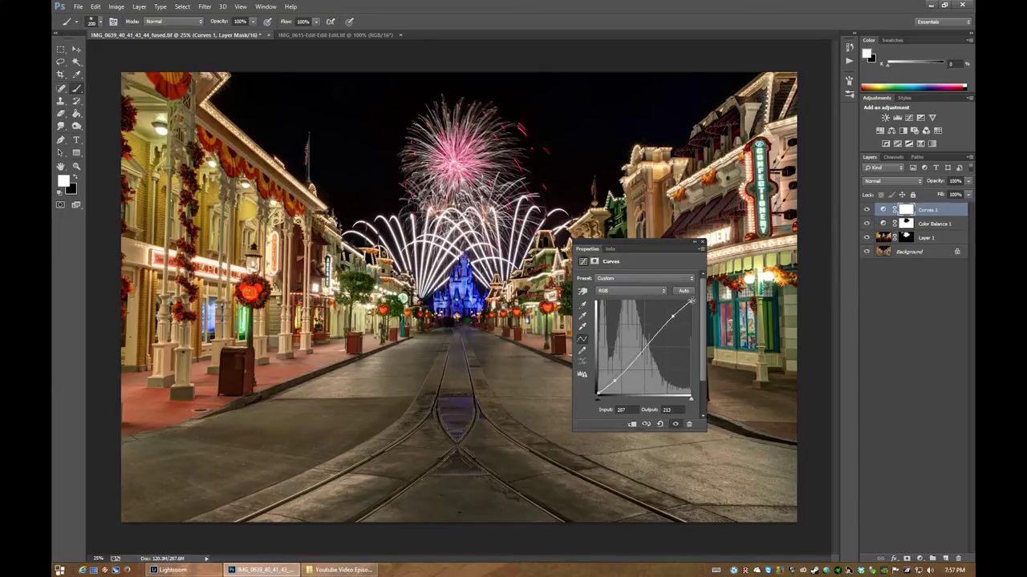
{"action": "left_click", "coordinate": [116, 7]}
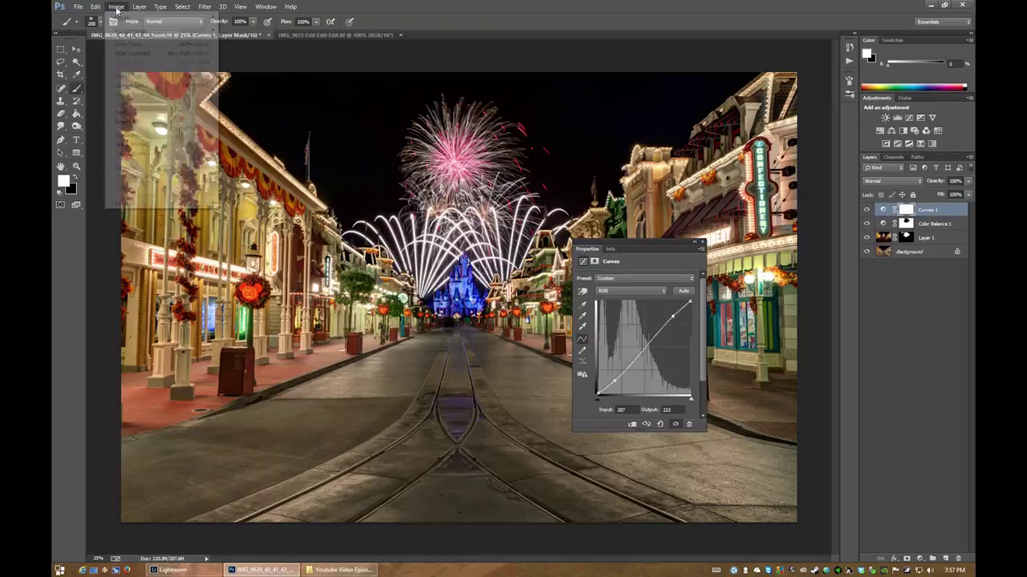
{"action": "left_click", "coordinate": [132, 144]}
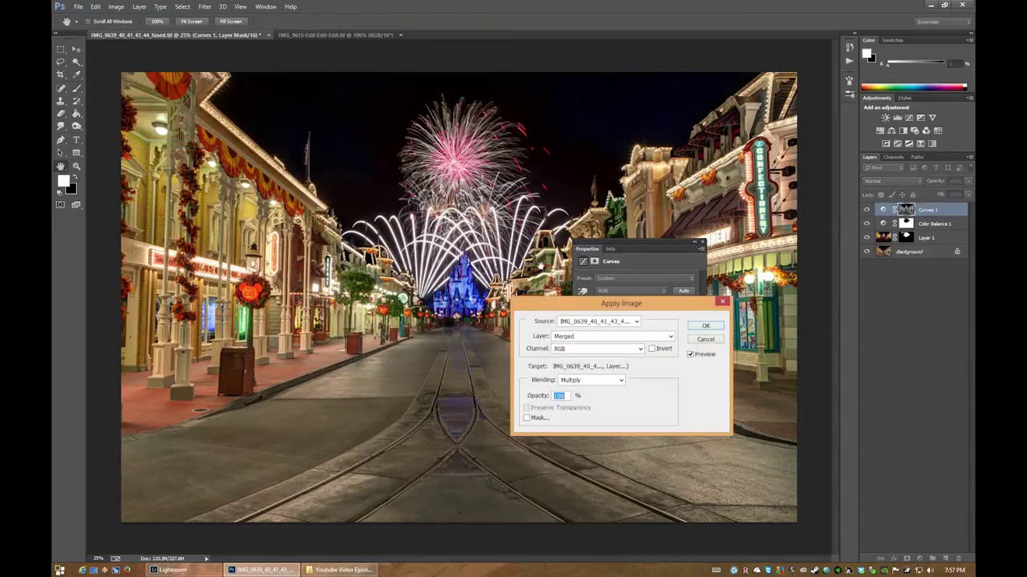
- Apply the Merged RGB image in Multiply mode to the Curves 1 mask and inspect the mask alone
{"action": "left_click", "coordinate": [705, 329]}
{"action": "key", "text": "b"}
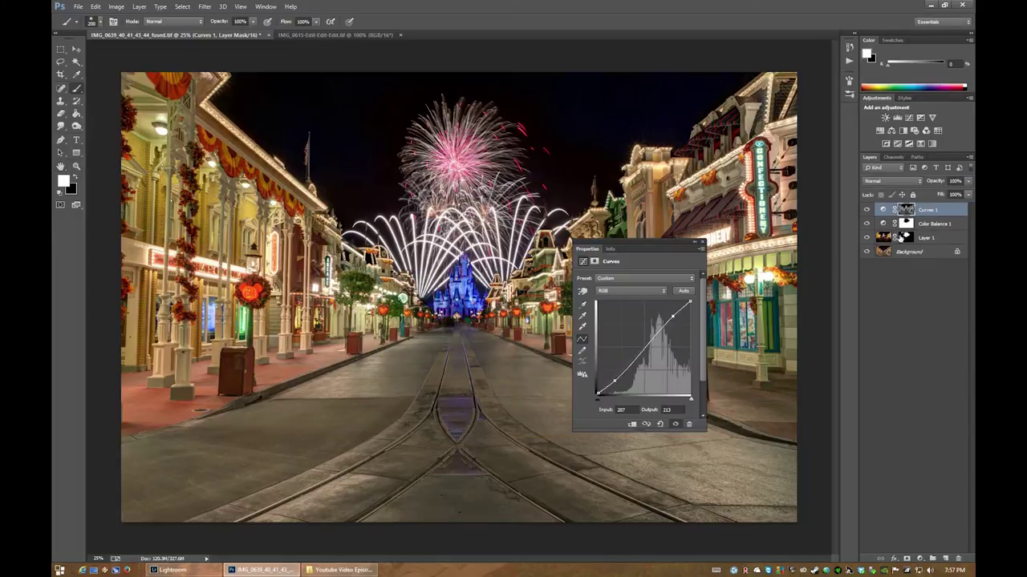
{"action": "left_click", "coordinate": [906, 211], "text": "alt"}
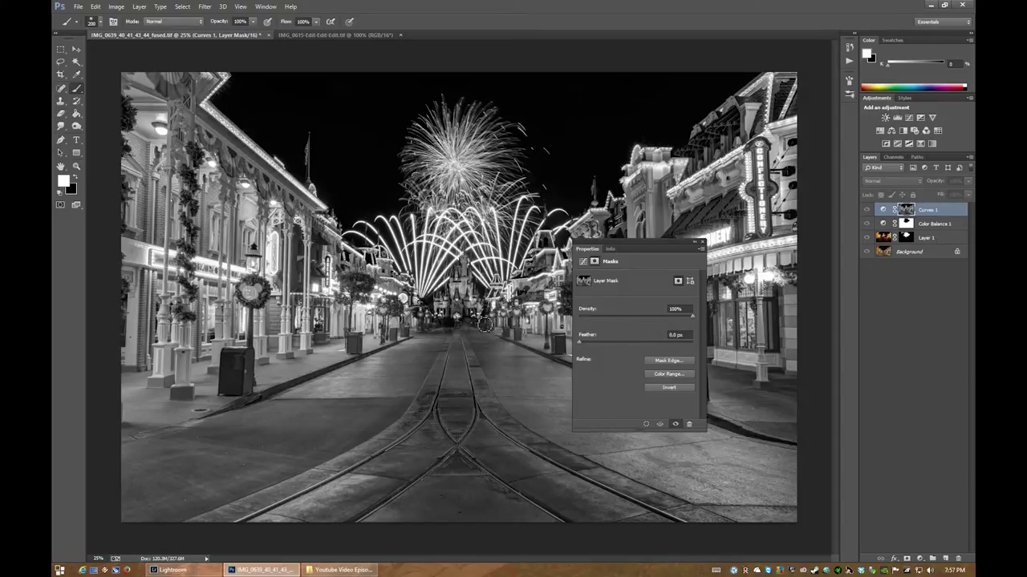
{"action": "left_click", "coordinate": [883, 210]}
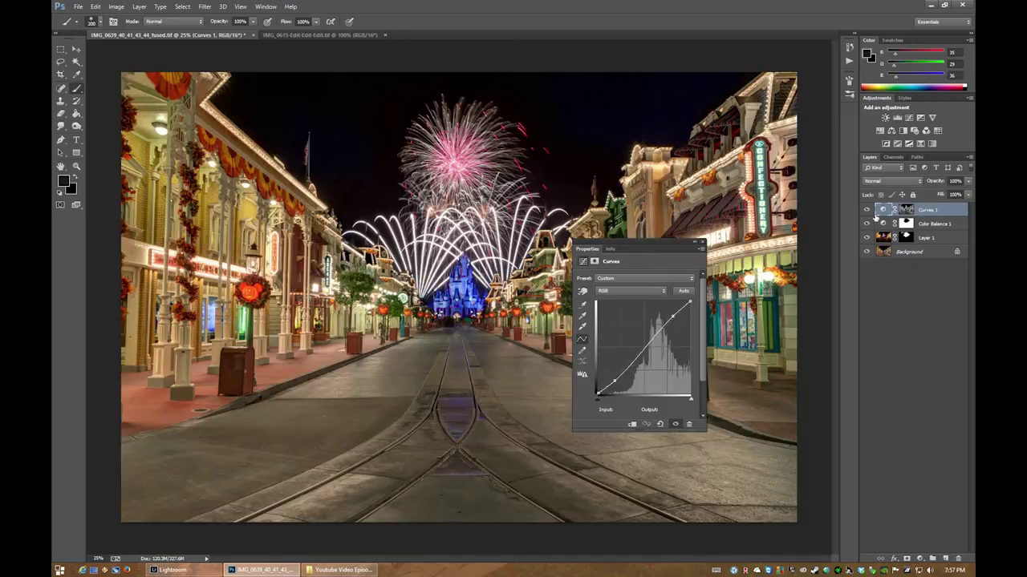
- Toggle Curves 1 off and on to compare the brightening, then close its properties
{"action": "left_click", "coordinate": [866, 210]}
{"action": "left_click", "coordinate": [867, 210]}
{"action": "left_click", "coordinate": [866, 210]}
{"action": "left_click", "coordinate": [865, 211]}
{"action": "left_click", "coordinate": [865, 211]}
{"action": "left_click", "coordinate": [866, 211]}
{"action": "left_click", "coordinate": [701, 243]}
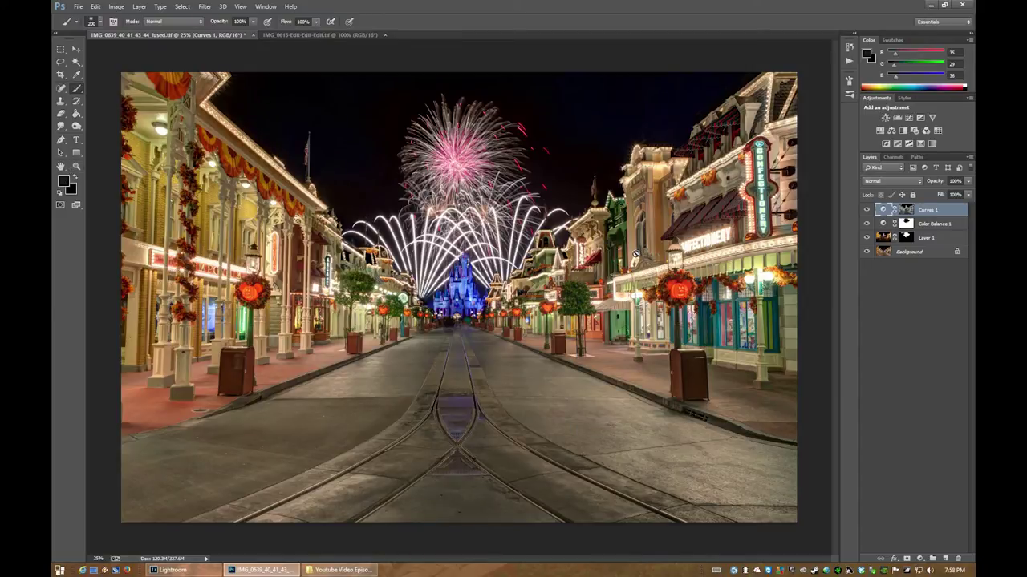
- Add Curves 2 with a midtone point pulled down, invert its mask to black, and close properties
{"action": "left_click", "coordinate": [909, 118]}
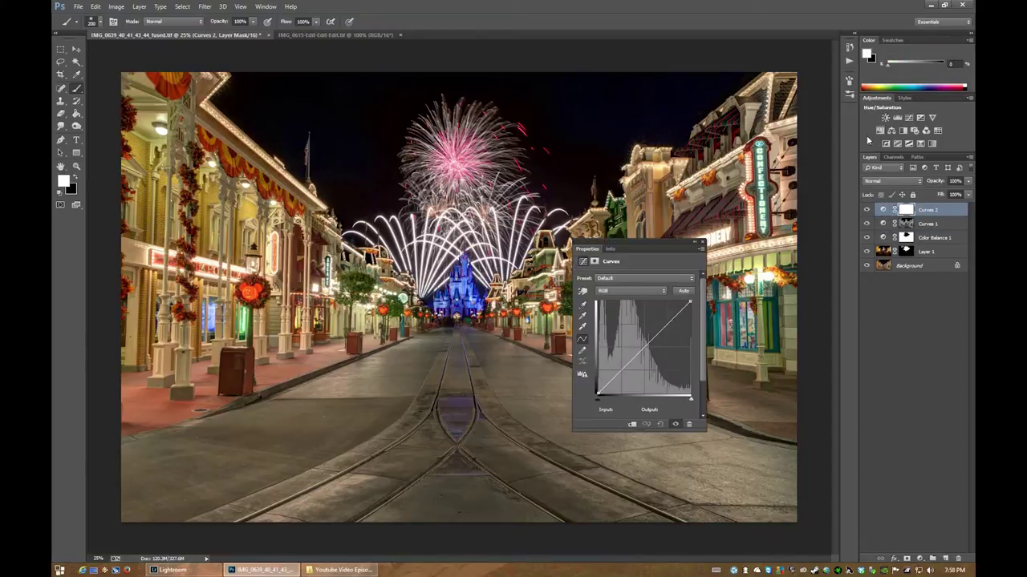
{"action": "left_click", "coordinate": [664, 330]}
{"action": "left_click_drag", "start_coordinate": [664, 330], "coordinate": [668, 330]}
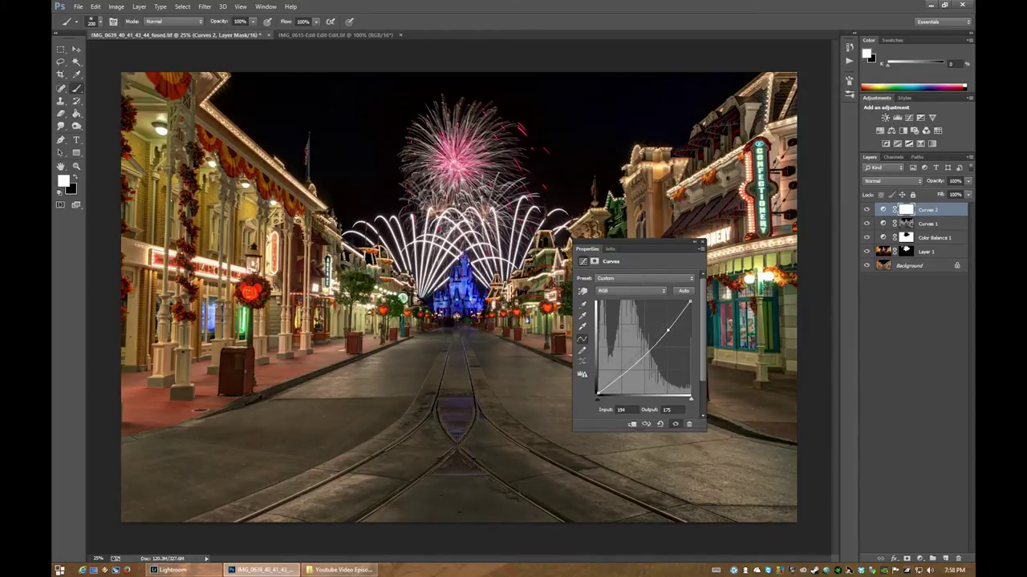
{"action": "key", "text": "ctrl+i"}
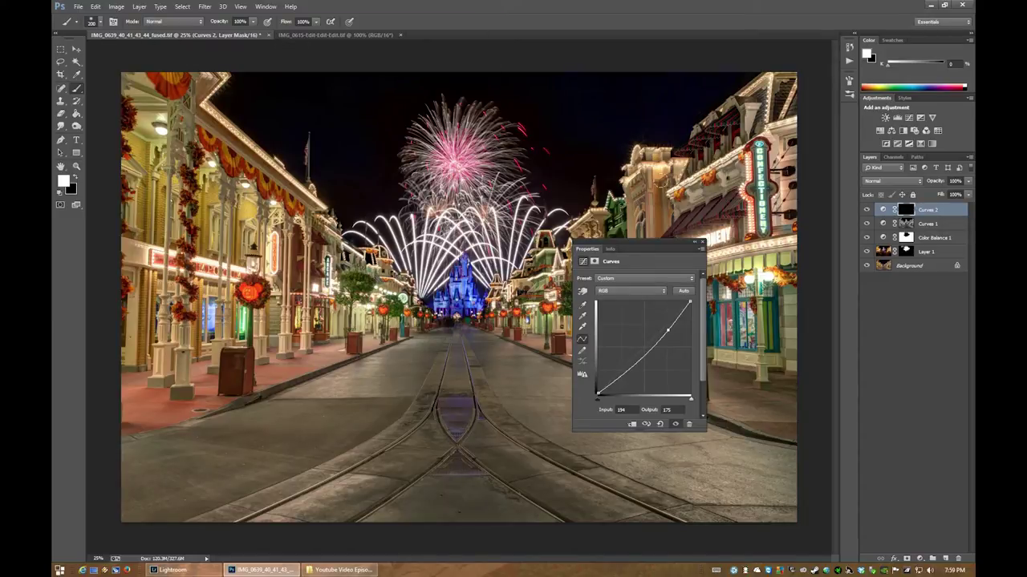
{"action": "left_click", "coordinate": [703, 242]}
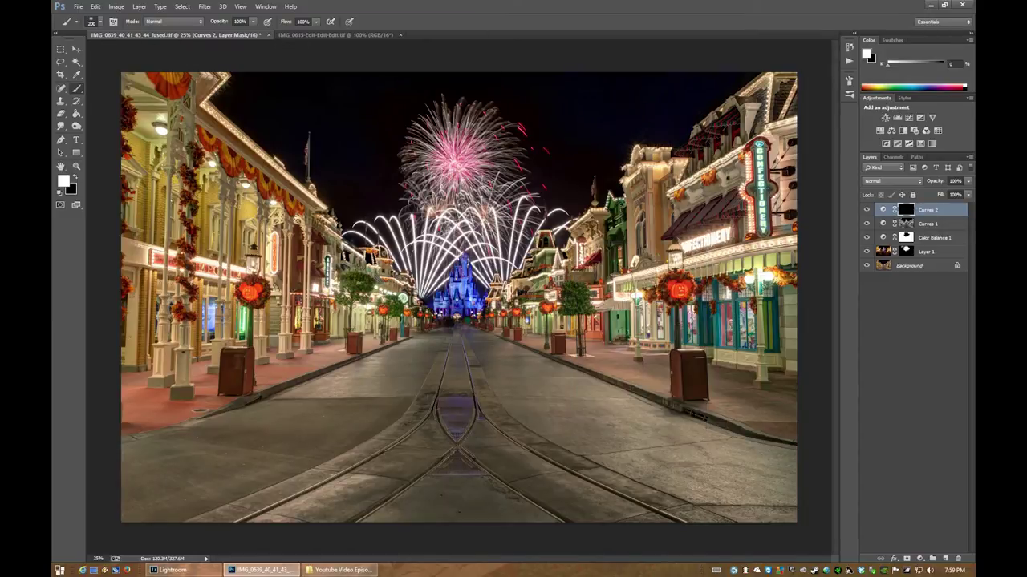
{"action": "key", "text": "bracketleft"}
{"action": "key", "text": "bracketleft"}
{"action": "key", "text": "bracketleft"}
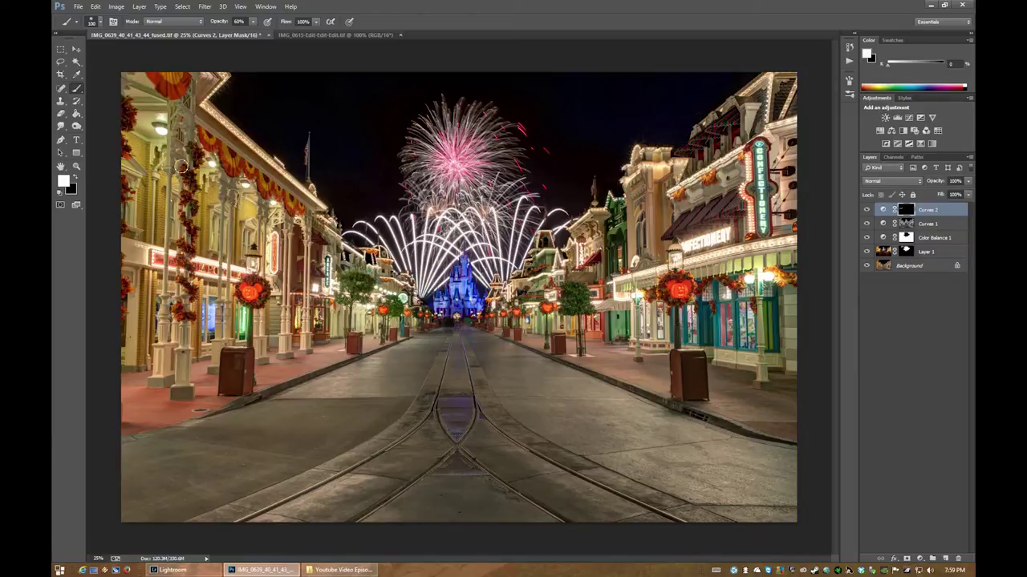
- Settle the brush at a moderate size with [ and ], then pick the Zoom tool
{"action": "key", "text": "bracketright"}
{"action": "key", "text": "bracketright"}
{"action": "key", "text": "bracketright"}
{"action": "key", "text": "bracketright"}
{"action": "key", "text": "bracketleft"}
{"action": "key", "text": "bracketleft"}
{"action": "key", "text": "bracketright"}
{"action": "key", "text": "bracketright"}
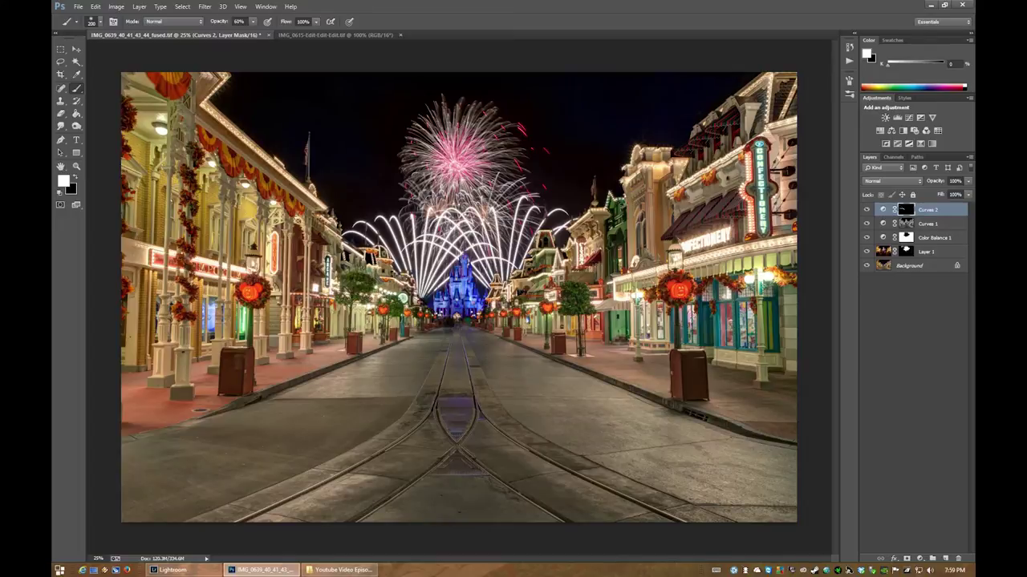
{"action": "key", "text": "bracketleft"}
{"action": "left_click", "coordinate": [77, 166]}
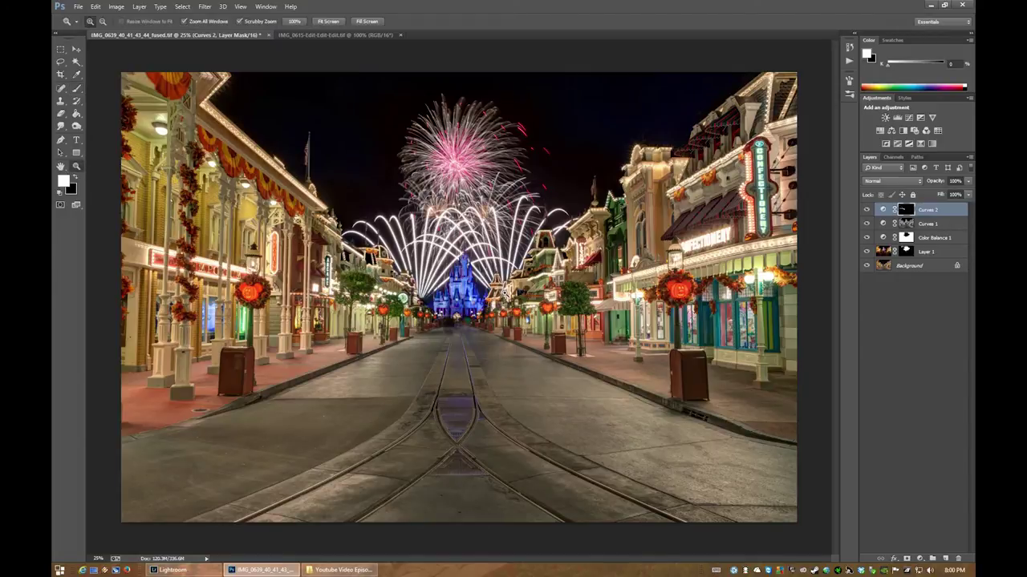
- Zoom in on the castle area and paint white on the Curves 2 mask over the bright vertical sign
{"action": "left_click", "coordinate": [506, 295]}
{"action": "left_click", "coordinate": [505, 295]}
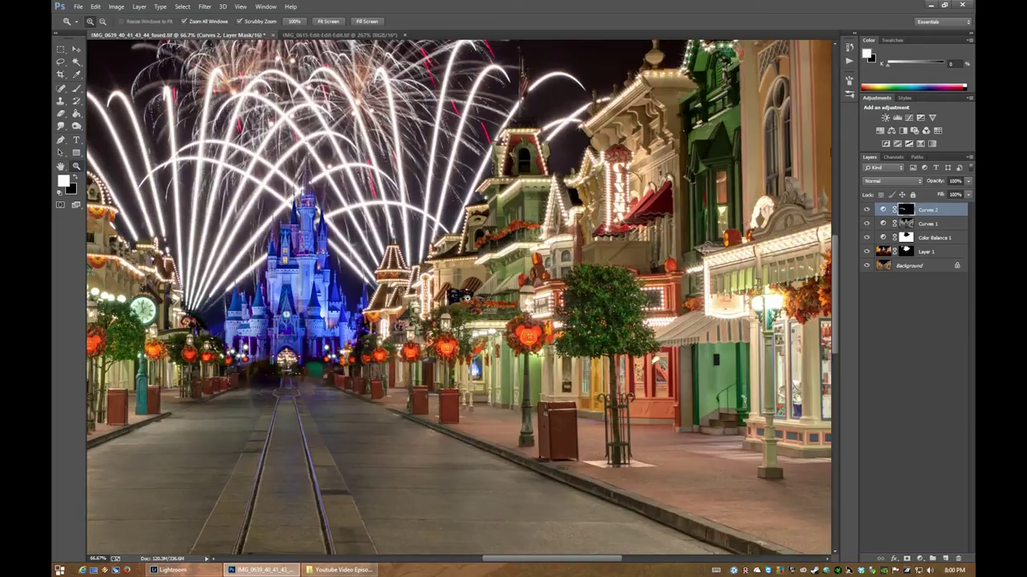
{"action": "left_click", "coordinate": [76, 88]}
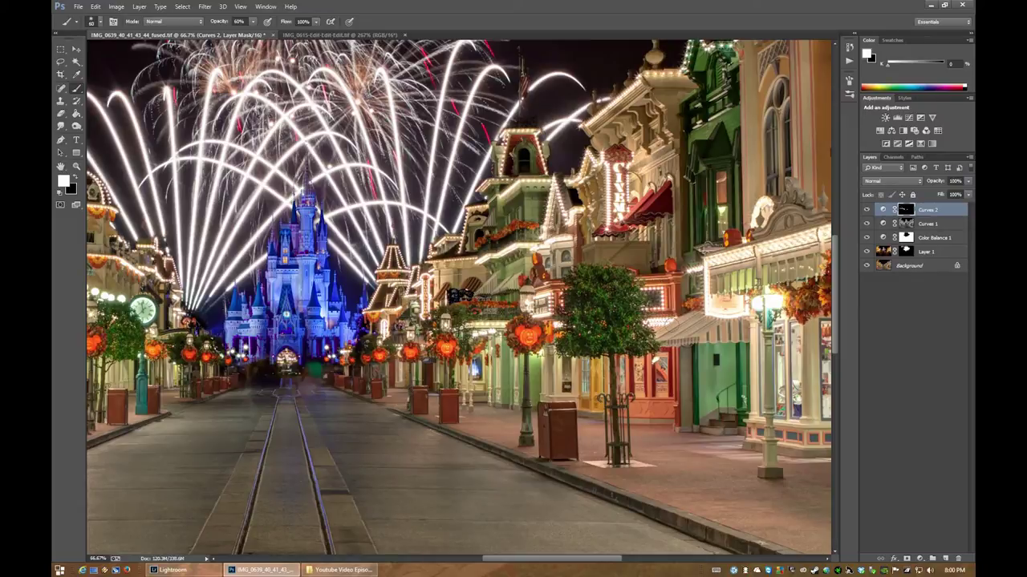
{"action": "left_click_drag", "start_coordinate": [614, 171], "coordinate": [610, 210]}
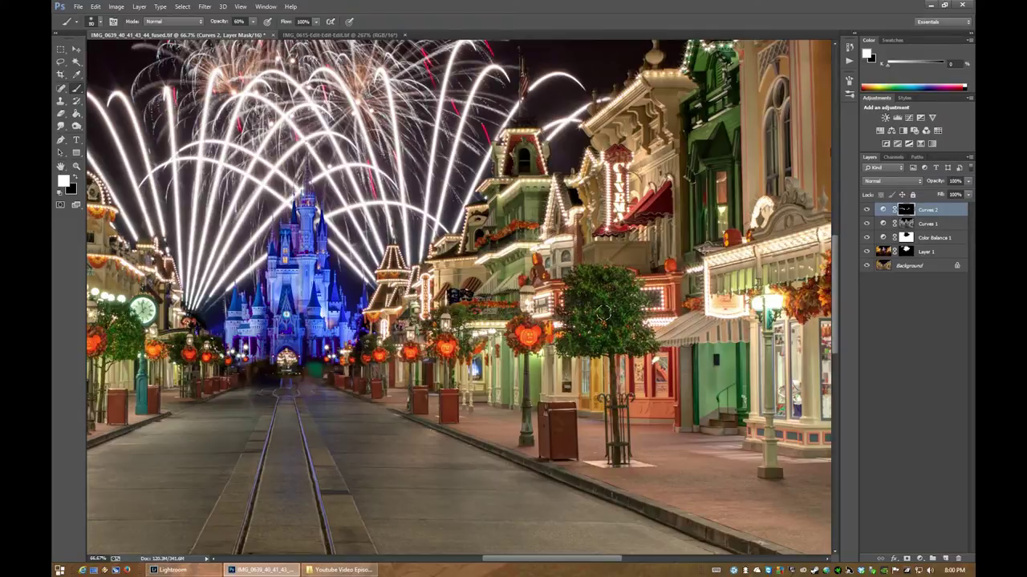
{"action": "left_click", "coordinate": [76, 167]}
{"action": "right_click", "coordinate": [376, 282]}
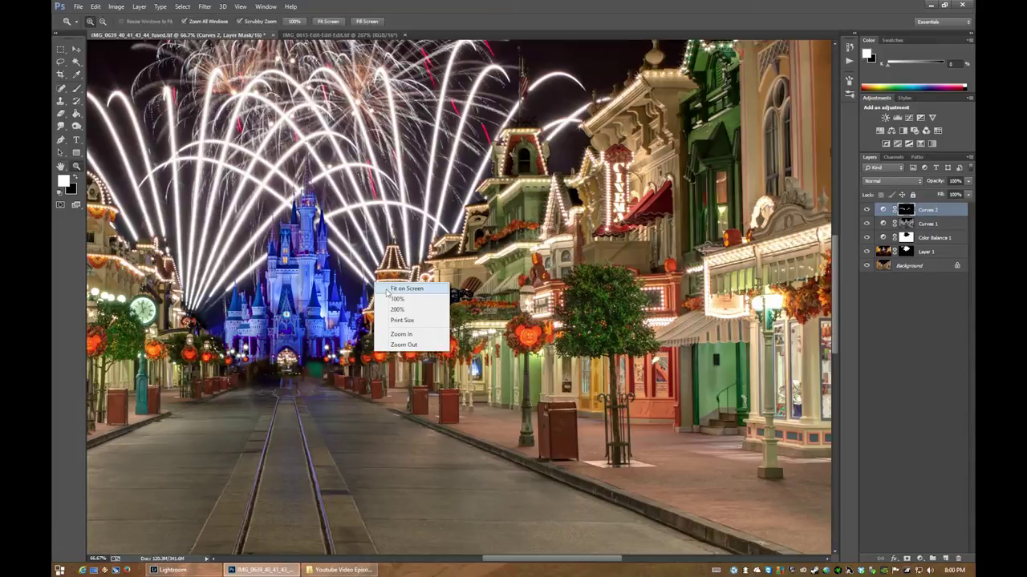
- Fit the whole street on screen and switch back to a larger brush
{"action": "left_click", "coordinate": [395, 286]}
{"action": "left_click", "coordinate": [76, 88]}
{"action": "key", "text": "bracketright"}
{"action": "key", "text": "bracketright"}
{"action": "key", "text": "bracketright"}
{"action": "key", "text": "bracketright"}
{"action": "key", "text": "bracketright"}
{"action": "key", "text": "bracketright"}
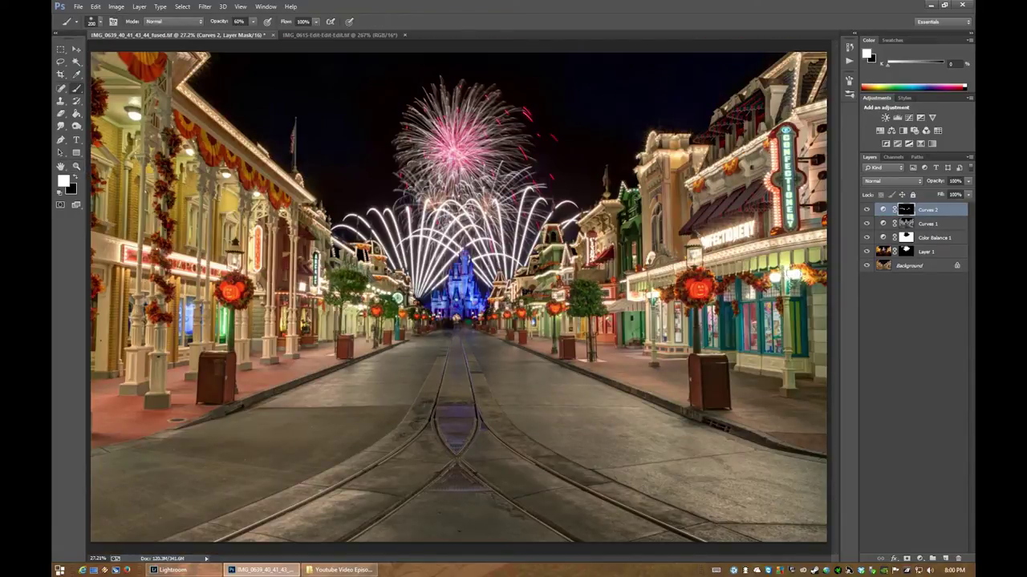
{"action": "key", "text": "bracketright"}
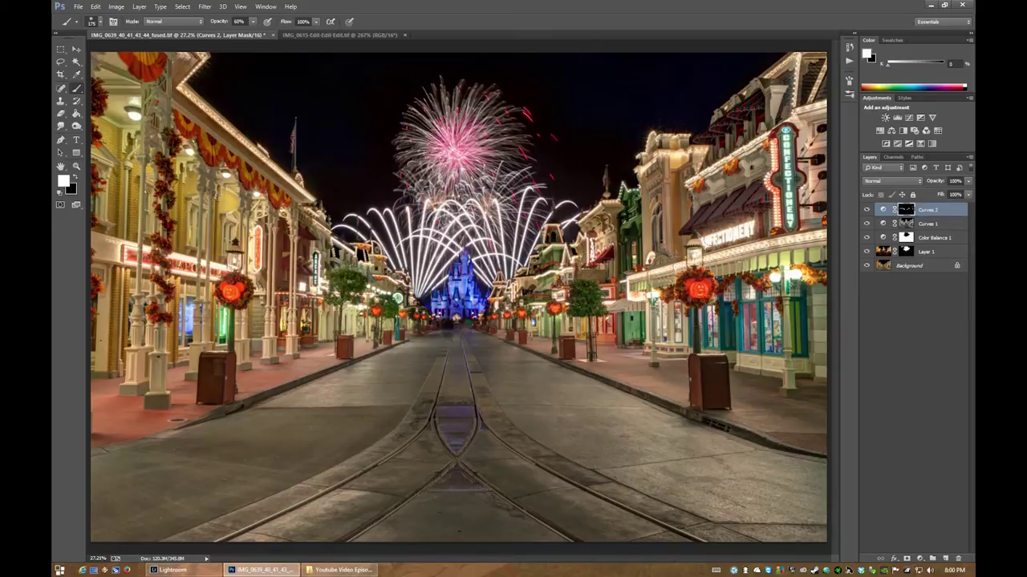
- Compare the image with Curves 2 hidden and shown, then add a Curves 3 layer
{"action": "left_click", "coordinate": [866, 210]}
{"action": "left_click", "coordinate": [865, 211]}
{"action": "left_click", "coordinate": [910, 118]}
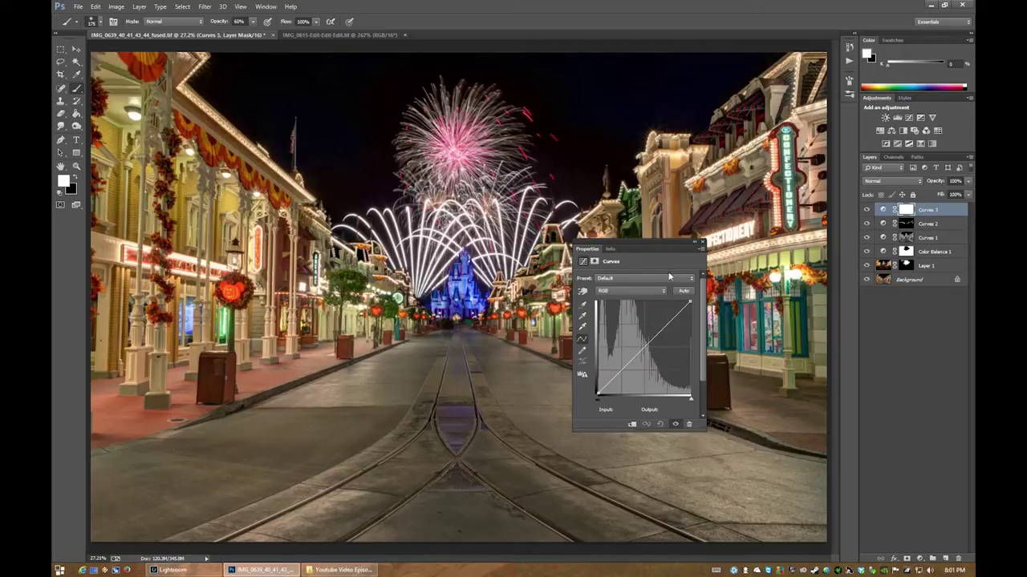
- Raise the Red channel curve of Curves 3 to warm the image
{"action": "left_click", "coordinate": [625, 292]}
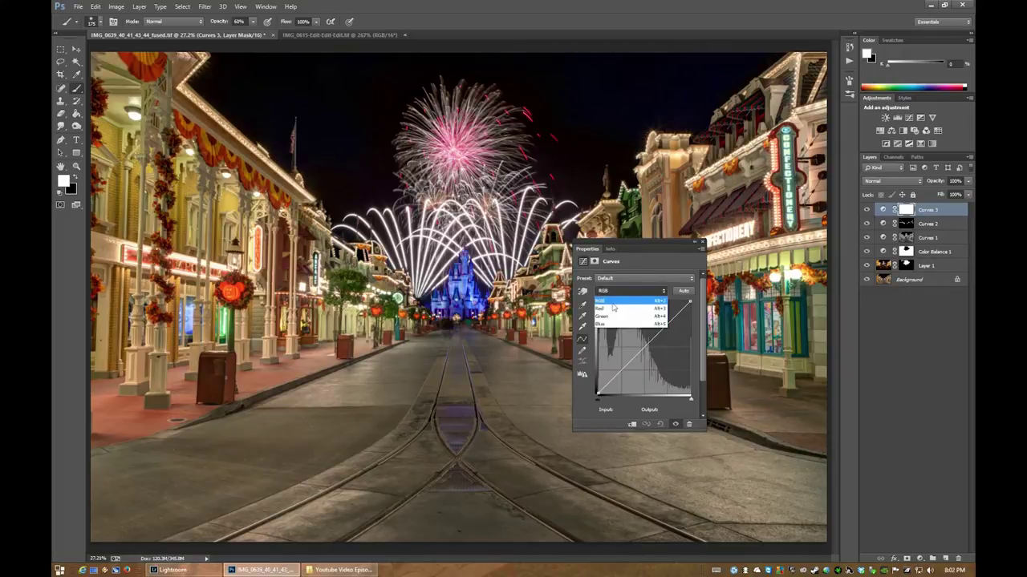
{"action": "left_click", "coordinate": [611, 310]}
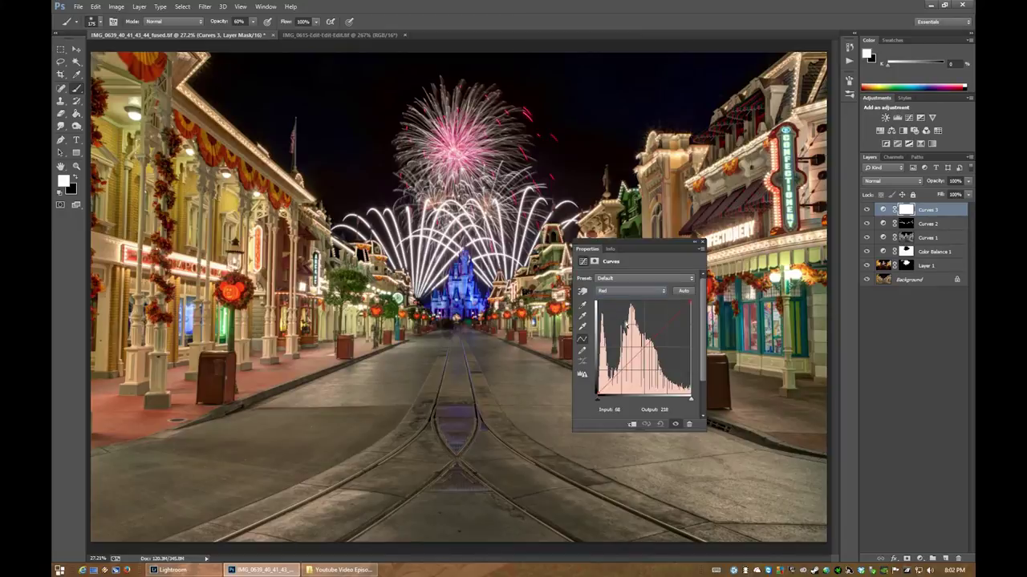
{"action": "left_click_drag", "start_coordinate": [635, 356], "coordinate": [636, 352]}
{"action": "left_click", "coordinate": [624, 291]}
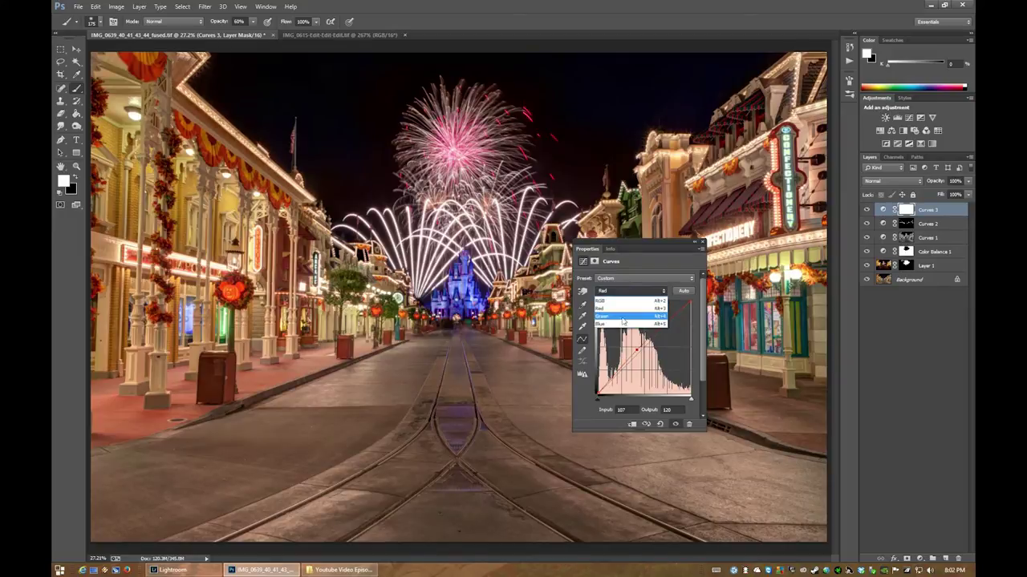
- Pull the Blue curve down (input 129 to output 116) and toggle Curves 3 to compare
{"action": "left_click", "coordinate": [619, 324]}
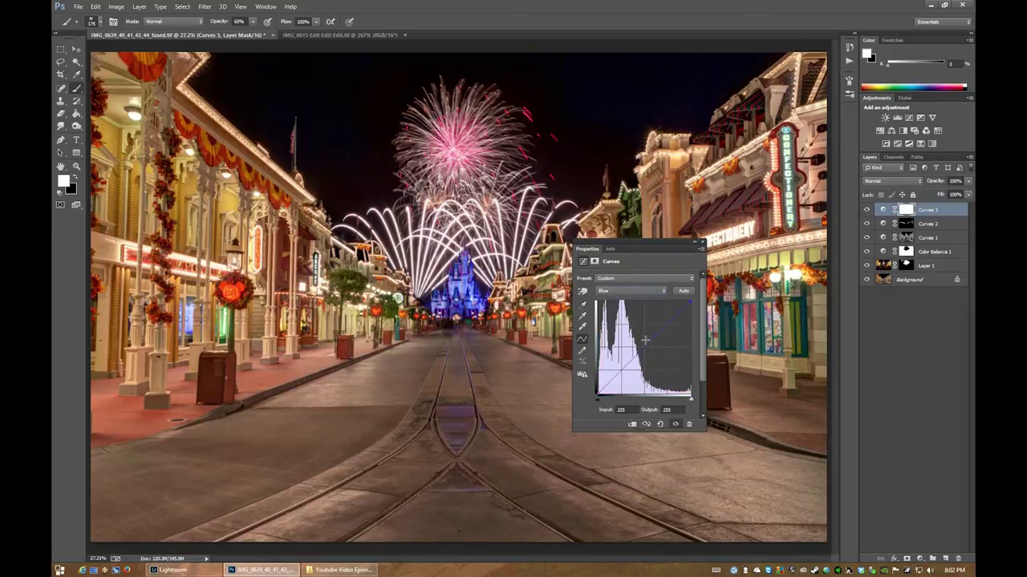
{"action": "left_click_drag", "start_coordinate": [632, 361], "coordinate": [631, 342]}
{"action": "left_click_drag", "start_coordinate": [631, 342], "coordinate": [645, 353]}
{"action": "left_click", "coordinate": [866, 210]}
{"action": "left_click", "coordinate": [867, 210]}
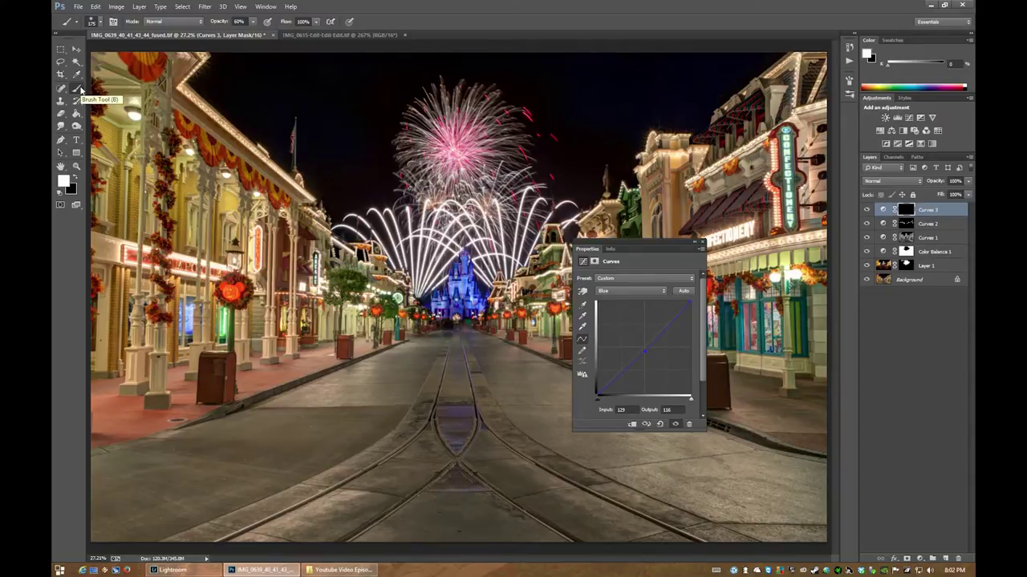
- Set the brush to 100% opacity, adjust its size, and close the Curves 3 properties
{"action": "key", "text": "bracketleft"}
{"action": "key", "text": "bracketleft"}
{"action": "key", "text": "0"}
{"action": "key", "text": "bracketleft"}
{"action": "key", "text": "bracketleft"}
{"action": "key", "text": "bracketleft"}
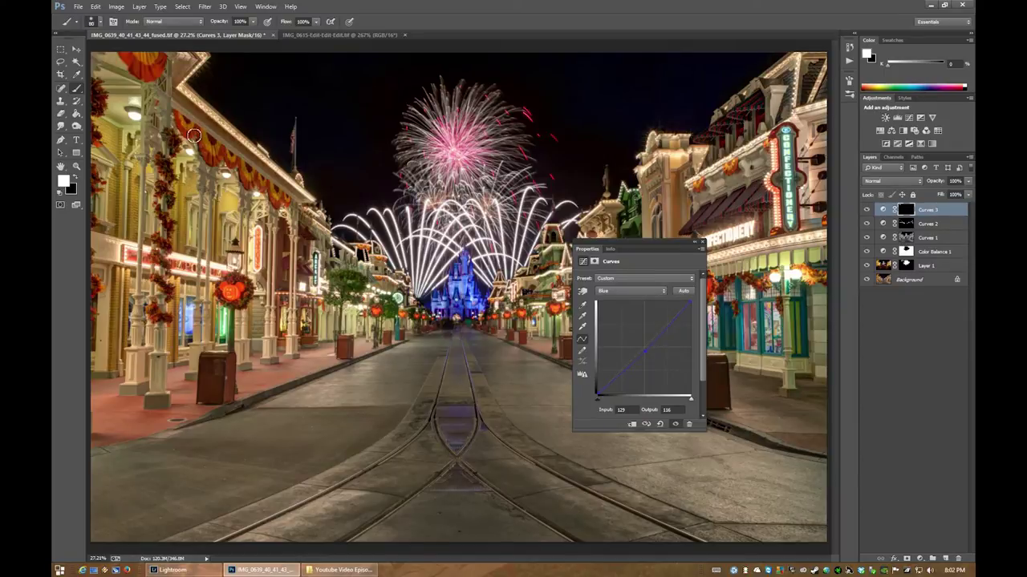
{"action": "key", "text": "bracketright"}
{"action": "key", "text": "bracketright"}
{"action": "key", "text": "bracketright"}
{"action": "left_click", "coordinate": [701, 242]}
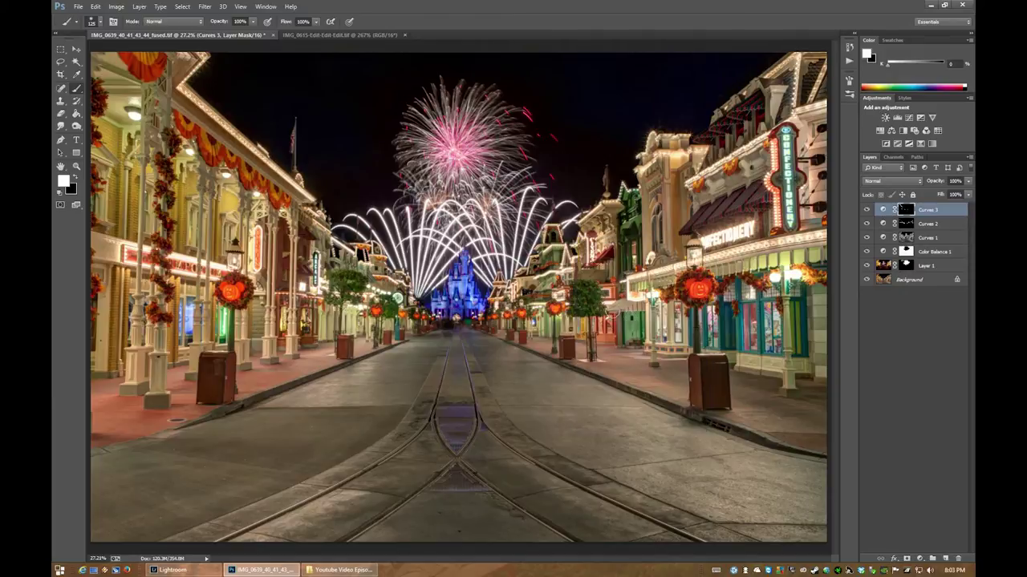
- Paint the Curves 3 warming onto the facades and lanterns, resizing the brush as needed
{"action": "key", "text": "bracketright"}
{"action": "key", "text": "bracketright"}
{"action": "key", "text": "bracketright"}
{"action": "key", "text": "bracketleft"}
{"action": "key", "text": "bracketleft"}
{"action": "key", "text": "bracketleft"}
{"action": "key", "text": "bracketright"}
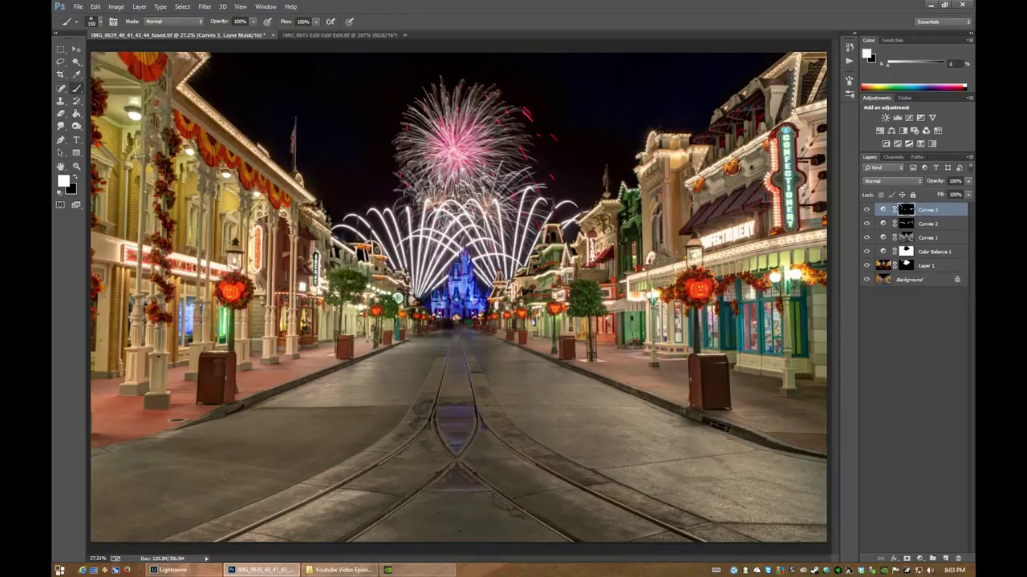
{"action": "key", "text": "bracketright"}
- Resize the brush with the bracket keys while painting more facades and wreaths into the Curves 3 mask
{"action": "key", "text": "bracketleft"}
{"action": "key", "text": "bracketleft"}
{"action": "key", "text": "bracketleft"}
{"action": "key", "text": "bracketleft"}
{"action": "key", "text": "bracketleft"}
{"action": "key", "text": "bracketleft"}
{"action": "key", "text": "bracketleft"}
{"action": "key", "text": "bracketright"}
- On the Background layer, make a Color Range selection of the trees with grayscale preview and Fuzziness about 45
{"action": "left_click", "coordinate": [902, 279]}
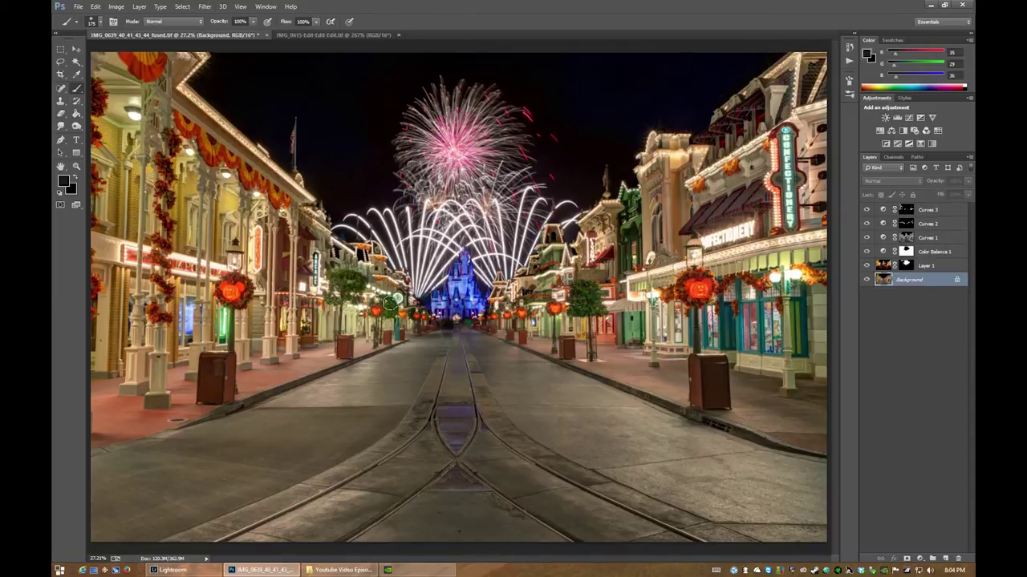
{"action": "left_click", "coordinate": [183, 6]}
{"action": "left_click", "coordinate": [243, 103]}
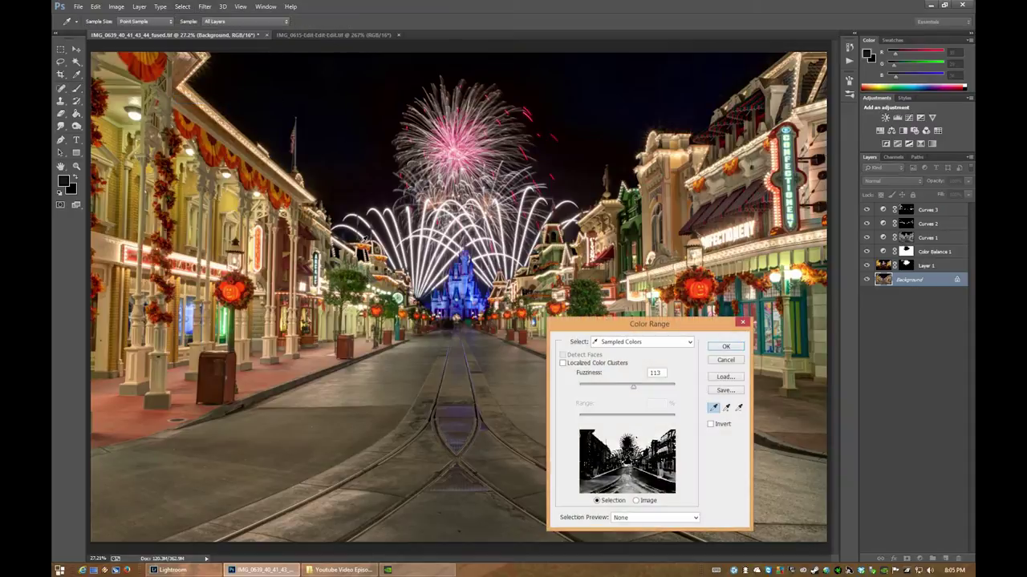
{"action": "left_click", "coordinate": [344, 280]}
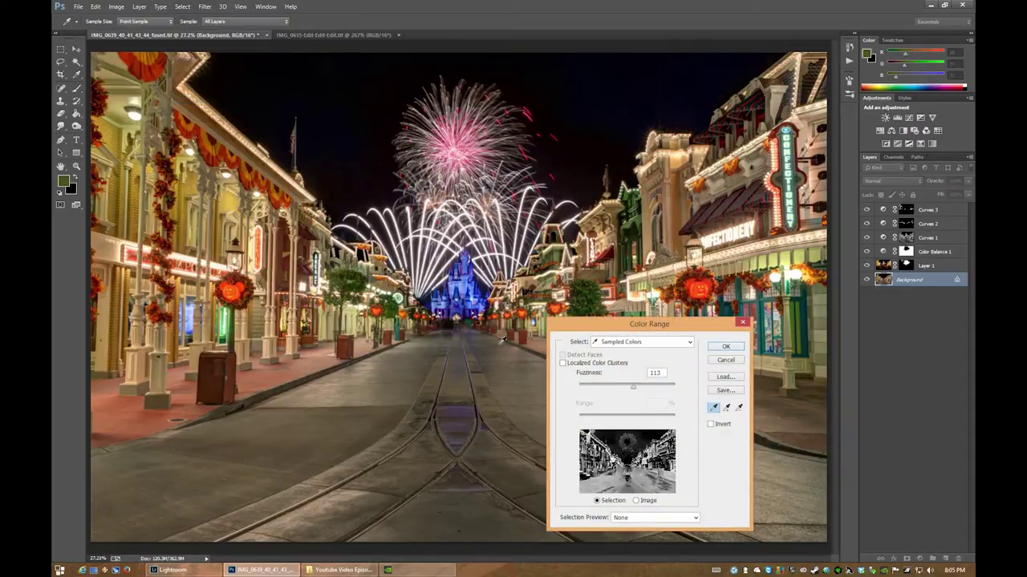
{"action": "left_click", "coordinate": [631, 519]}
{"action": "left_click", "coordinate": [630, 543]}
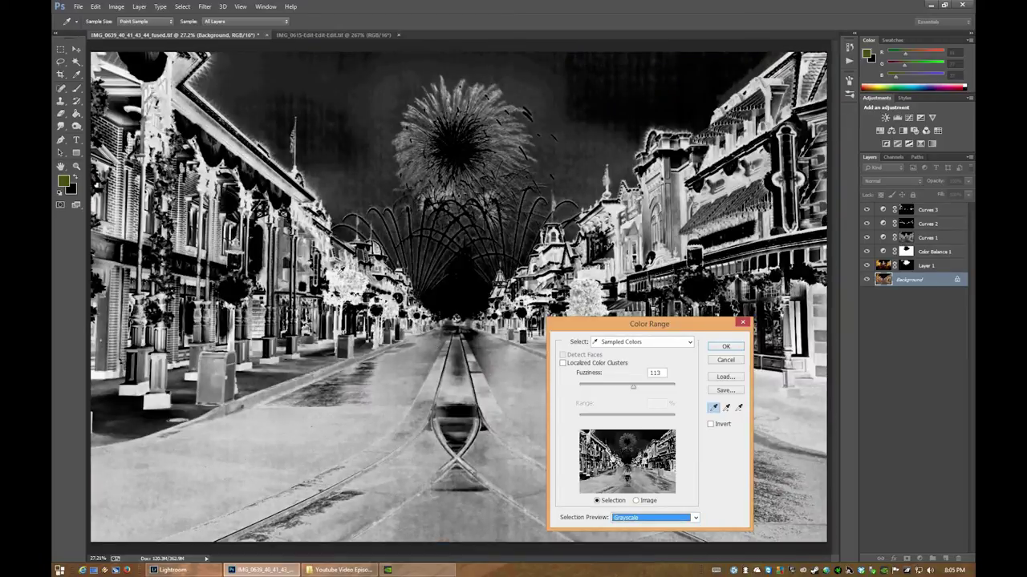
{"action": "left_click", "coordinate": [344, 277]}
{"action": "left_click_drag", "start_coordinate": [622, 387], "coordinate": [602, 389]}
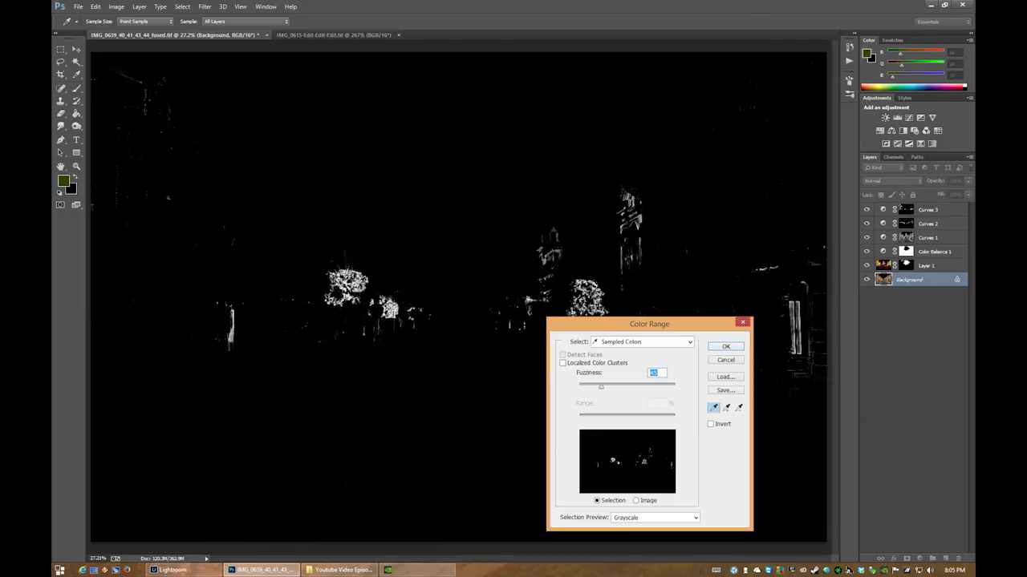
{"action": "mouse_move", "coordinate": [598, 387]}
{"action": "left_mouse_down"}
{"action": "mouse_move", "coordinate": [651, 391]}
{"action": "mouse_move", "coordinate": [600, 390]}
{"action": "left_mouse_up"}
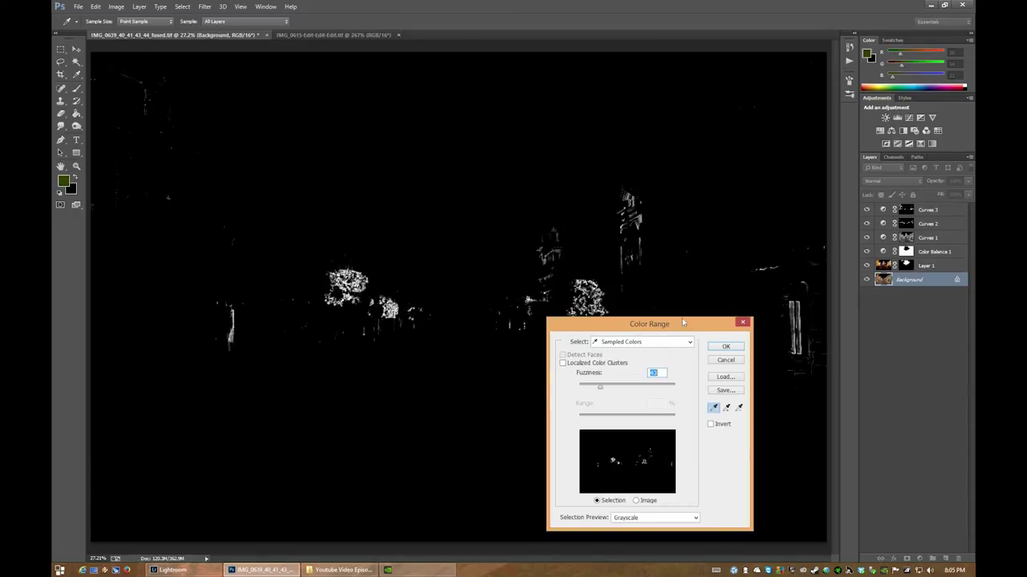
{"action": "left_click_drag", "start_coordinate": [665, 328], "coordinate": [605, 359]}
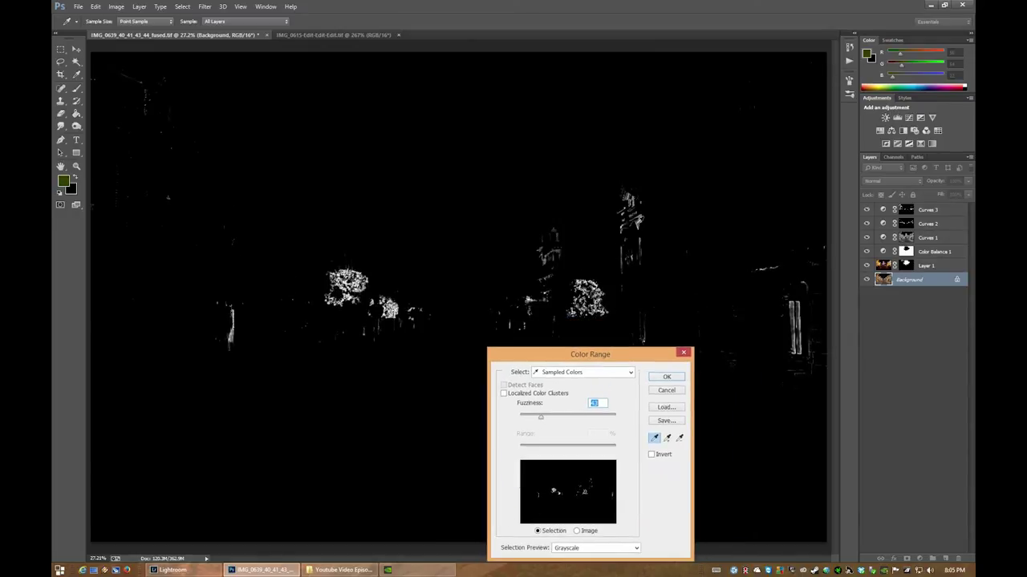
{"action": "left_click", "coordinate": [661, 377]}
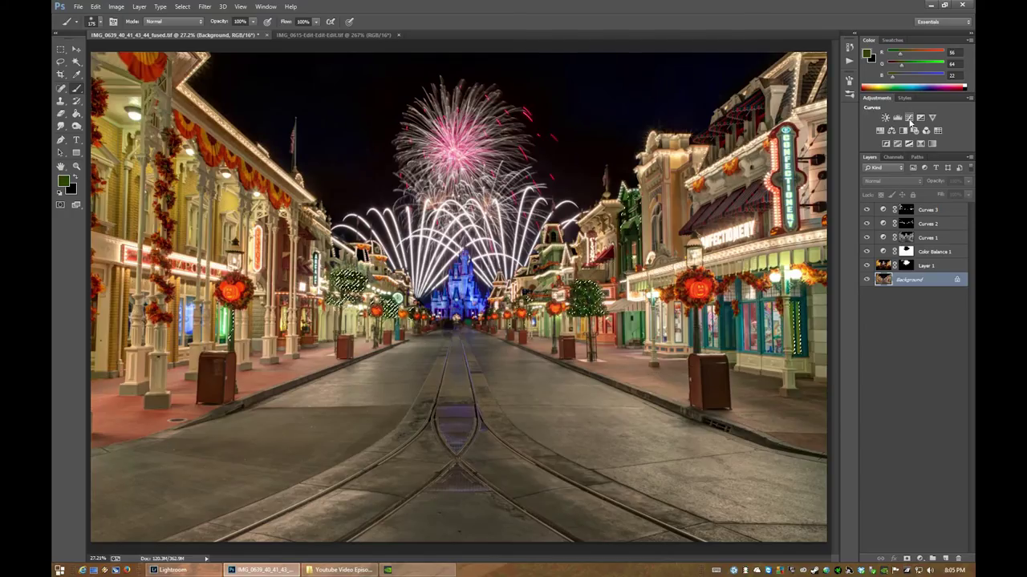
- Add a Curves adjustment on the selection and pull the Green channel curve up
{"action": "left_click", "coordinate": [909, 119]}
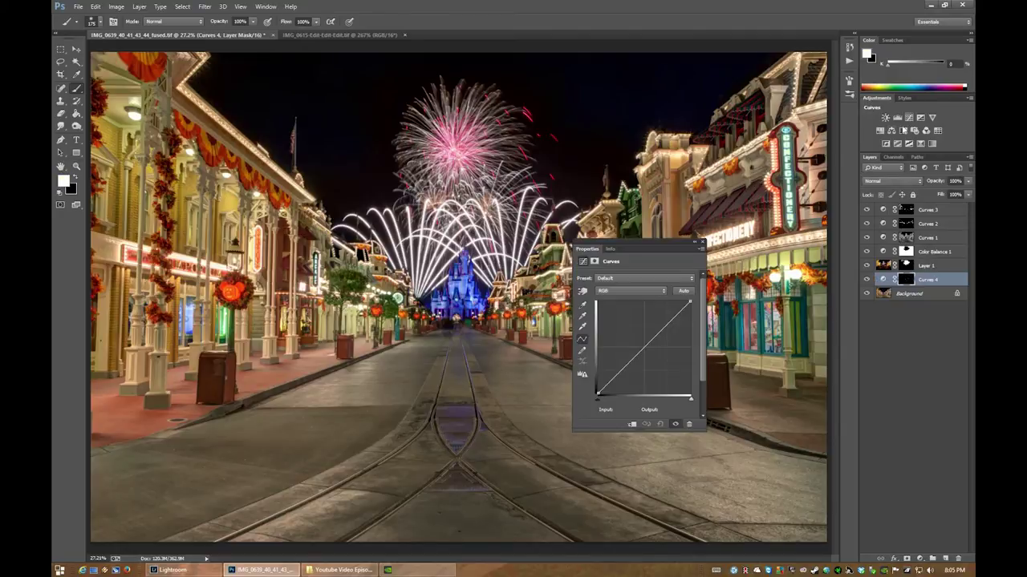
{"action": "left_click", "coordinate": [604, 292]}
{"action": "left_click", "coordinate": [609, 313]}
{"action": "left_click_drag", "start_coordinate": [636, 348], "coordinate": [636, 349]}
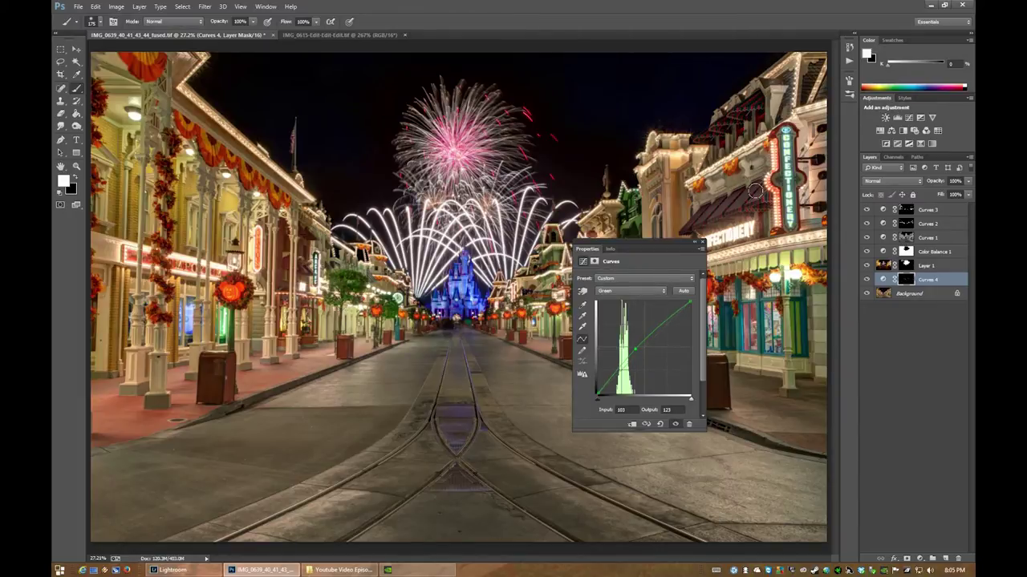
{"action": "left_click", "coordinate": [701, 244]}
- Move Curves 4 to the top of the stack, compare it on and off, and add a Hue/Saturation layer
{"action": "left_click_drag", "start_coordinate": [906, 280], "coordinate": [920, 209]}
{"action": "left_click", "coordinate": [866, 210]}
{"action": "left_click", "coordinate": [865, 210]}
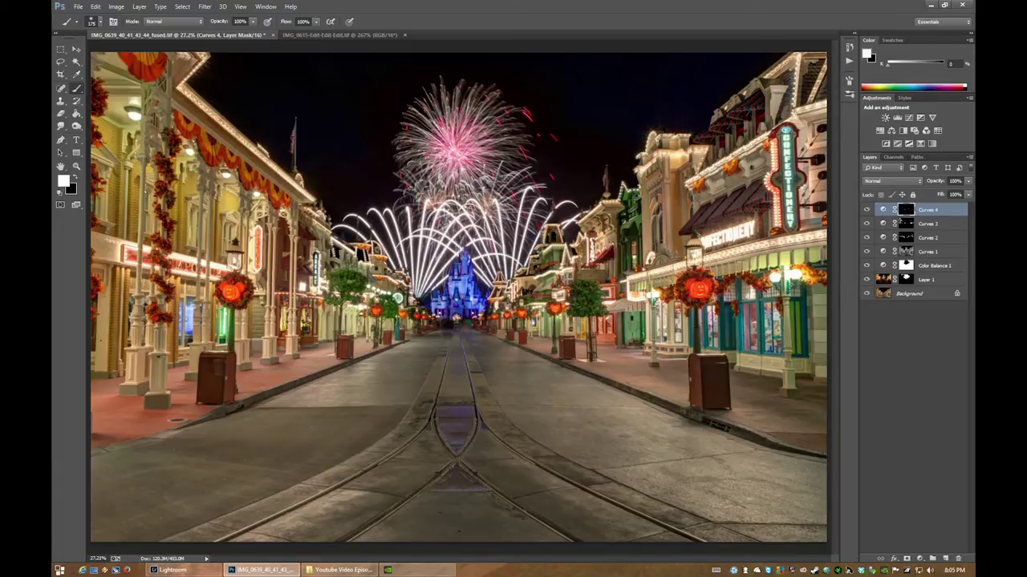
{"action": "left_click", "coordinate": [77, 166]}
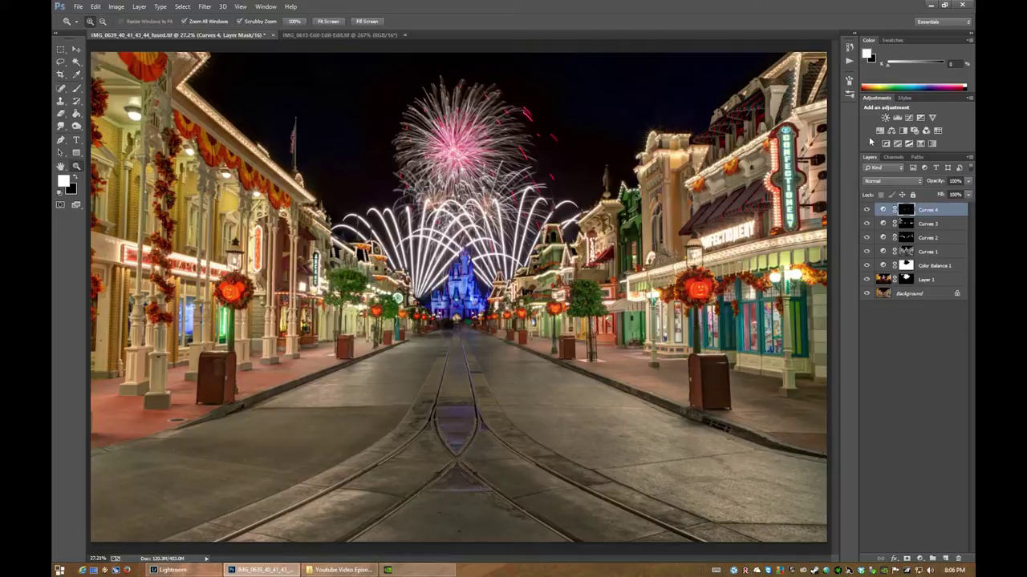
{"action": "left_click", "coordinate": [881, 132]}
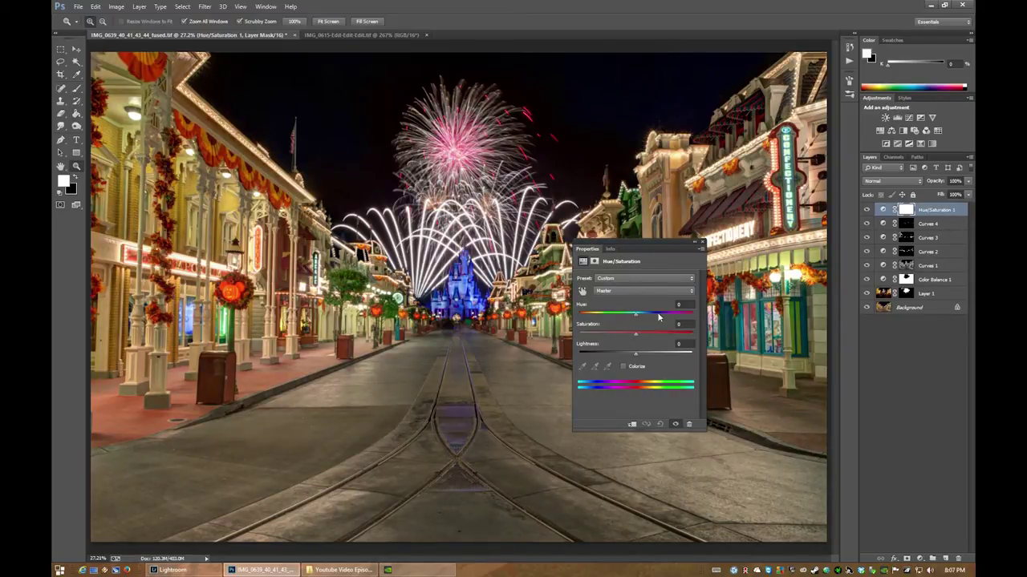
- Tweak the Reds saturation slightly and nudge Yellows saturation up to about +4
{"action": "left_click", "coordinate": [613, 291]}
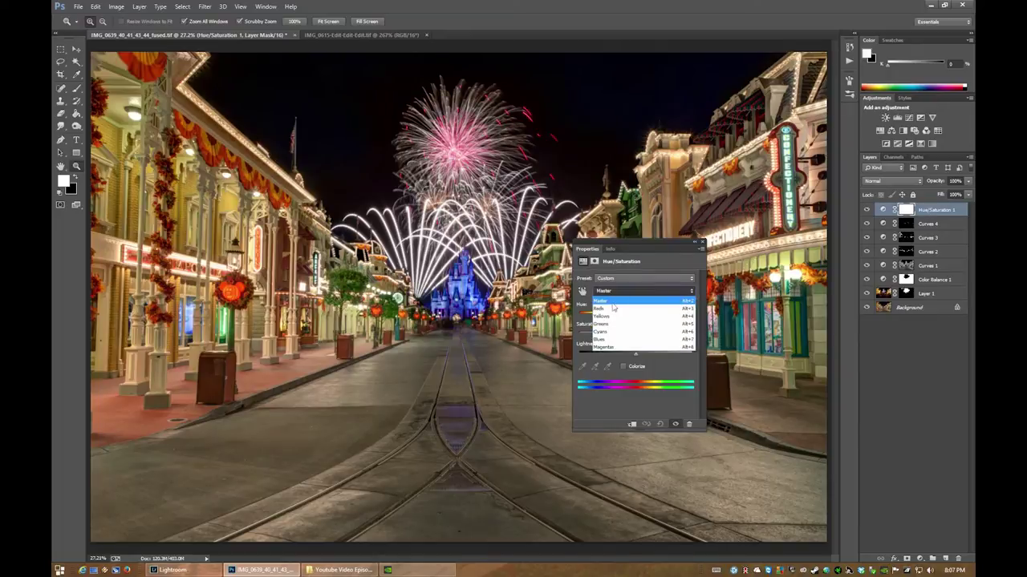
{"action": "left_click", "coordinate": [622, 300]}
{"action": "left_click_drag", "start_coordinate": [634, 247], "coordinate": [674, 233]}
{"action": "left_click_drag", "start_coordinate": [678, 321], "coordinate": [676, 320]}
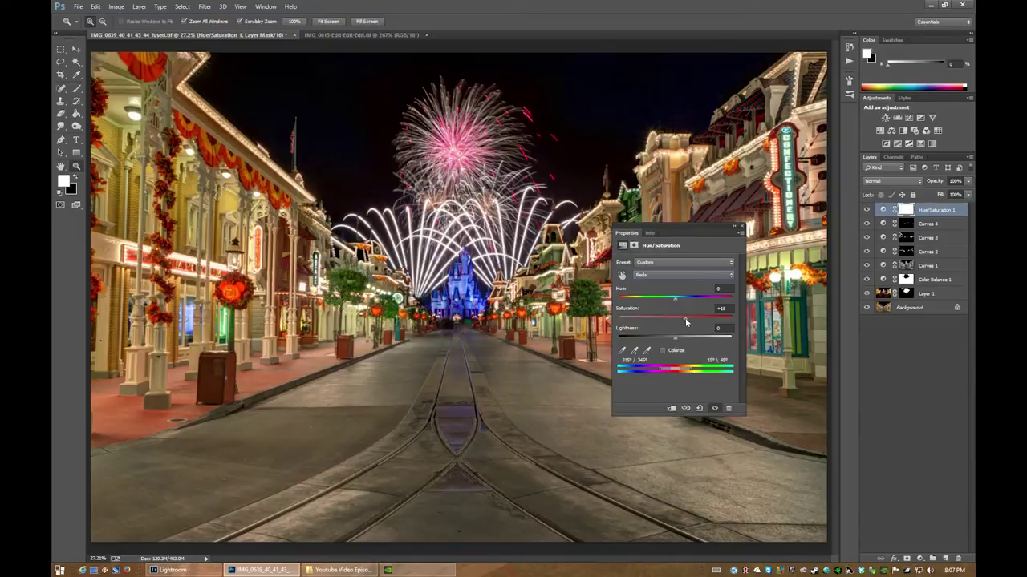
{"action": "left_click", "coordinate": [682, 275]}
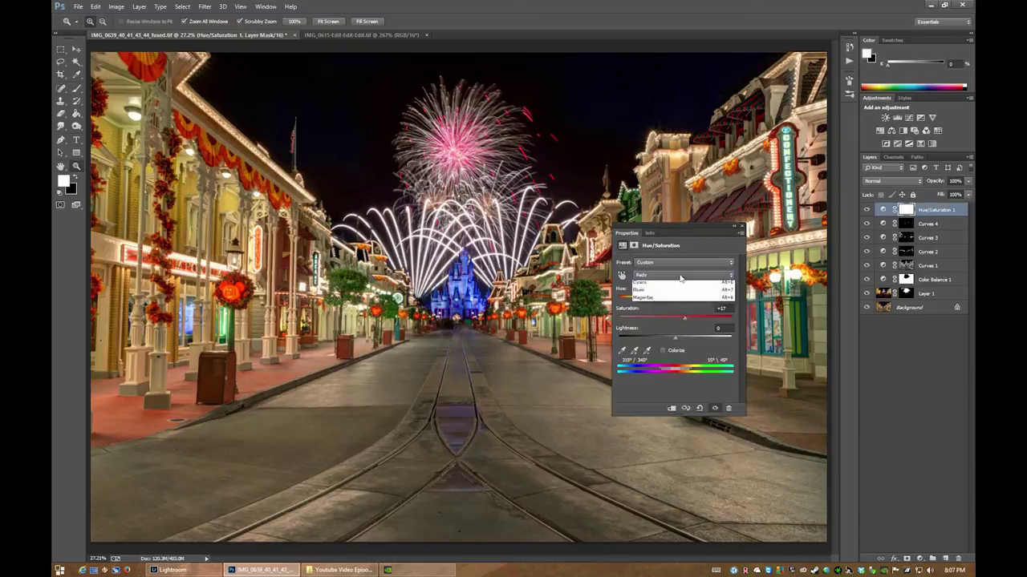
{"action": "left_click", "coordinate": [666, 301]}
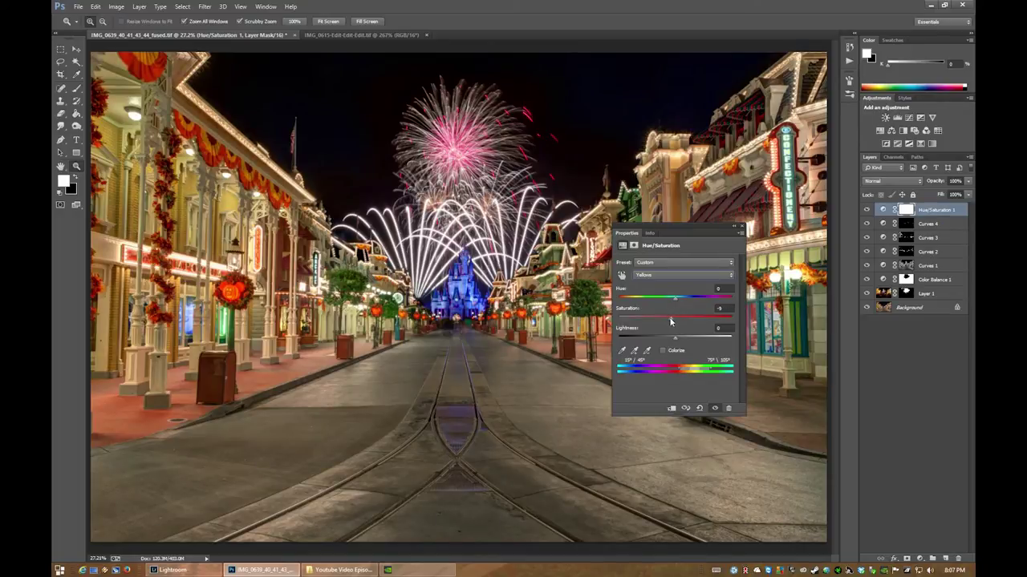
{"action": "left_click_drag", "start_coordinate": [675, 322], "coordinate": [677, 321]}
- Raise Greens saturation slightly to about +5 and Cyans saturation to +19
{"action": "left_click", "coordinate": [668, 277]}
{"action": "left_click", "coordinate": [671, 309]}
{"action": "left_click", "coordinate": [621, 275]}
{"action": "left_click_drag", "start_coordinate": [675, 320], "coordinate": [678, 322]}
{"action": "left_click_drag", "start_coordinate": [678, 320], "coordinate": [679, 321]}
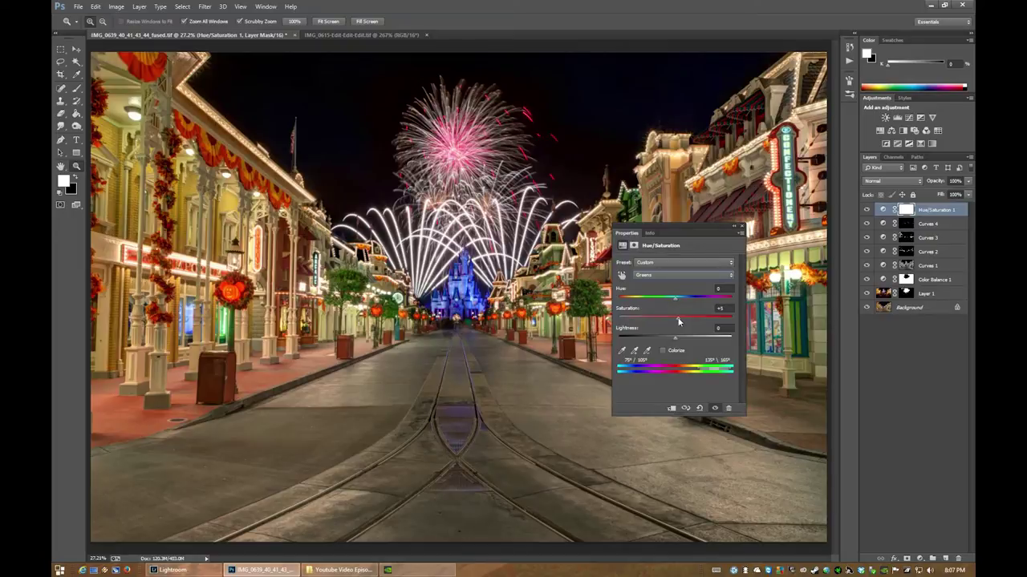
{"action": "left_click", "coordinate": [665, 276]}
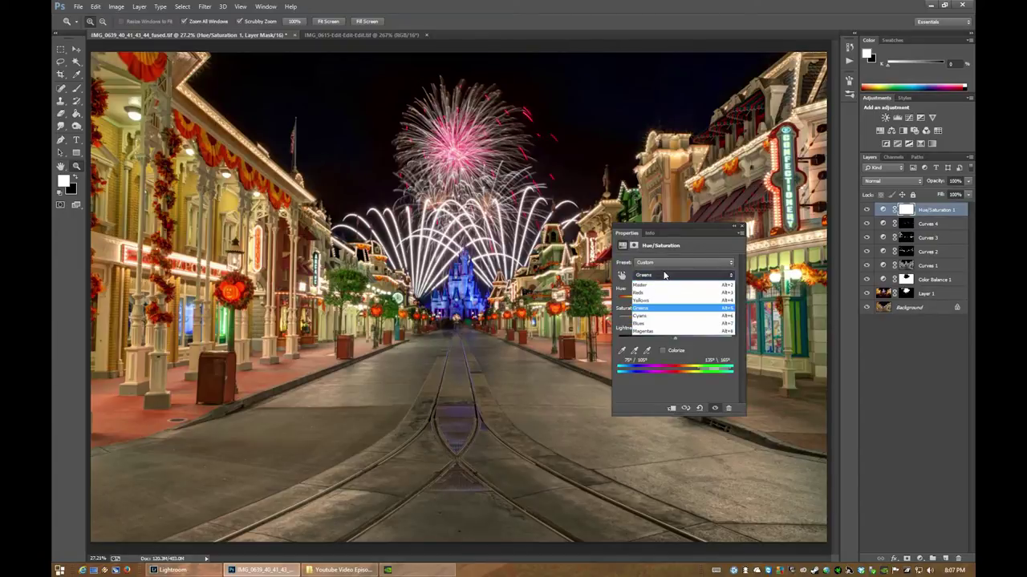
{"action": "left_click", "coordinate": [671, 317]}
{"action": "mouse_move", "coordinate": [676, 324]}
{"action": "left_mouse_down"}
{"action": "mouse_move", "coordinate": [695, 321]}
{"action": "mouse_move", "coordinate": [633, 322]}
{"action": "mouse_move", "coordinate": [688, 326]}
{"action": "mouse_move", "coordinate": [676, 325]}
{"action": "left_mouse_up"}
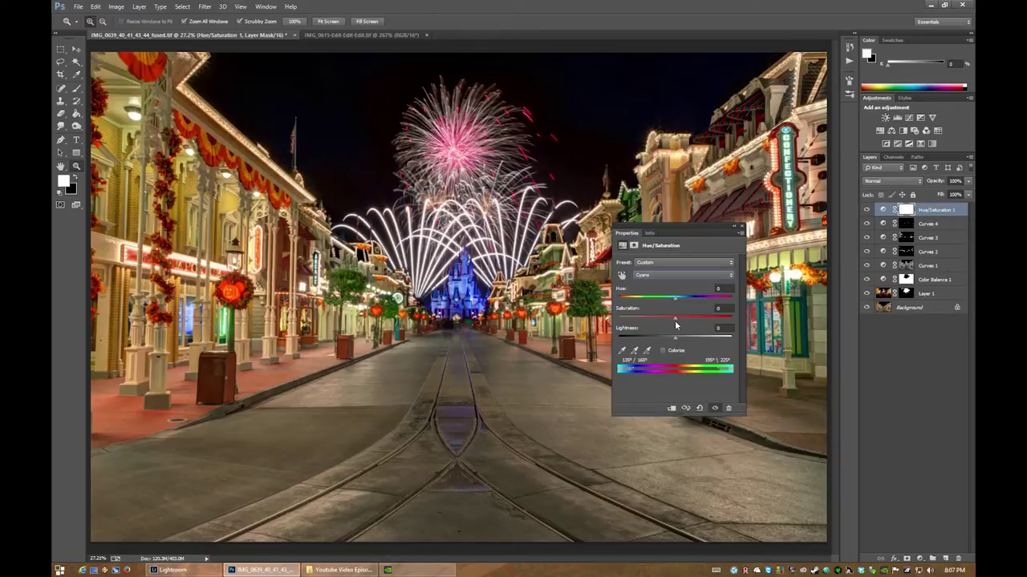
- Raise Blues saturation to about +7, leave Magentas untouched, and close the Properties panel
{"action": "left_click", "coordinate": [667, 275]}
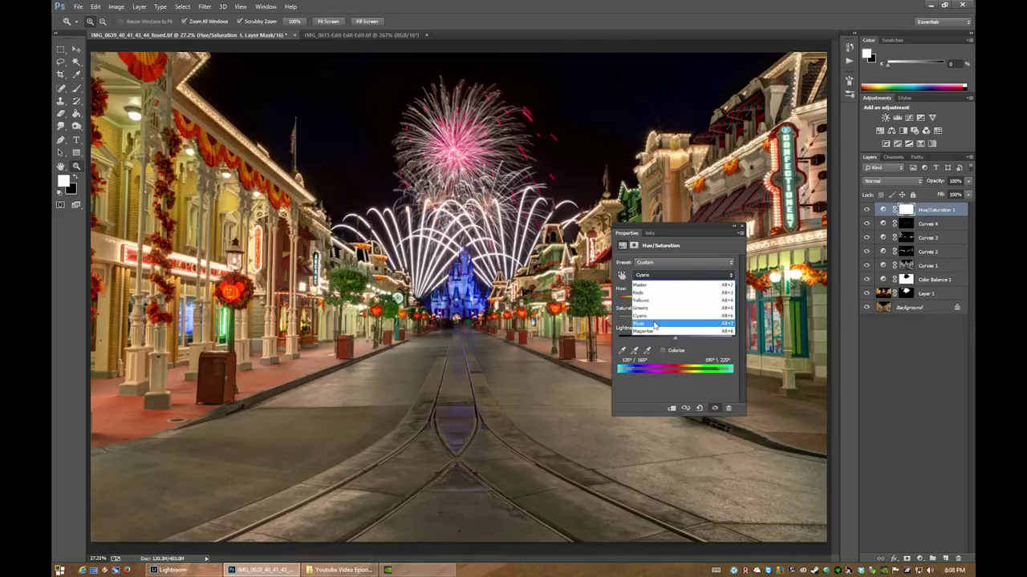
{"action": "left_click", "coordinate": [651, 324]}
{"action": "left_click_drag", "start_coordinate": [675, 322], "coordinate": [676, 321]}
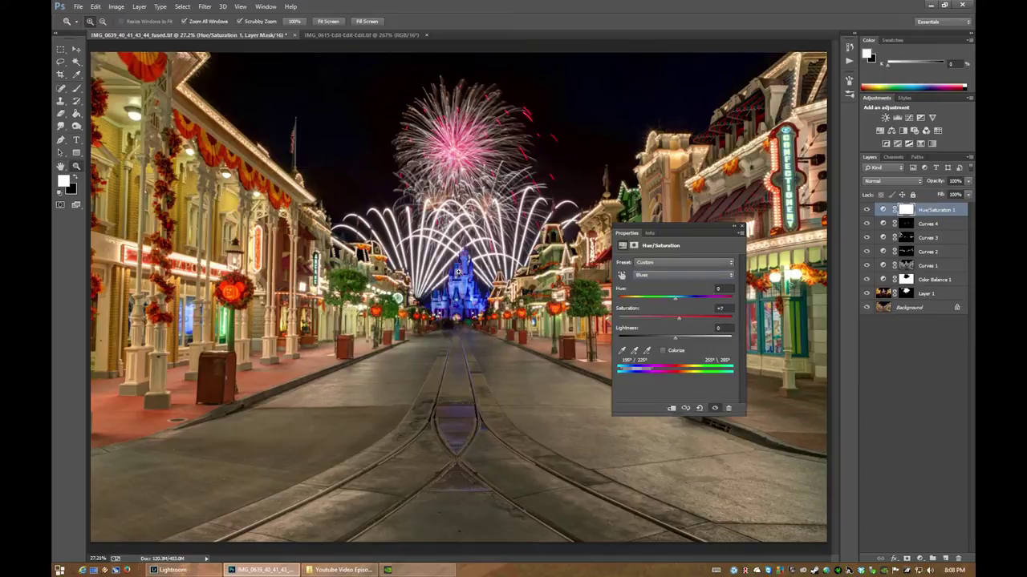
{"action": "left_click", "coordinate": [667, 276]}
{"action": "left_click", "coordinate": [666, 277]}
{"action": "left_click", "coordinate": [667, 276]}
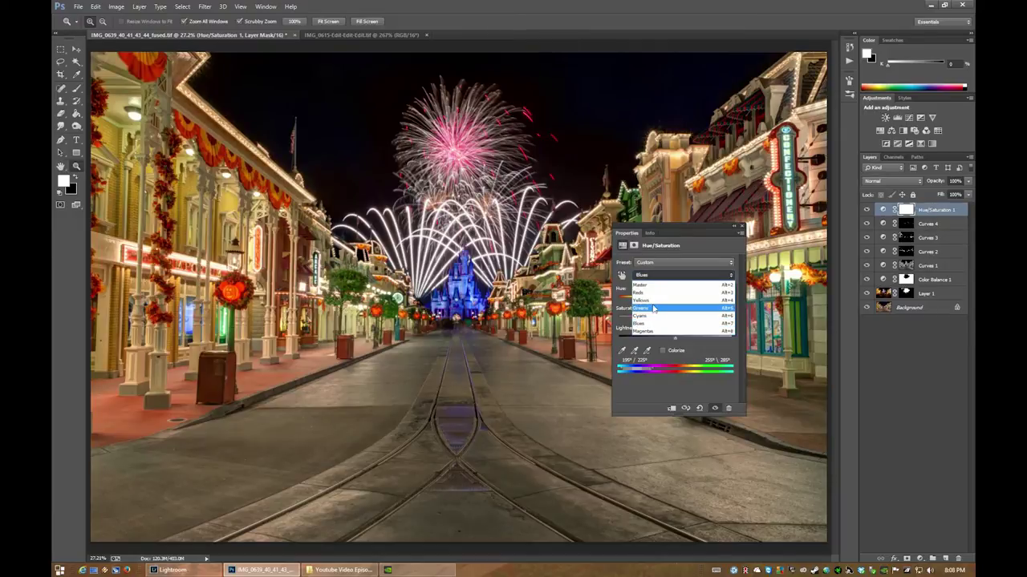
{"action": "left_click", "coordinate": [651, 332]}
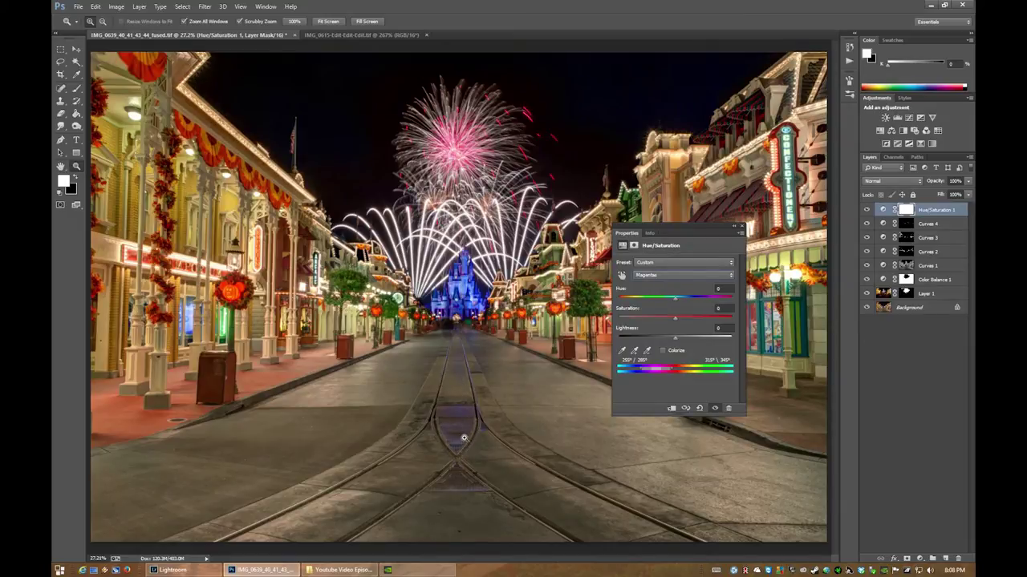
{"action": "left_click", "coordinate": [743, 230]}
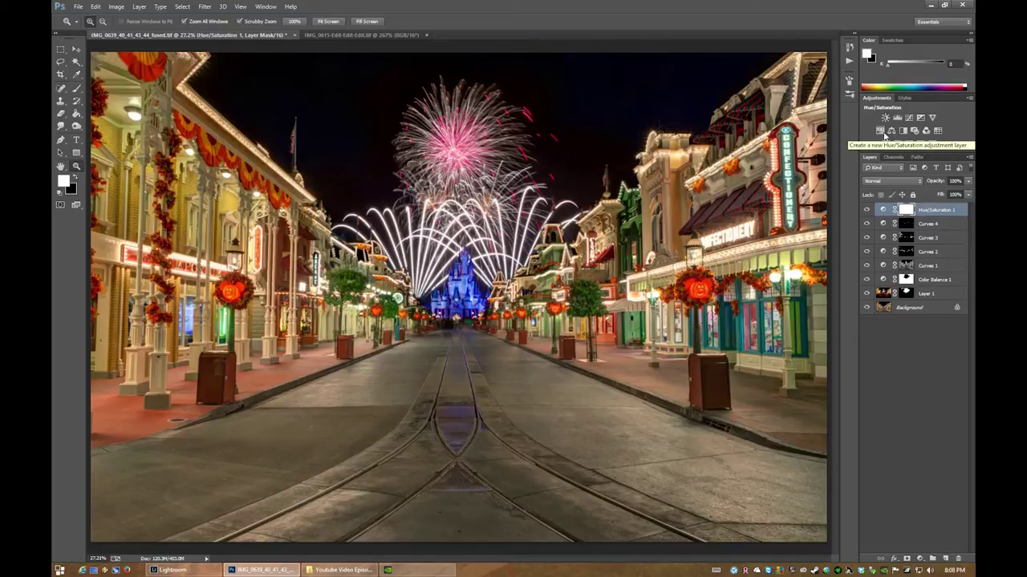
- Add Hue/Saturation 2 with Blues saturation at +47 and Magentas at about +45
{"action": "left_click", "coordinate": [879, 131]}
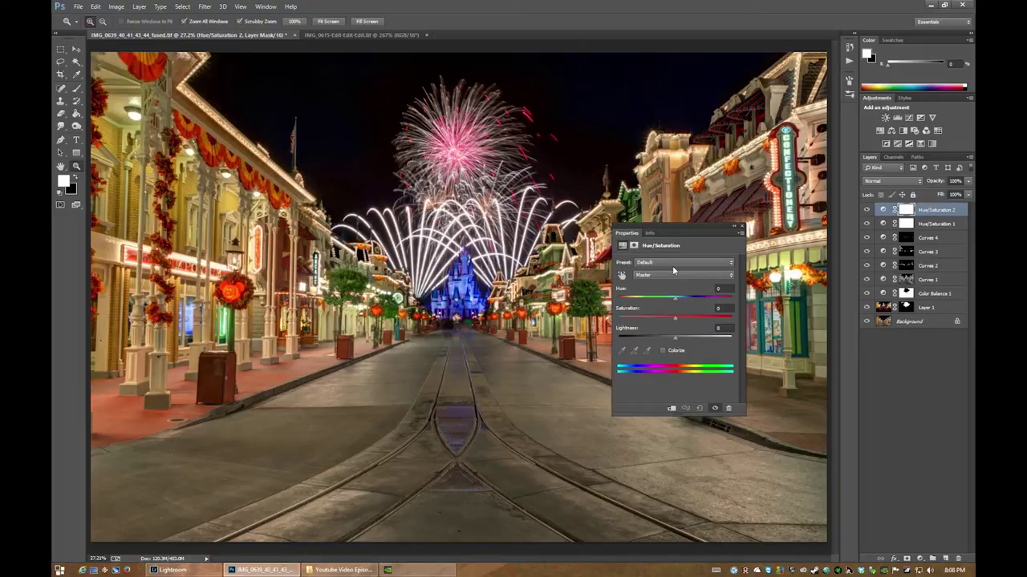
{"action": "left_click", "coordinate": [645, 275]}
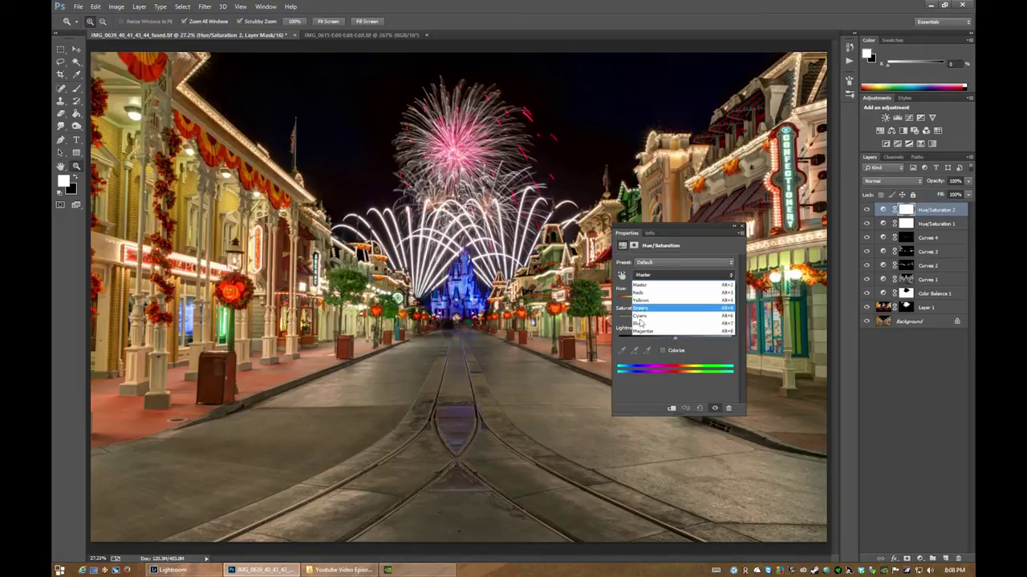
{"action": "left_click", "coordinate": [639, 324]}
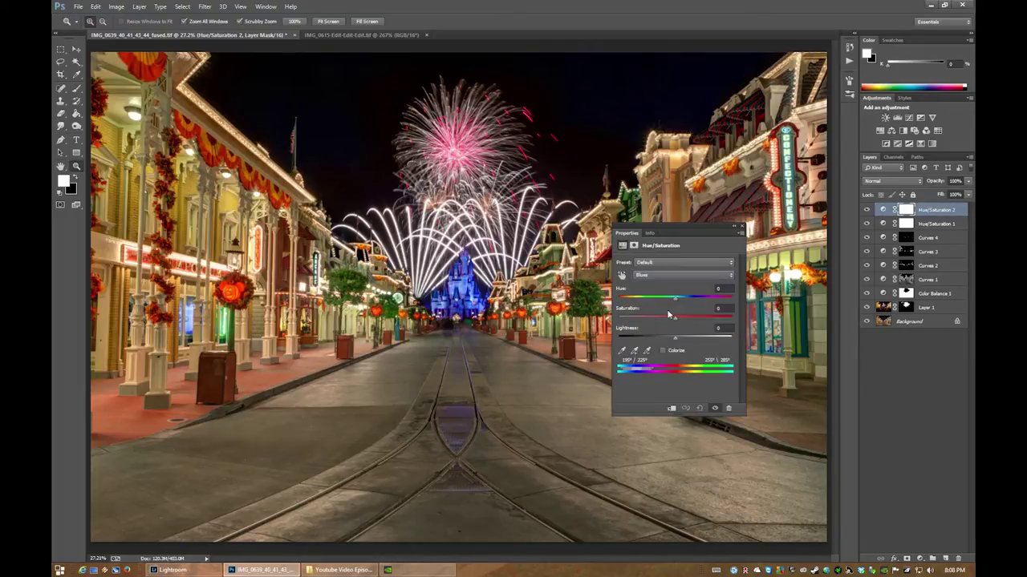
{"action": "left_click_drag", "start_coordinate": [675, 321], "coordinate": [698, 322]}
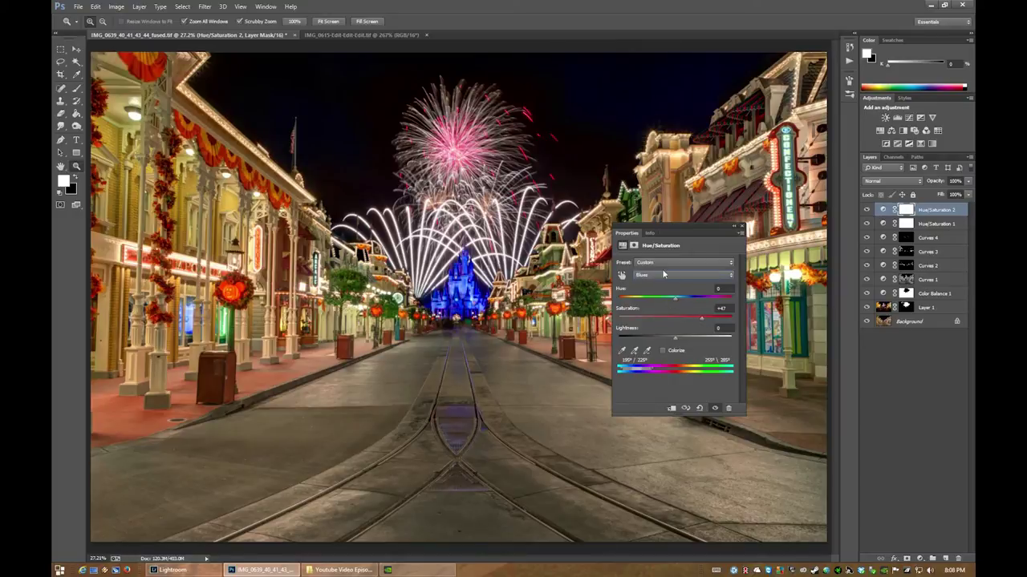
{"action": "left_click", "coordinate": [664, 275]}
{"action": "left_click", "coordinate": [677, 331]}
{"action": "left_click_drag", "start_coordinate": [676, 322], "coordinate": [701, 321]}
- Invert the Hue/Saturation 2 mask to black and paint white over the purple patch between the rails
{"action": "key", "text": "ctrl+i"}
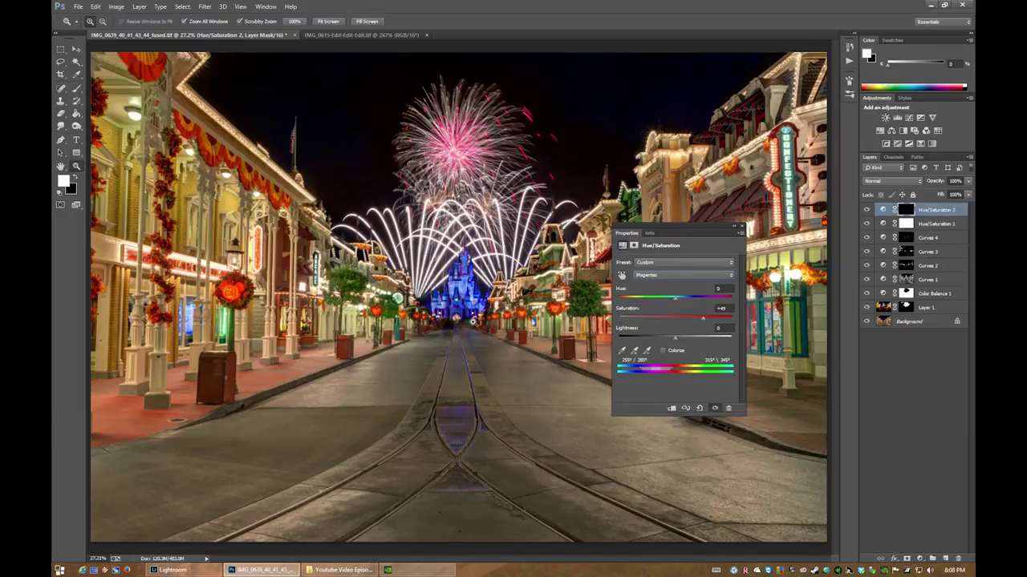
{"action": "key", "text": "b"}
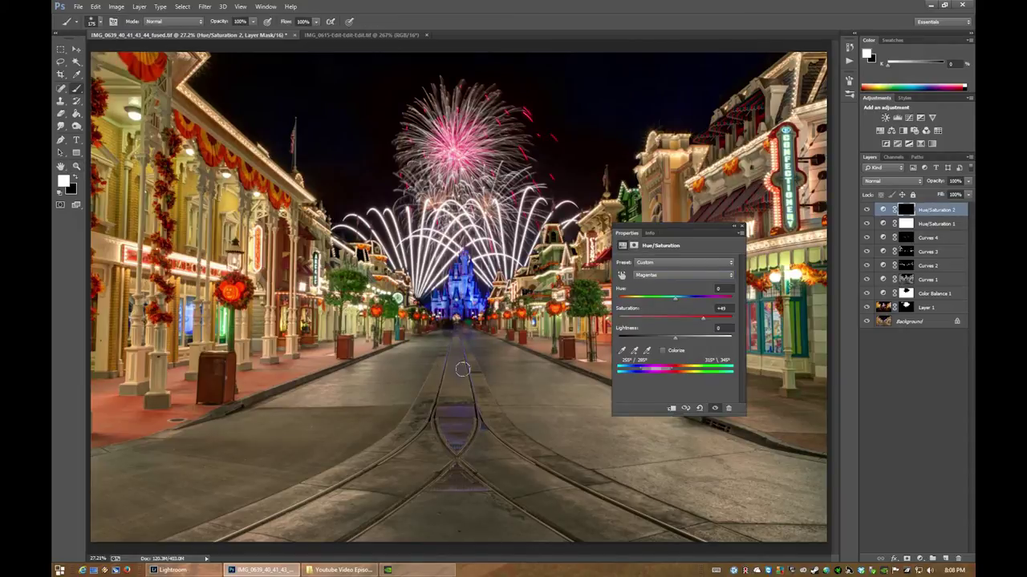
{"action": "left_click_drag", "start_coordinate": [455, 411], "coordinate": [458, 420]}
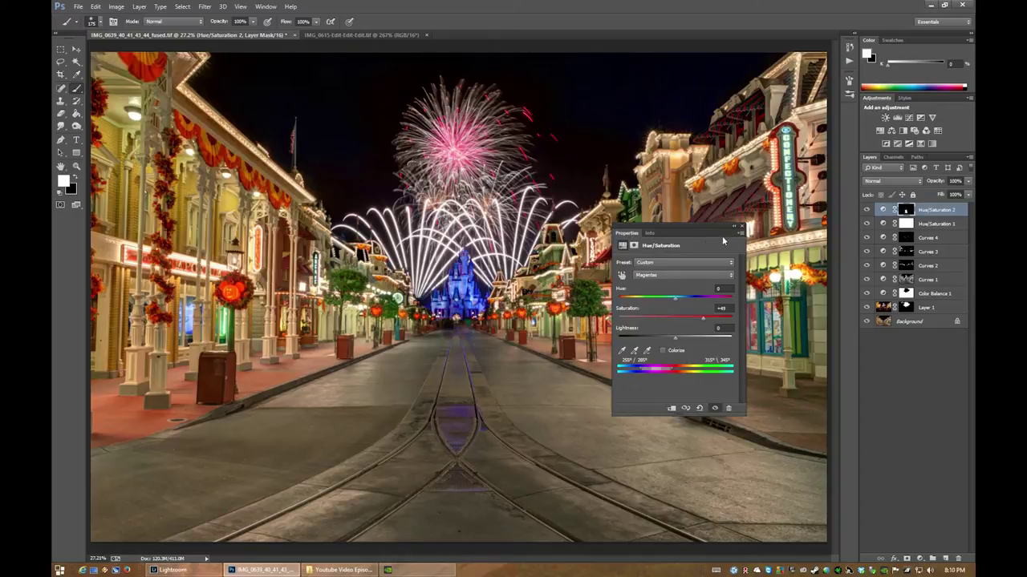
- Add a Curves 5 layer and raise the Red curve and white point to warm the street
{"action": "left_click", "coordinate": [742, 228]}
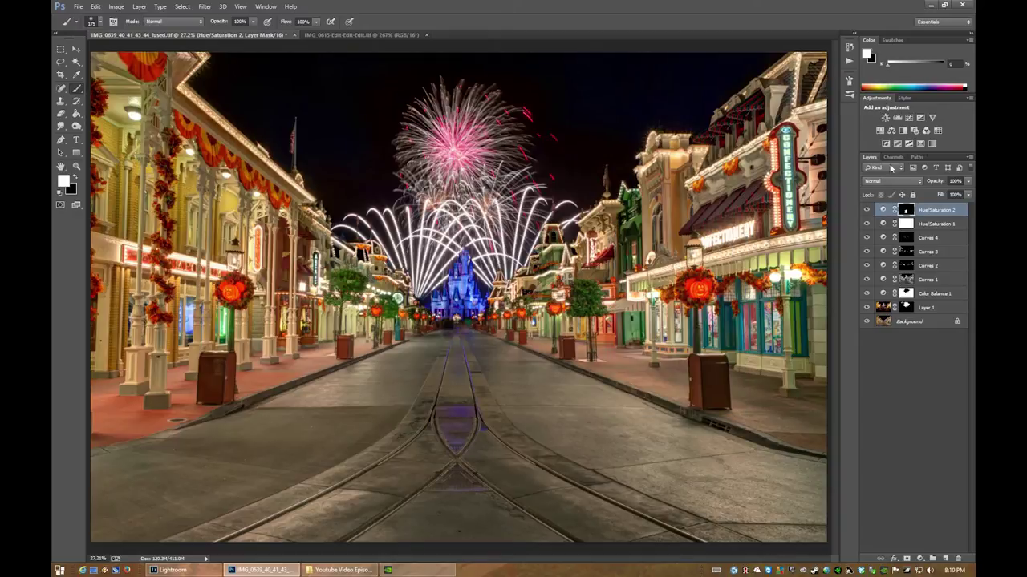
{"action": "left_click", "coordinate": [909, 118]}
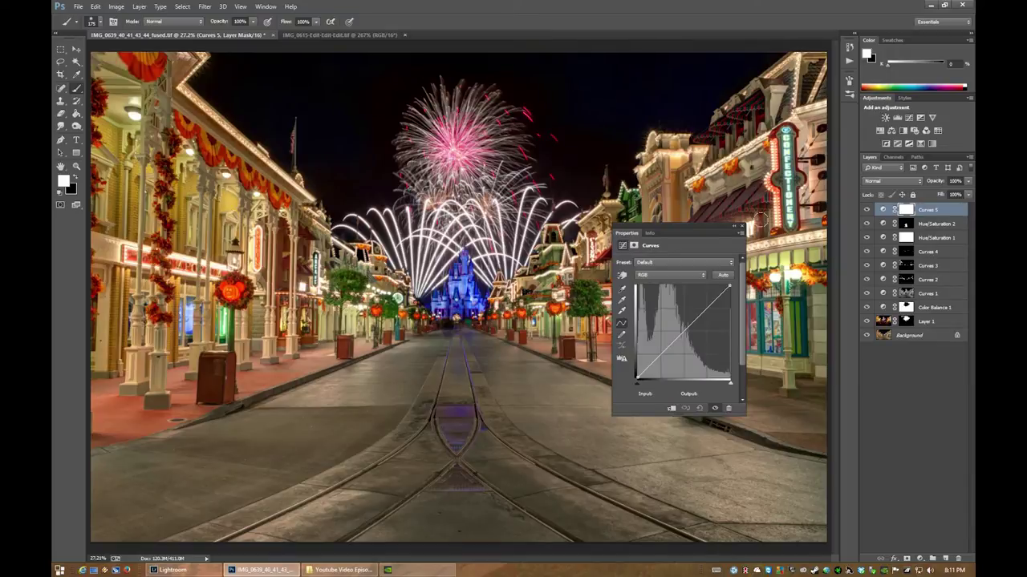
{"action": "left_click", "coordinate": [662, 277]}
{"action": "left_click", "coordinate": [653, 293]}
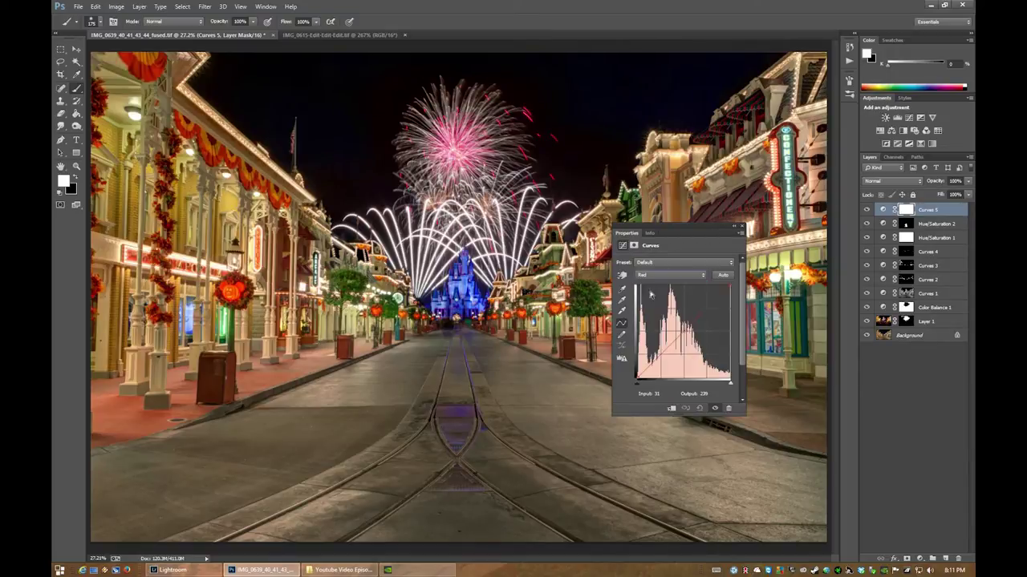
{"action": "left_click_drag", "start_coordinate": [689, 325], "coordinate": [726, 286]}
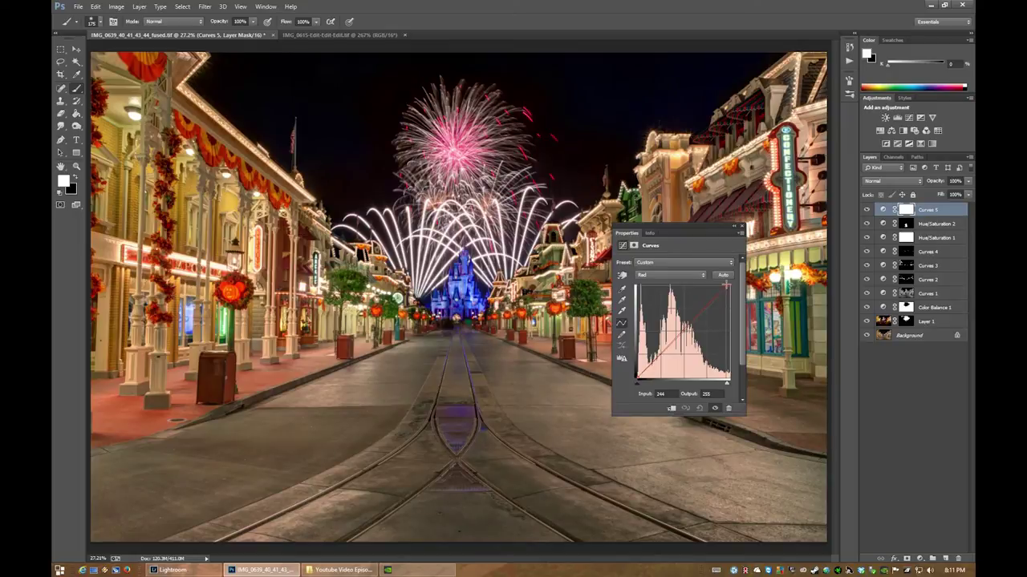
{"action": "left_click_drag", "start_coordinate": [727, 284], "coordinate": [727, 284]}
{"action": "left_click_drag", "start_coordinate": [728, 387], "coordinate": [732, 388]}
{"action": "left_click_drag", "start_coordinate": [728, 387], "coordinate": [726, 388]}
- Make black the foreground colour and enlarge the brush to about 250
{"action": "key", "text": "x"}
{"action": "key", "text": "bracketright"}
{"action": "key", "text": "bracketright"}
{"action": "key", "text": "bracketright"}
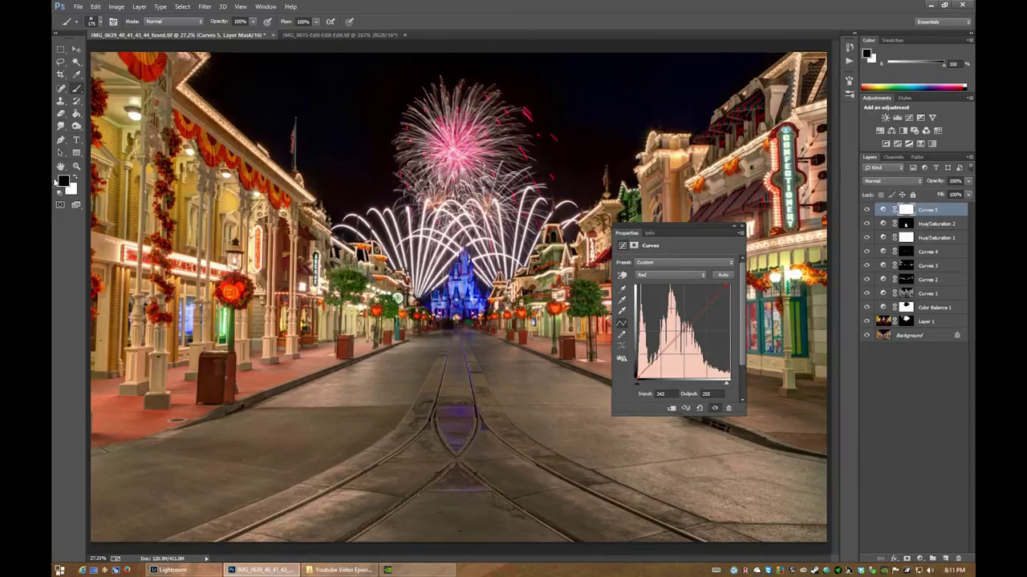
{"action": "key", "text": "bracketright"}
{"action": "key", "text": "bracketright"}
{"action": "key", "text": "bracketright"}
- Zoom to 100% near the gate and paint out the green ghost blob and dim figure on Layer 1's mask
{"action": "left_click", "coordinate": [77, 166]}
{"action": "left_click", "coordinate": [462, 336]}
{"action": "left_click", "coordinate": [462, 337]}
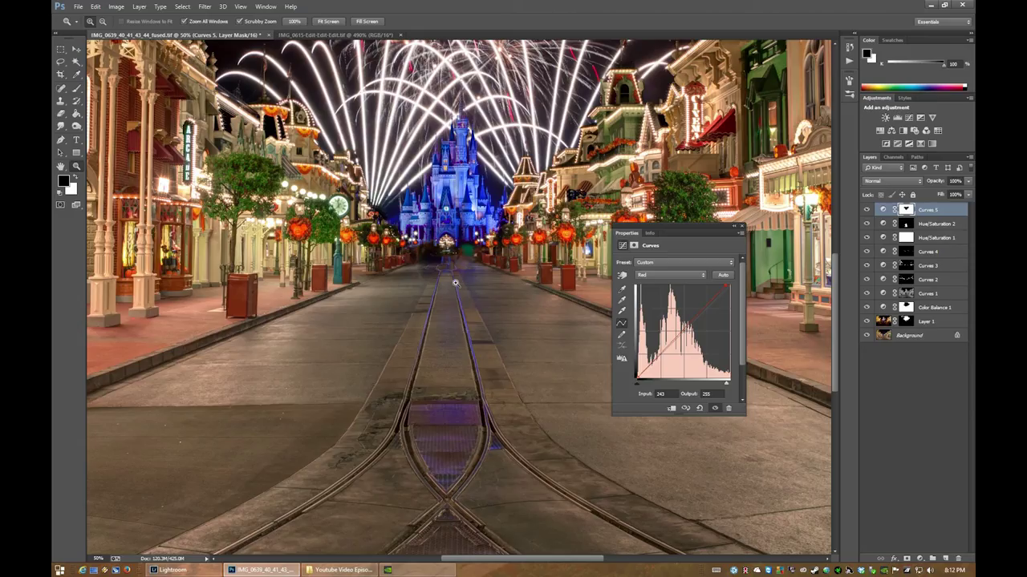
{"action": "left_click", "coordinate": [462, 337]}
{"action": "left_click", "coordinate": [462, 337]}
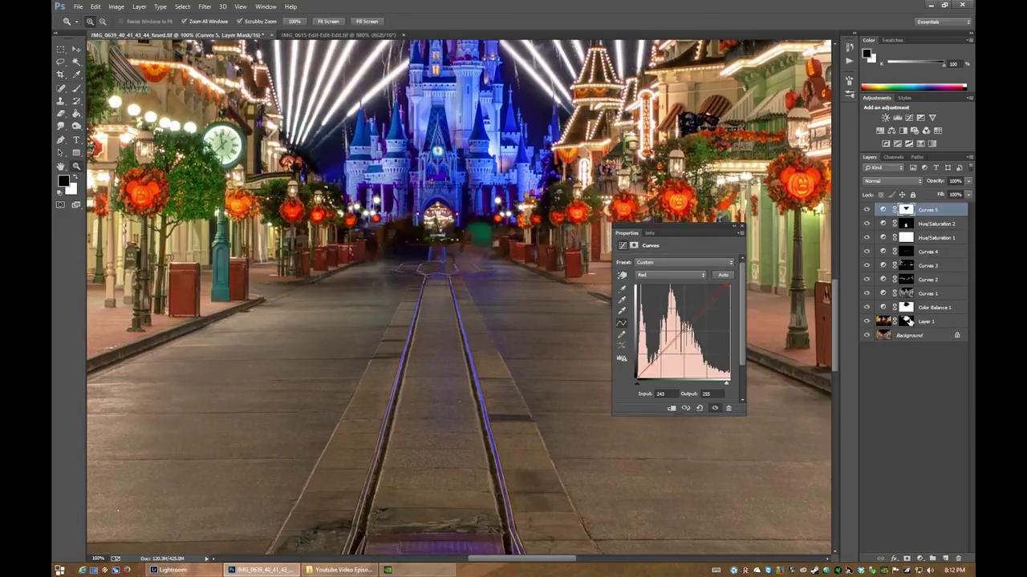
{"action": "left_click", "coordinate": [906, 321]}
{"action": "key", "text": "b"}
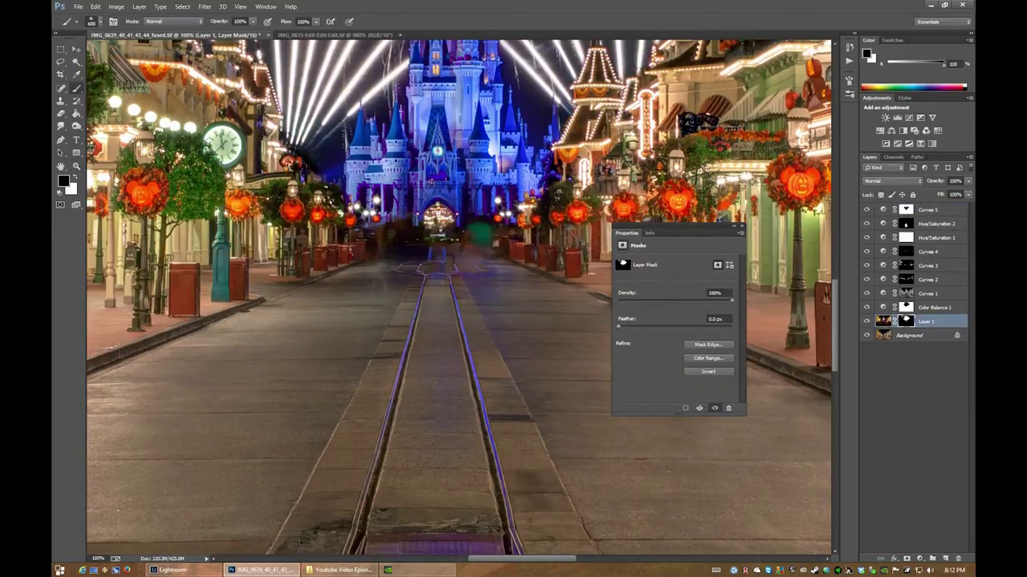
{"action": "key", "text": "bracketleft"}
{"action": "key", "text": "bracketleft"}
{"action": "key", "text": "bracketleft"}
{"action": "key", "text": "bracketleft"}
{"action": "left_click_drag", "start_coordinate": [481, 245], "coordinate": [451, 235]}
{"action": "left_click", "coordinate": [363, 237]}
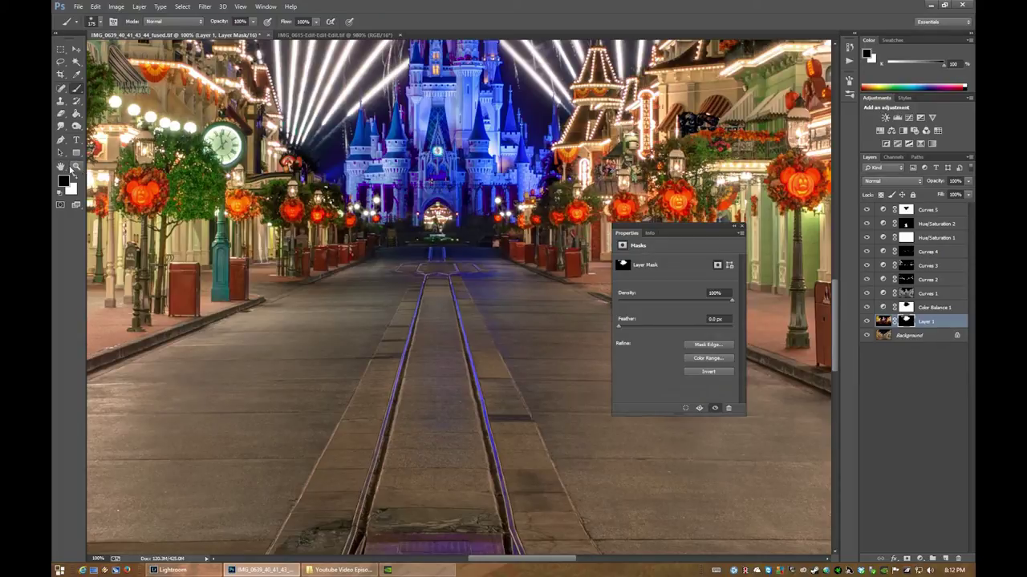
- Fit the whole image on screen and select the Curves 5 layer
{"action": "left_click", "coordinate": [76, 166]}
{"action": "right_click", "coordinate": [282, 211]}
{"action": "left_click", "coordinate": [305, 218]}
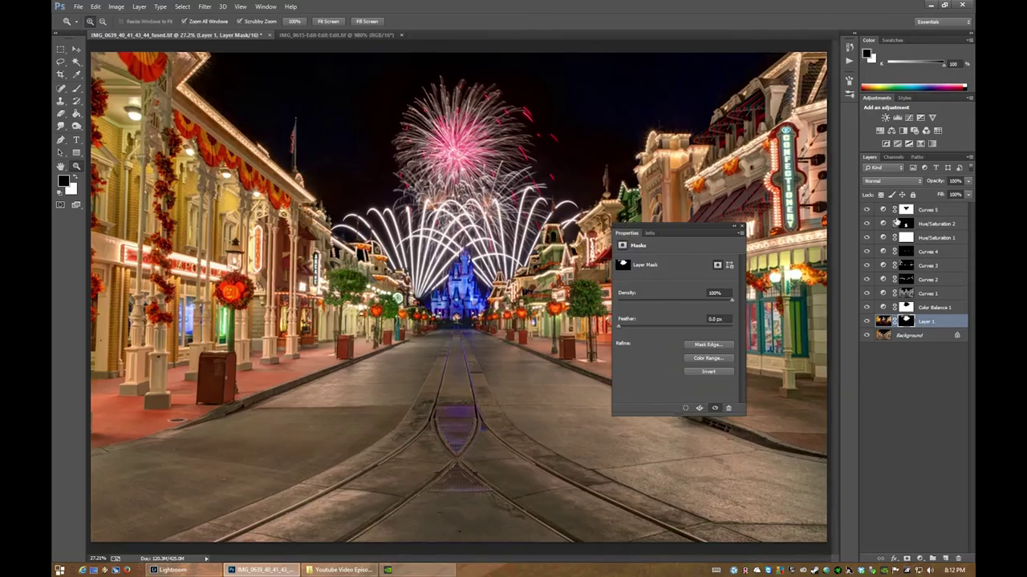
{"action": "left_click", "coordinate": [897, 212]}
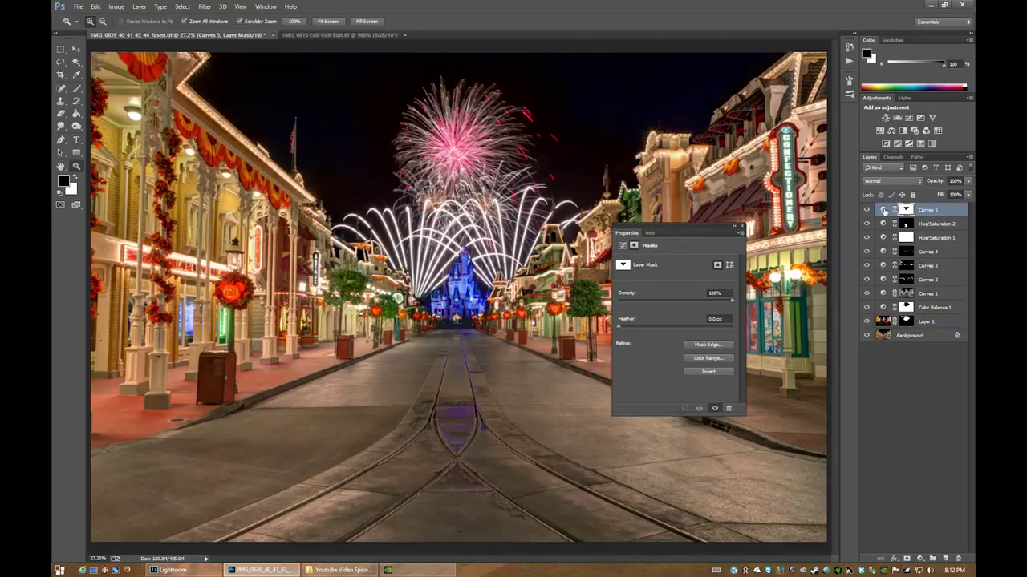
- Close the Curves 5 settings and zoom out to 25% to show the whole street
{"action": "left_click", "coordinate": [884, 210]}
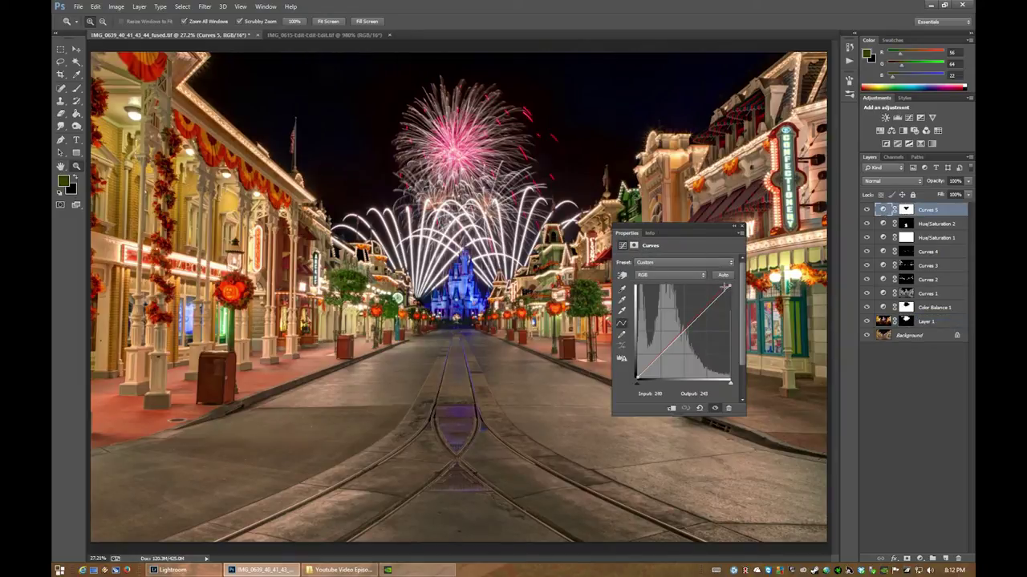
{"action": "left_click", "coordinate": [741, 229]}
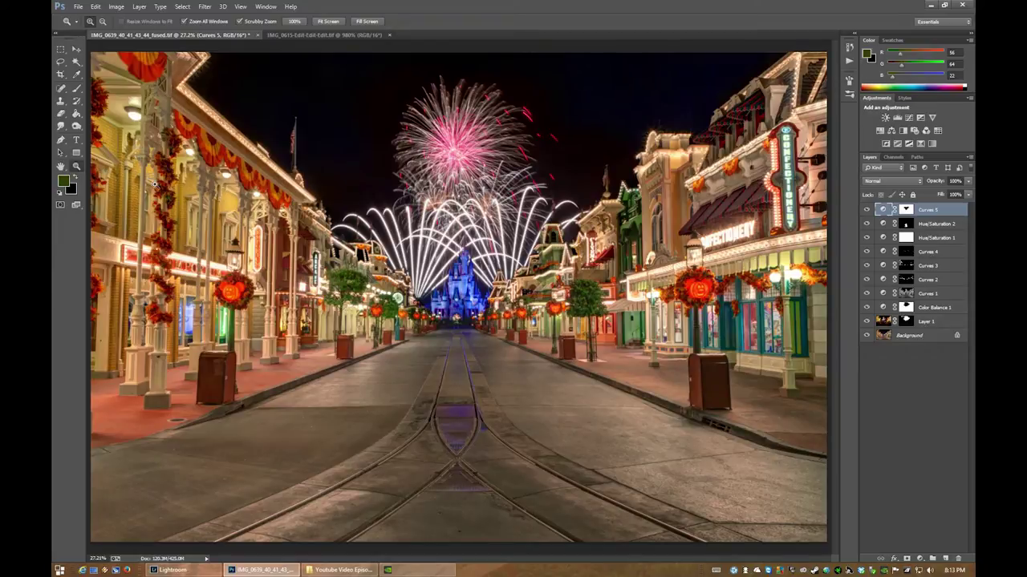
{"action": "right_click", "coordinate": [339, 336]}
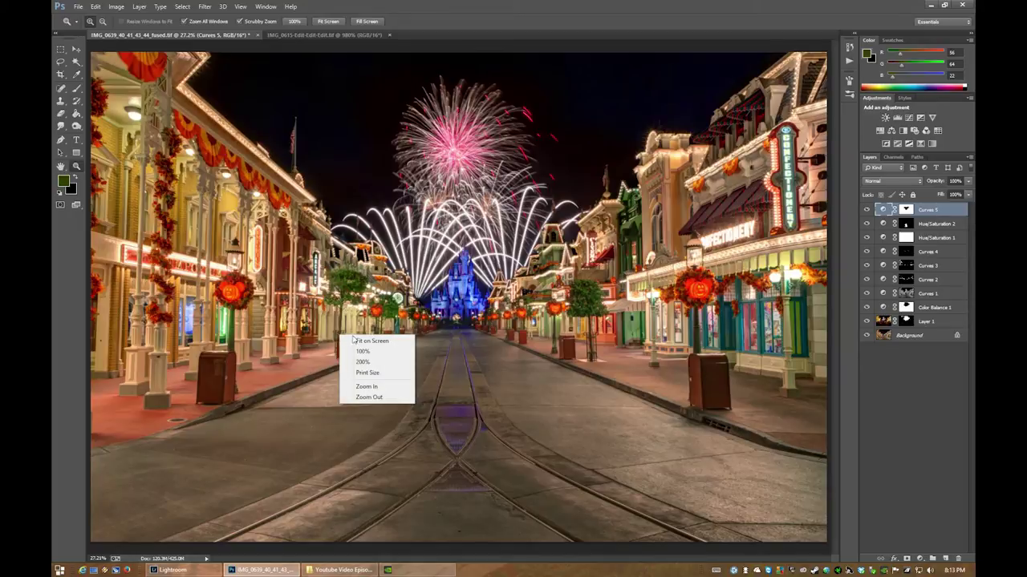
{"action": "left_click", "coordinate": [358, 396]}
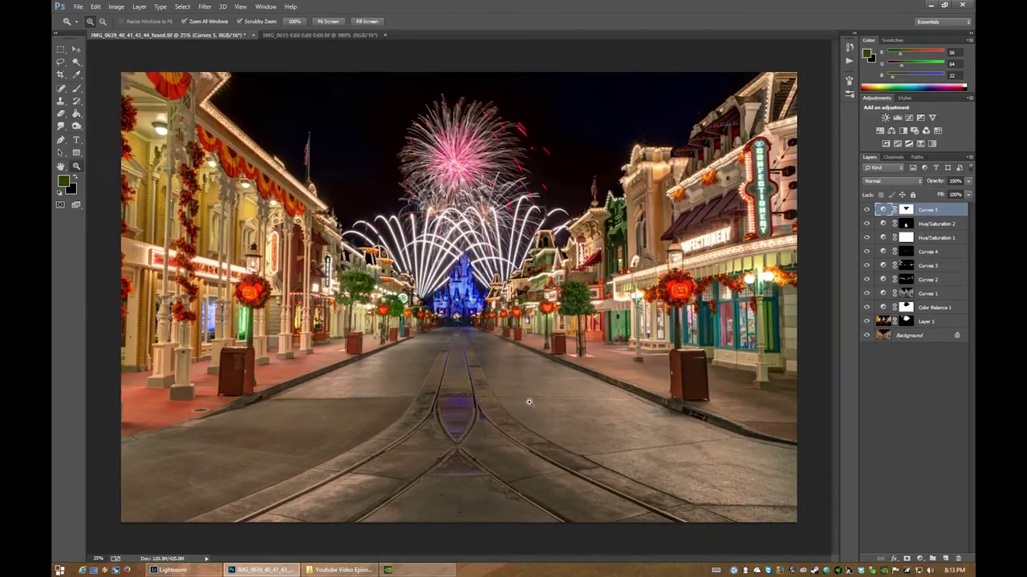
{"action": "key", "text": "ctrl+shift+n"}
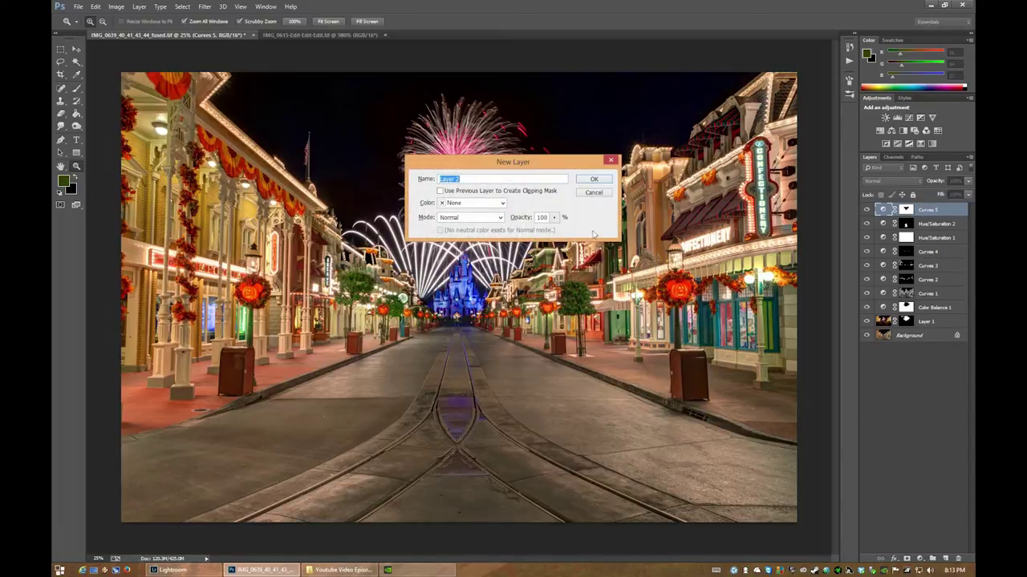
- Create Layer 2 and sample golden yellow from the left building with the Brush
{"action": "left_click", "coordinate": [595, 180]}
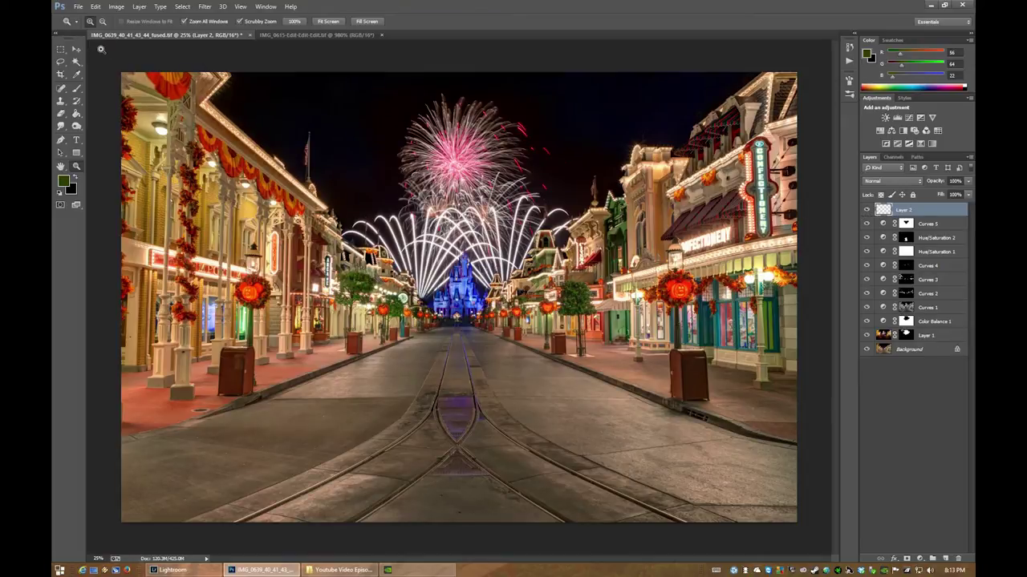
{"action": "left_click", "coordinate": [76, 88]}
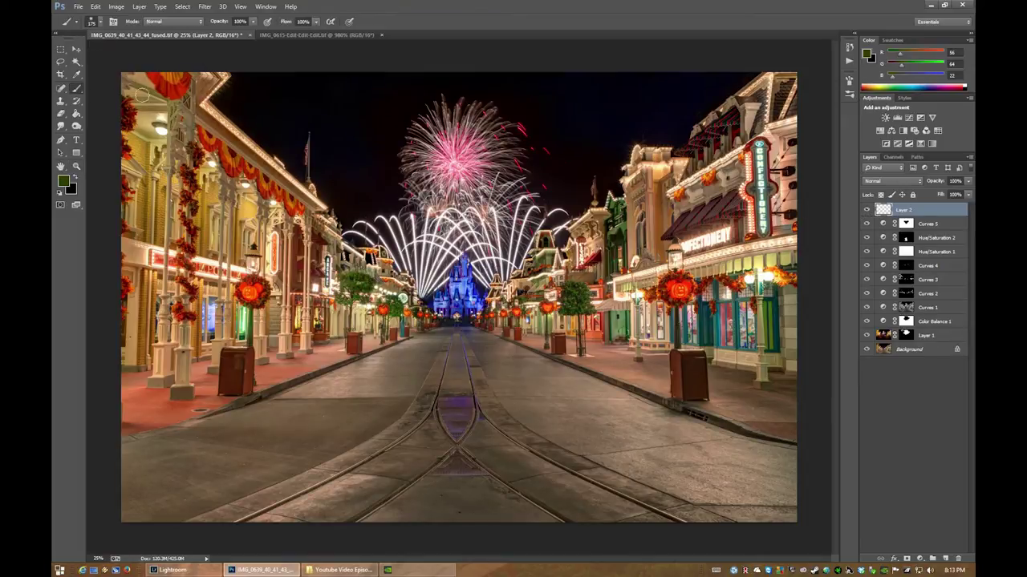
{"action": "left_click", "coordinate": [164, 194], "text": "alt"}
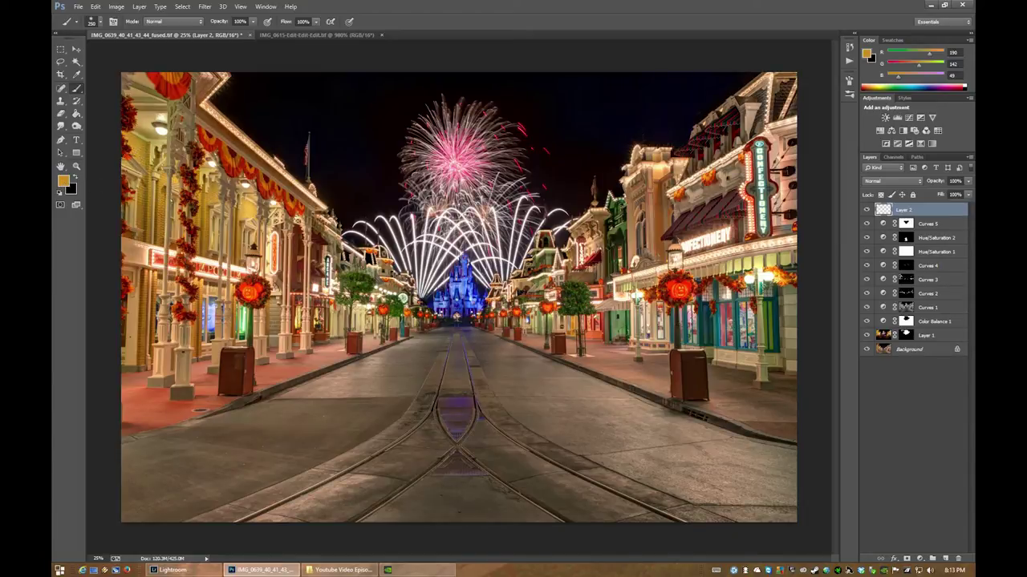
- Paint golden yellow over the left building facades and down the left column
{"action": "mouse_move", "coordinate": [136, 149]}
{"action": "left_mouse_down"}
{"action": "mouse_move", "coordinate": [153, 235]}
{"action": "mouse_move", "coordinate": [143, 361]}
{"action": "mouse_move", "coordinate": [196, 272]}
{"action": "mouse_move", "coordinate": [207, 178]}
{"action": "mouse_move", "coordinate": [179, 178]}
{"action": "mouse_move", "coordinate": [173, 164]}
{"action": "left_mouse_up"}
{"action": "mouse_move", "coordinate": [226, 199]}
{"action": "left_mouse_down"}
{"action": "mouse_move", "coordinate": [266, 210]}
{"action": "mouse_move", "coordinate": [236, 240]}
{"action": "mouse_move", "coordinate": [237, 270]}
{"action": "mouse_move", "coordinate": [257, 233]}
{"action": "mouse_move", "coordinate": [233, 316]}
{"action": "mouse_move", "coordinate": [238, 339]}
{"action": "left_mouse_up"}
{"action": "key", "text": "bracketleft"}
{"action": "key", "text": "bracketleft"}
{"action": "left_click_drag", "start_coordinate": [265, 307], "coordinate": [266, 339]}
{"action": "key", "text": "bracketright"}
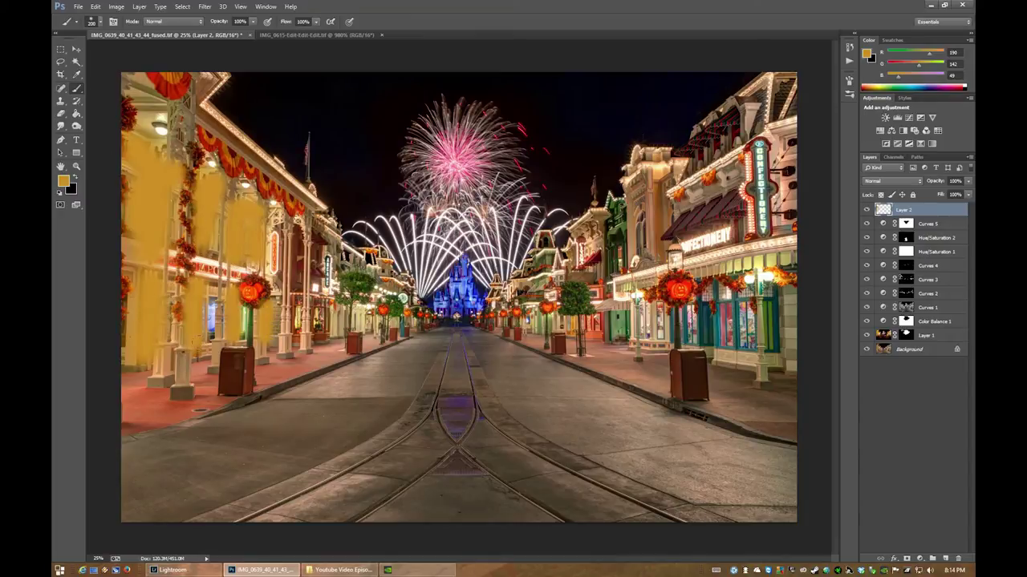
- Dab a last yellow patch, invert Layer 2 to blue, and blend it in Color mode at 5% opacity
{"action": "left_click", "coordinate": [194, 355]}
{"action": "key", "text": "ctrl+i"}
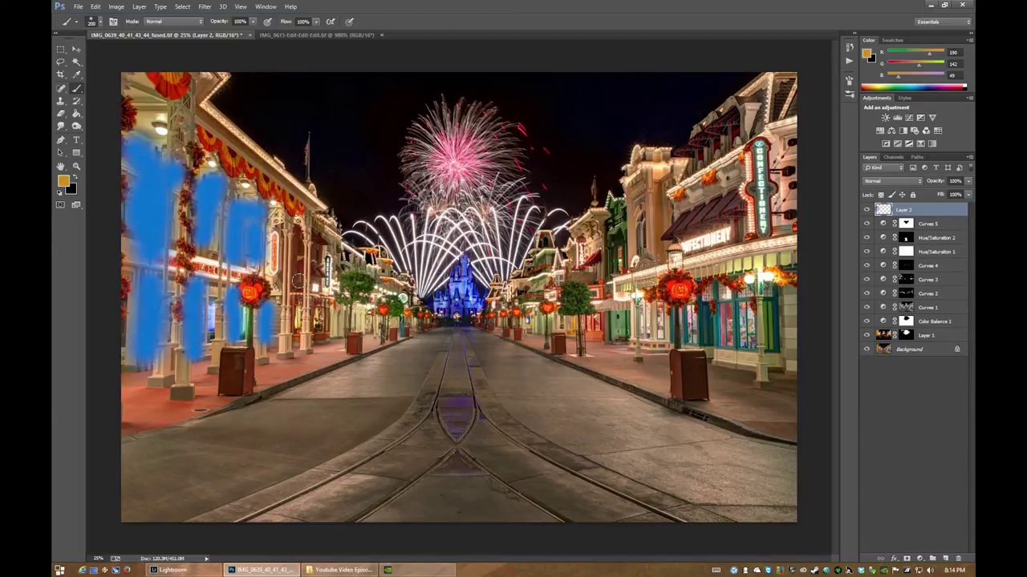
{"action": "left_click", "coordinate": [890, 184]}
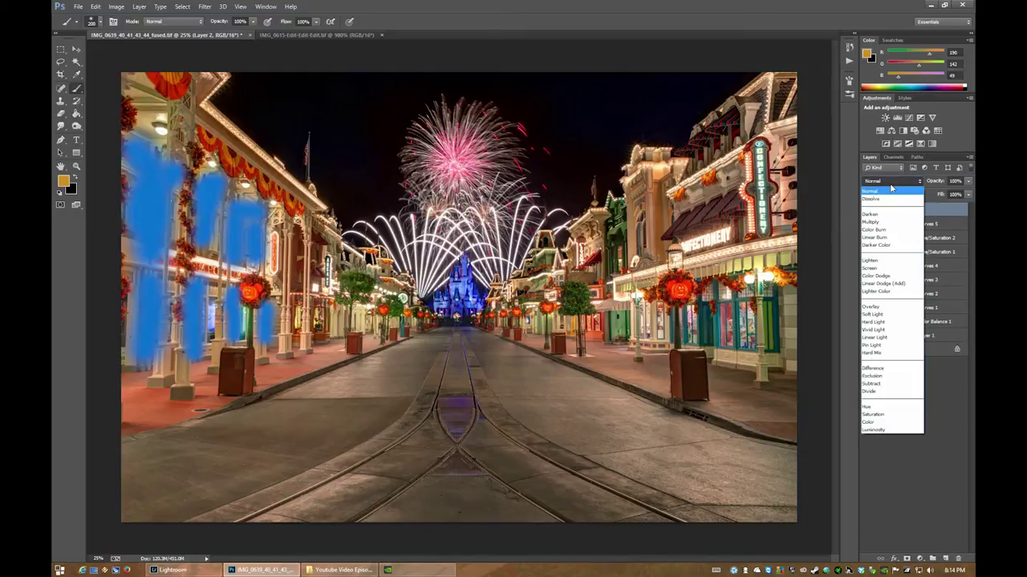
{"action": "left_click", "coordinate": [873, 423]}
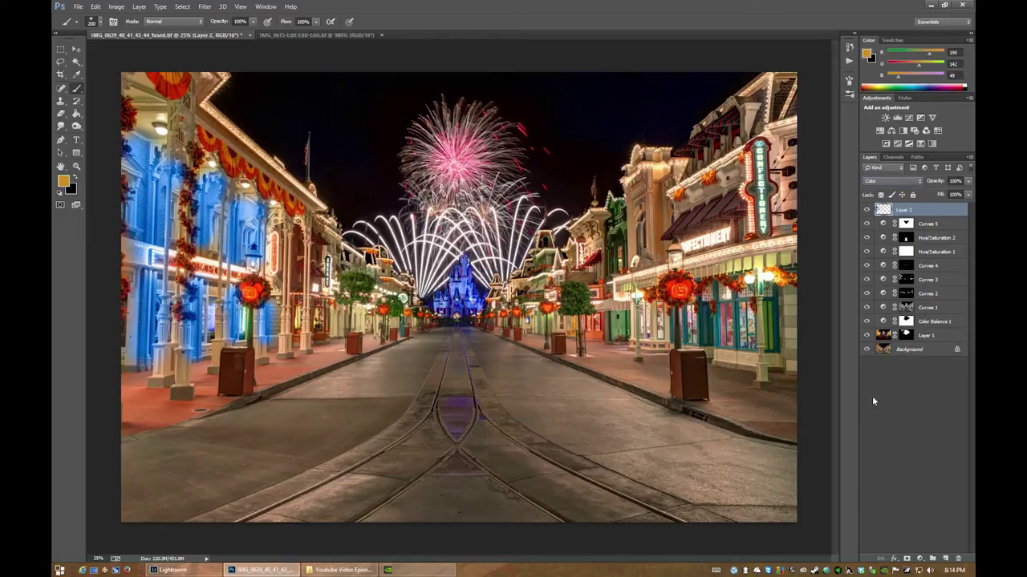
{"action": "left_click", "coordinate": [967, 181]}
{"action": "left_click_drag", "start_coordinate": [970, 195], "coordinate": [922, 197]}
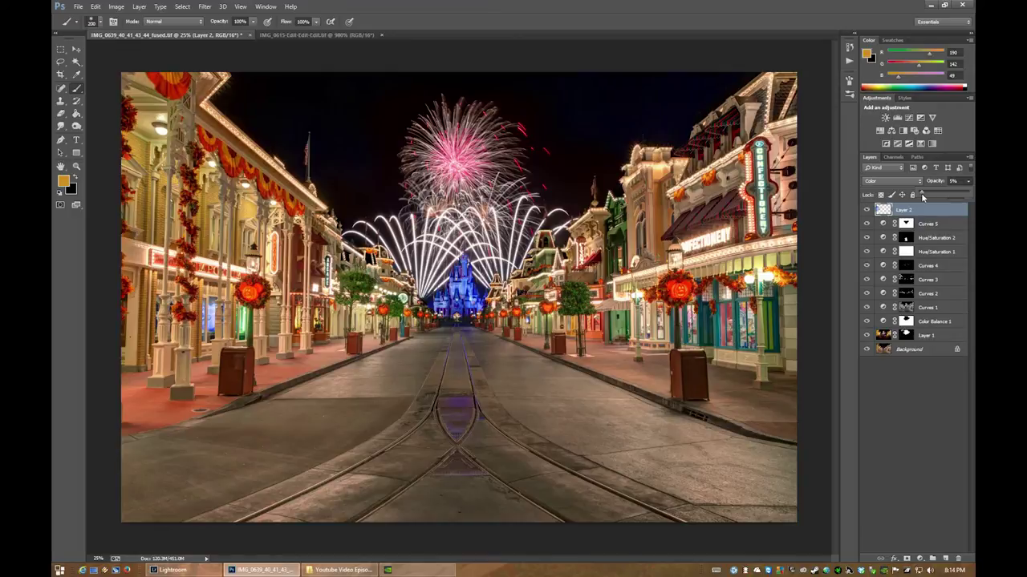
- Toggle Layer 2's visibility to compare the tint before and after
{"action": "left_click", "coordinate": [866, 211]}
{"action": "left_click", "coordinate": [866, 210]}
{"action": "left_click", "coordinate": [866, 210]}
{"action": "left_click", "coordinate": [867, 210]}
{"action": "left_click", "coordinate": [866, 210]}
{"action": "left_click", "coordinate": [866, 211]}
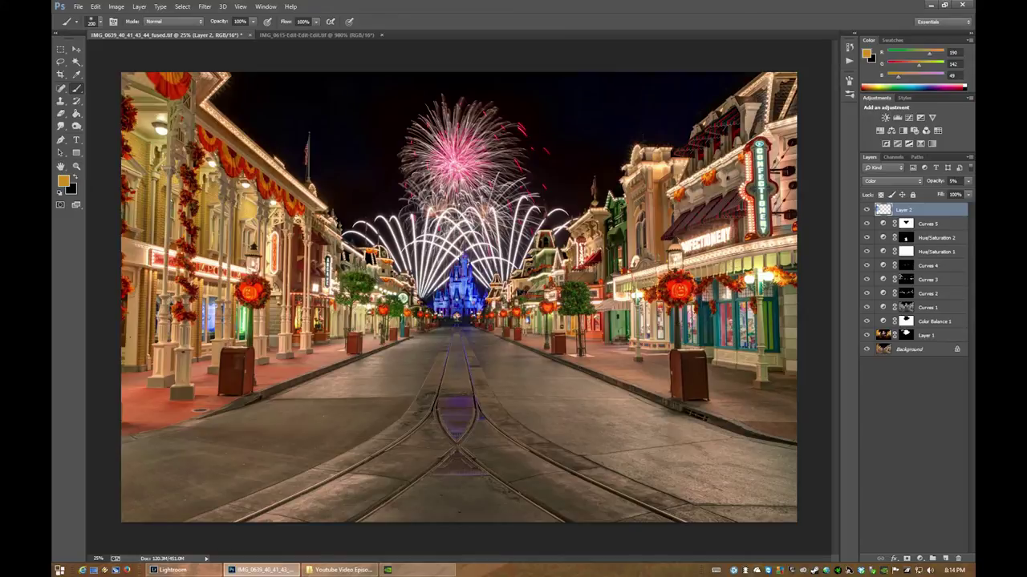
{"action": "left_click", "coordinate": [866, 210]}
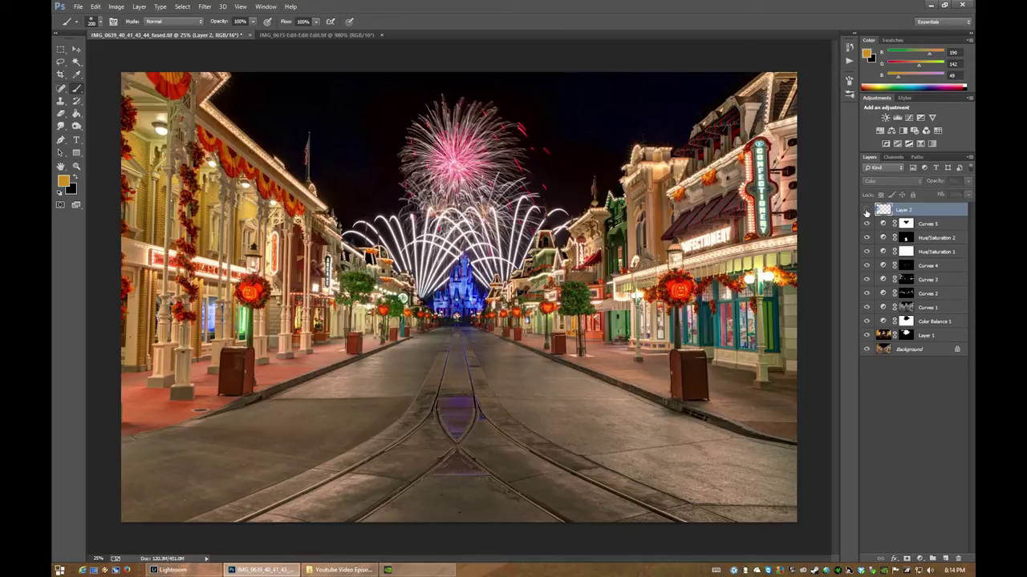
- Make Layer 2 visible again to restore the faint 5% Color tint
{"action": "left_click", "coordinate": [866, 210]}
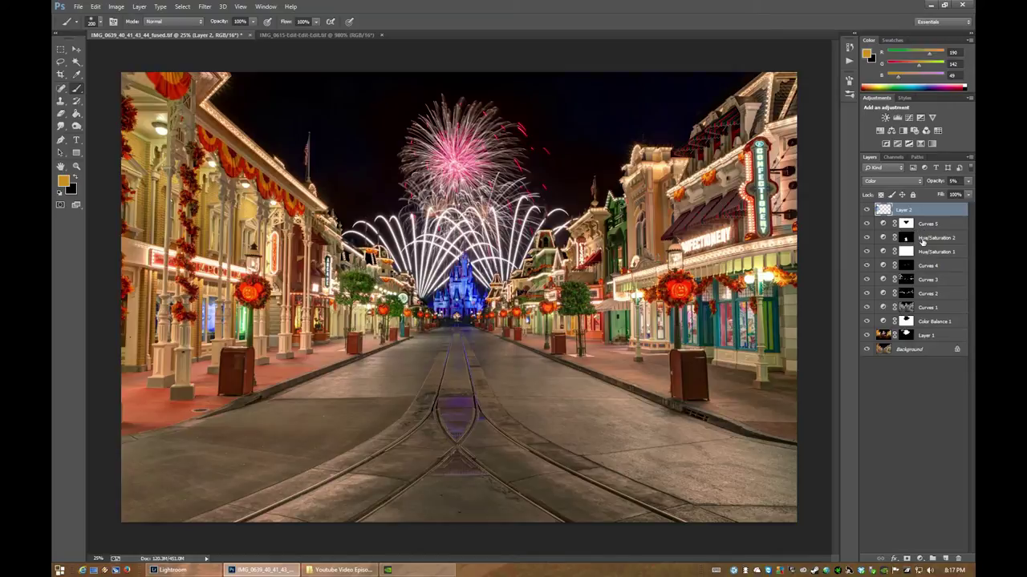
- Add a Curves 6 layer and raise a point on its Red curve sampled from the image
{"action": "left_click", "coordinate": [907, 118]}
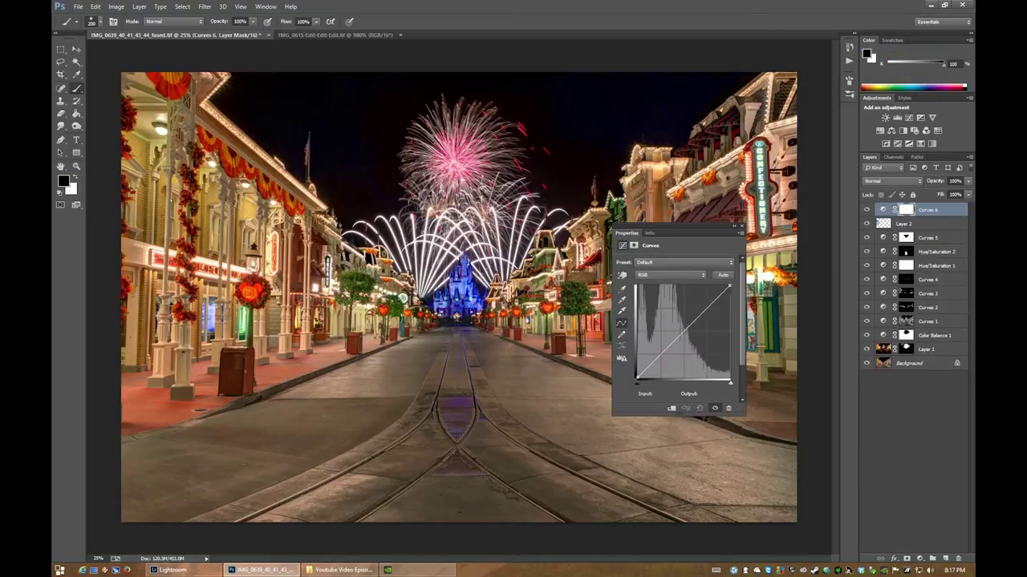
{"action": "left_click", "coordinate": [647, 276]}
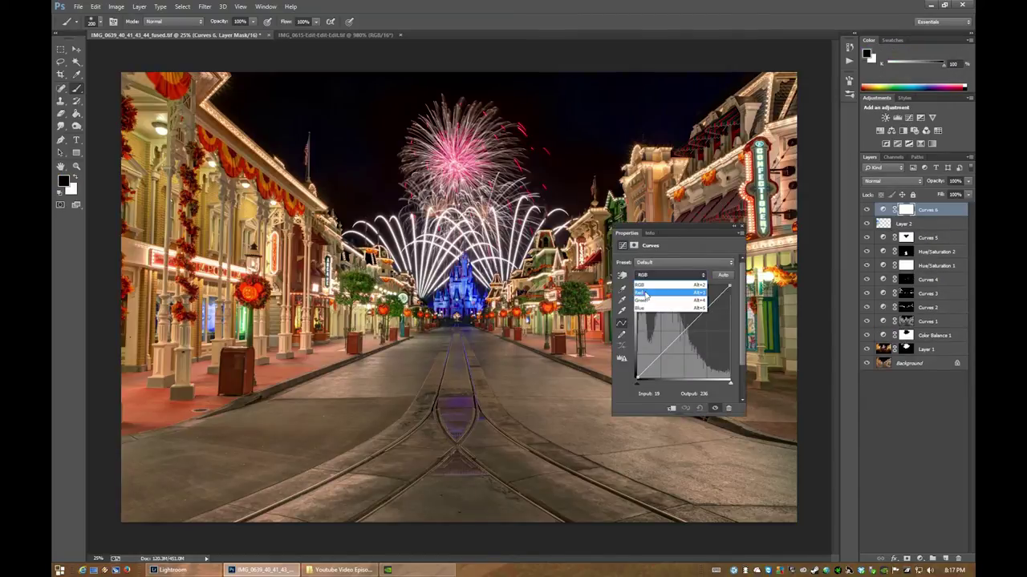
{"action": "left_click", "coordinate": [647, 286]}
{"action": "left_click_drag", "start_coordinate": [676, 231], "coordinate": [607, 233]}
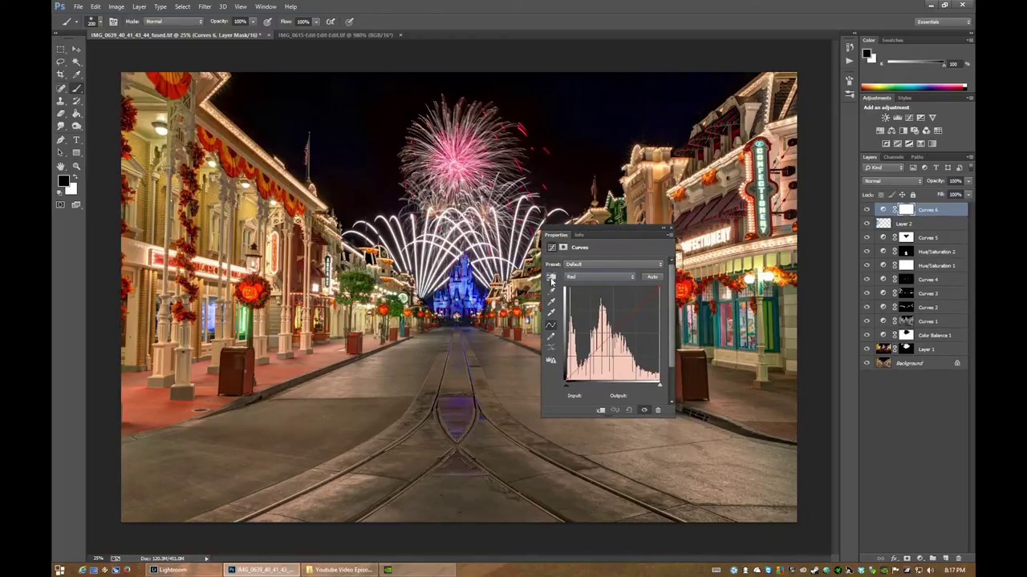
{"action": "left_click", "coordinate": [551, 279]}
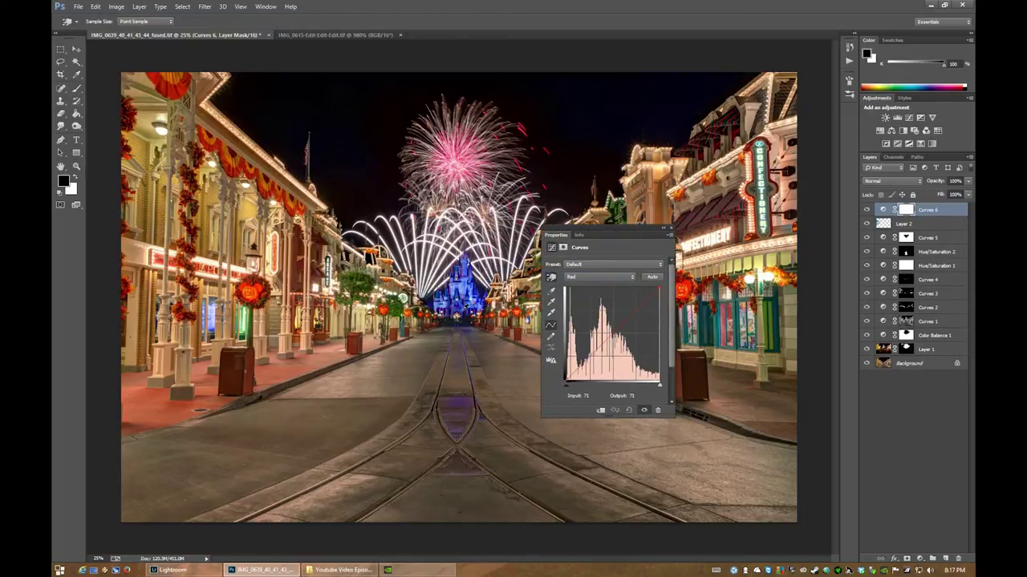
{"action": "left_click", "coordinate": [283, 369]}
{"action": "left_click_drag", "start_coordinate": [283, 372], "coordinate": [283, 359]}
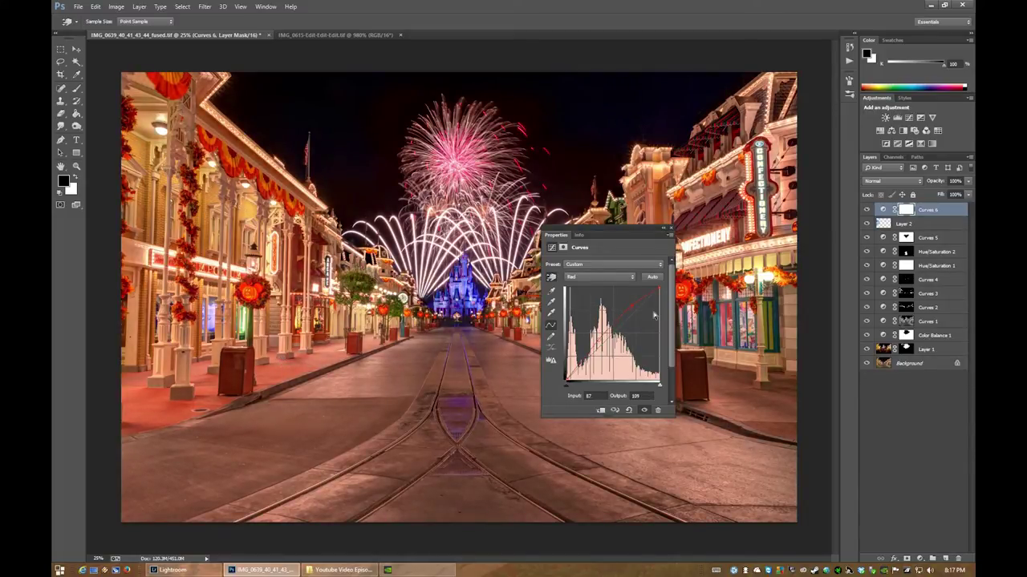
{"action": "left_click_drag", "start_coordinate": [641, 233], "coordinate": [496, 235]}
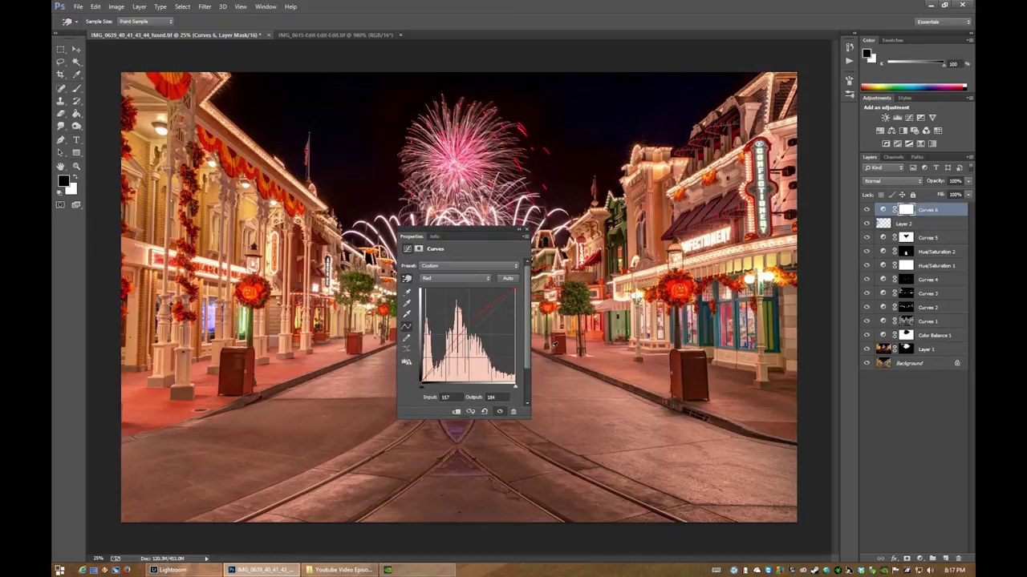
- Invert the Curves 6 mask and paint the effect back in with a 200 brush
{"action": "key", "text": "ctrl+i"}
{"action": "key", "text": "b"}
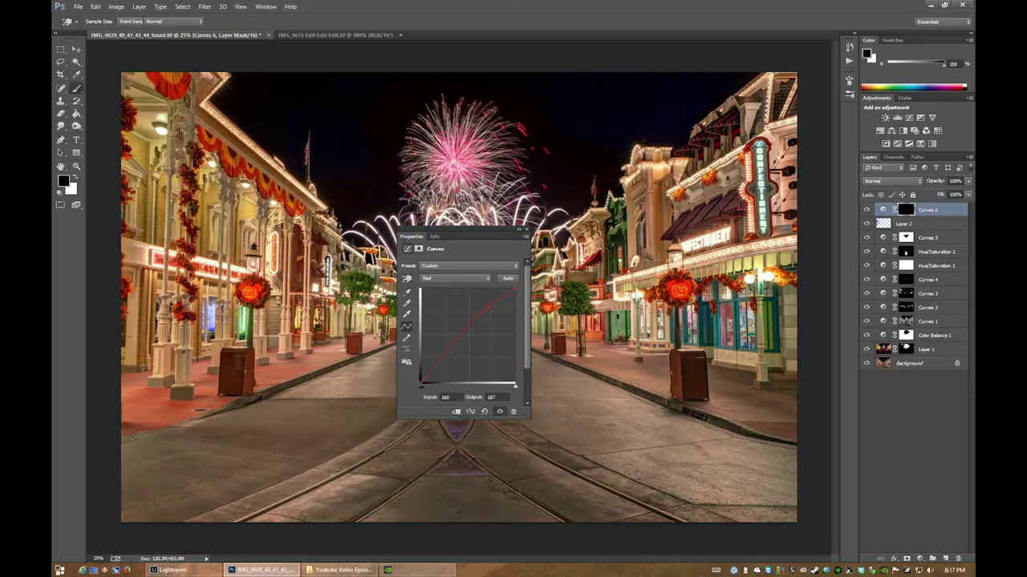
{"action": "left_click_drag", "start_coordinate": [501, 235], "coordinate": [454, 229]}
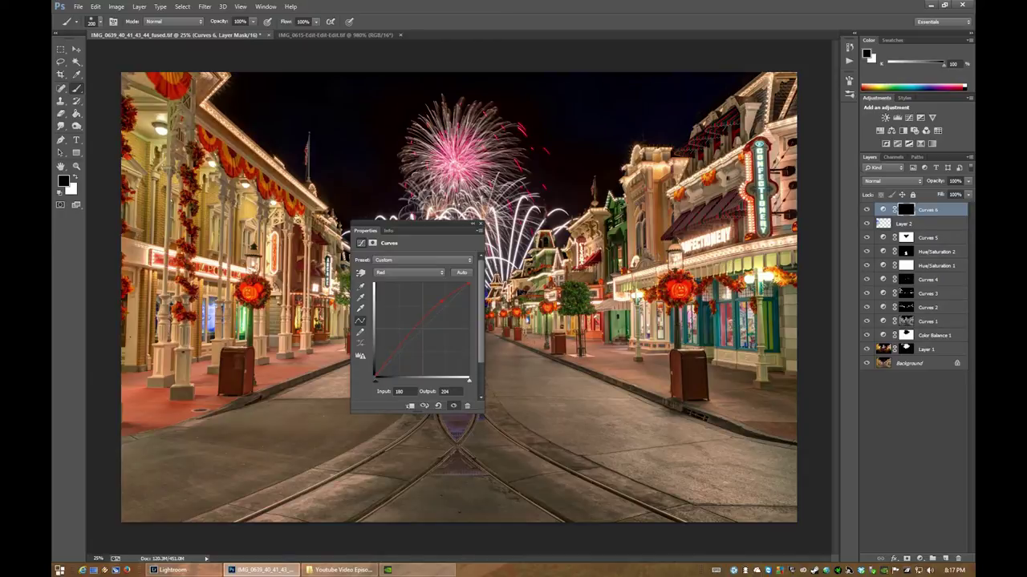
{"action": "key", "text": "x"}
{"action": "key", "text": "bracketleft"}
{"action": "key", "text": "bracketleft"}
{"action": "key", "text": "bracketleft"}
{"action": "key", "text": "bracketright"}
{"action": "key", "text": "bracketright"}
{"action": "key", "text": "bracketright"}
{"action": "key", "text": "x"}
{"action": "key", "text": "x"}
{"action": "key", "text": "x"}
{"action": "key", "text": "x"}
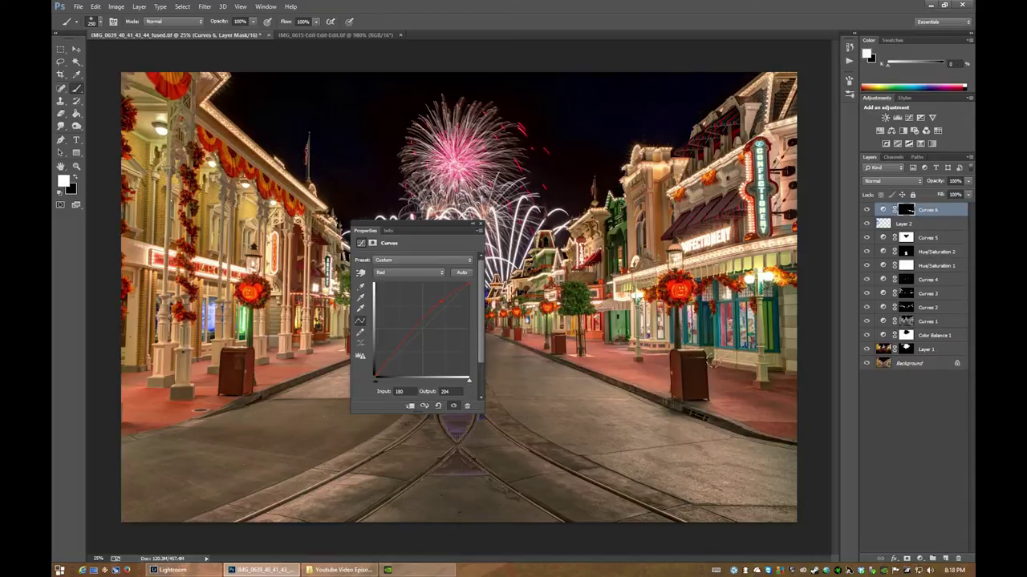
{"action": "key", "text": "x"}
- Close the Curves 6 settings and set its opacity to 73%
{"action": "left_click", "coordinate": [479, 225]}
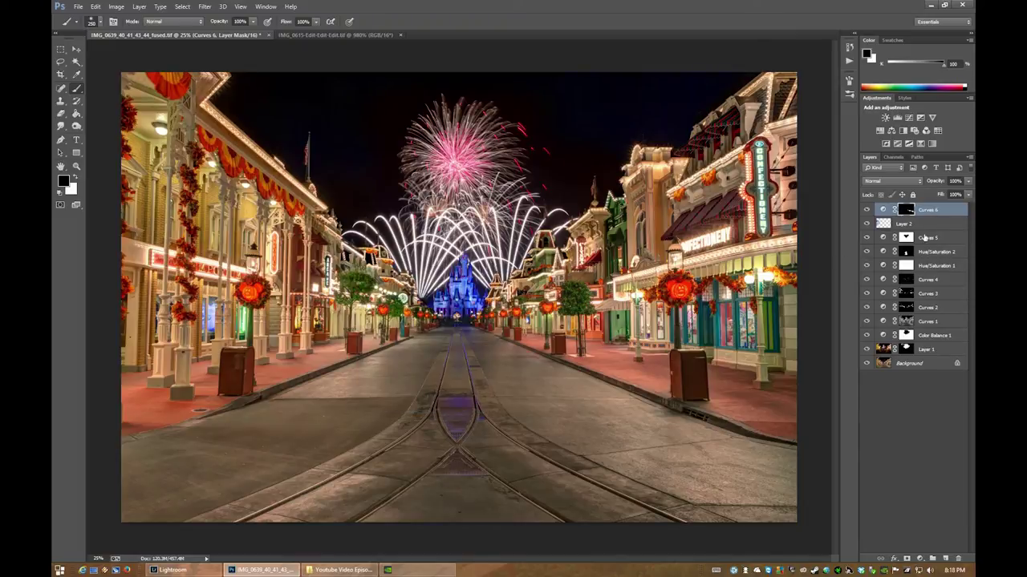
{"action": "left_click", "coordinate": [967, 194]}
{"action": "left_click_drag", "start_coordinate": [967, 194], "coordinate": [956, 195]}
{"action": "left_click_drag", "start_coordinate": [955, 194], "coordinate": [954, 194]}
{"action": "left_click", "coordinate": [864, 212]}
{"action": "left_click", "coordinate": [909, 118]}
- Switch Curves 7 to the Green channel and pull its midpoint slightly down
{"action": "left_click", "coordinate": [405, 273]}
{"action": "left_click", "coordinate": [379, 298]}
{"action": "left_click_drag", "start_coordinate": [430, 224], "coordinate": [634, 205]}
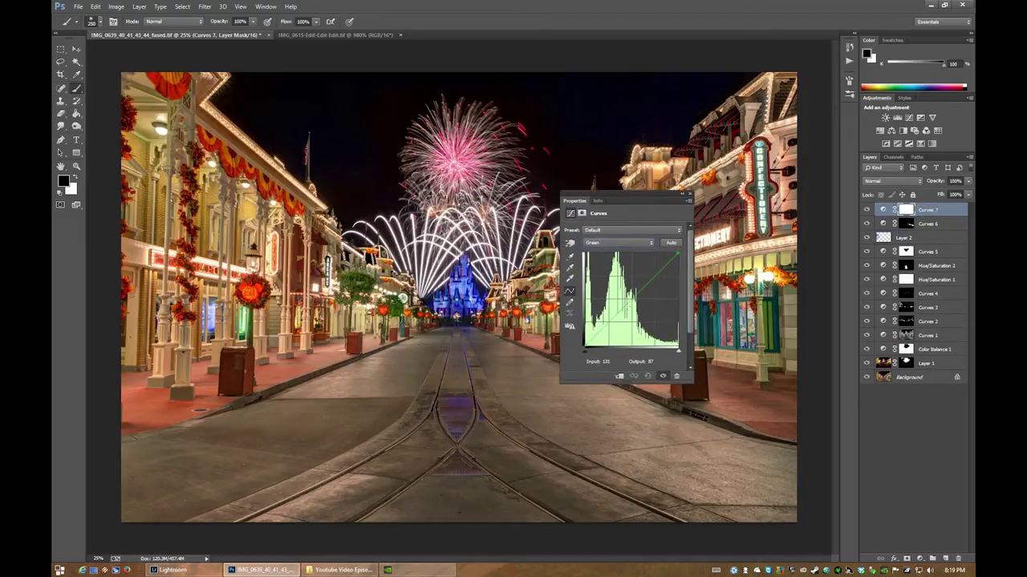
{"action": "left_click_drag", "start_coordinate": [625, 303], "coordinate": [625, 306]}
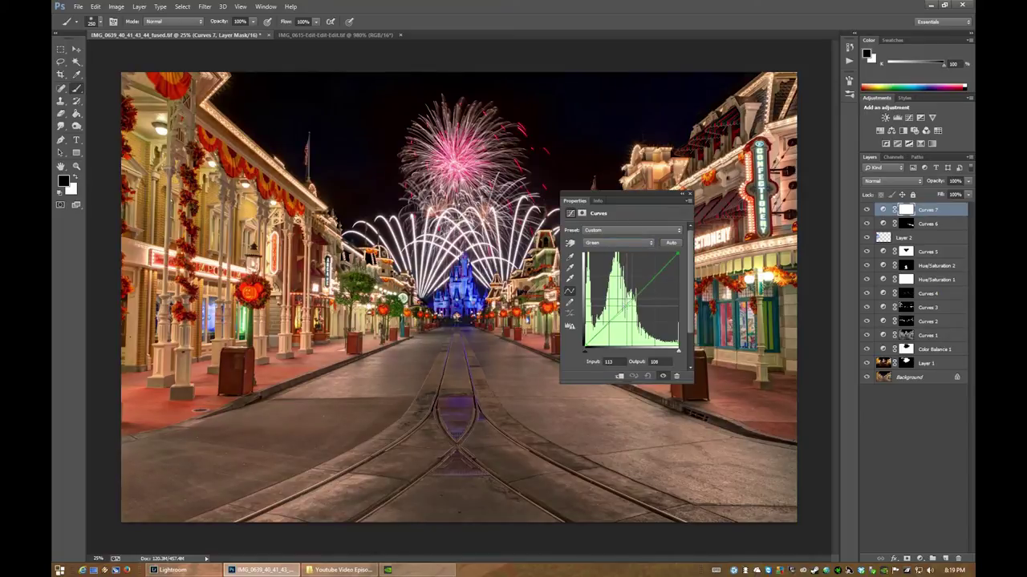
{"action": "left_click_drag", "start_coordinate": [626, 307], "coordinate": [629, 304]}
- Toggle Curves 7 to compare before and after, then close its settings
{"action": "left_click", "coordinate": [866, 209]}
{"action": "left_click", "coordinate": [866, 209]}
{"action": "left_click", "coordinate": [866, 209]}
{"action": "left_click", "coordinate": [865, 209]}
{"action": "left_click", "coordinate": [864, 211]}
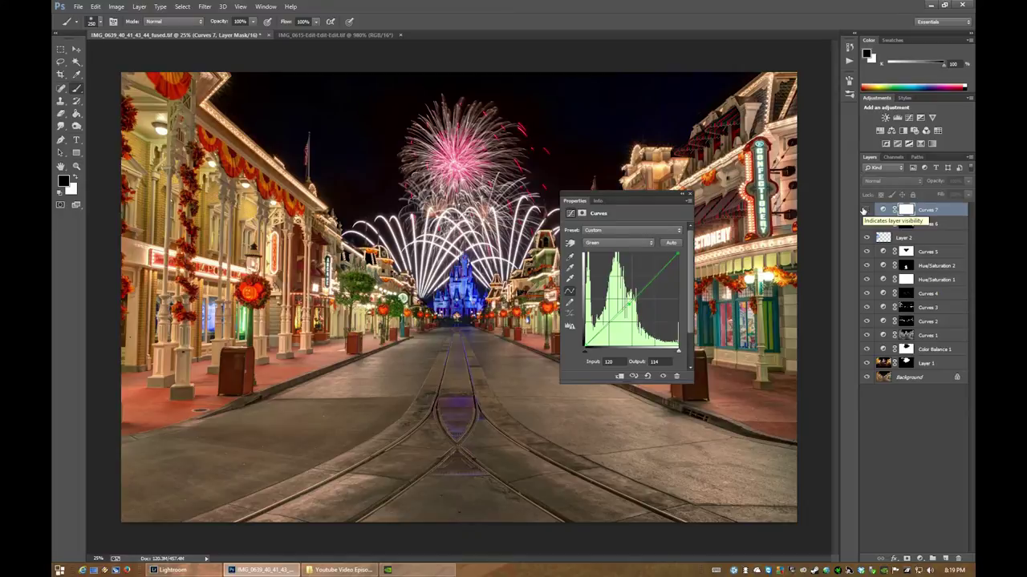
{"action": "left_click", "coordinate": [865, 209]}
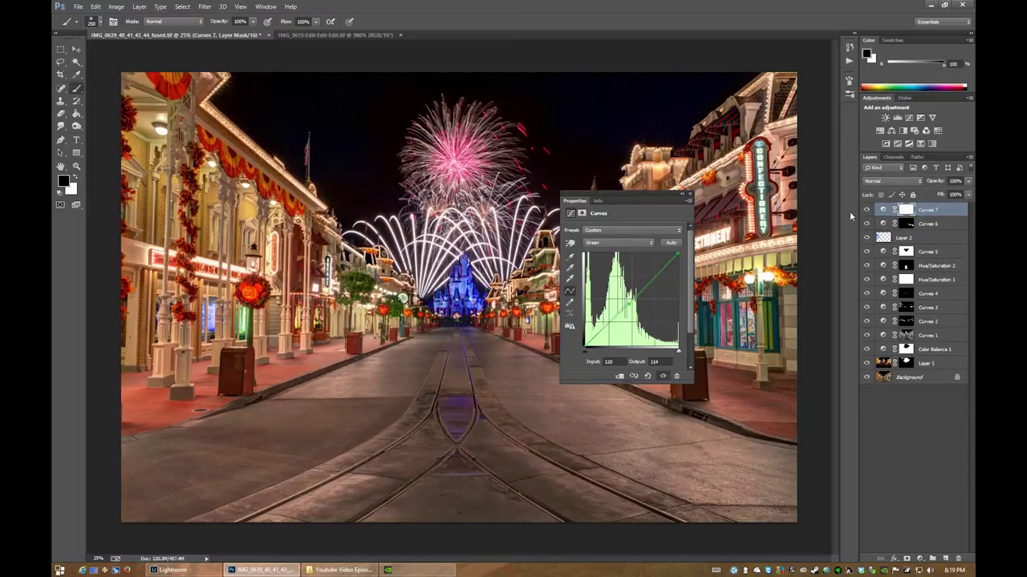
{"action": "left_click", "coordinate": [688, 196]}
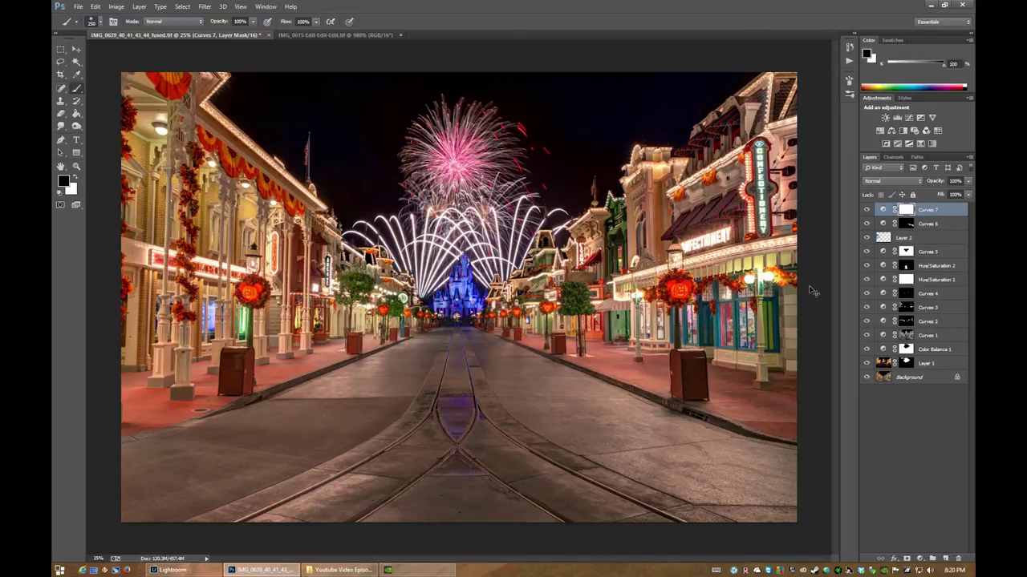
{"action": "key", "text": "ctrl+shift+n"}
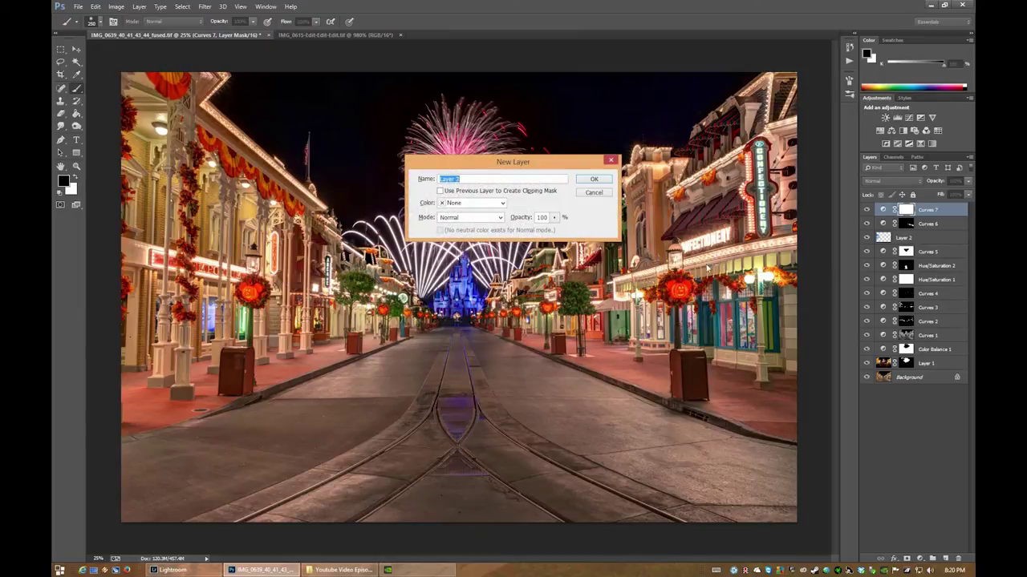
- Create Layer 3 and pick a pale yellow sampled from the pumpkin wreath
{"action": "key", "text": "Return"}
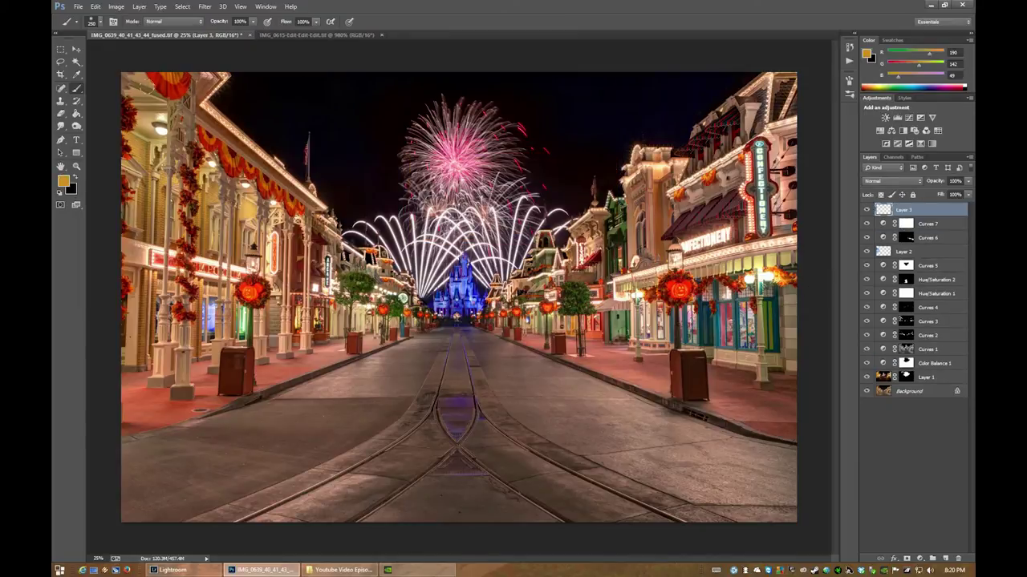
{"action": "left_click", "coordinate": [76, 74]}
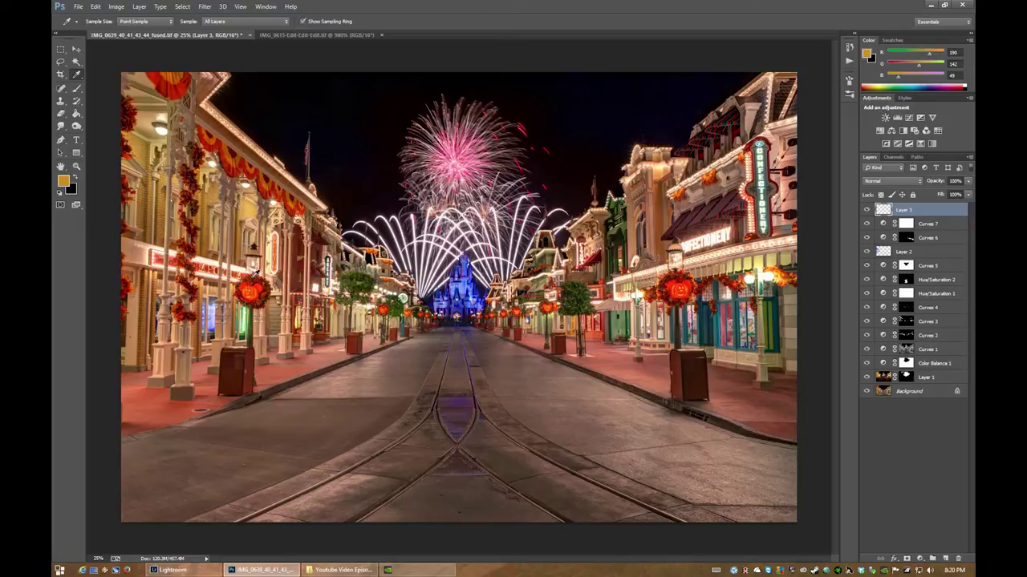
{"action": "left_click", "coordinate": [253, 287]}
{"action": "left_click_drag", "start_coordinate": [253, 285], "coordinate": [254, 283]}
{"action": "left_click", "coordinate": [63, 182]}
{"action": "left_click_drag", "start_coordinate": [494, 158], "coordinate": [456, 159]}
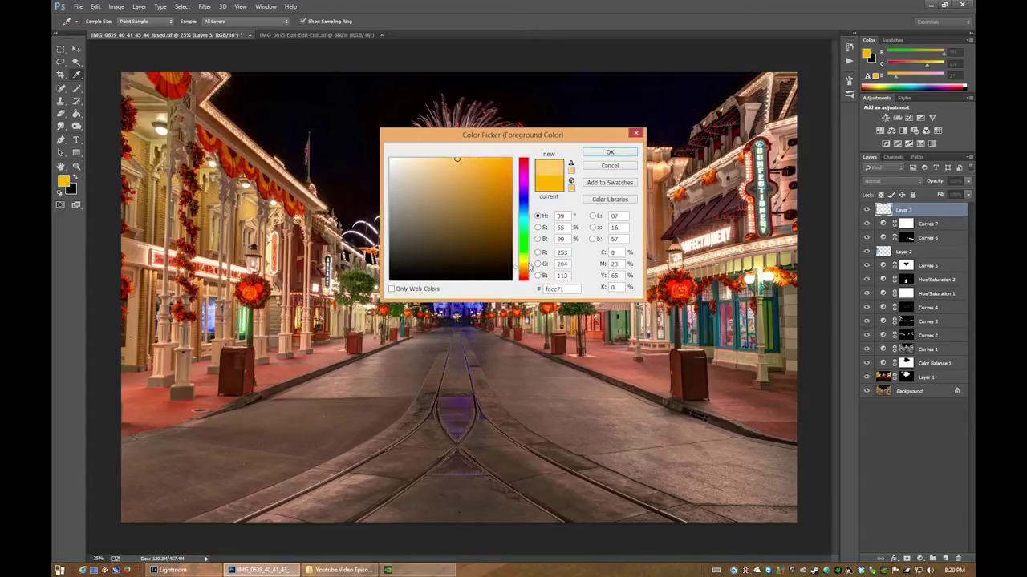
{"action": "left_click_drag", "start_coordinate": [532, 270], "coordinate": [532, 264]}
{"action": "left_click", "coordinate": [614, 157]}
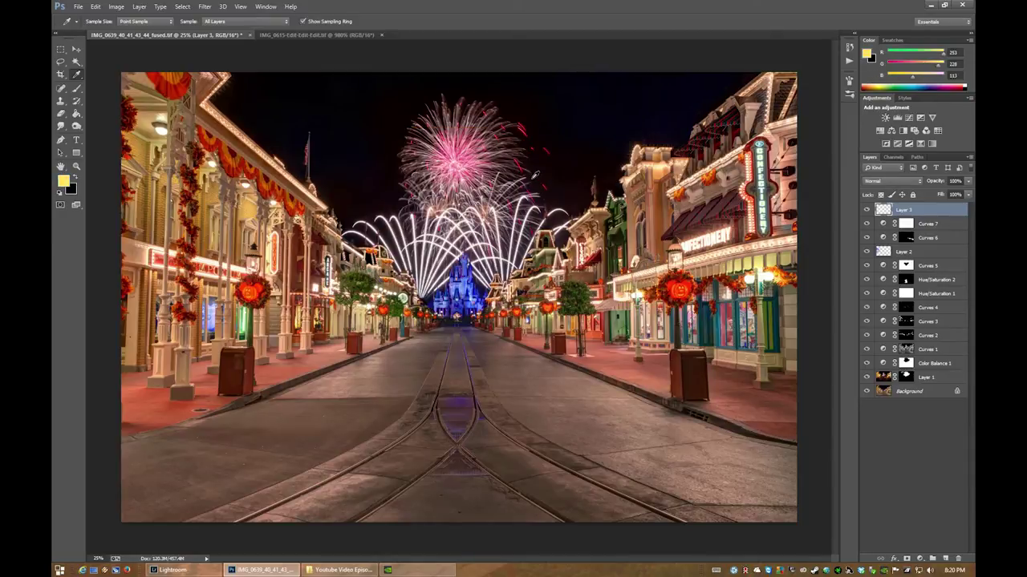
- Paint soft yellow with a 600 brush at 20% over the lit buildings, storefronts and sidewalks
{"action": "key", "text": "b"}
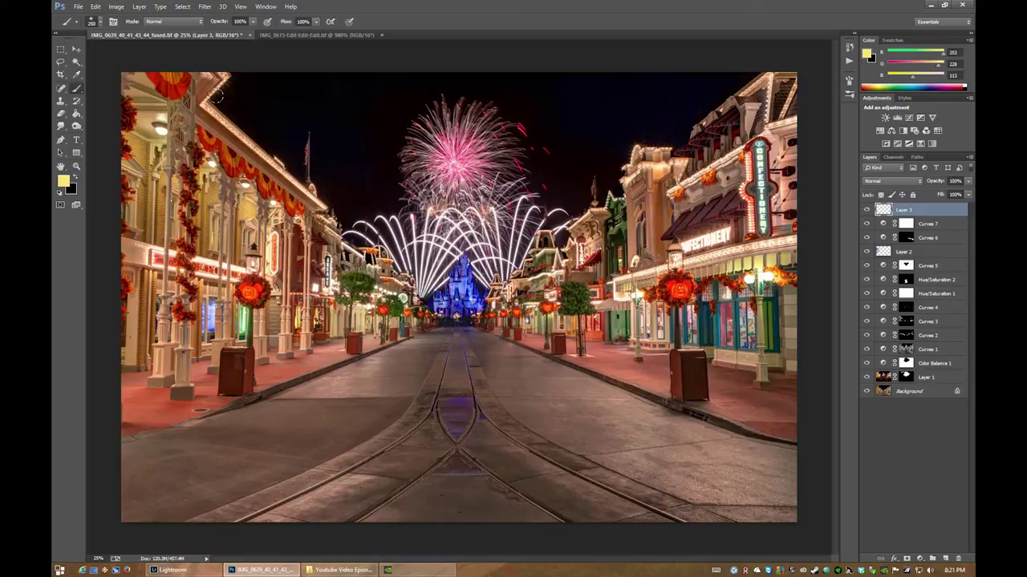
{"action": "key", "text": "2"}
{"action": "key", "text": "bracketright"}
{"action": "key", "text": "bracketright"}
{"action": "key", "text": "bracketright"}
{"action": "key", "text": "bracketright"}
{"action": "mouse_move", "coordinate": [257, 208]}
{"action": "left_mouse_down"}
{"action": "mouse_move", "coordinate": [184, 199]}
{"action": "mouse_move", "coordinate": [140, 331]}
{"action": "mouse_move", "coordinate": [241, 342]}
{"action": "mouse_move", "coordinate": [321, 321]}
{"action": "mouse_move", "coordinate": [349, 268]}
{"action": "mouse_move", "coordinate": [401, 320]}
{"action": "mouse_move", "coordinate": [377, 292]}
{"action": "left_mouse_up"}
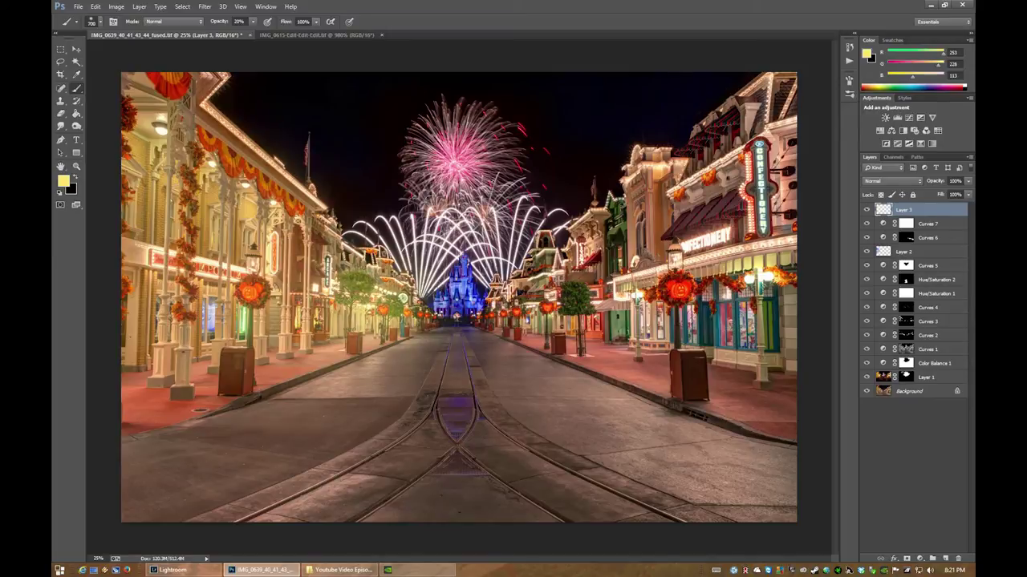
{"action": "mouse_move", "coordinate": [473, 321]}
{"action": "left_mouse_down"}
{"action": "mouse_move", "coordinate": [529, 305]}
{"action": "mouse_move", "coordinate": [561, 313]}
{"action": "mouse_move", "coordinate": [609, 249]}
{"action": "mouse_move", "coordinate": [634, 329]}
{"action": "mouse_move", "coordinate": [660, 350]}
{"action": "left_mouse_up"}
{"action": "mouse_move", "coordinate": [685, 215]}
{"action": "left_mouse_down"}
{"action": "mouse_move", "coordinate": [702, 193]}
{"action": "mouse_move", "coordinate": [754, 273]}
{"action": "mouse_move", "coordinate": [756, 374]}
{"action": "mouse_move", "coordinate": [770, 425]}
{"action": "left_mouse_up"}
{"action": "left_click_drag", "start_coordinate": [689, 321], "coordinate": [626, 353]}
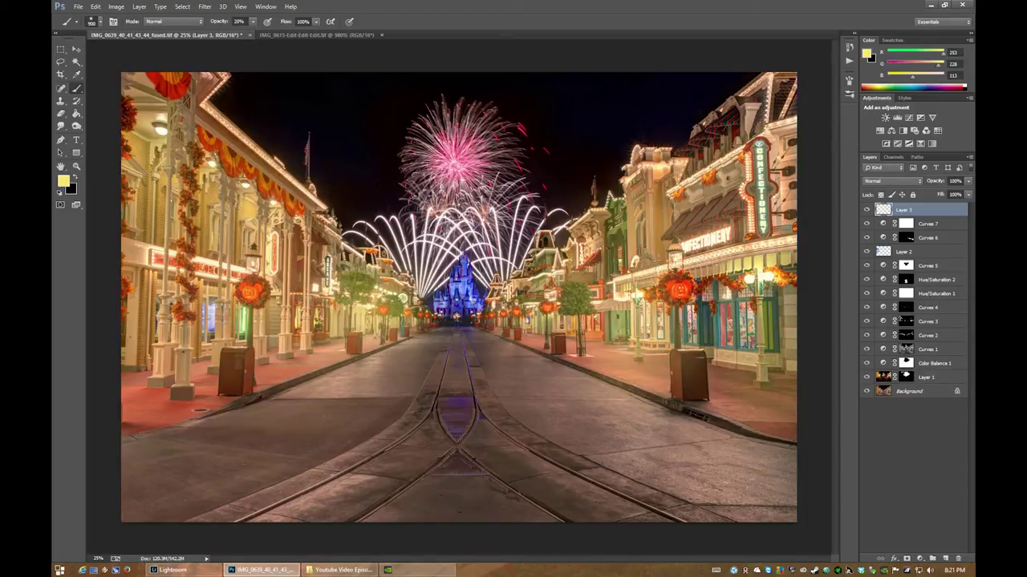
- Set Layer 3 to Soft Light and toggle it to compare before and after
{"action": "left_click", "coordinate": [881, 182]}
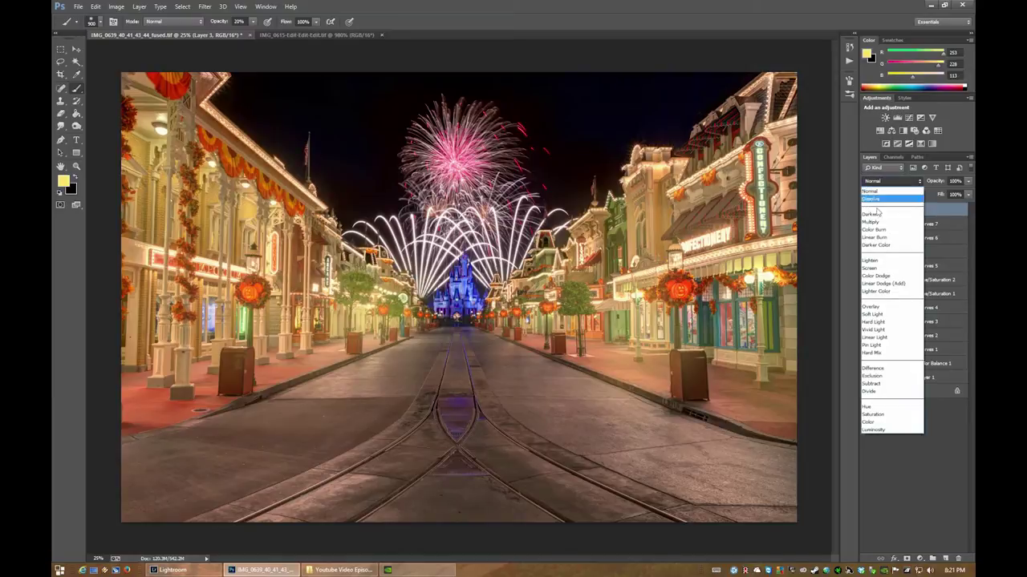
{"action": "left_click", "coordinate": [874, 315]}
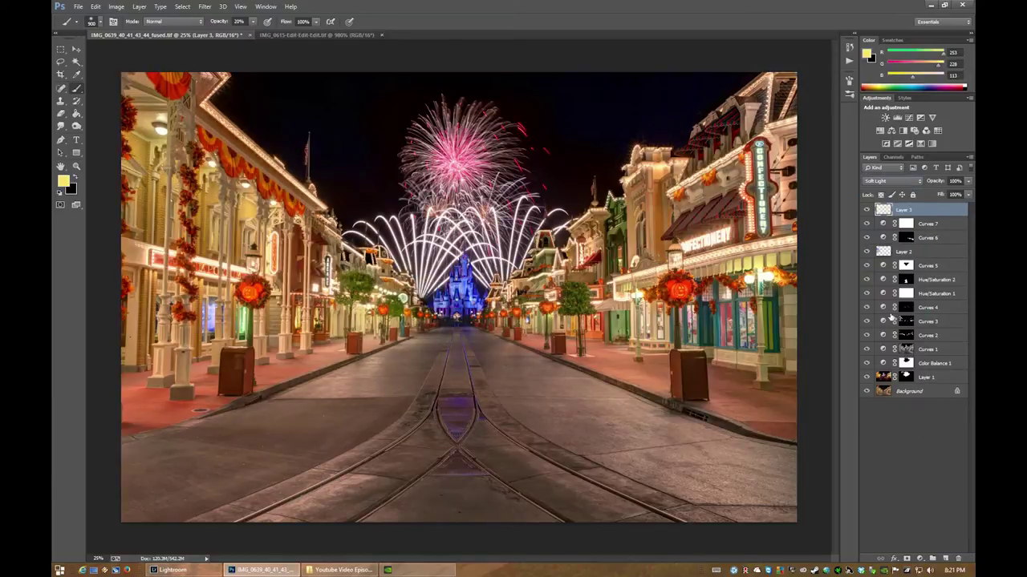
{"action": "left_click", "coordinate": [866, 210]}
{"action": "left_click", "coordinate": [866, 210]}
{"action": "left_click", "coordinate": [866, 210]}
{"action": "left_click", "coordinate": [866, 210]}
- Add a mask to Layer 3, fill it via Apply Image from the merged layers, and compare
{"action": "left_click", "coordinate": [907, 559]}
{"action": "left_click", "coordinate": [116, 7]}
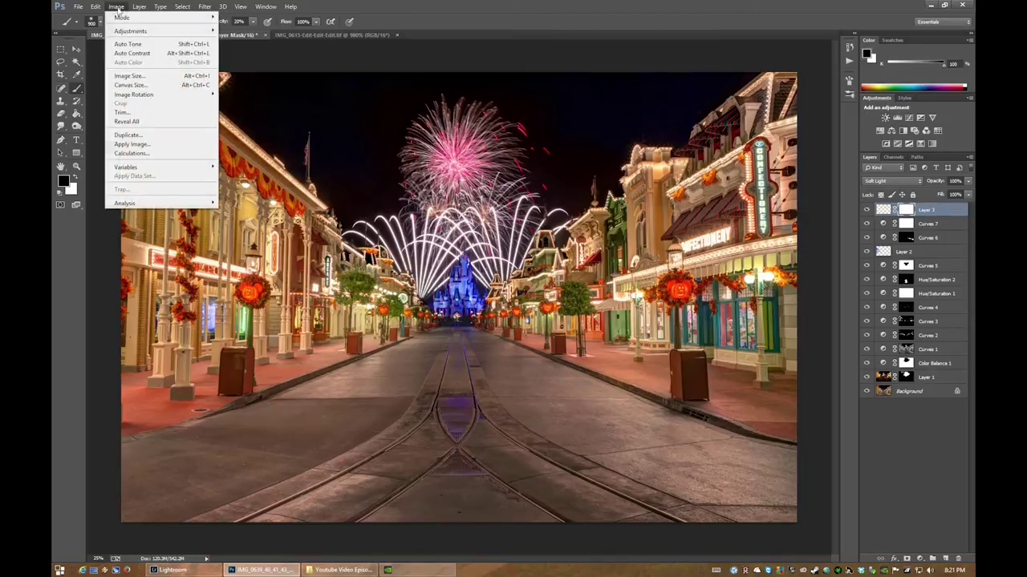
{"action": "left_click", "coordinate": [160, 144]}
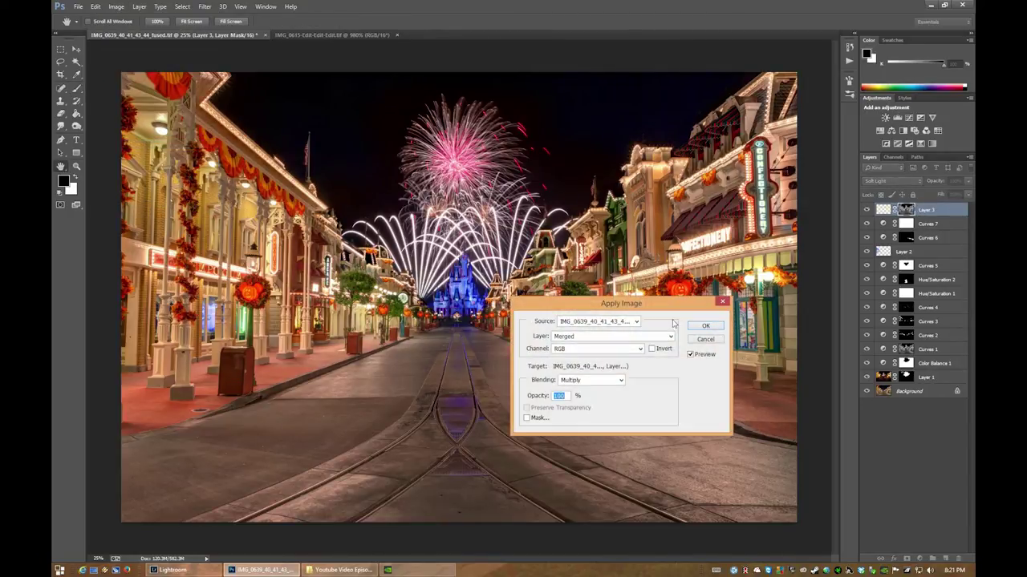
{"action": "left_click", "coordinate": [698, 326]}
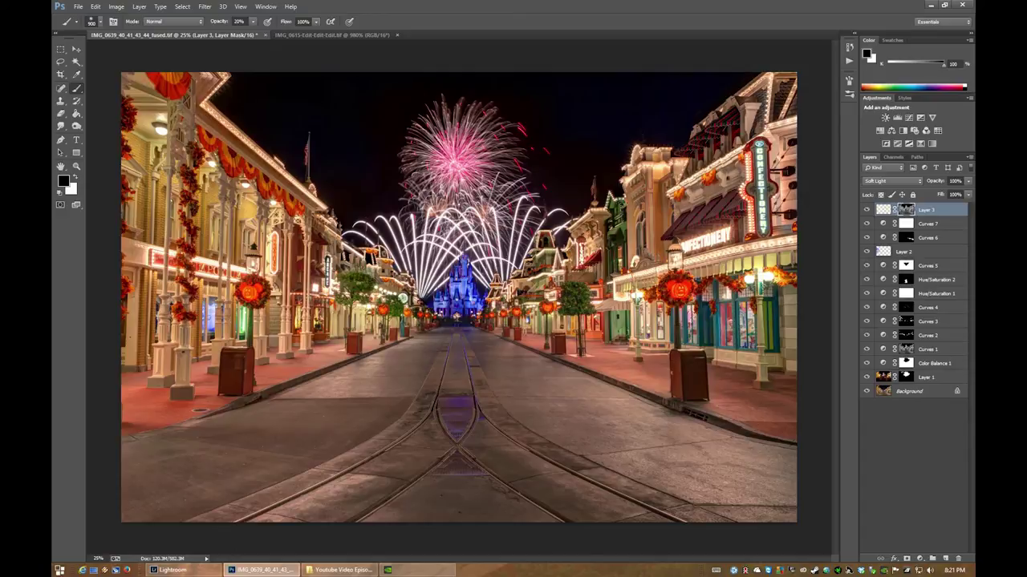
{"action": "left_click", "coordinate": [865, 210]}
{"action": "left_click", "coordinate": [866, 210]}
- Sample a pale yellow from the pumpkin area with the Eyedropper
{"action": "left_click", "coordinate": [77, 74]}
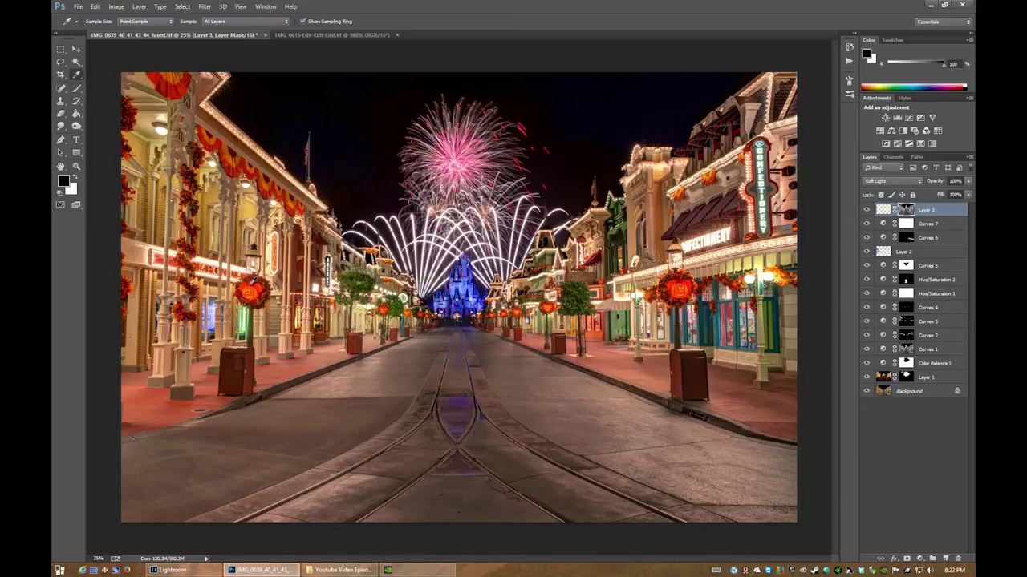
{"action": "left_click", "coordinate": [257, 294]}
{"action": "key", "text": "ctrl+shift+n"}
- Confirm Layer 4, sample orange from the pumpkin lamp, and set a 400 px brush
{"action": "key", "text": "Return"}
{"action": "left_click", "coordinate": [249, 252]}
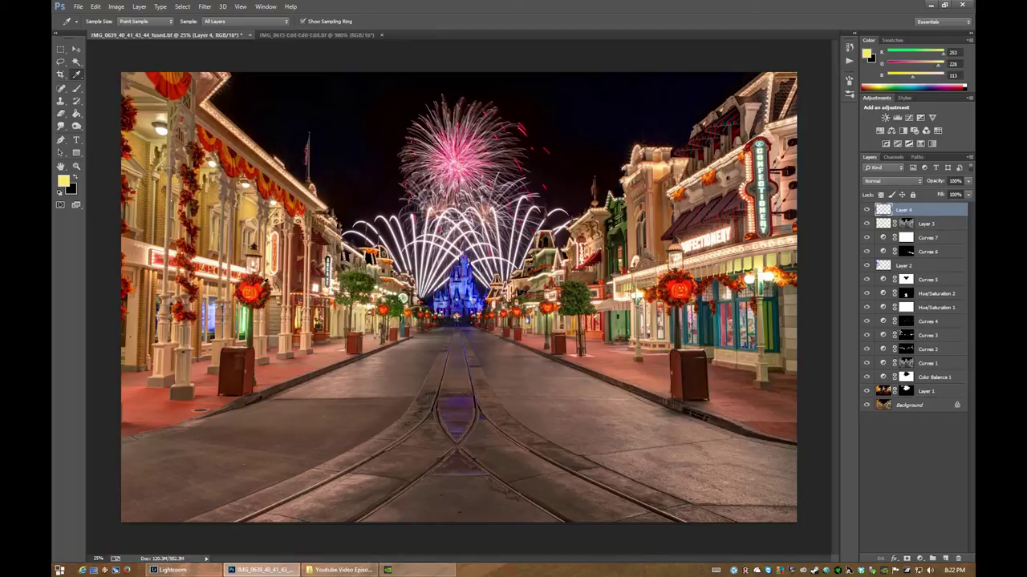
{"action": "left_click_drag", "start_coordinate": [258, 284], "coordinate": [254, 286]}
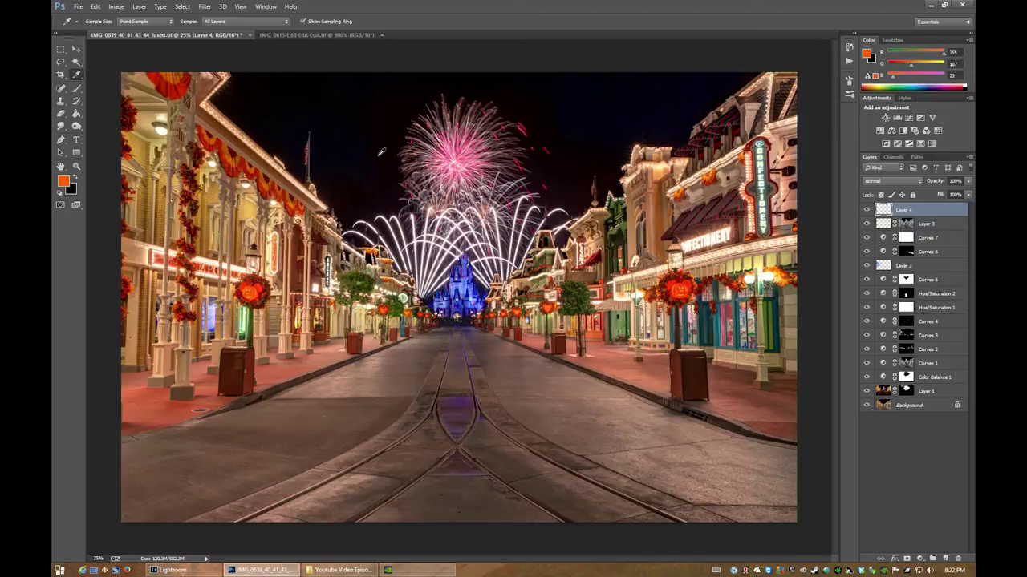
{"action": "left_click", "coordinate": [77, 88]}
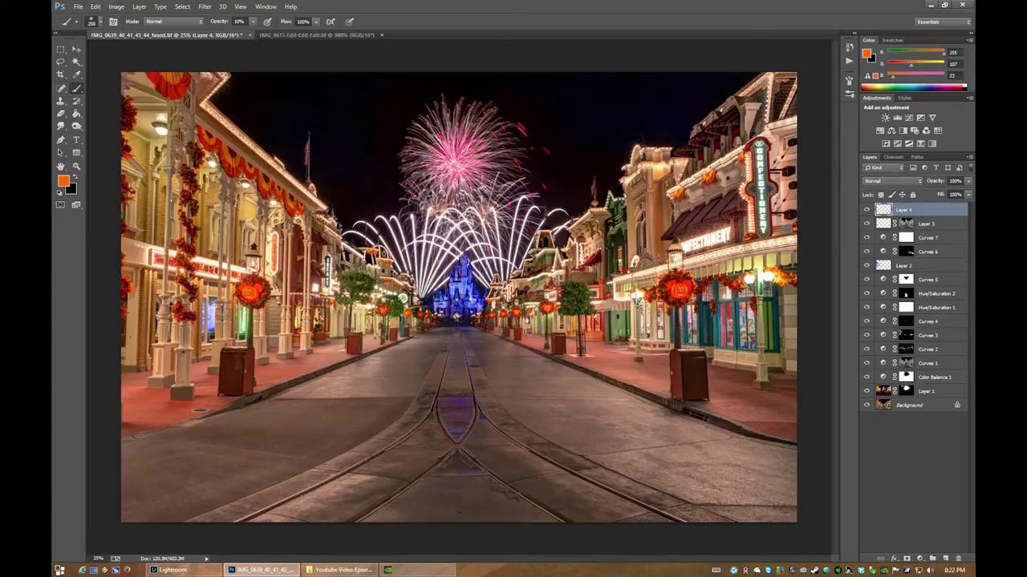
{"action": "key", "text": "bracketleft"}
{"action": "key", "text": "bracketleft"}
{"action": "key", "text": "bracketright"}
{"action": "key", "text": "bracketright"}
{"action": "key", "text": "bracketright"}
- Blend Layer 4 in Soft Light and toggle its visibility to compare before and after
{"action": "left_click", "coordinate": [914, 180]}
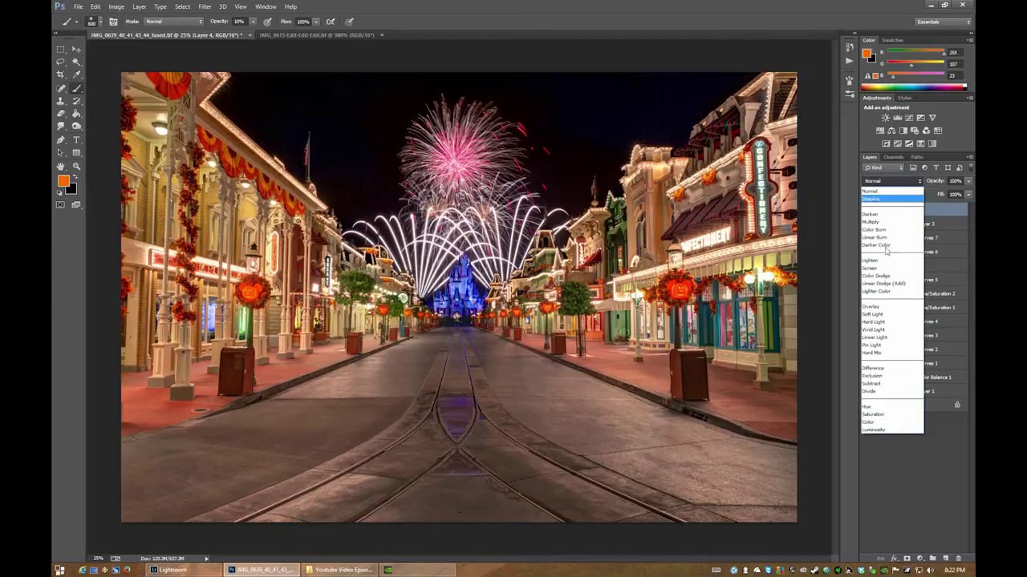
{"action": "left_click", "coordinate": [880, 317]}
{"action": "left_click", "coordinate": [865, 210]}
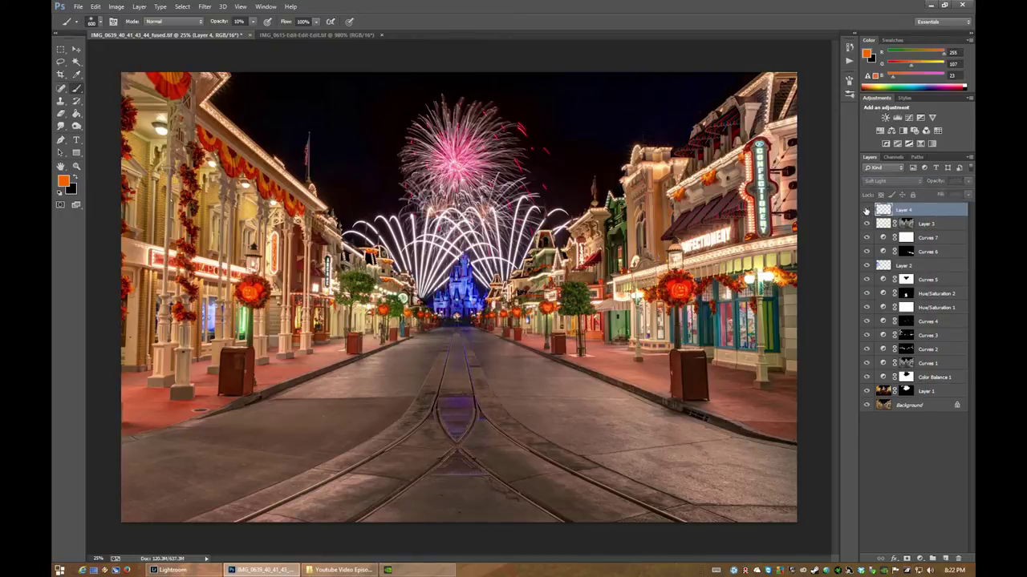
{"action": "left_click", "coordinate": [866, 210]}
{"action": "left_click", "coordinate": [865, 210]}
{"action": "left_click", "coordinate": [865, 210]}
{"action": "left_click", "coordinate": [866, 210]}
{"action": "left_click", "coordinate": [865, 210]}
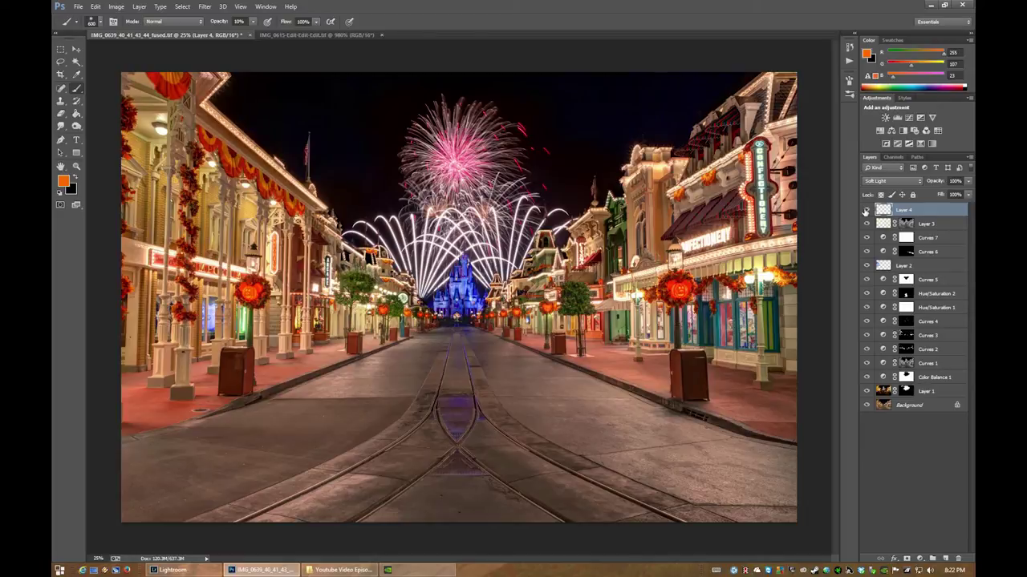
- Lower Layer 4 to about 80% opacity, enlarge the brush to 1300 px, and start a new layer
{"action": "left_click", "coordinate": [968, 195]}
{"action": "left_click_drag", "start_coordinate": [957, 194], "coordinate": [959, 195]}
{"action": "left_click", "coordinate": [799, 4]}
{"action": "key", "text": "bracketright"}
{"action": "key", "text": "bracketright"}
{"action": "key", "text": "bracketright"}
{"action": "key", "text": "bracketright"}
{"action": "key", "text": "ctrl+shift+n"}
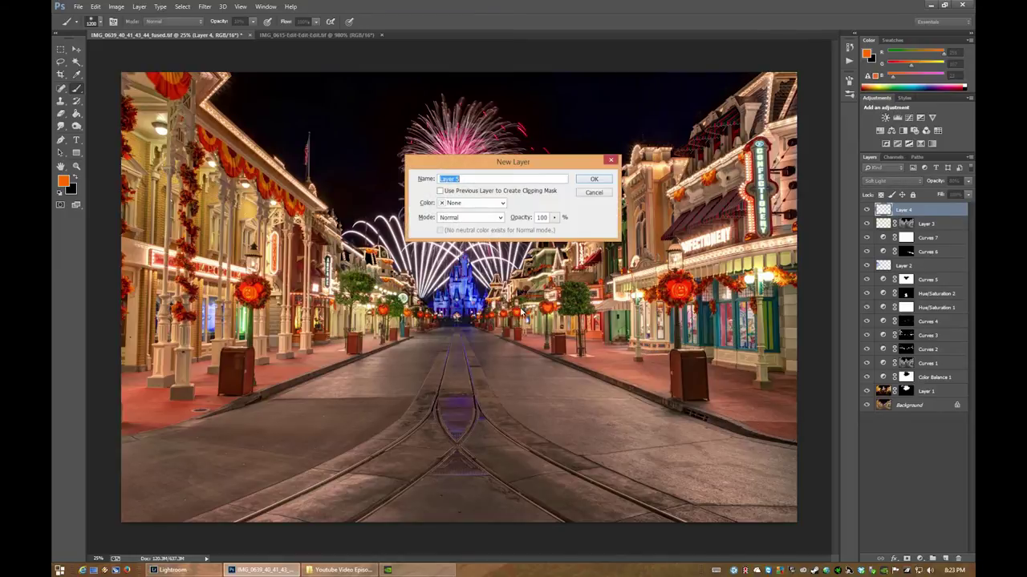
- Confirm Layer 5, sample a pink from the image, and brush it over the road centre
{"action": "key", "text": "Return"}
{"action": "left_click", "coordinate": [76, 74]}
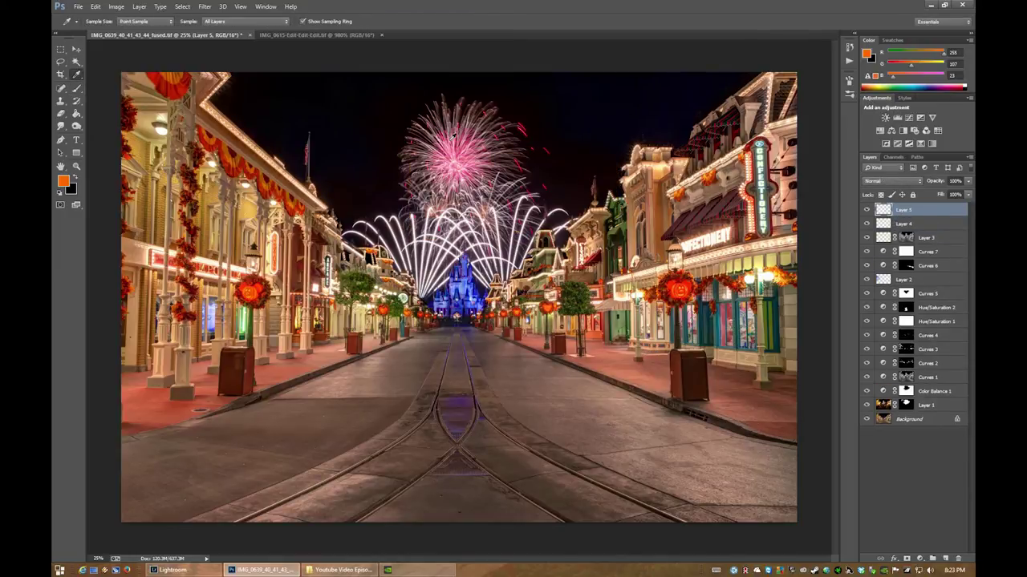
{"action": "left_click_drag", "start_coordinate": [453, 141], "coordinate": [449, 157]}
{"action": "key", "text": "b"}
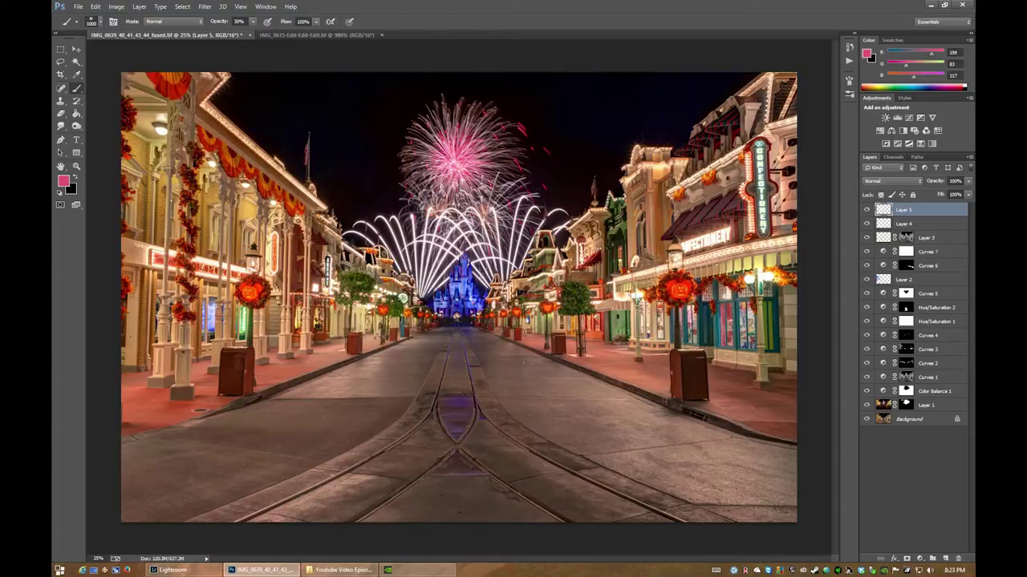
{"action": "left_click_drag", "start_coordinate": [512, 423], "coordinate": [391, 415]}
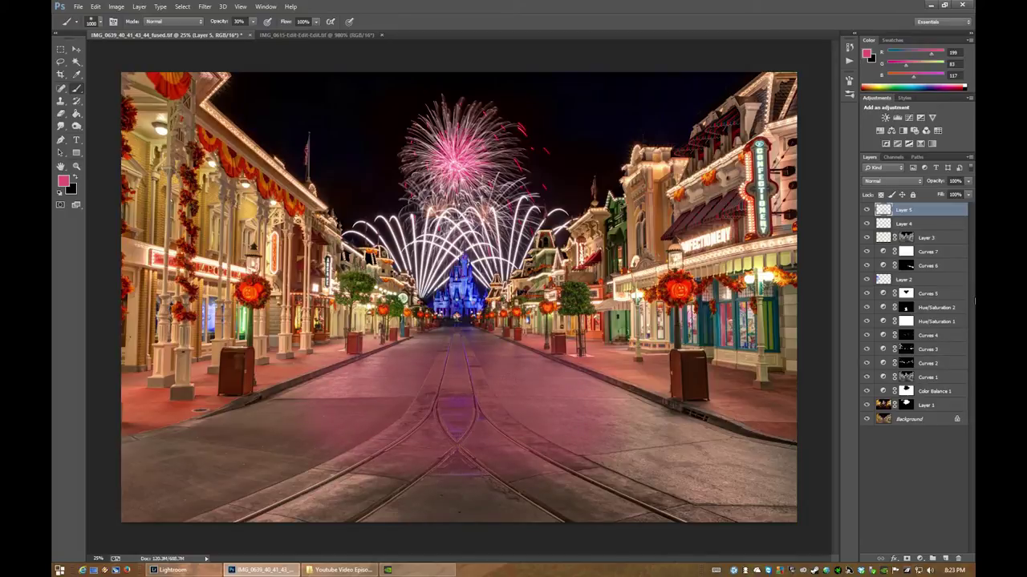
- Change Layer 5's blend mode from Overlay to Soft Light
{"action": "left_click", "coordinate": [897, 185]}
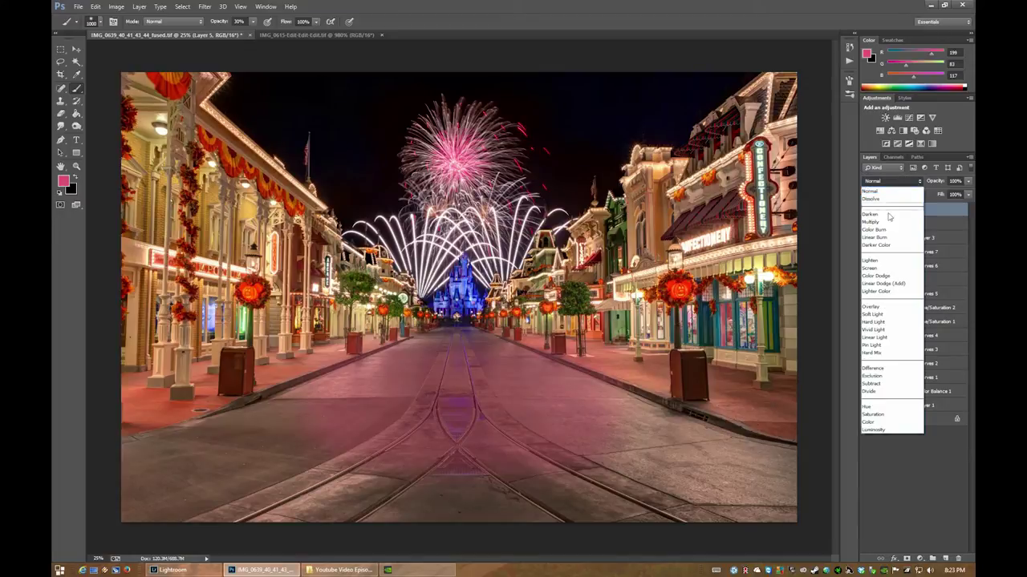
{"action": "left_click", "coordinate": [877, 307]}
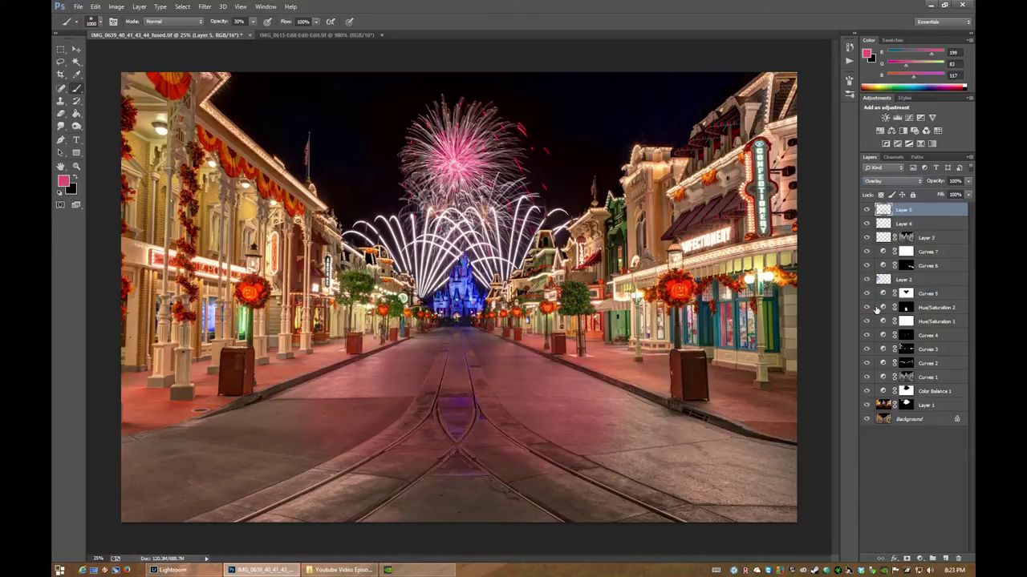
{"action": "key", "text": "Down"}
- Add a mask to Layer 5 and fill it with the merged image using Apply Image
{"action": "left_click", "coordinate": [906, 559]}
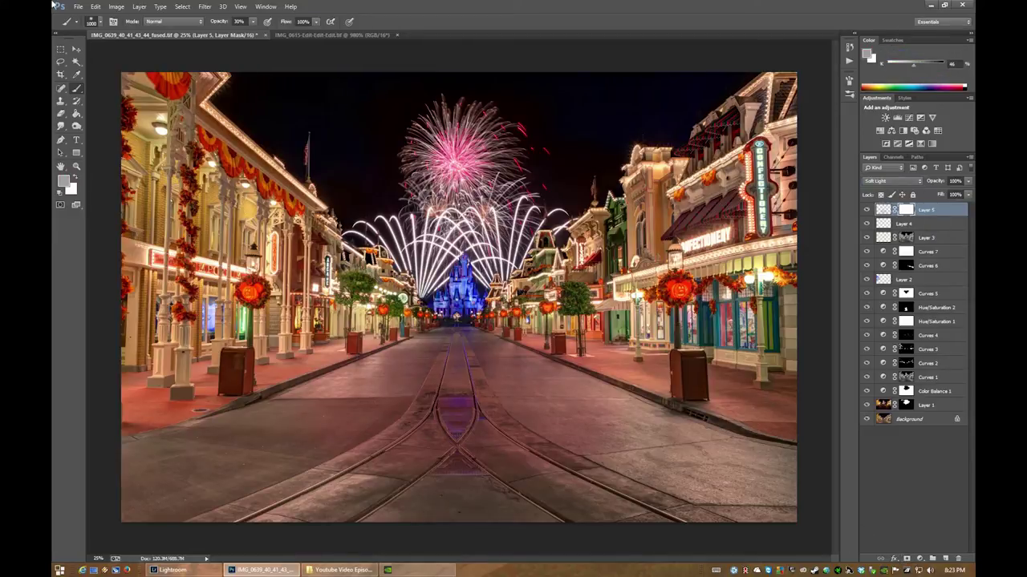
{"action": "left_click", "coordinate": [117, 6]}
{"action": "left_click", "coordinate": [148, 148]}
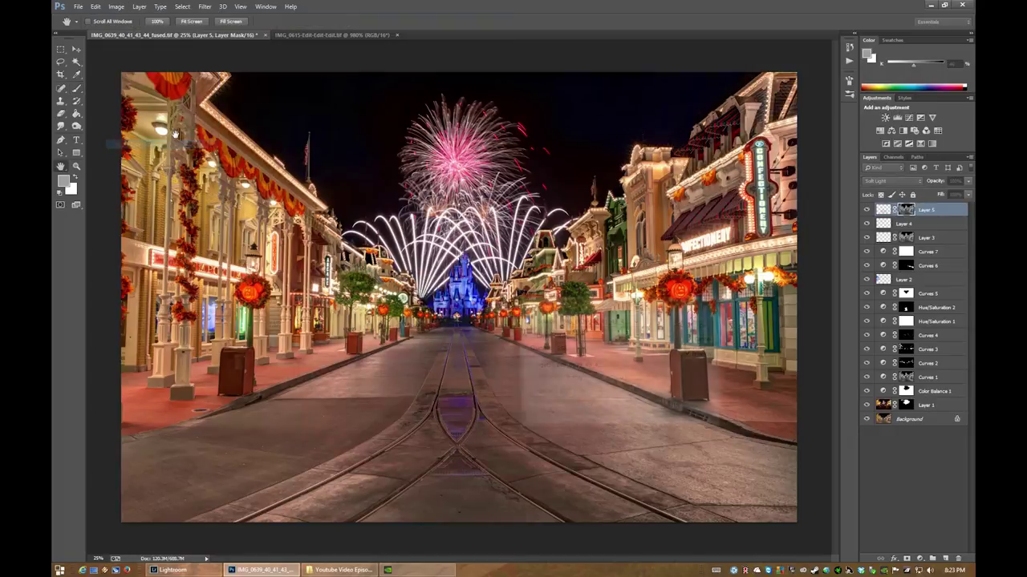
{"action": "key", "text": "Return"}
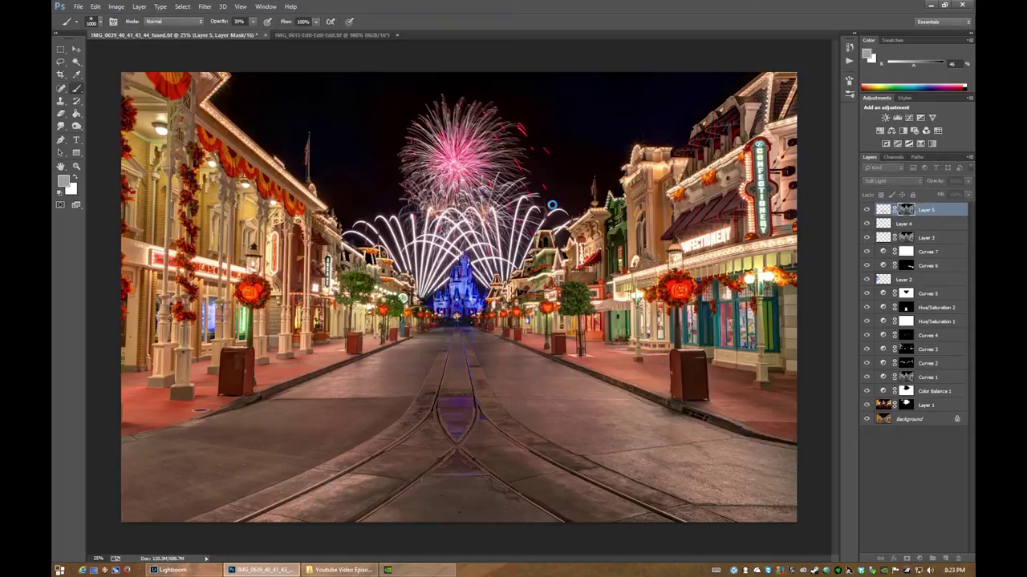
- Lower Layer 5 to about 57% opacity, compare it on and off, and start a new layer
{"action": "left_click", "coordinate": [968, 182]}
{"action": "left_click_drag", "start_coordinate": [957, 195], "coordinate": [946, 196]}
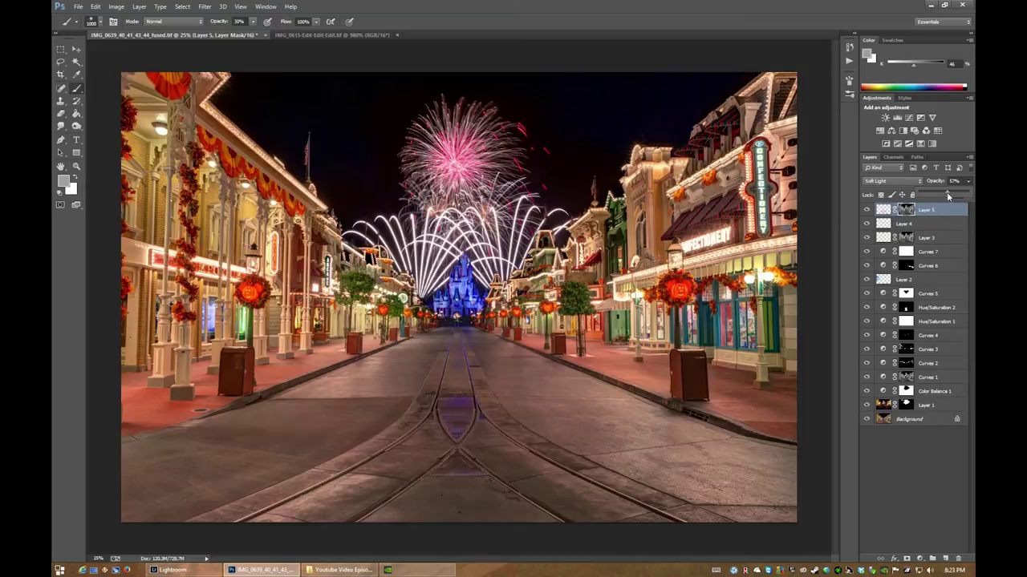
{"action": "left_click", "coordinate": [865, 213]}
{"action": "left_click", "coordinate": [865, 211]}
{"action": "left_click", "coordinate": [865, 212]}
{"action": "left_click", "coordinate": [883, 210]}
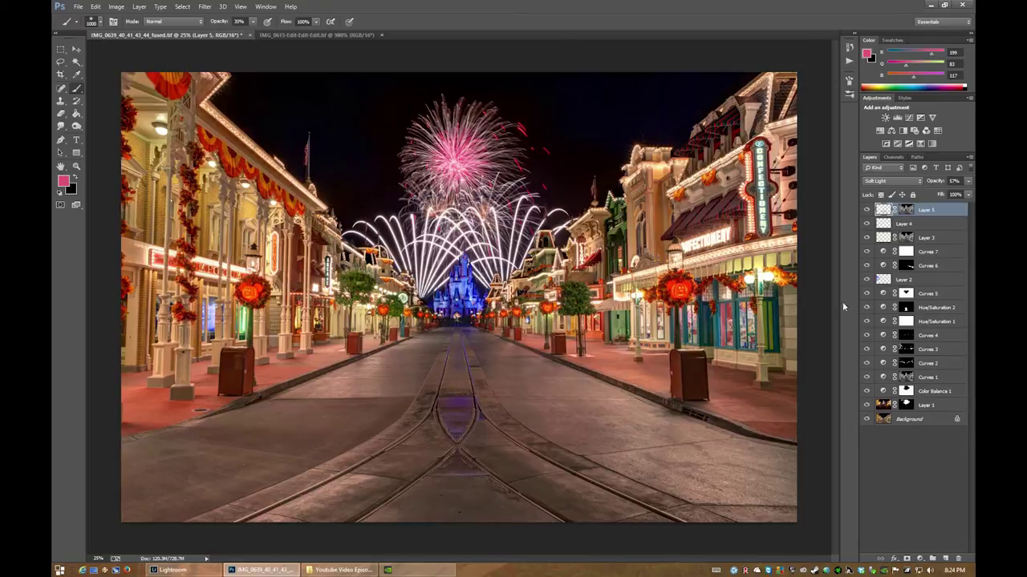
{"action": "key", "text": "ctrl+shift+n"}
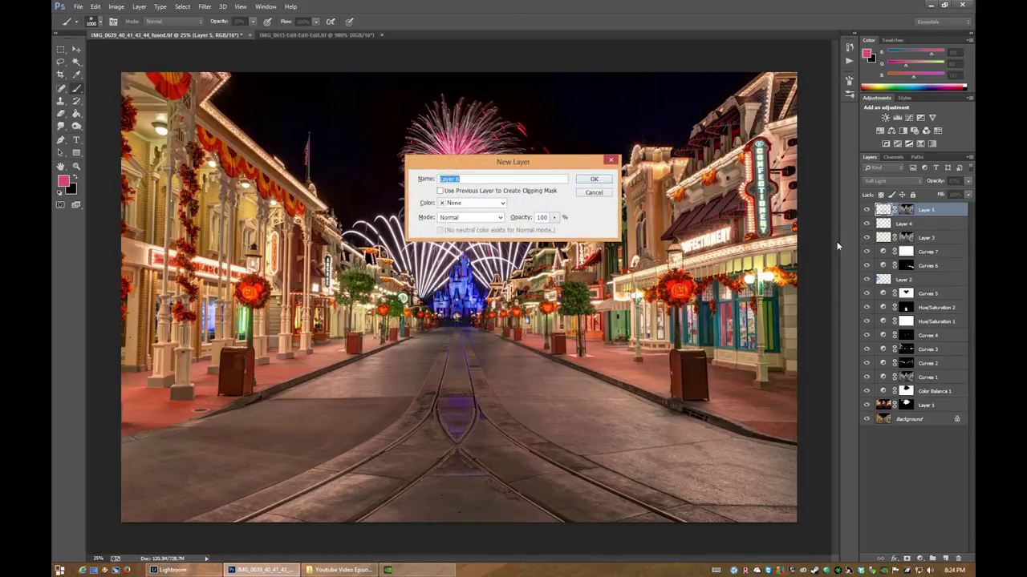
- Paint white over the street near the castle on Layer 6, set it to Soft Light, and add a mask
{"action": "key", "text": "Return"}
{"action": "key", "text": "d"}
{"action": "key", "text": "x"}
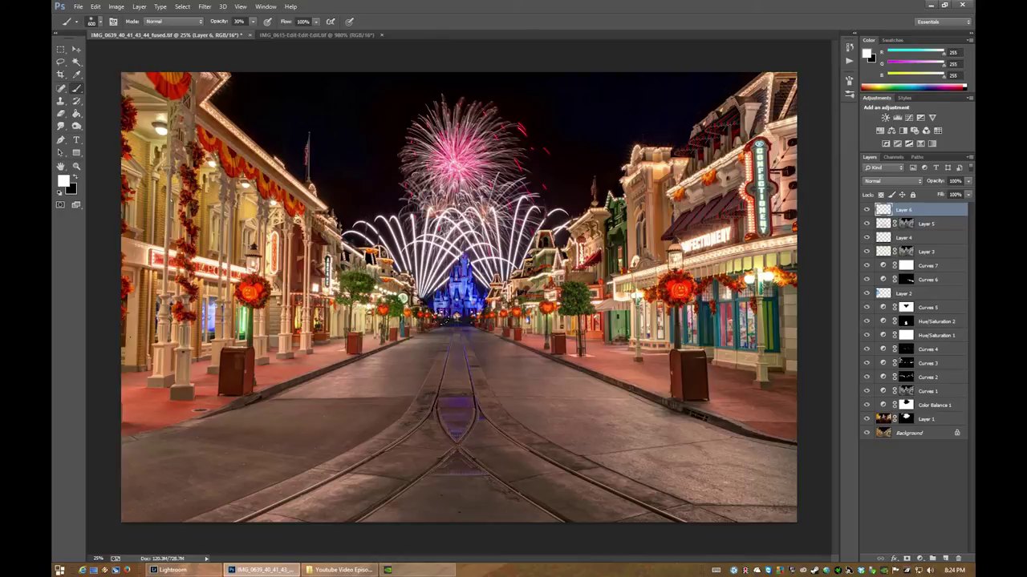
{"action": "mouse_move", "coordinate": [473, 324]}
{"action": "left_mouse_down"}
{"action": "mouse_move", "coordinate": [431, 325]}
{"action": "mouse_move", "coordinate": [425, 341]}
{"action": "mouse_move", "coordinate": [494, 351]}
{"action": "mouse_move", "coordinate": [484, 353]}
{"action": "left_mouse_up"}
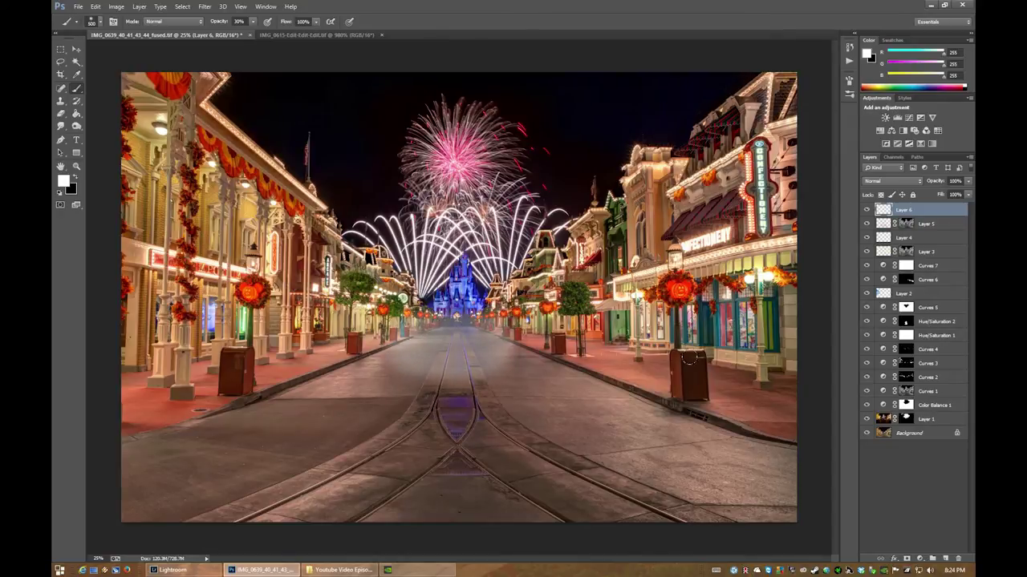
{"action": "left_click", "coordinate": [892, 181]}
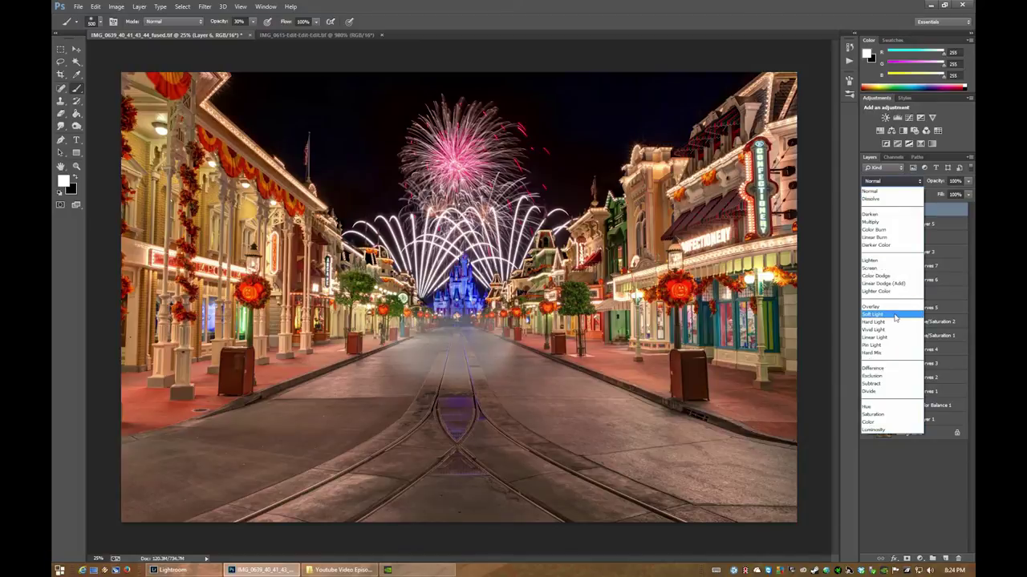
{"action": "left_click", "coordinate": [895, 318]}
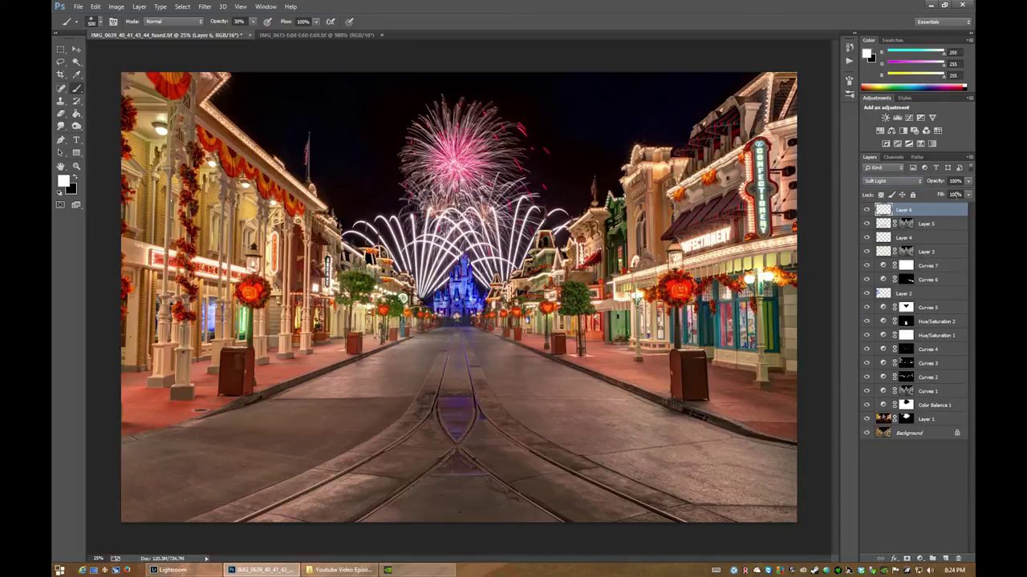
{"action": "left_click", "coordinate": [906, 558]}
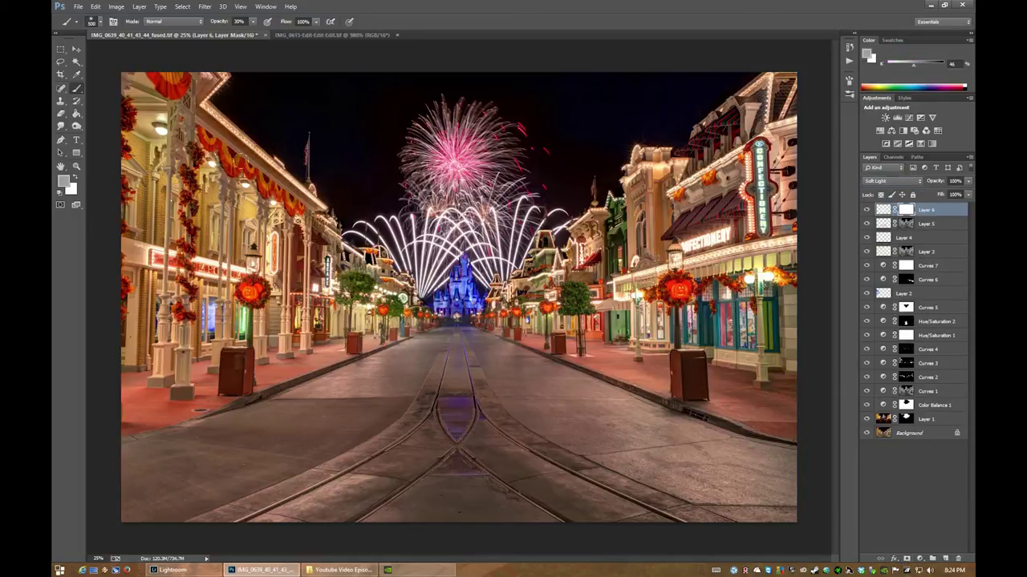
- Fill Layer 6's mask with the merged image using Apply Image
{"action": "left_click", "coordinate": [94, 6]}
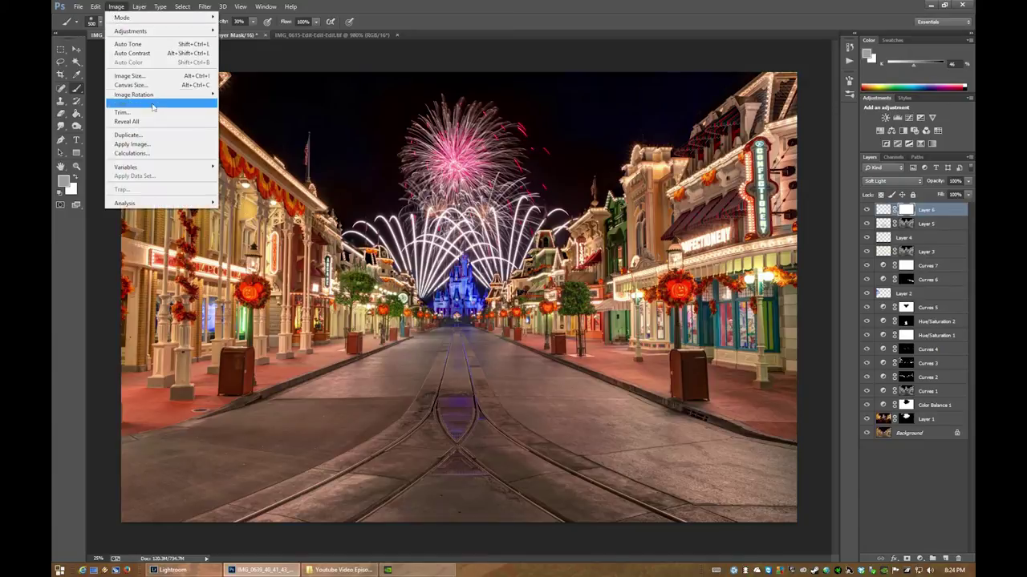
{"action": "left_click", "coordinate": [152, 145]}
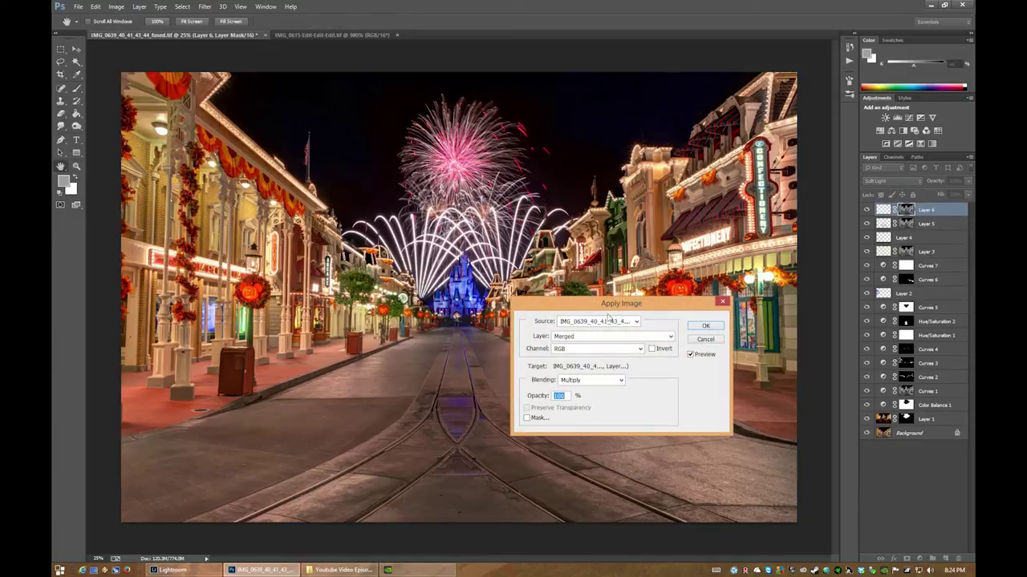
{"action": "key", "text": "Return"}
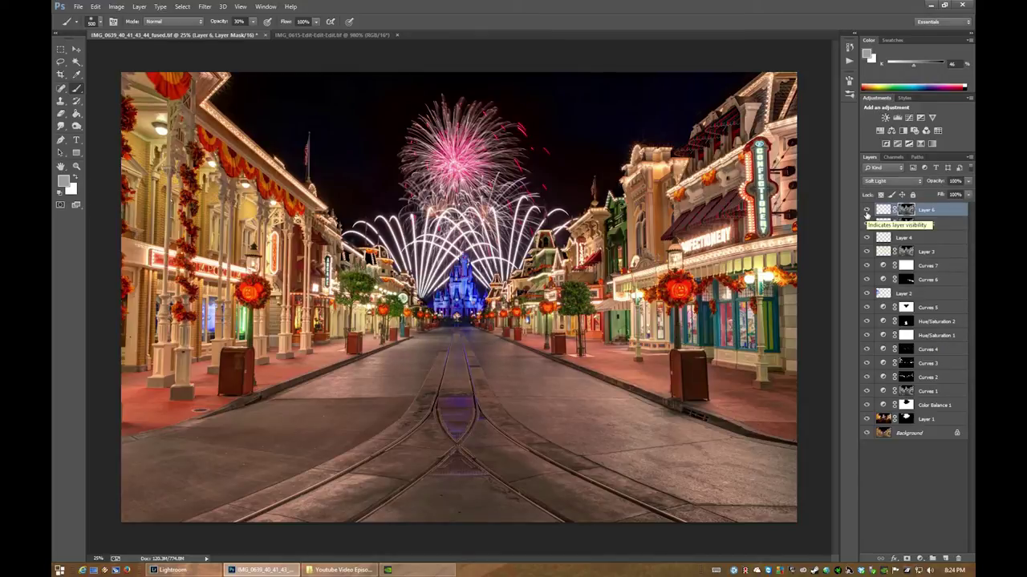
- Set Layer 6 to about 80% opacity and group it with Layer 5 as Group 1
{"action": "left_click_drag", "start_coordinate": [968, 182], "coordinate": [959, 195]}
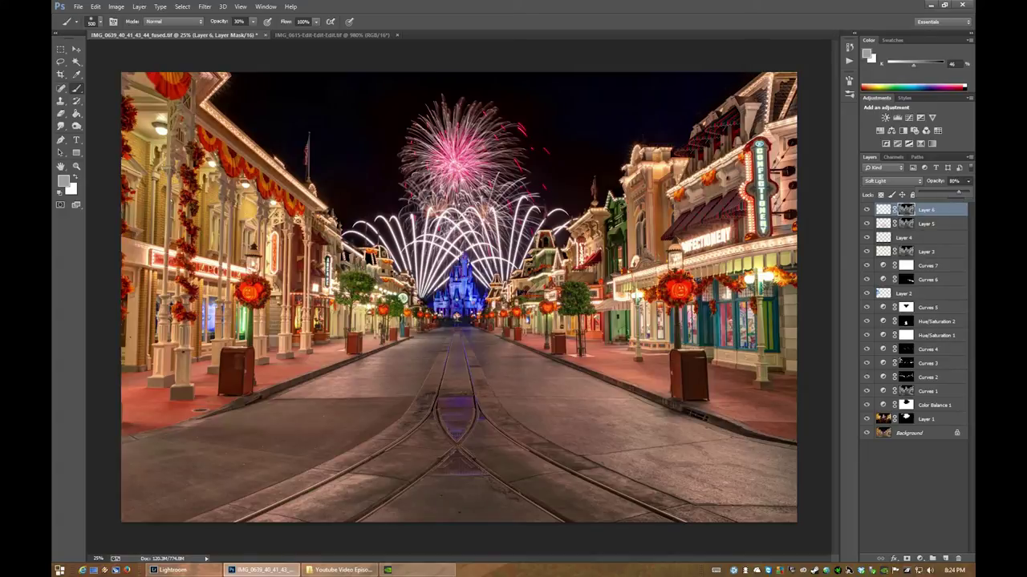
{"action": "left_click", "coordinate": [930, 228], "text": "shift"}
{"action": "key", "text": "ctrl+g"}
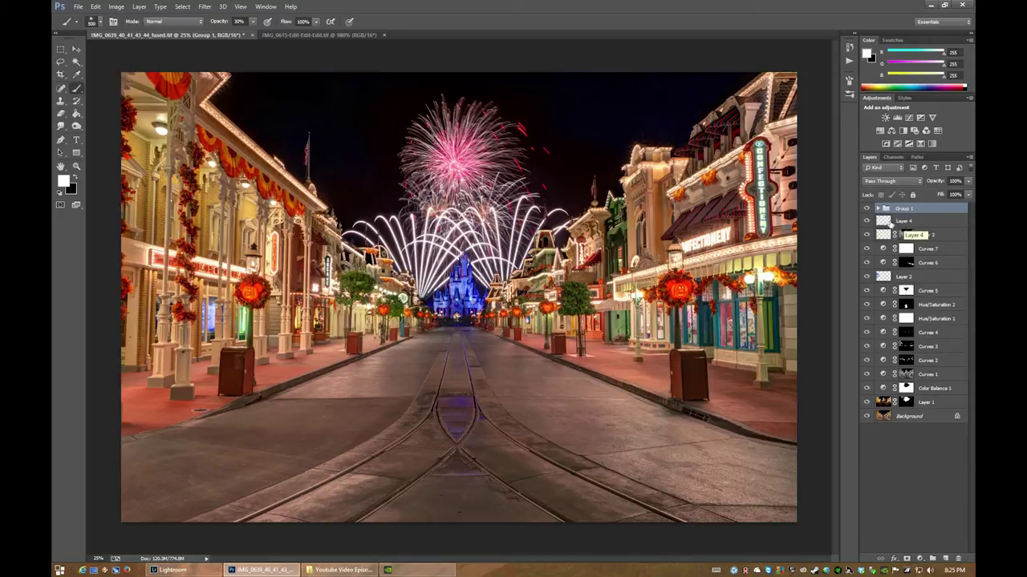
- With Group 1 selected, stamp all visible layers into a new Layer 7 with Ctrl+Alt+Shift+E
{"action": "left_click", "coordinate": [912, 221]}
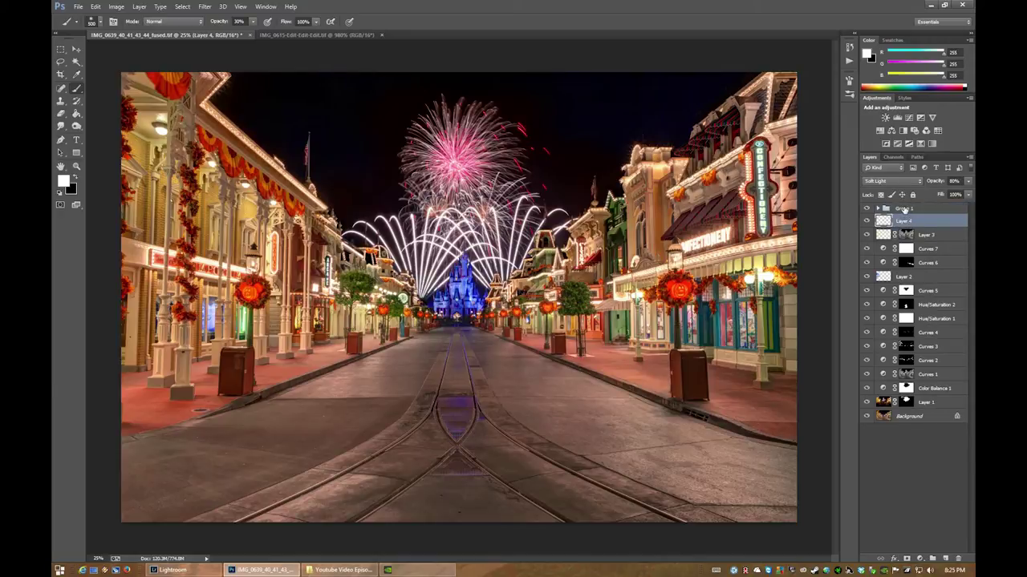
{"action": "left_click", "coordinate": [905, 209]}
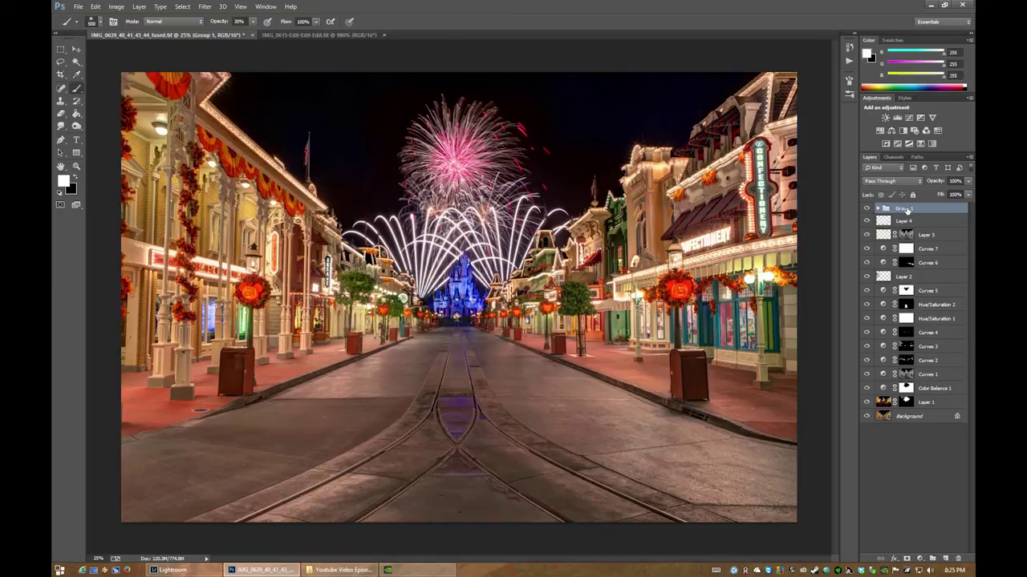
{"action": "key", "text": "ctrl+shift+alt+e"}
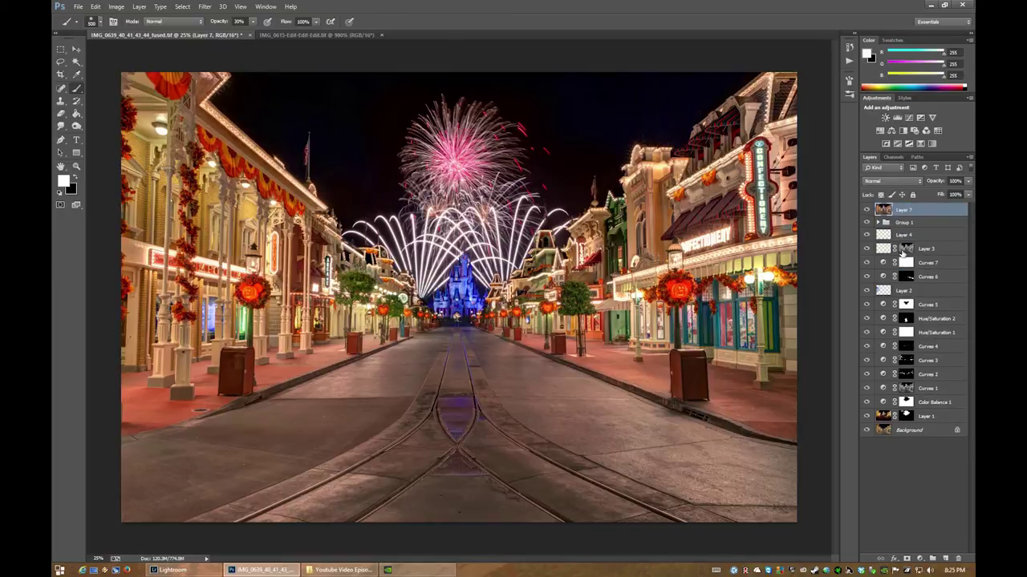
- Smart Sharpen Layer 7 at 200% amount, 1.7 px radius, 10% noise reduction, then compare
{"action": "left_click", "coordinate": [205, 6]}
{"action": "mouse_move", "coordinate": [224, 161]}
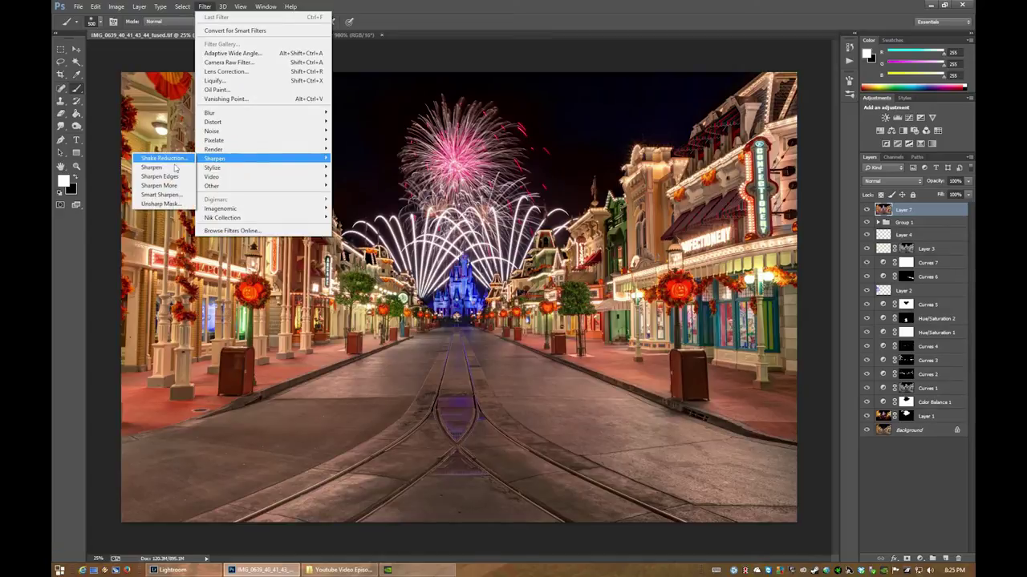
{"action": "left_click", "coordinate": [165, 195]}
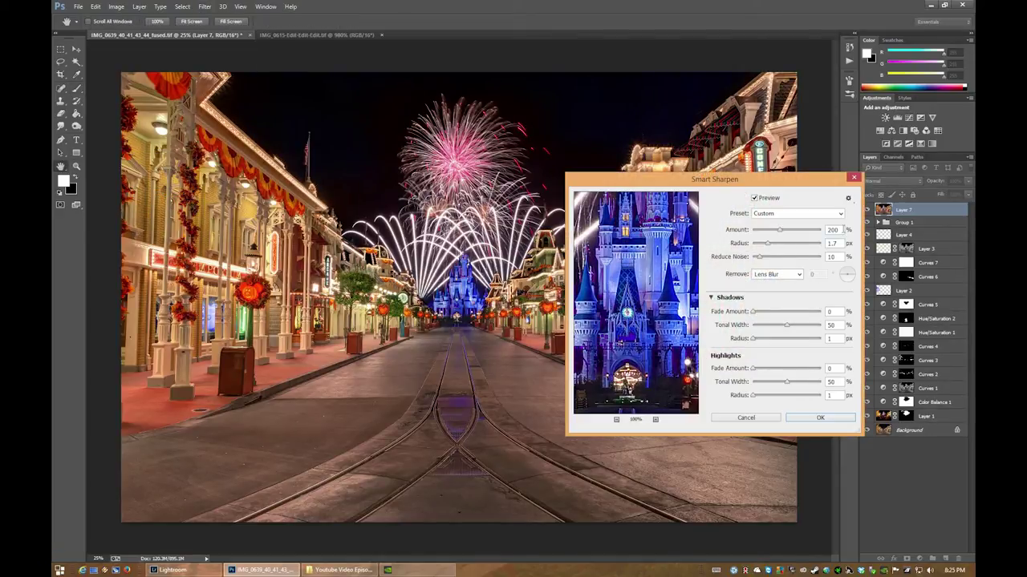
{"action": "left_click", "coordinate": [841, 244]}
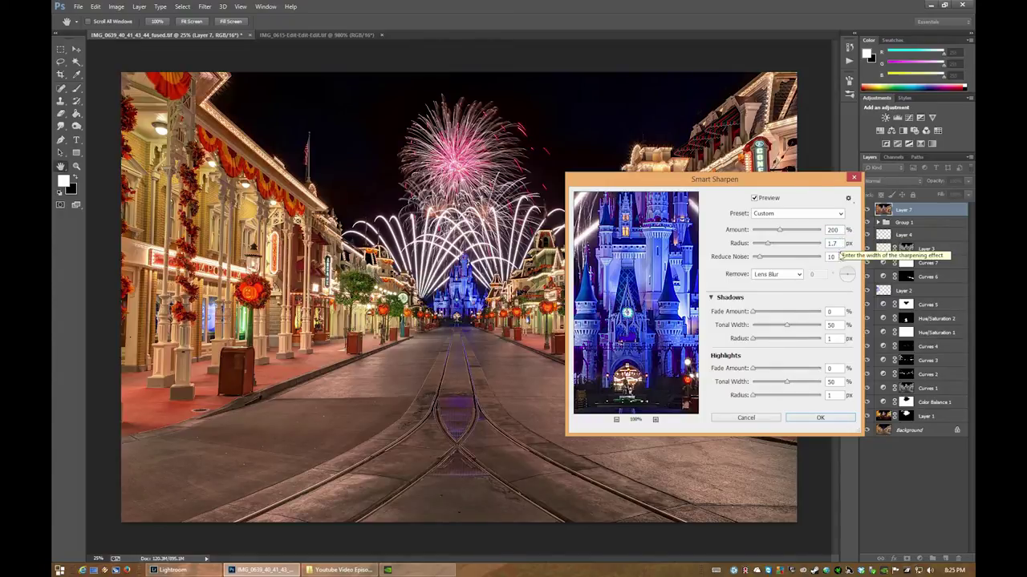
{"action": "left_click", "coordinate": [839, 257]}
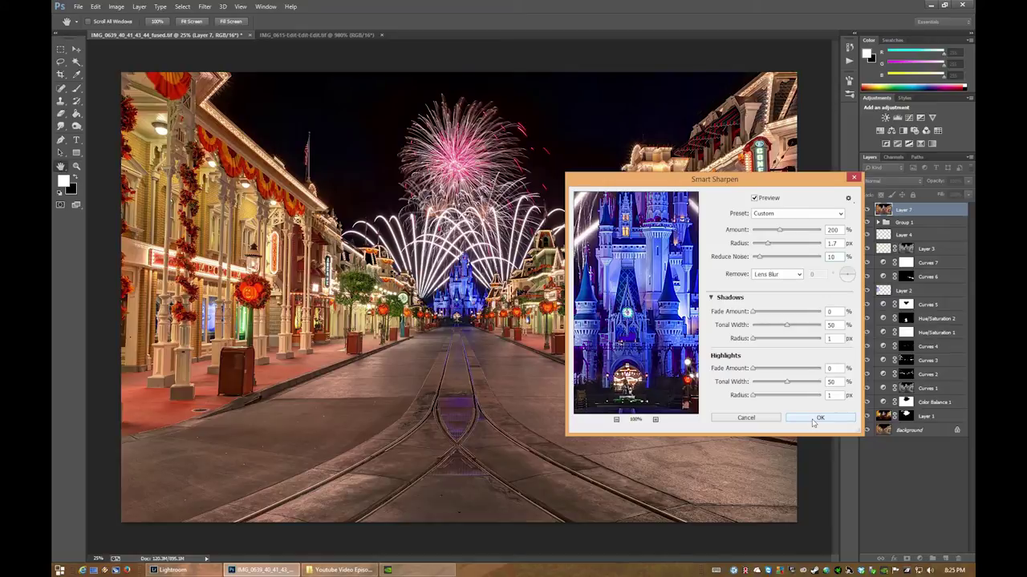
{"action": "left_click", "coordinate": [818, 417]}
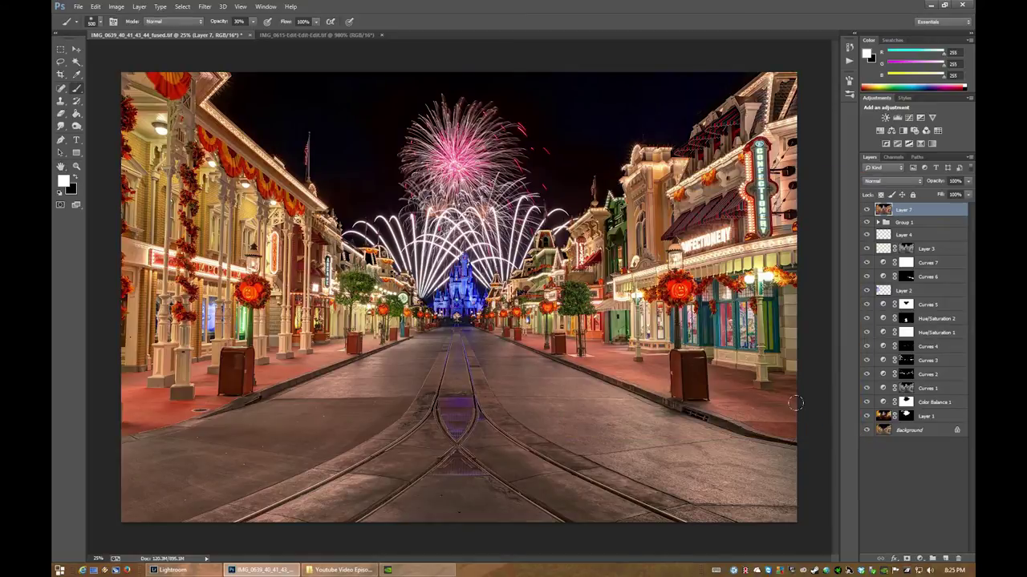
{"action": "left_click", "coordinate": [867, 212]}
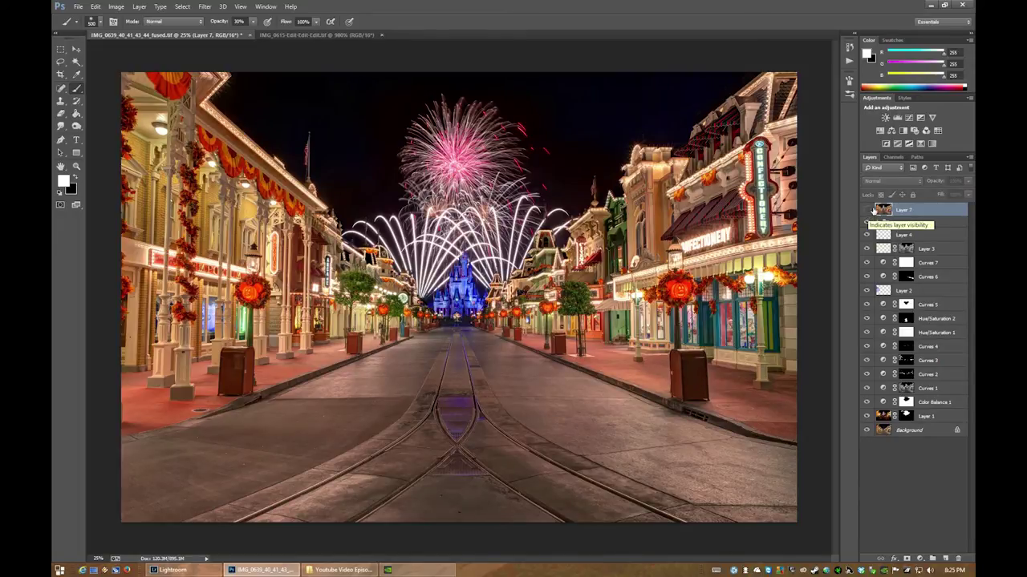
- Load the RGB channel's brightness as a selection and turn it into Layer 7's mask
{"action": "left_click", "coordinate": [894, 157]}
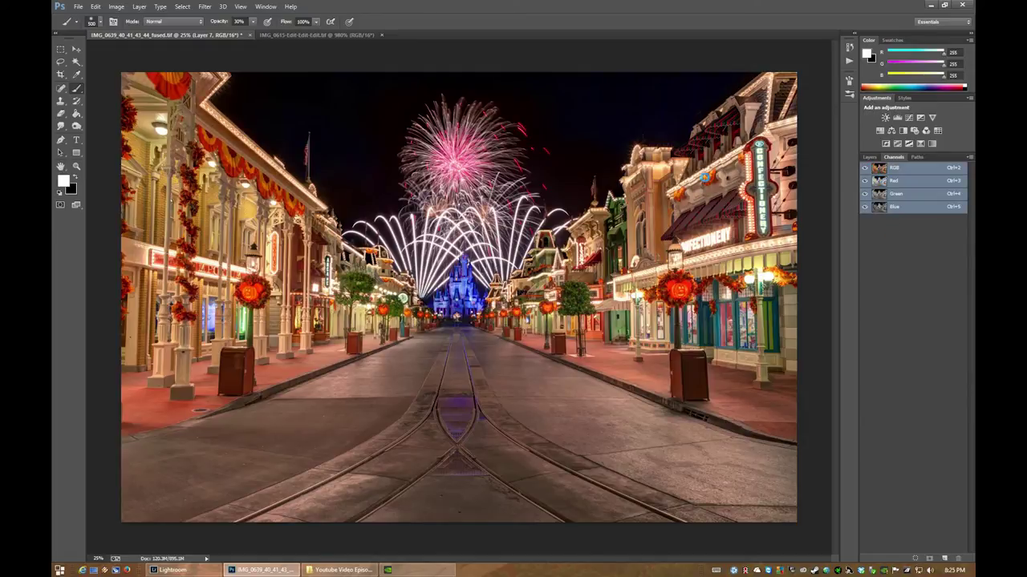
{"action": "left_click", "coordinate": [892, 166], "text": "ctrl"}
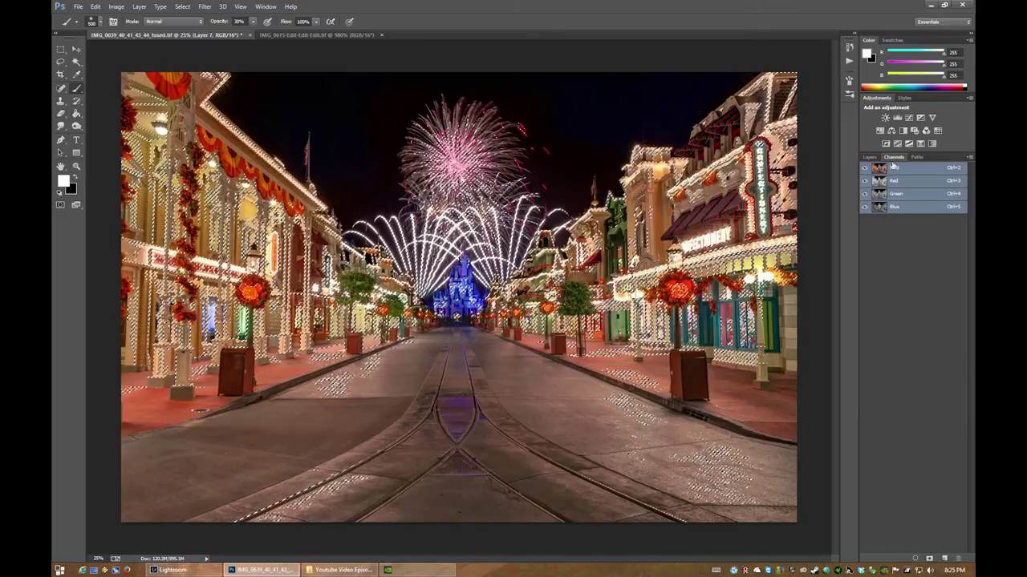
{"action": "left_click", "coordinate": [869, 157]}
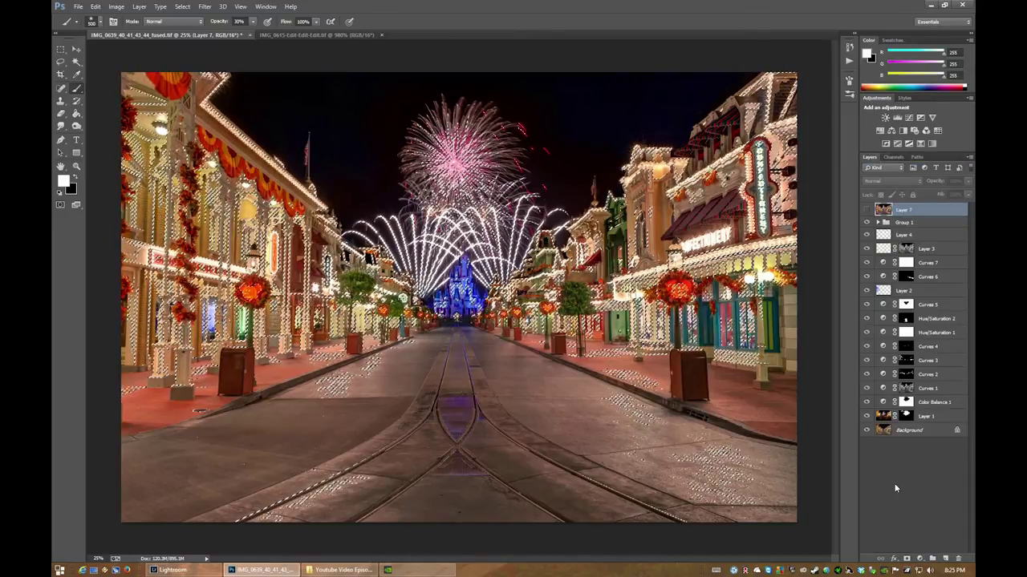
{"action": "left_click", "coordinate": [907, 559]}
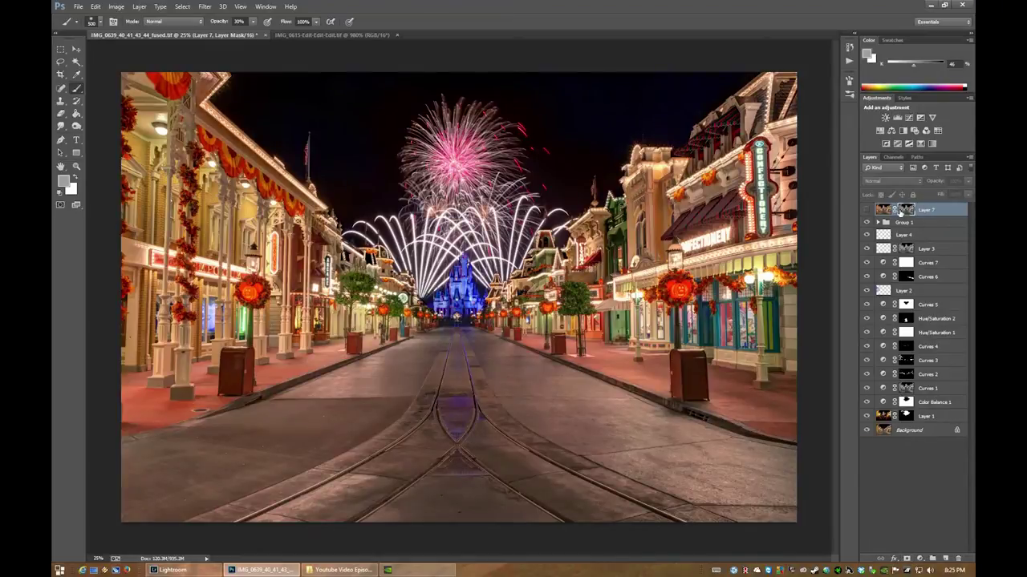
- Run Find Edges on Layer 7's mask and invert it to white lines on black
{"action": "left_click", "coordinate": [205, 6]}
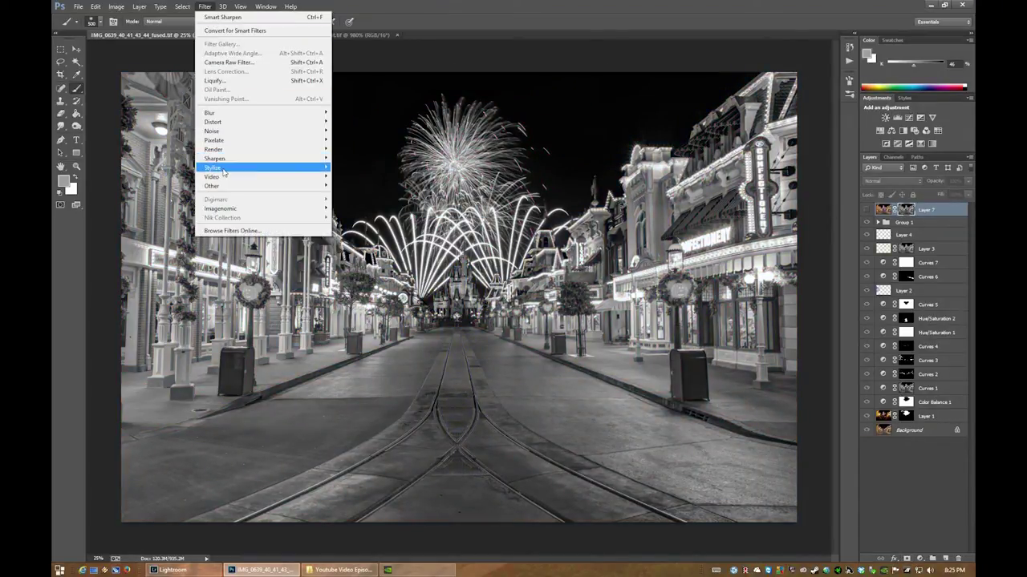
{"action": "mouse_move", "coordinate": [223, 172]}
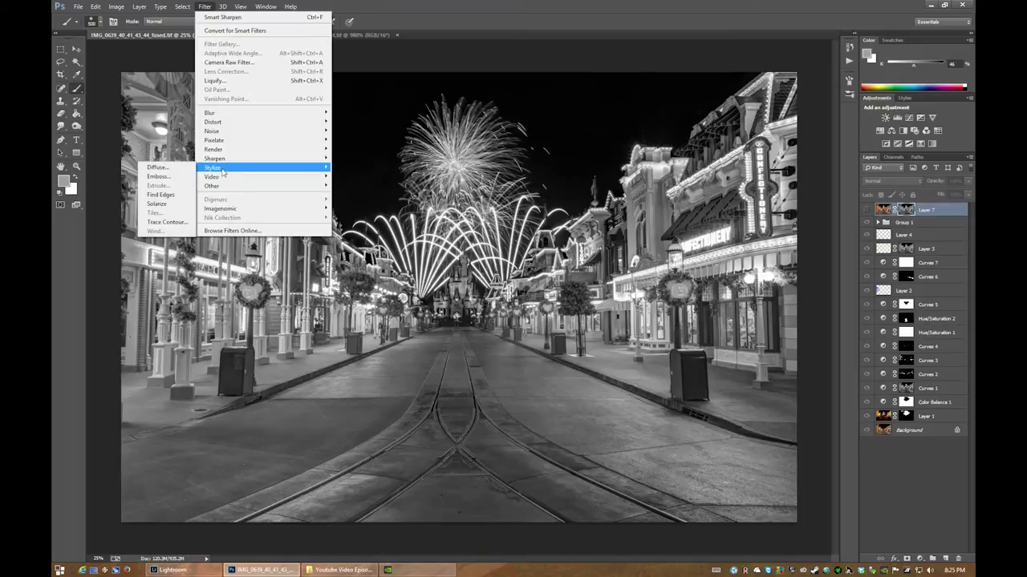
{"action": "left_click", "coordinate": [176, 194]}
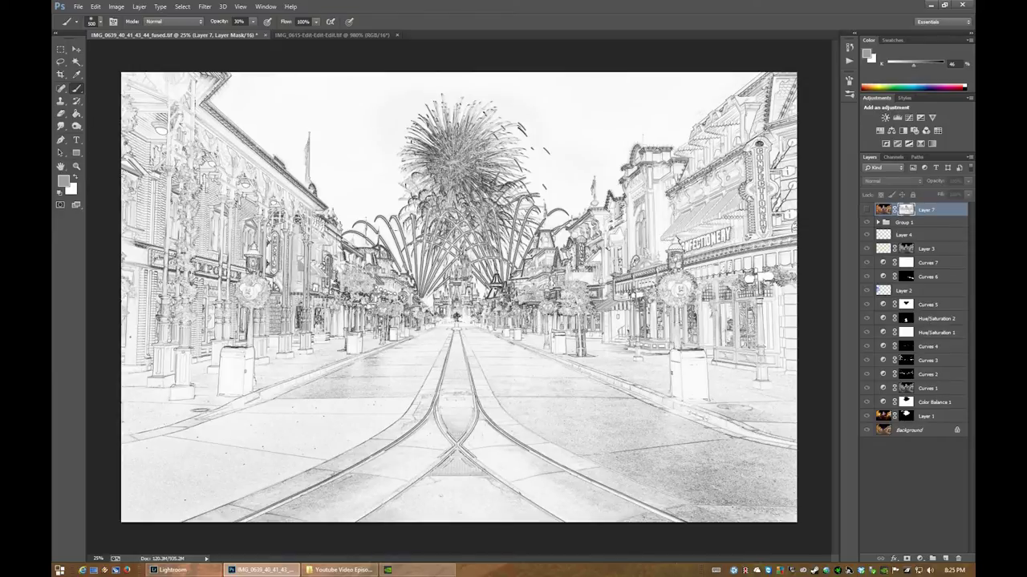
{"action": "key", "text": "ctrl+i"}
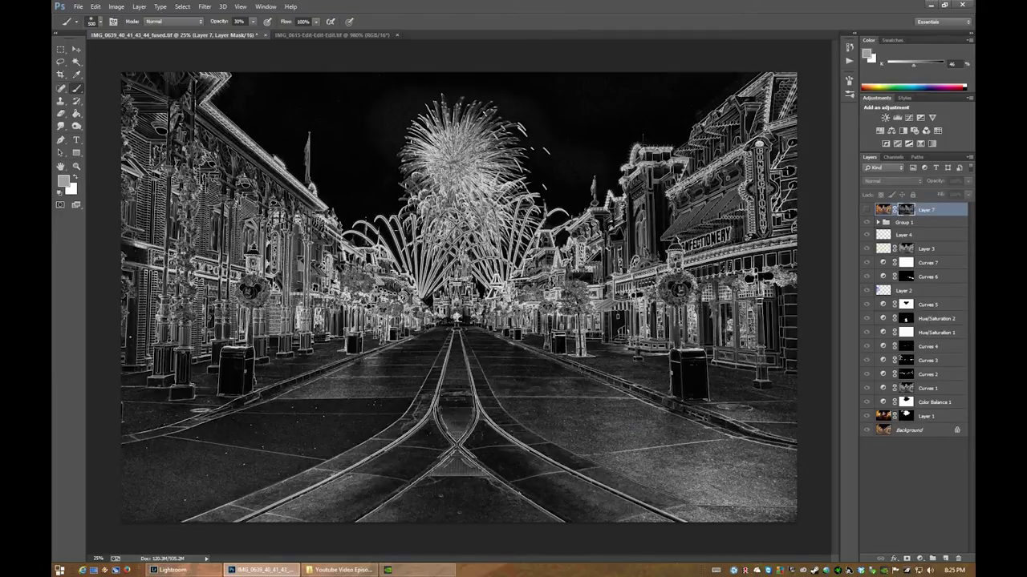
- Boost the mask's contrast with Levels, setting input black to 49 and white to 144
{"action": "key", "text": "ctrl+l"}
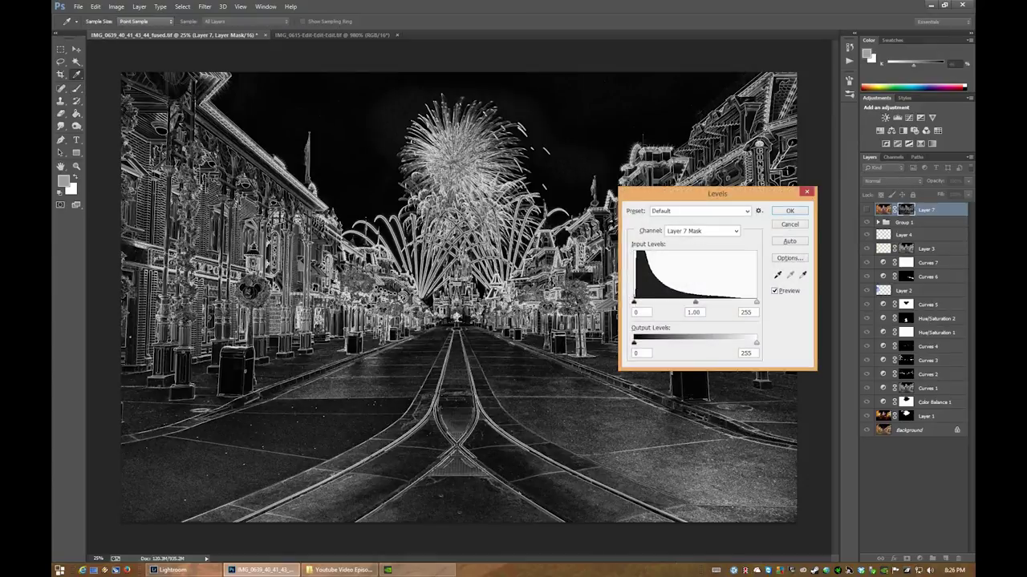
{"action": "left_click_drag", "start_coordinate": [635, 303], "coordinate": [654, 303]}
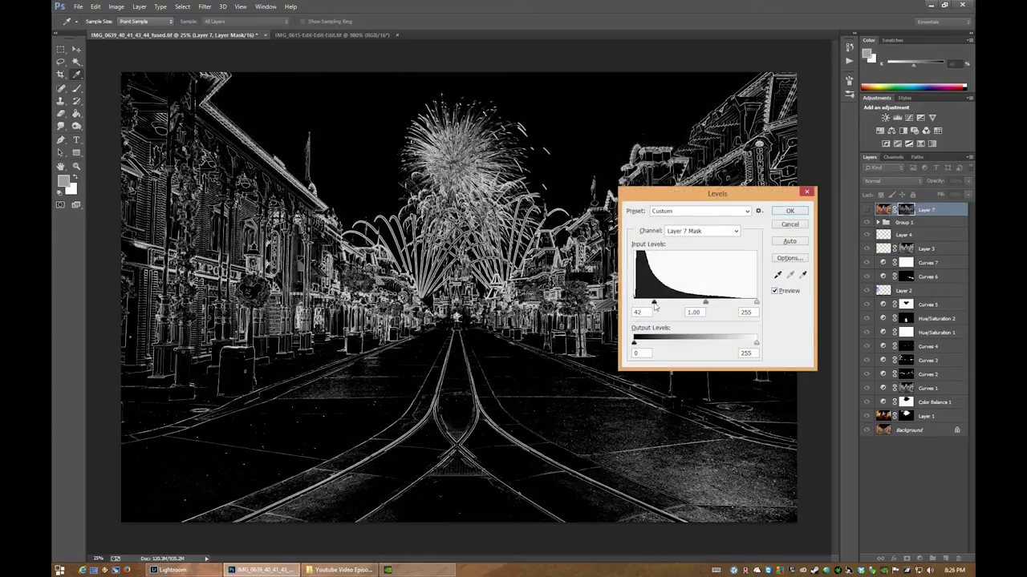
{"action": "left_click_drag", "start_coordinate": [748, 308], "coordinate": [707, 304]}
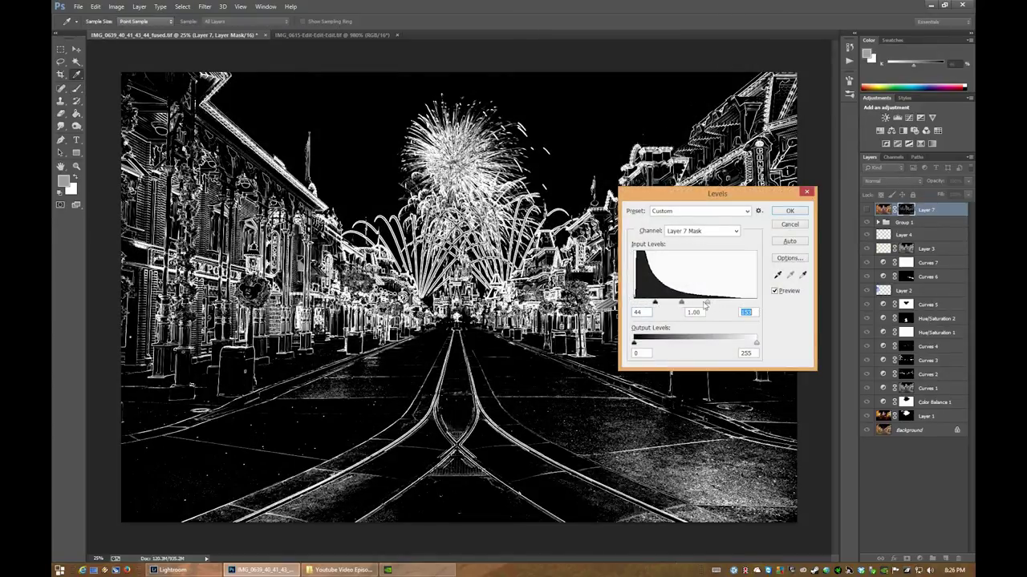
{"action": "left_click", "coordinate": [658, 304]}
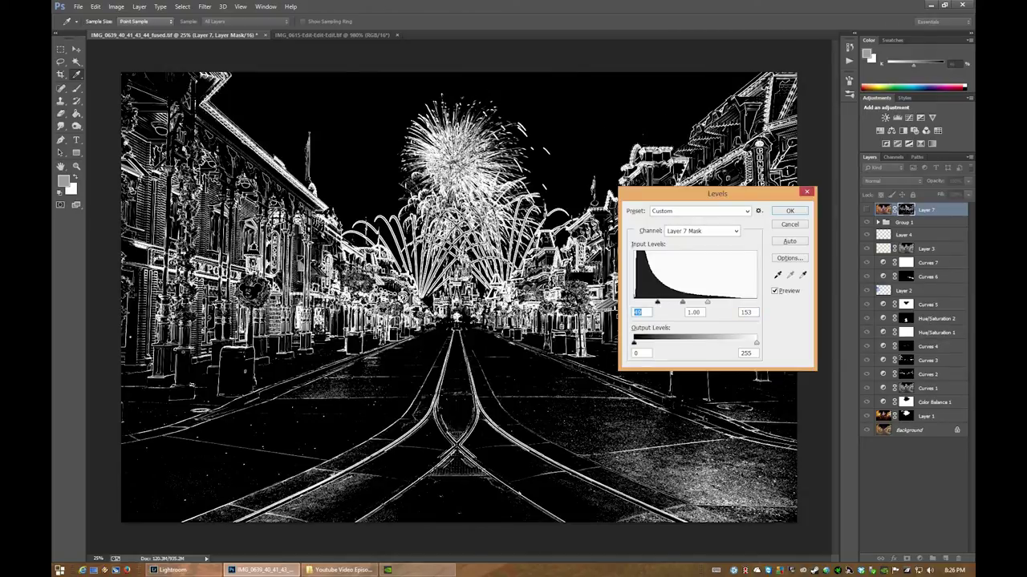
{"action": "left_click_drag", "start_coordinate": [706, 304], "coordinate": [702, 303]}
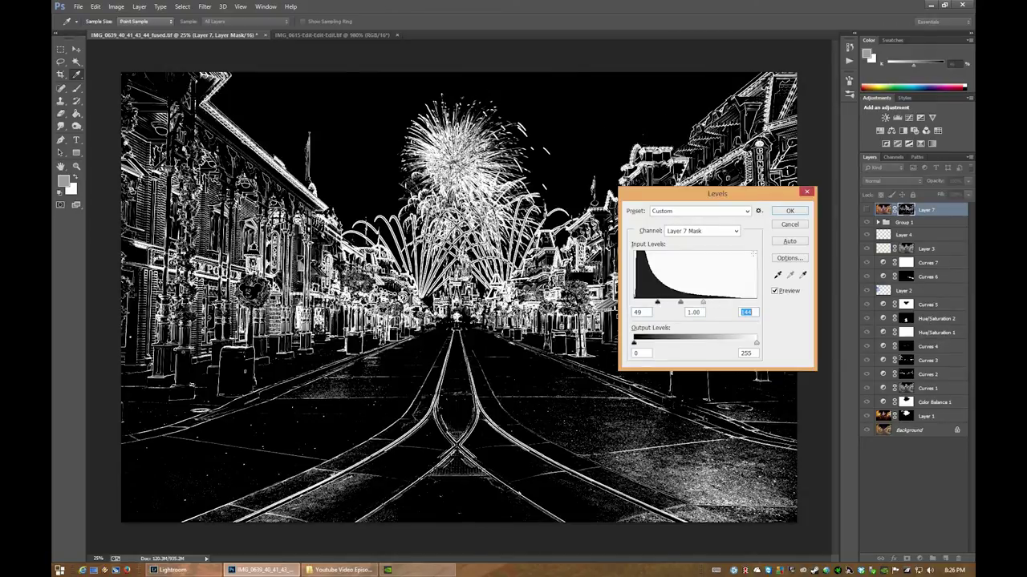
{"action": "left_click", "coordinate": [786, 212]}
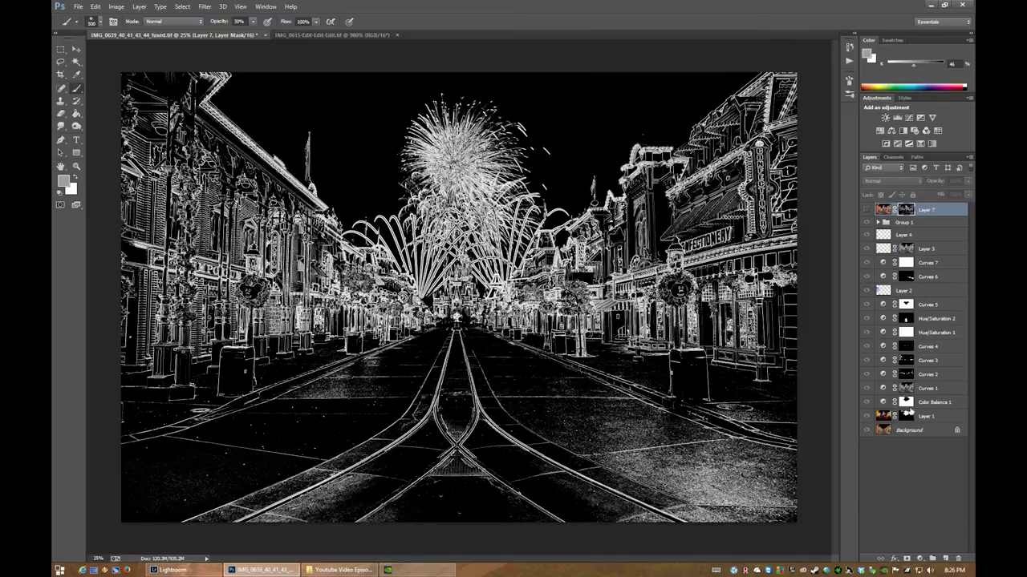
- Lasso the sky, paint the fireworks out of Layer 7's mask with a 1000 px black brush, and deselect
{"action": "left_click", "coordinate": [905, 417], "text": "ctrl"}
{"action": "key", "text": "x"}
{"action": "key", "text": "d"}
{"action": "key", "text": "bracketright"}
{"action": "key", "text": "bracketright"}
{"action": "key", "text": "bracketright"}
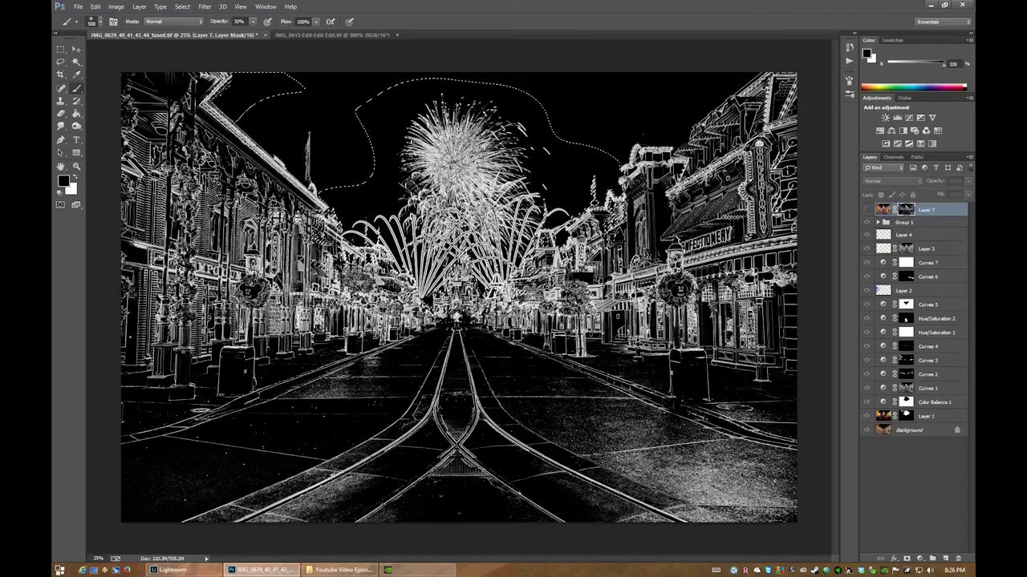
{"action": "key", "text": "bracketright"}
{"action": "key", "text": "bracketright"}
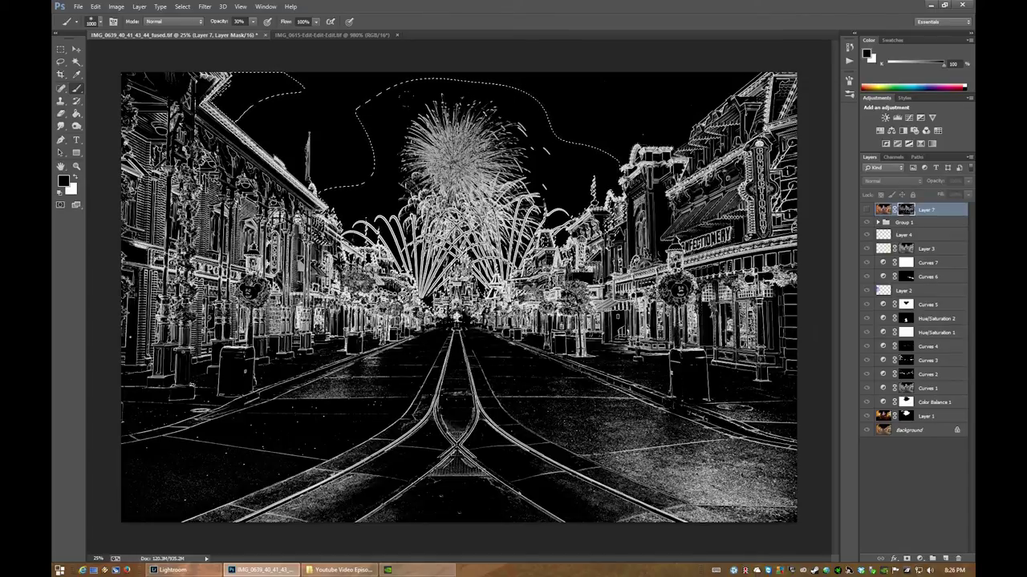
{"action": "mouse_move", "coordinate": [468, 128]}
{"action": "left_mouse_down"}
{"action": "mouse_move", "coordinate": [442, 153]}
{"action": "mouse_move", "coordinate": [462, 201]}
{"action": "mouse_move", "coordinate": [401, 224]}
{"action": "mouse_move", "coordinate": [433, 241]}
{"action": "mouse_move", "coordinate": [441, 168]}
{"action": "mouse_move", "coordinate": [449, 191]}
{"action": "mouse_move", "coordinate": [439, 212]}
{"action": "mouse_move", "coordinate": [493, 149]}
{"action": "mouse_move", "coordinate": [457, 186]}
{"action": "mouse_move", "coordinate": [518, 152]}
{"action": "mouse_move", "coordinate": [475, 169]}
{"action": "mouse_move", "coordinate": [496, 166]}
{"action": "mouse_move", "coordinate": [440, 212]}
{"action": "mouse_move", "coordinate": [465, 183]}
{"action": "mouse_move", "coordinate": [420, 137]}
{"action": "left_mouse_up"}
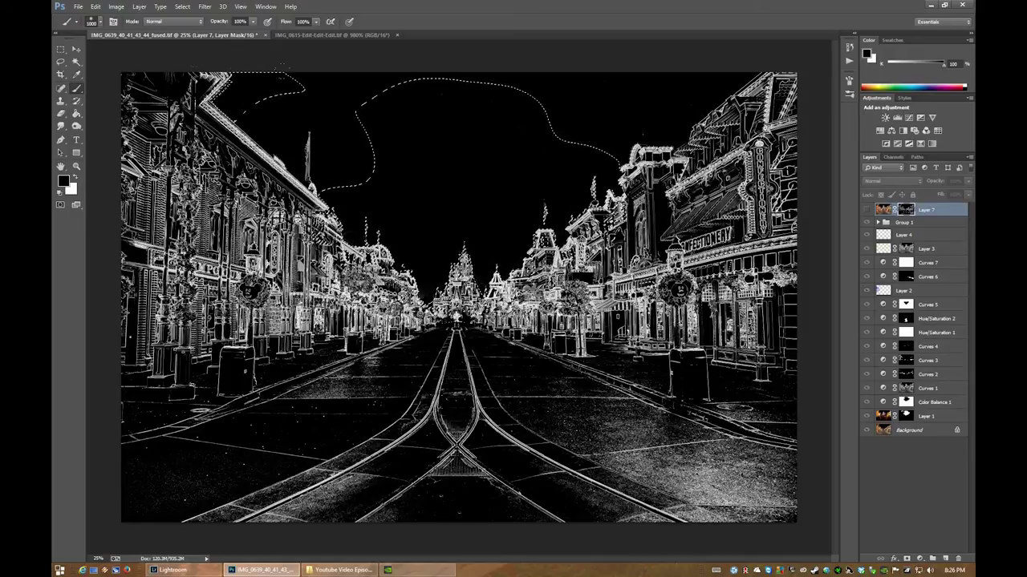
{"action": "left_click", "coordinate": [60, 49]}
{"action": "key", "text": "ctrl+d"}
{"action": "left_click", "coordinate": [205, 6]}
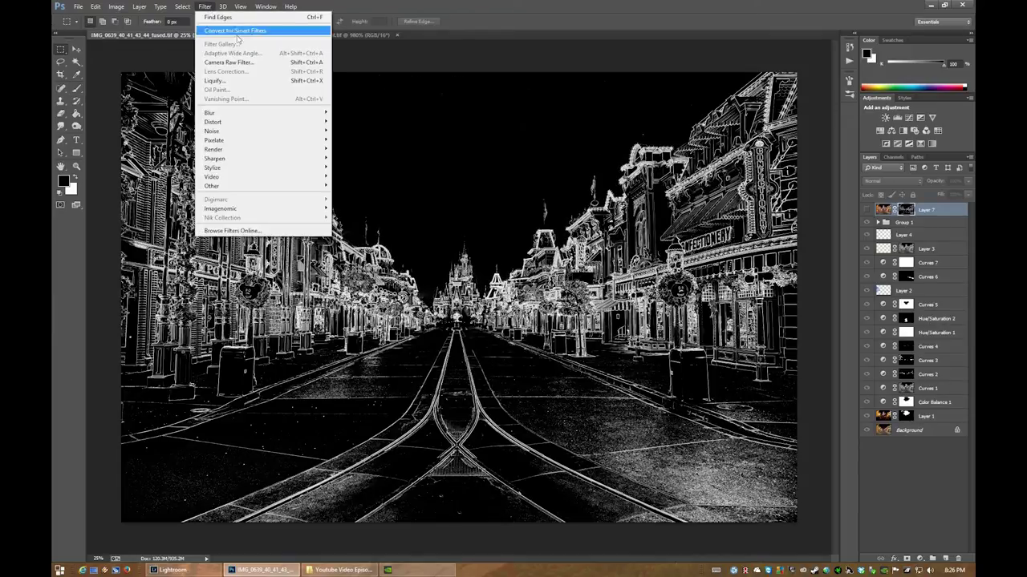
- Apply a Gaussian Blur to Layer 7's edge mask and return to the layer's colour image
{"action": "mouse_move", "coordinate": [220, 115]}
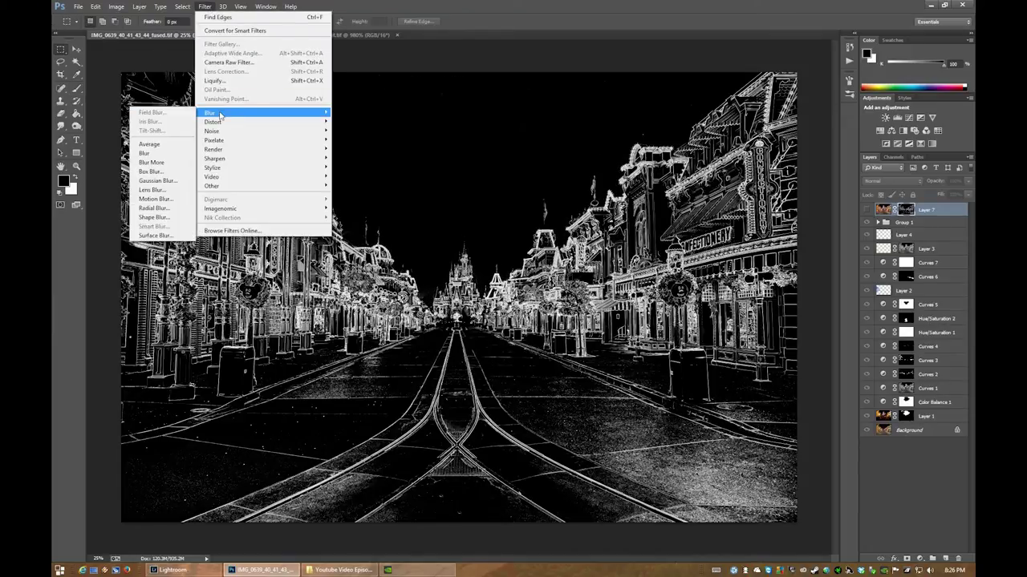
{"action": "left_click", "coordinate": [157, 180]}
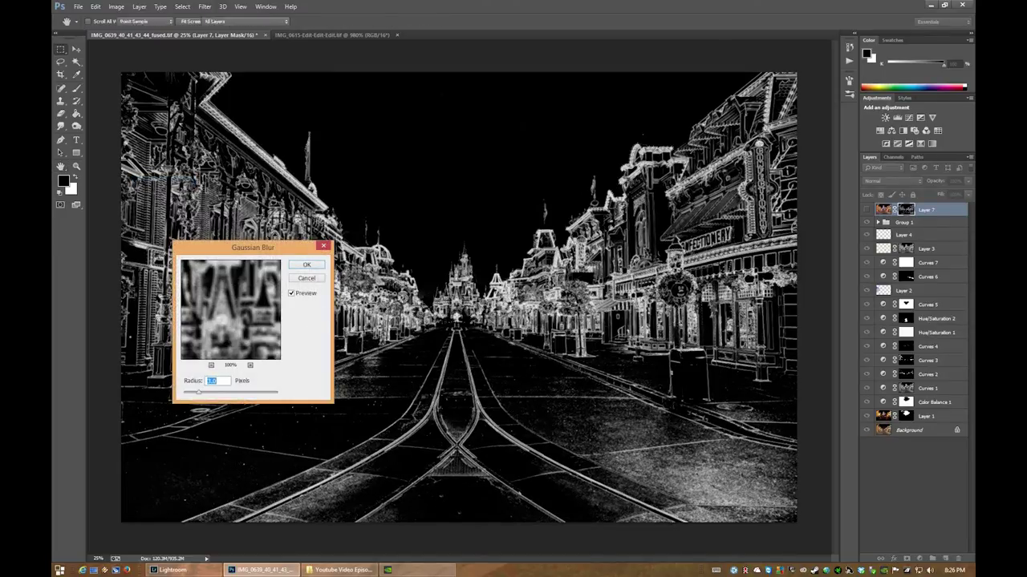
{"action": "key", "text": "Return"}
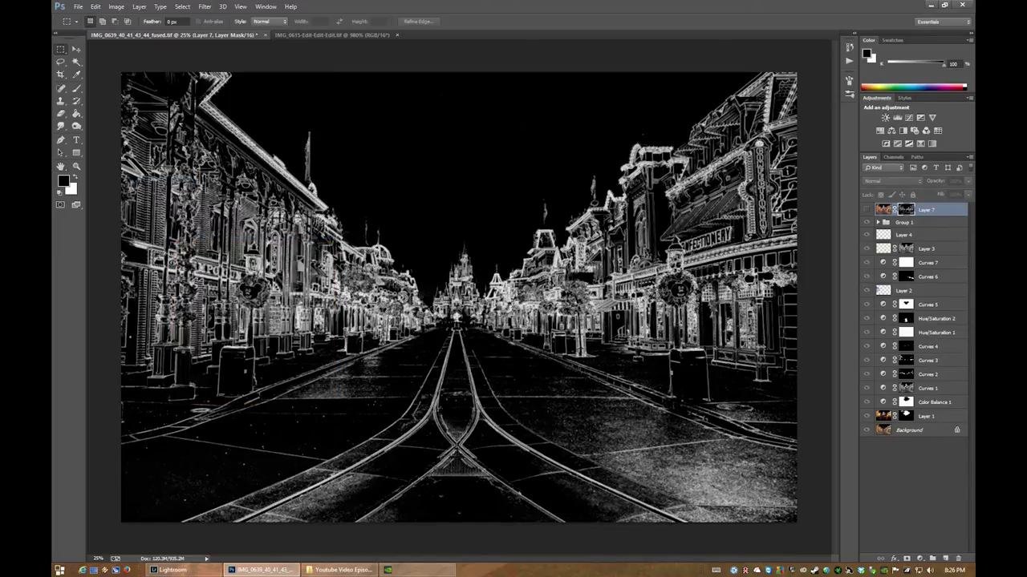
{"action": "left_click", "coordinate": [885, 209]}
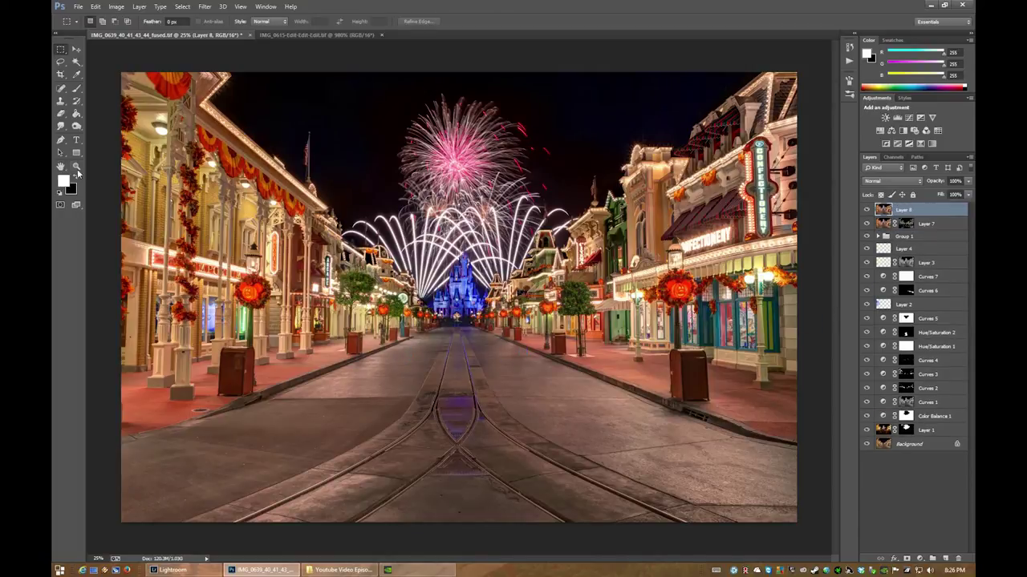
- Zoom in closely on the street pavement and set the Spot Healing Brush to 35 px
{"action": "key", "text": "z"}
{"action": "left_click", "coordinate": [254, 468]}
{"action": "left_click", "coordinate": [488, 294]}
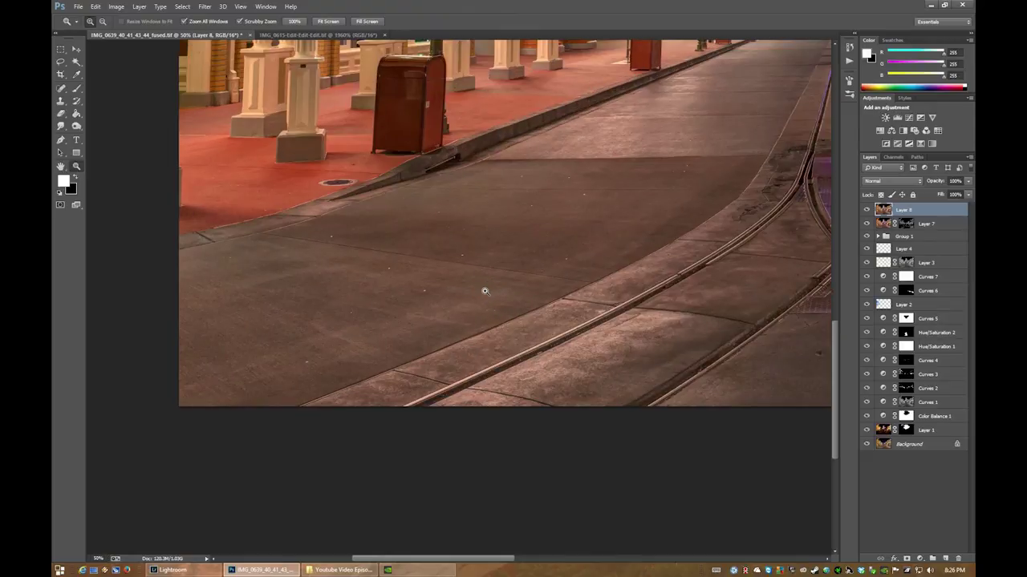
{"action": "left_click", "coordinate": [60, 88]}
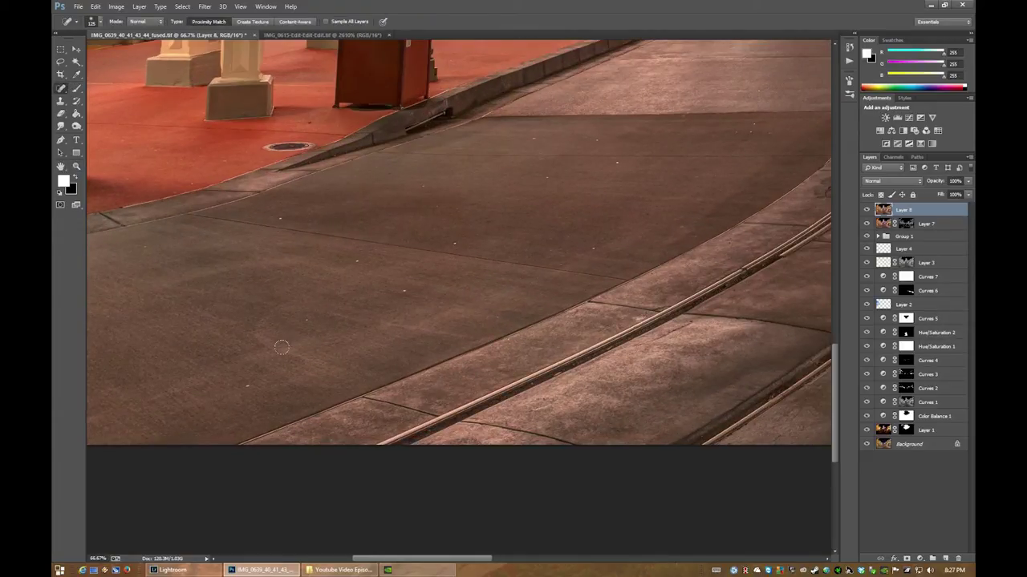
{"action": "right_click", "coordinate": [59, 90]}
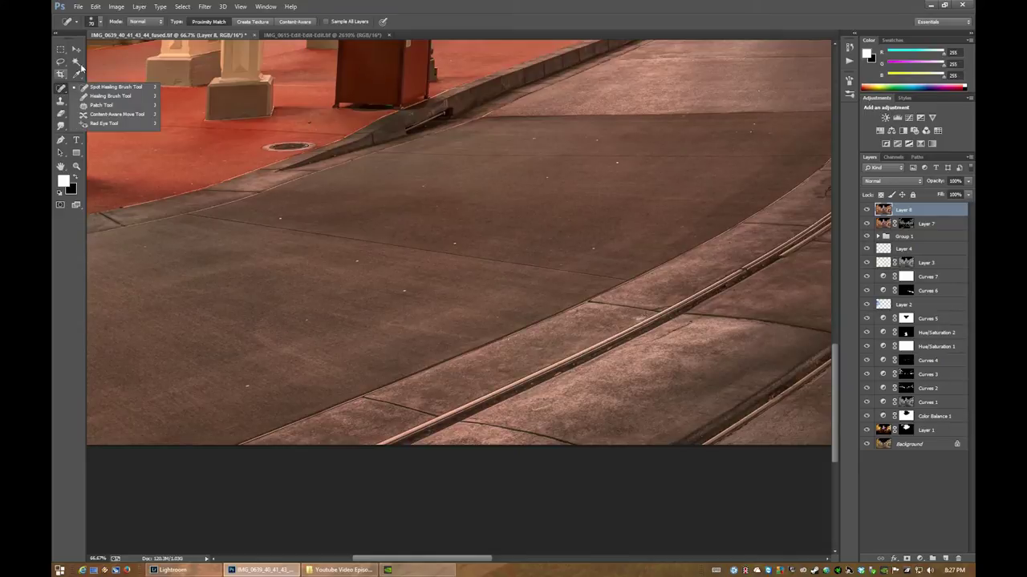
{"action": "left_click", "coordinate": [101, 21]}
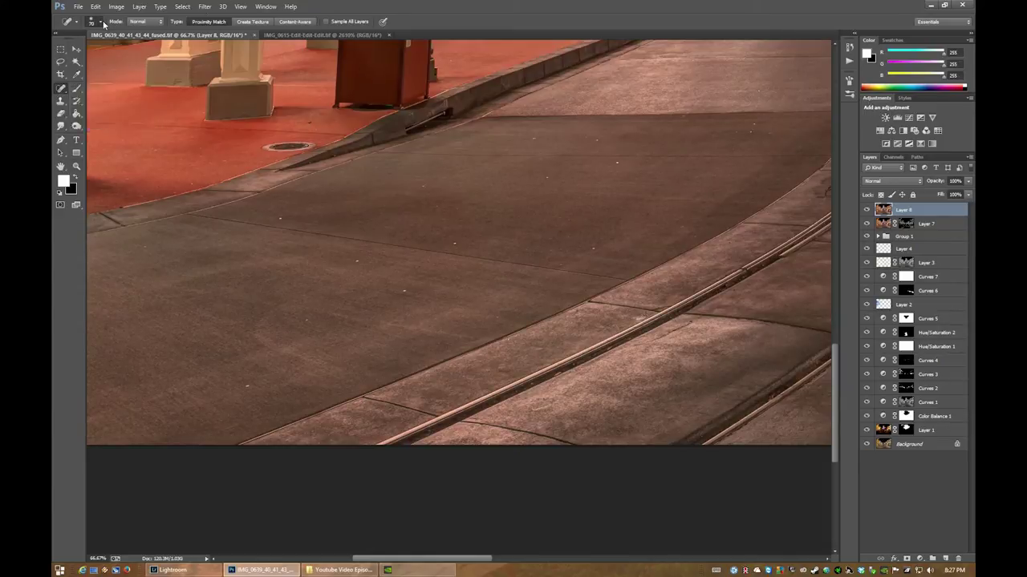
{"action": "left_click", "coordinate": [101, 23]}
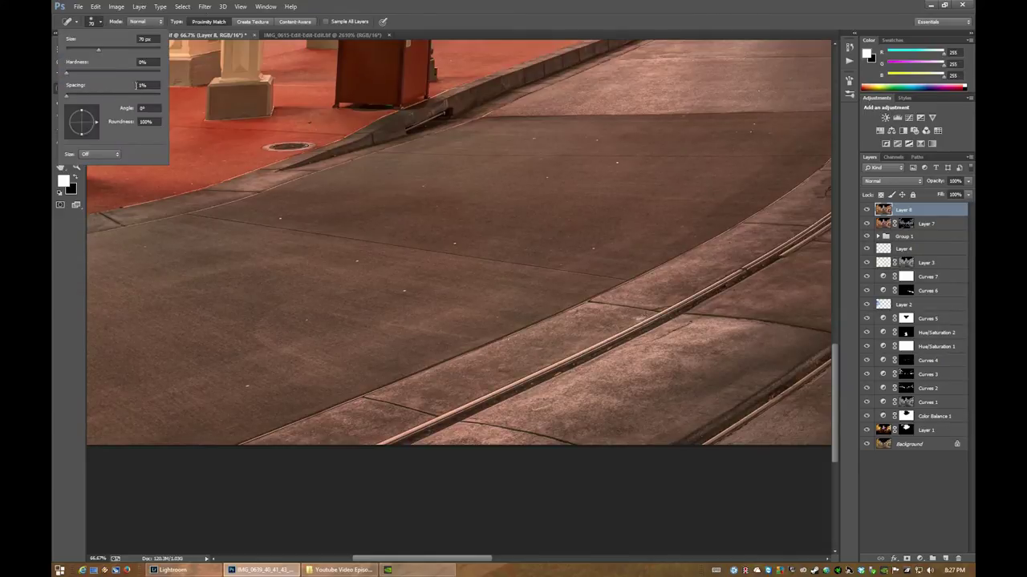
{"action": "type", "text": "35"}
{"action": "key", "text": "Return"}
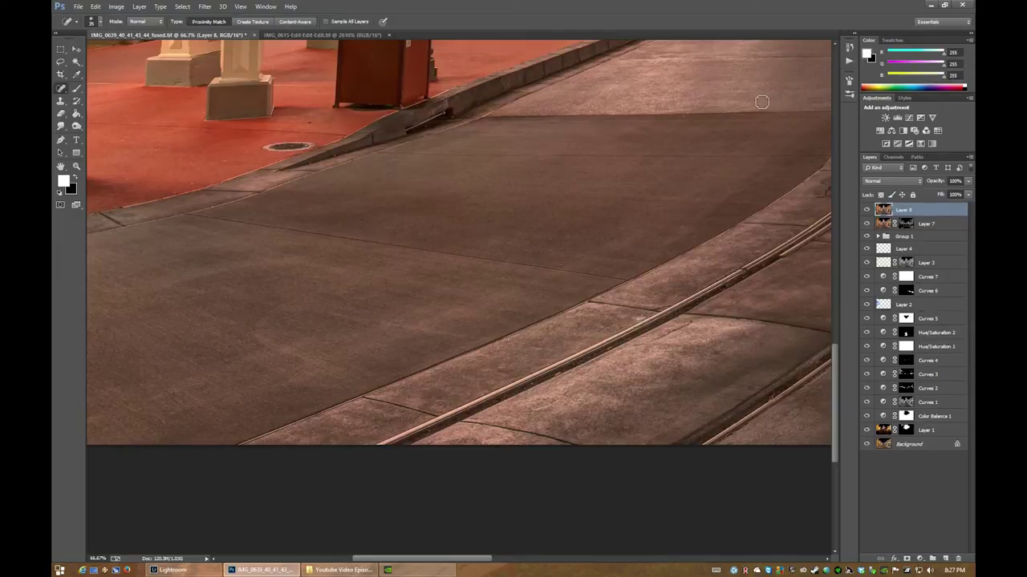
{"action": "left_click_drag", "start_coordinate": [700, 65], "coordinate": [695, 66]}
{"action": "left_click_drag", "start_coordinate": [383, 559], "coordinate": [358, 559]}
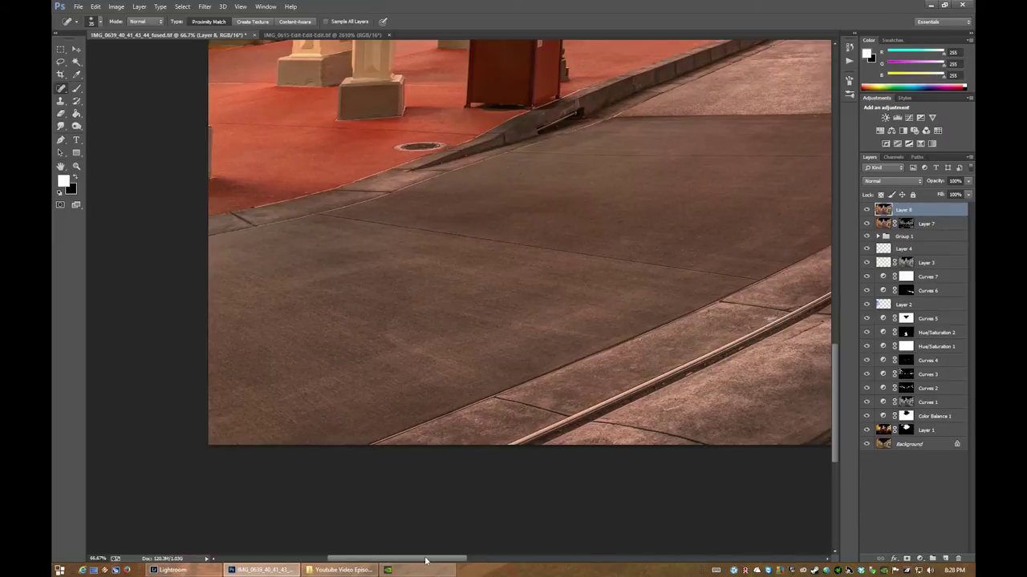
{"action": "scroll", "coordinate": [532, 425], "scroll_direction": "right", "scroll_amount": 15}
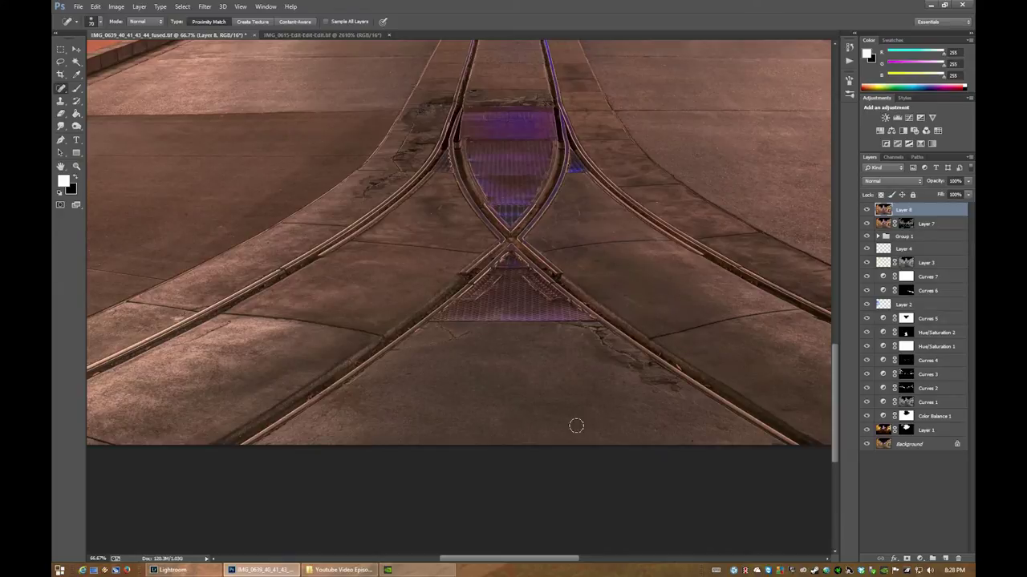
{"action": "left_click_drag", "start_coordinate": [507, 559], "coordinate": [608, 532]}
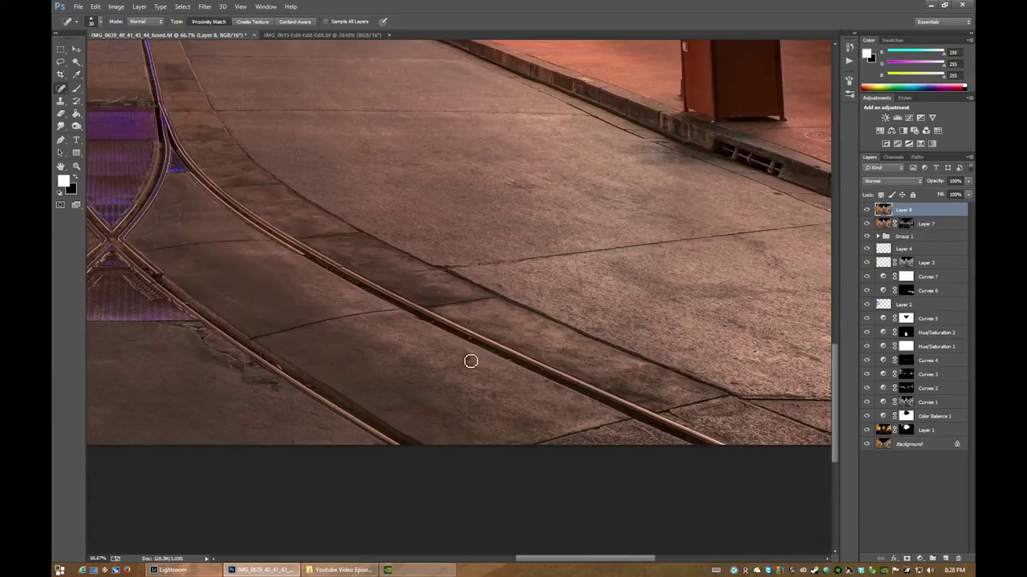
{"action": "left_click_drag", "start_coordinate": [530, 562], "coordinate": [556, 562]}
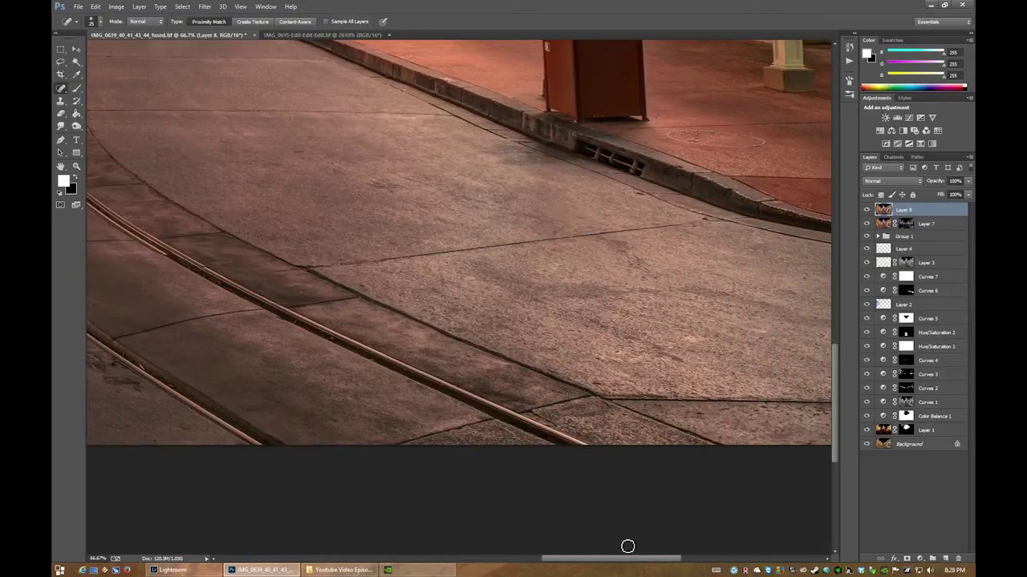
{"action": "left_click_drag", "start_coordinate": [620, 559], "coordinate": [667, 559]}
{"action": "scroll", "coordinate": [608, 427], "scroll_direction": "up", "scroll_amount": 1}
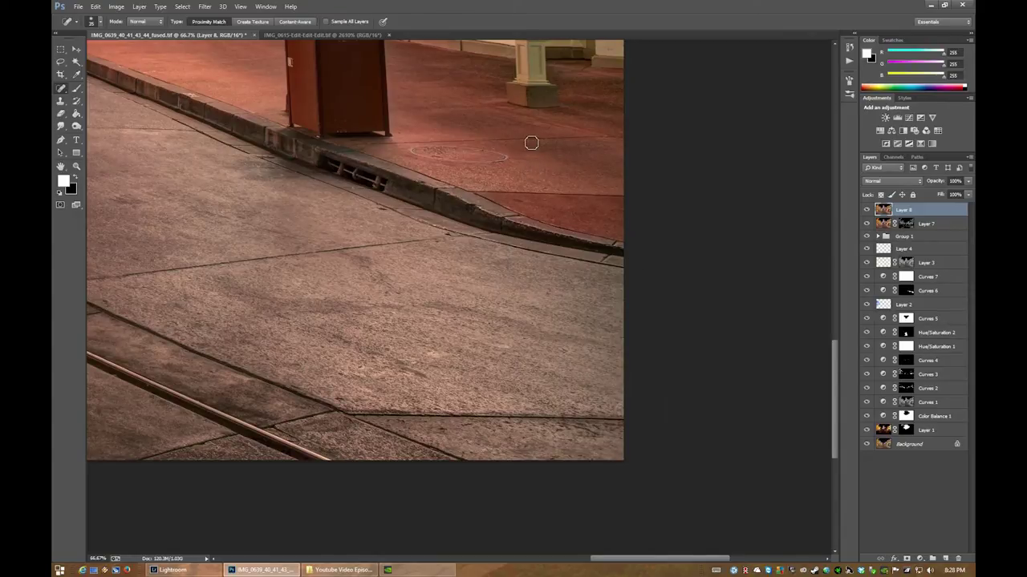
{"action": "scroll", "coordinate": [529, 142], "scroll_direction": "up", "scroll_amount": 2}
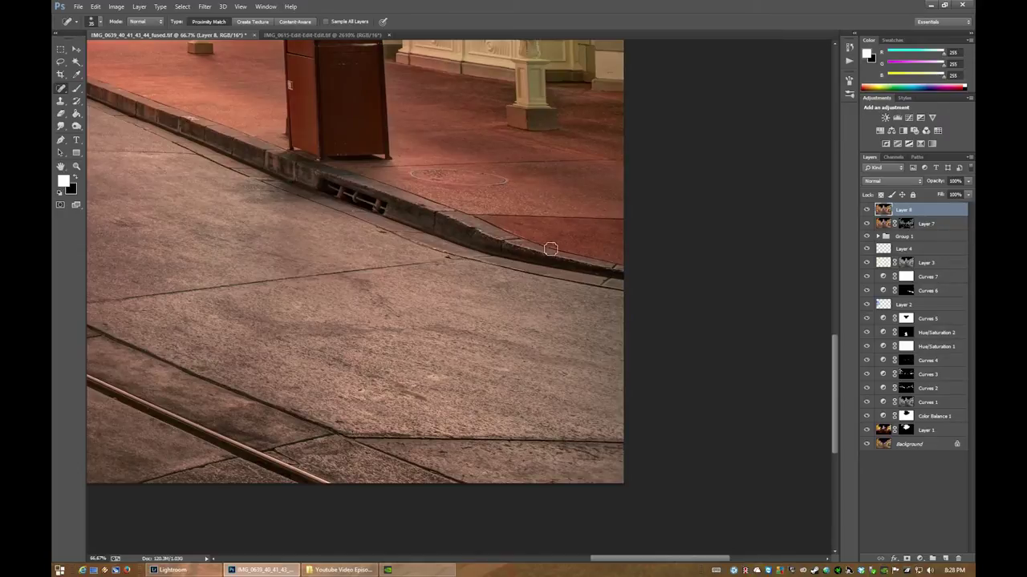
{"action": "scroll", "coordinate": [557, 231], "scroll_direction": "up", "scroll_amount": 1}
{"action": "scroll", "coordinate": [558, 232], "scroll_direction": "up", "scroll_amount": 3}
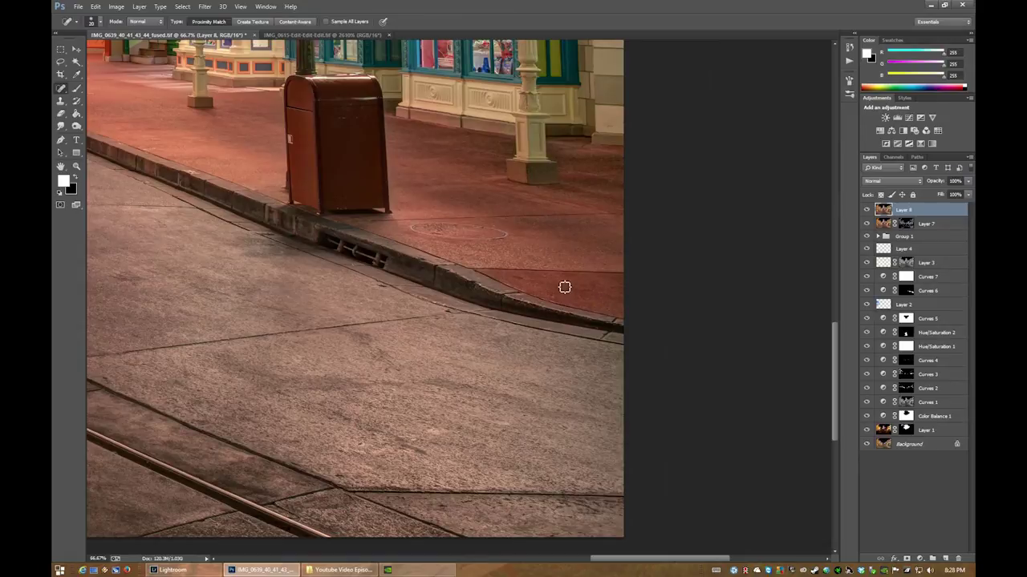
{"action": "scroll", "coordinate": [394, 243], "scroll_direction": "up", "scroll_amount": 3}
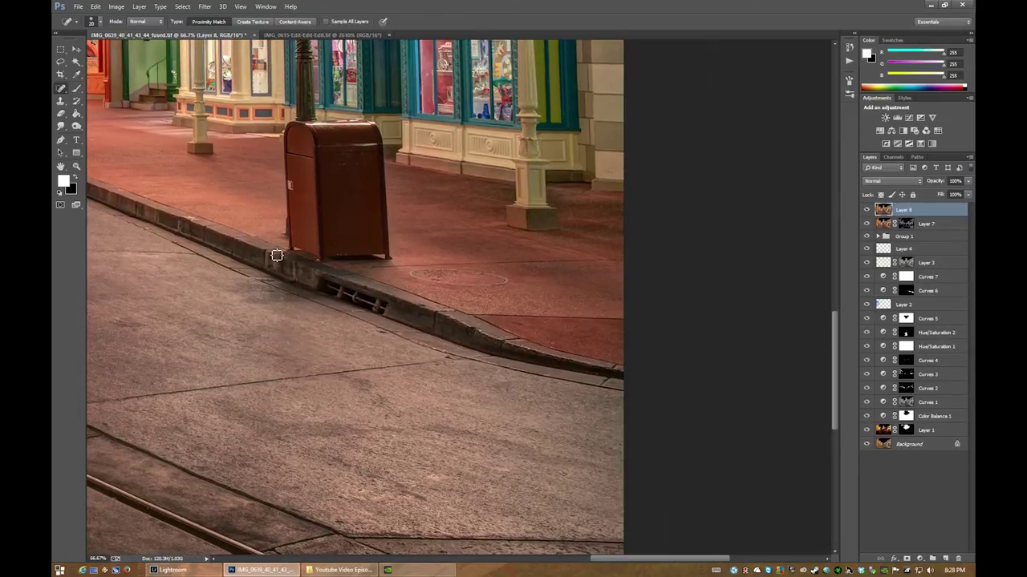
{"action": "left_click", "coordinate": [77, 166]}
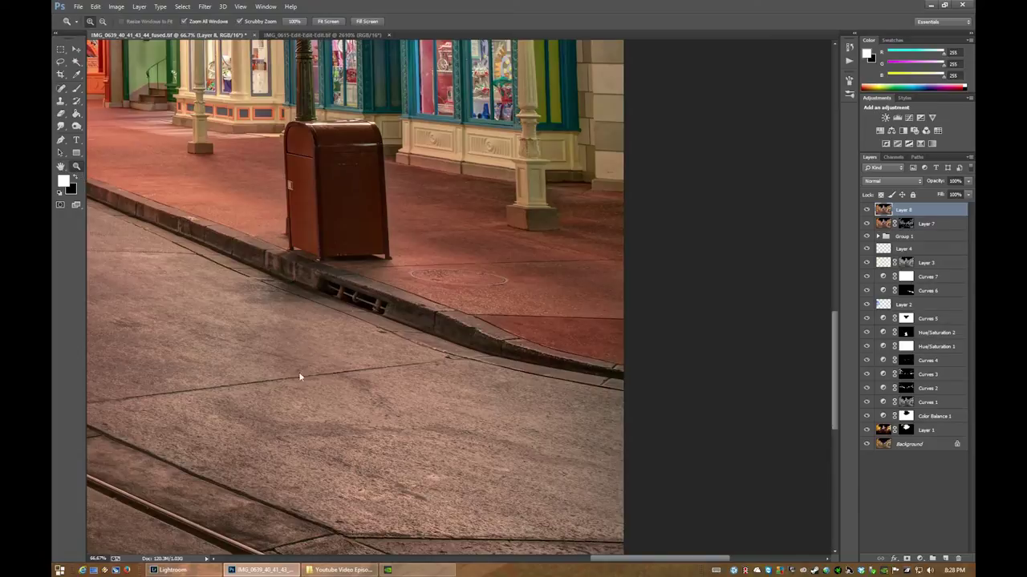
- Fit the street photo on screen, toggle Layer 8 off and on to compare, then zoom out
{"action": "left_click_drag", "start_coordinate": [639, 560], "coordinate": [525, 551]}
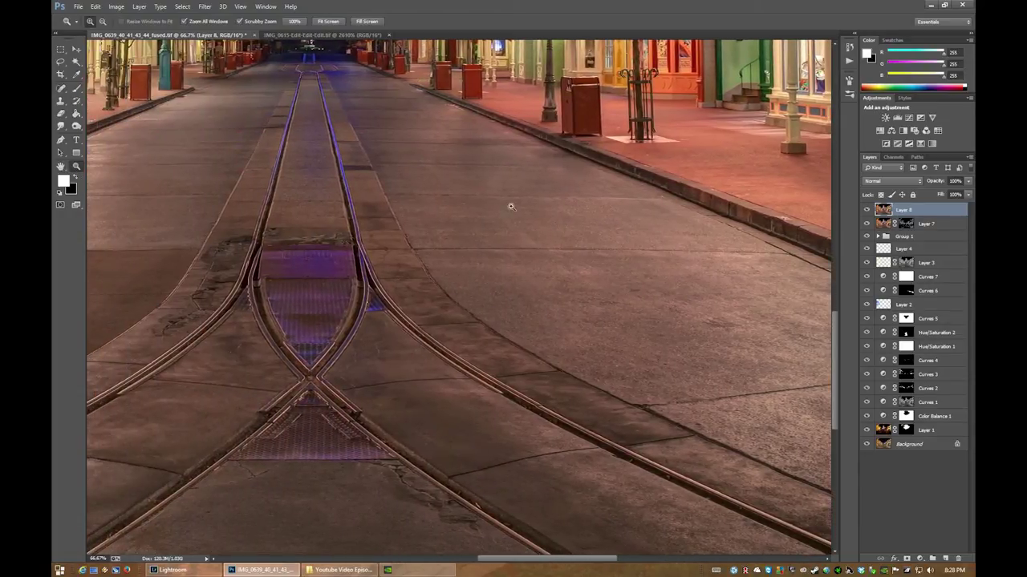
{"action": "right_click", "coordinate": [299, 215]}
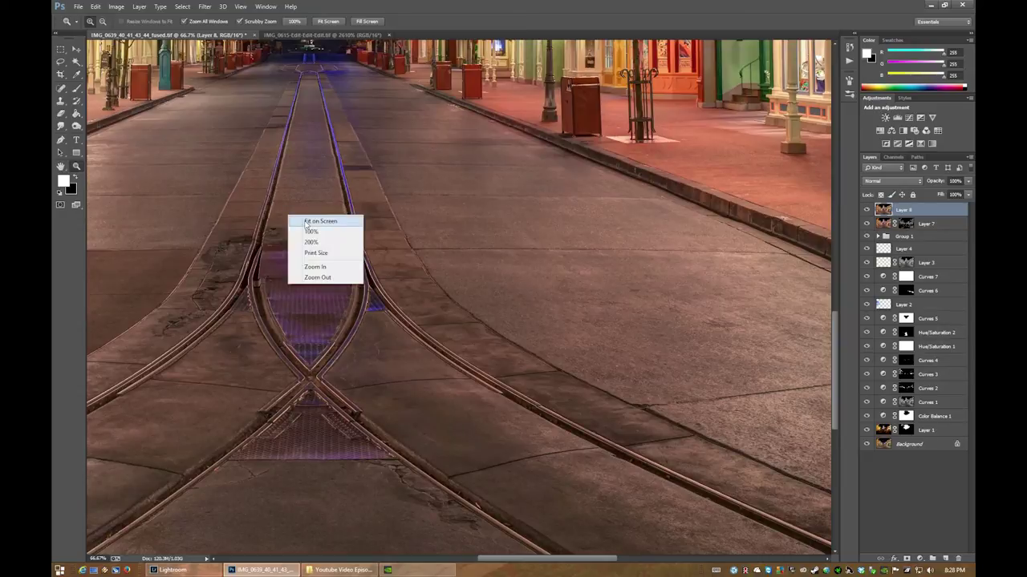
{"action": "left_click", "coordinate": [306, 222]}
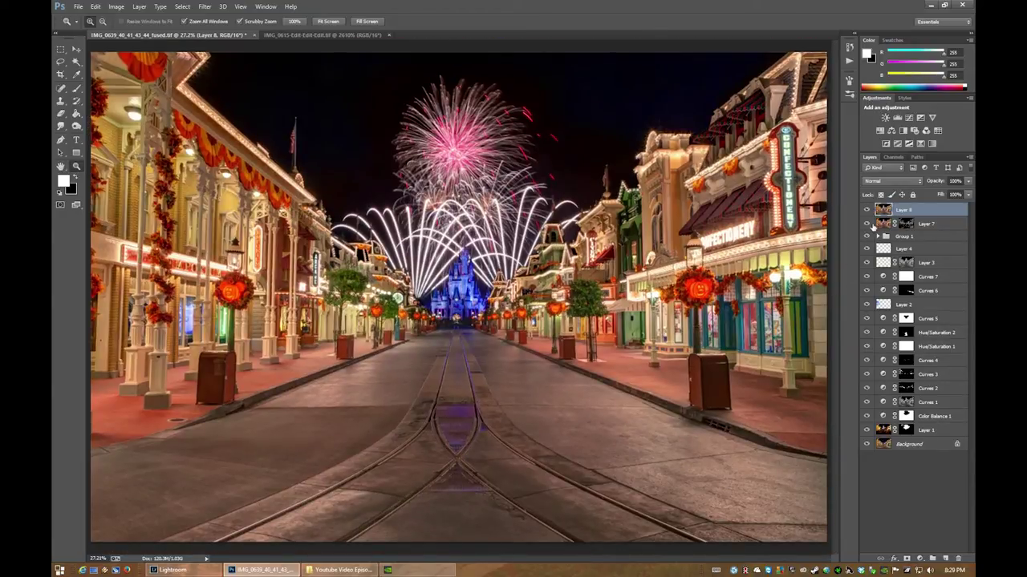
{"action": "left_click", "coordinate": [866, 210]}
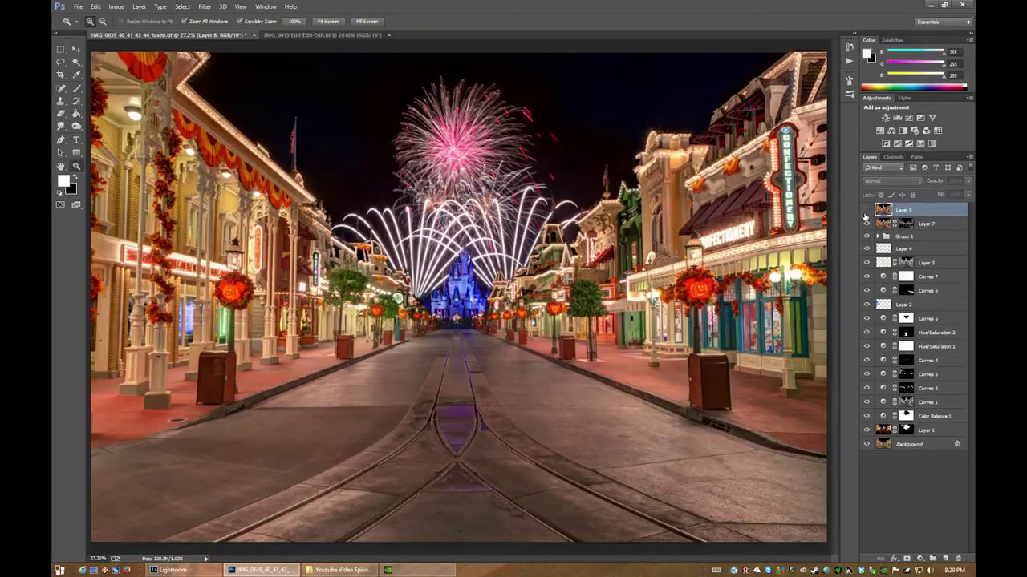
{"action": "left_click", "coordinate": [867, 211]}
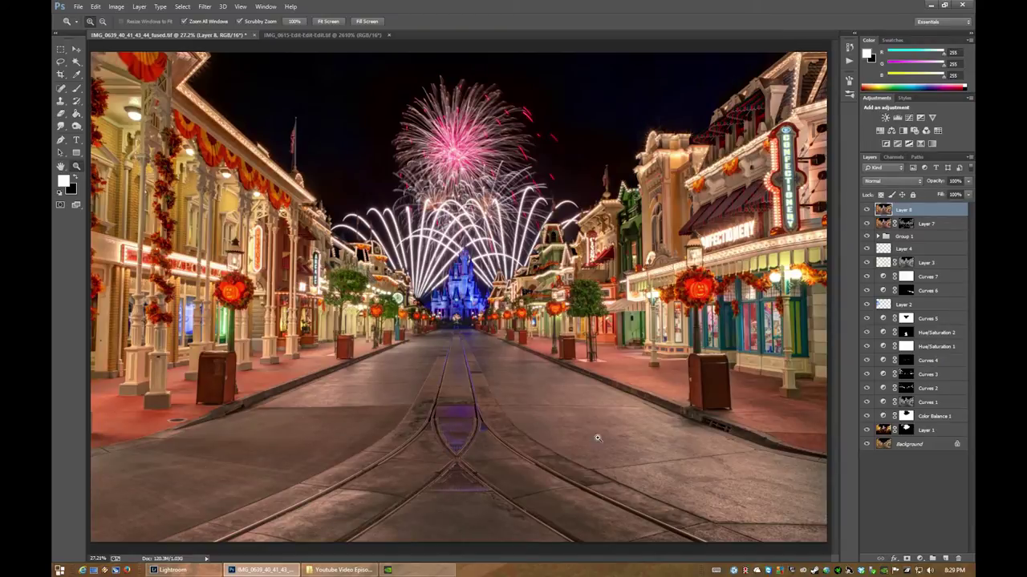
{"action": "right_click", "coordinate": [407, 429]}
{"action": "left_click", "coordinate": [434, 492]}
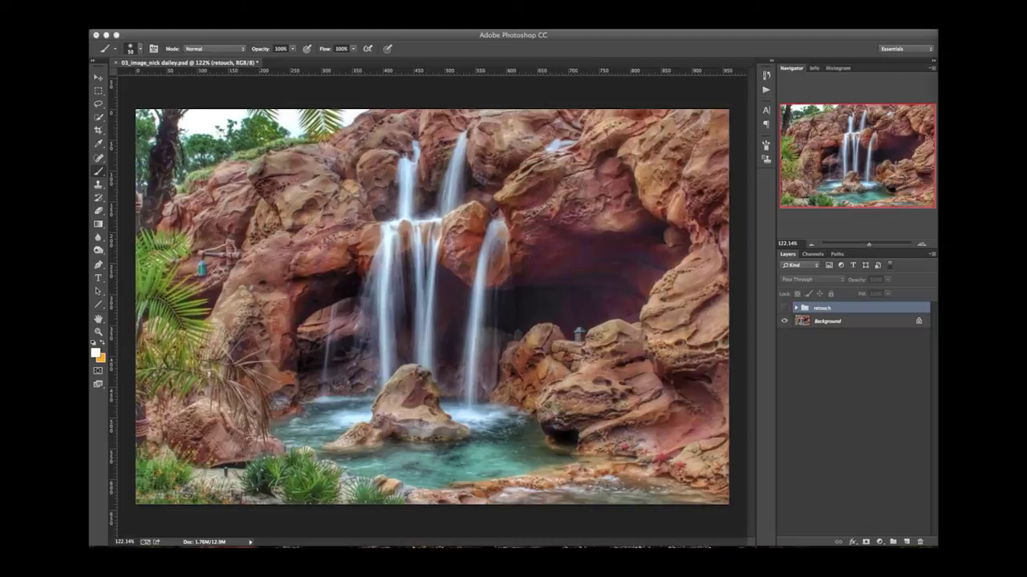
{"action": "left_click", "coordinate": [679, 532]}
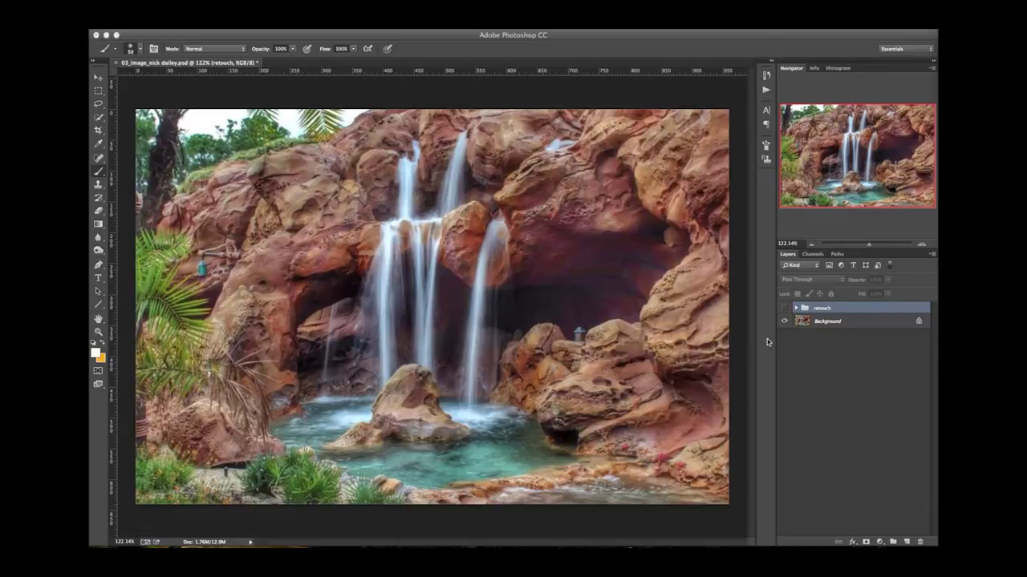
- Compare the retouch group on and off, then delete the group with its contents
{"action": "left_click", "coordinate": [784, 307]}
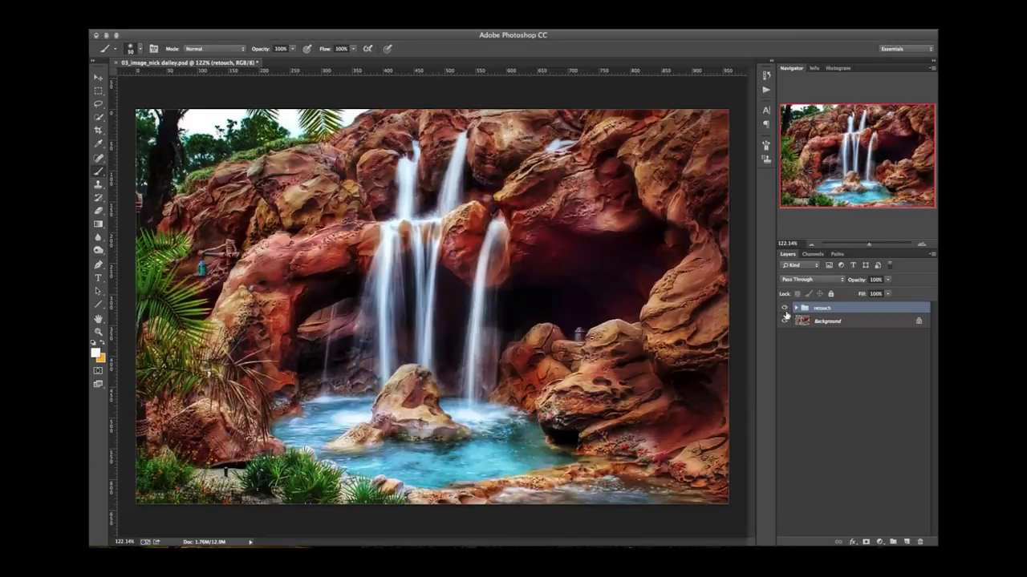
{"action": "left_click", "coordinate": [784, 308]}
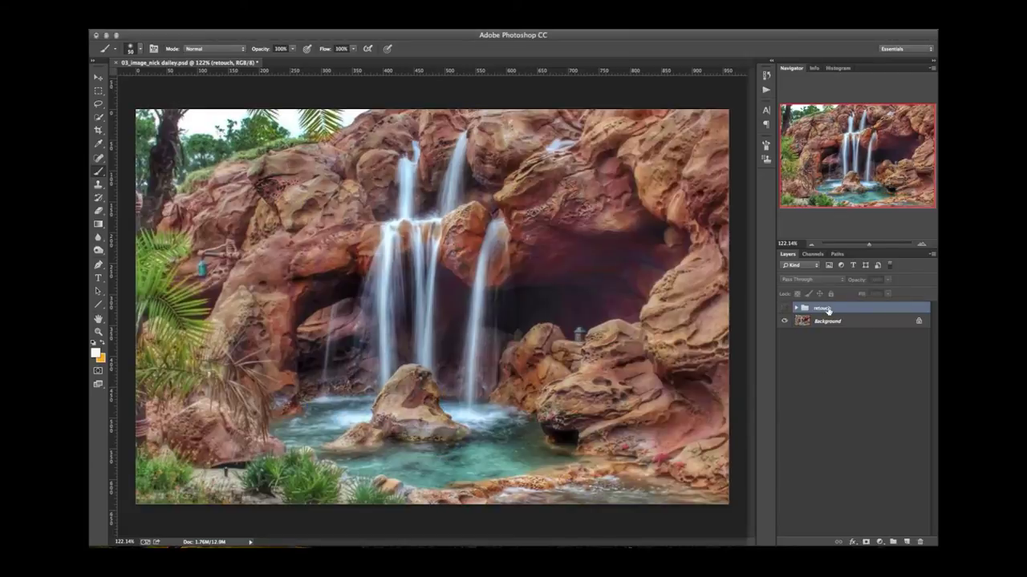
{"action": "left_click", "coordinate": [919, 543]}
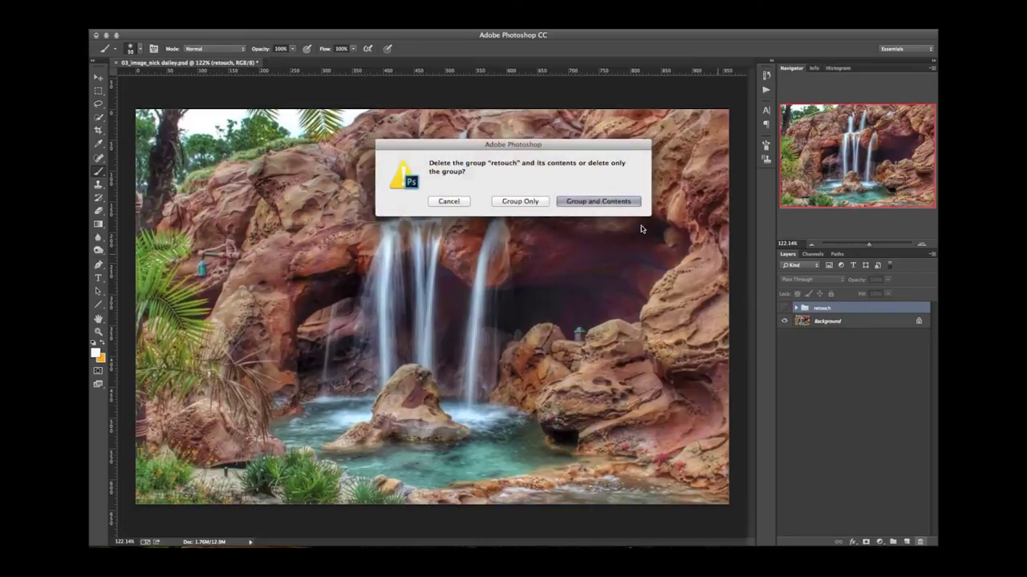
{"action": "left_click", "coordinate": [603, 201]}
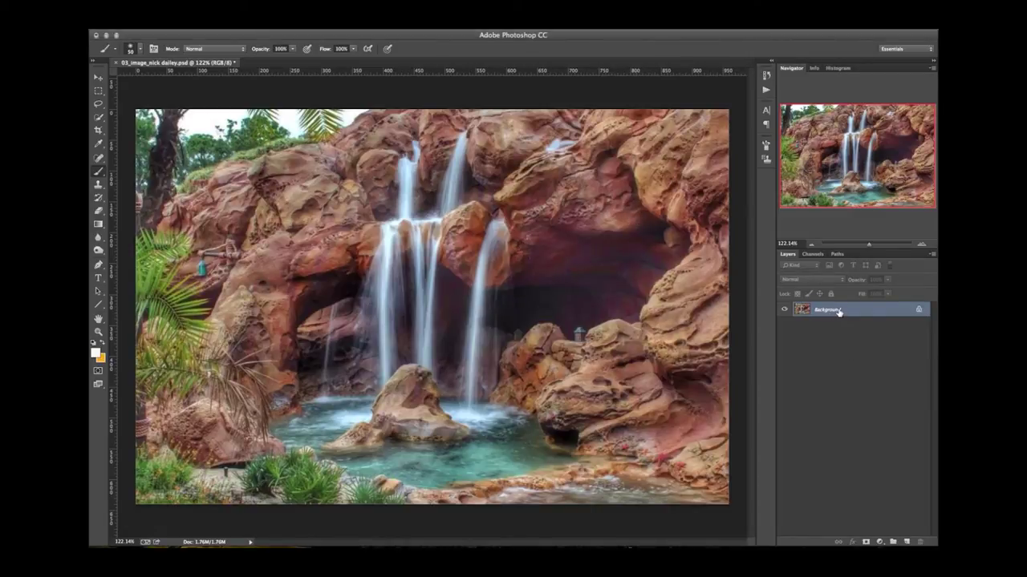
- Duplicate the Background layer as Background copy
{"action": "key", "text": "ctrl+j"}
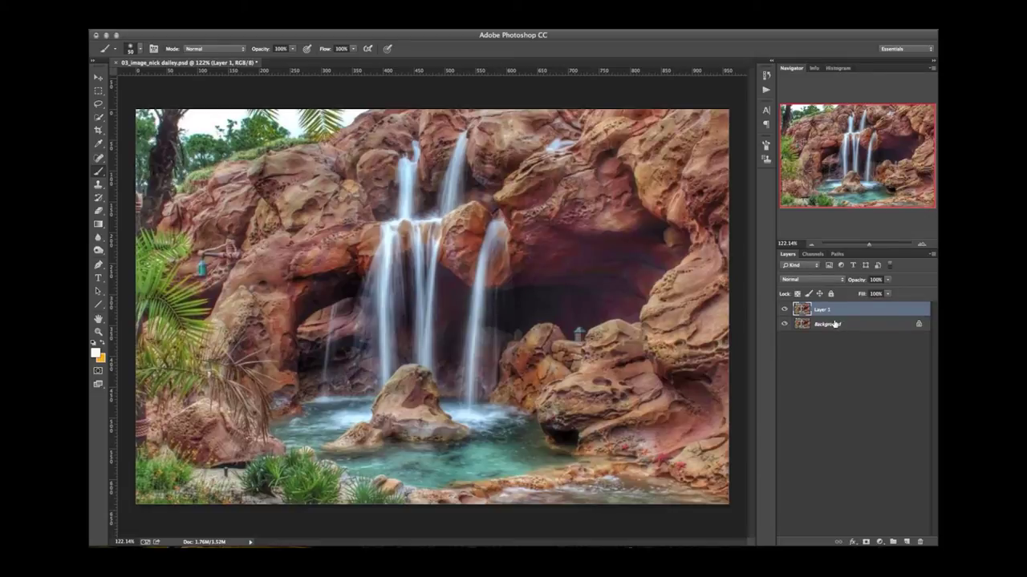
{"action": "key", "text": "ctrl+z"}
{"action": "left_click_drag", "start_coordinate": [828, 312], "coordinate": [906, 541]}
- Apply Reduce Noise to Background copy: Strength 10, Preserve Details 0%, Color Noise 100%, Sharpen 82%
{"action": "left_click", "coordinate": [337, 30]}
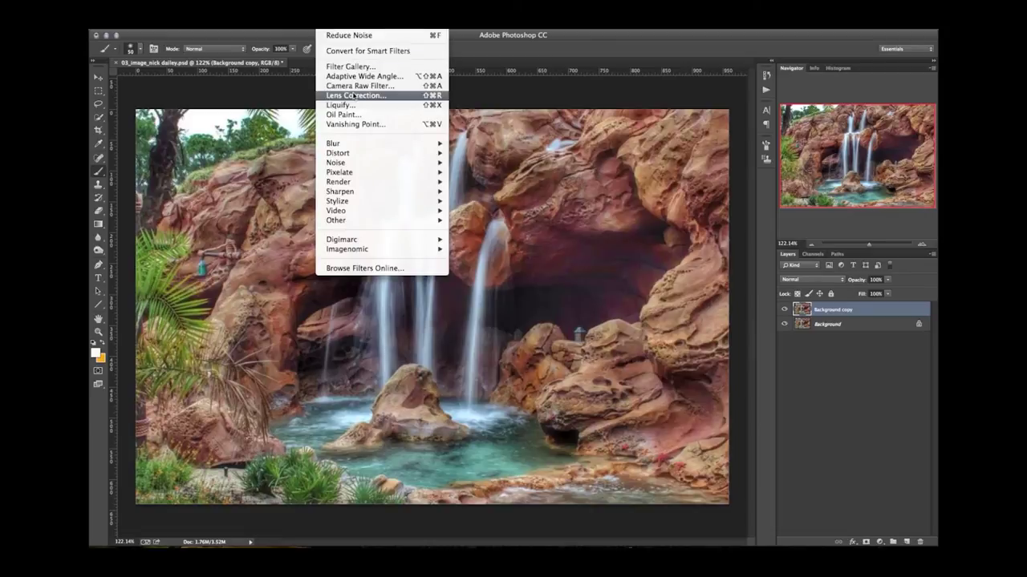
{"action": "mouse_move", "coordinate": [404, 166]}
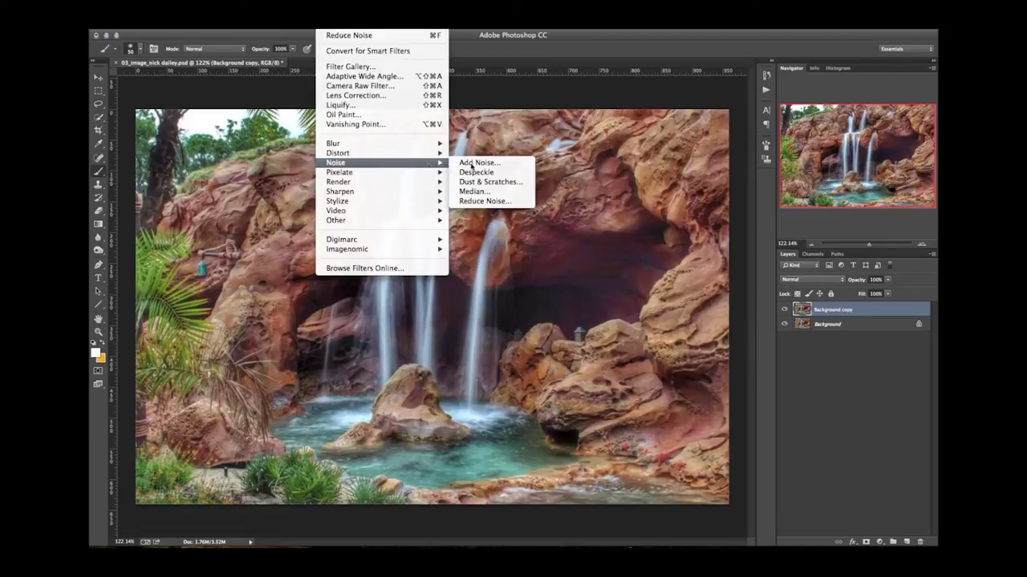
{"action": "left_click", "coordinate": [487, 201]}
{"action": "left_click_drag", "start_coordinate": [531, 230], "coordinate": [374, 265]}
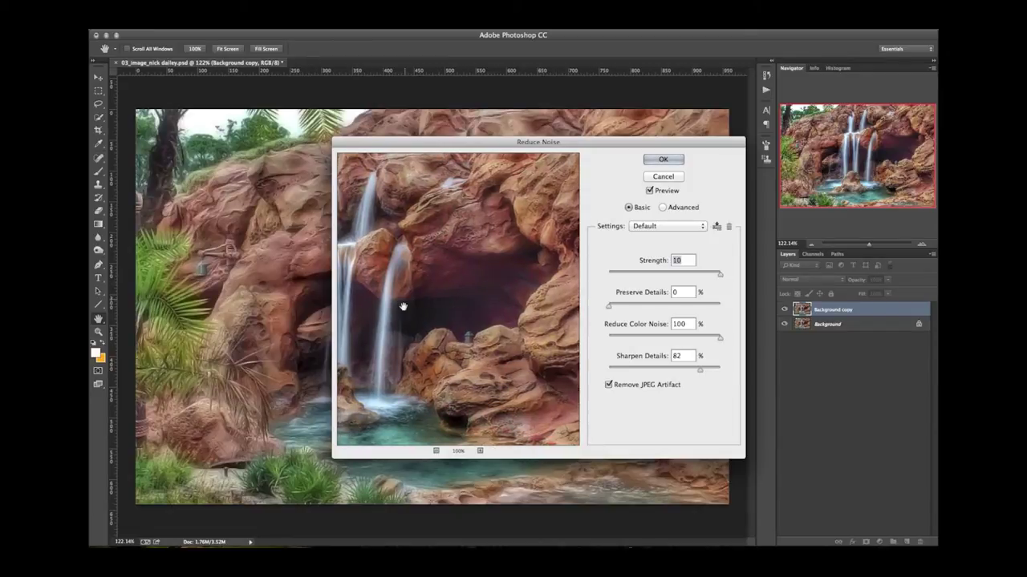
{"action": "left_click_drag", "start_coordinate": [431, 297], "coordinate": [495, 274]}
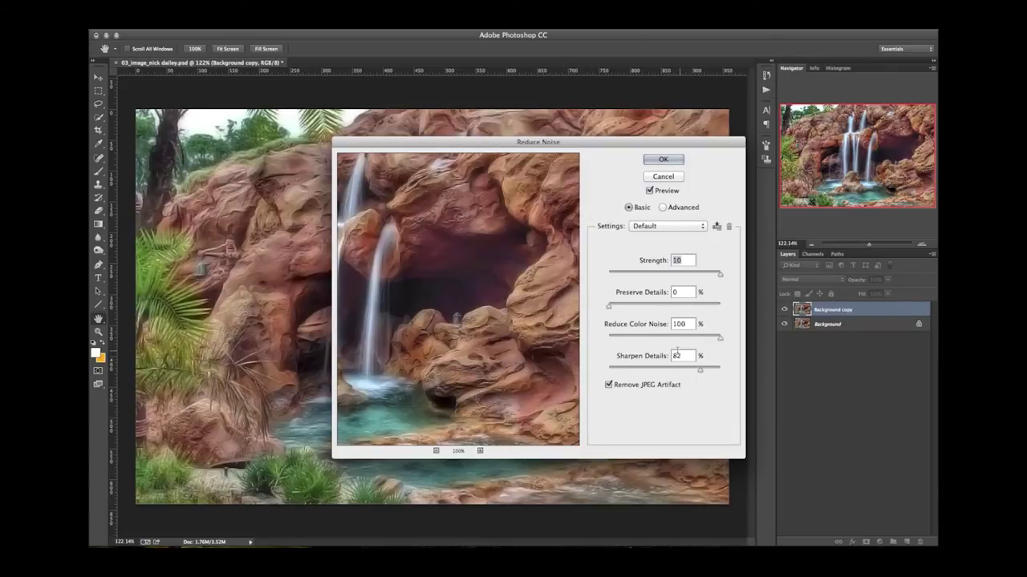
{"action": "left_click_drag", "start_coordinate": [481, 316], "coordinate": [535, 212]}
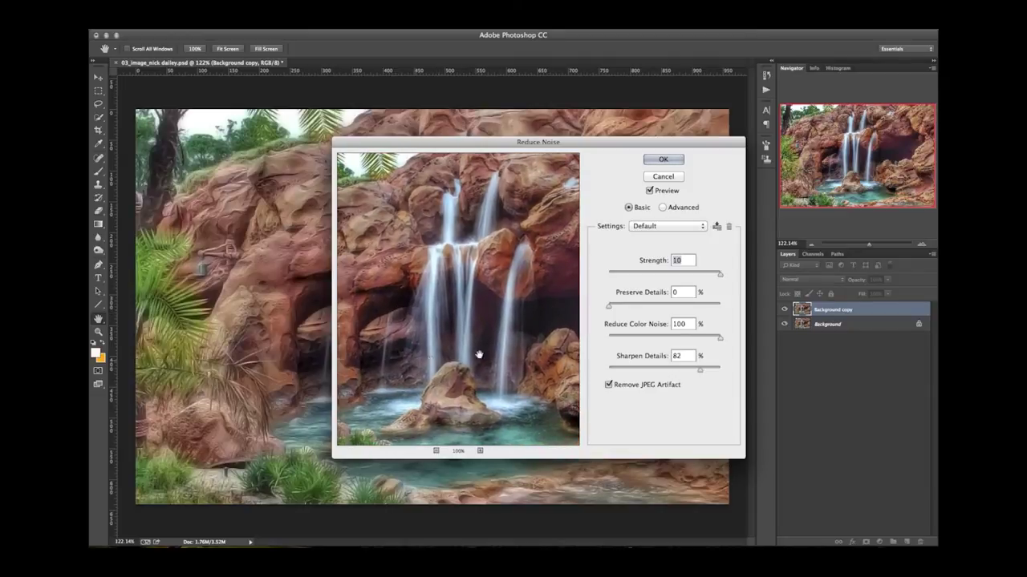
{"action": "left_click_drag", "start_coordinate": [417, 349], "coordinate": [505, 341]}
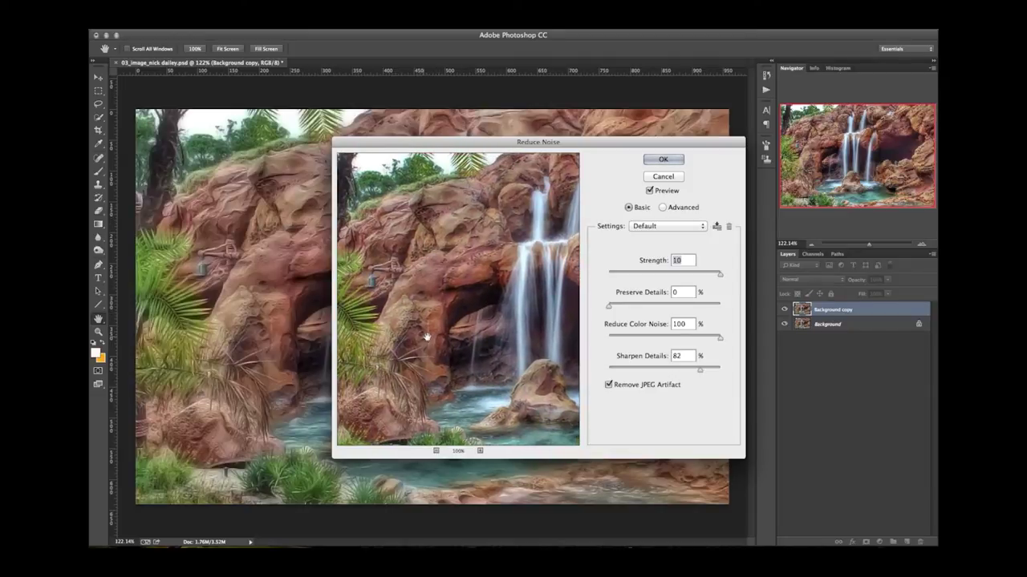
{"action": "left_click_drag", "start_coordinate": [510, 307], "coordinate": [517, 326]}
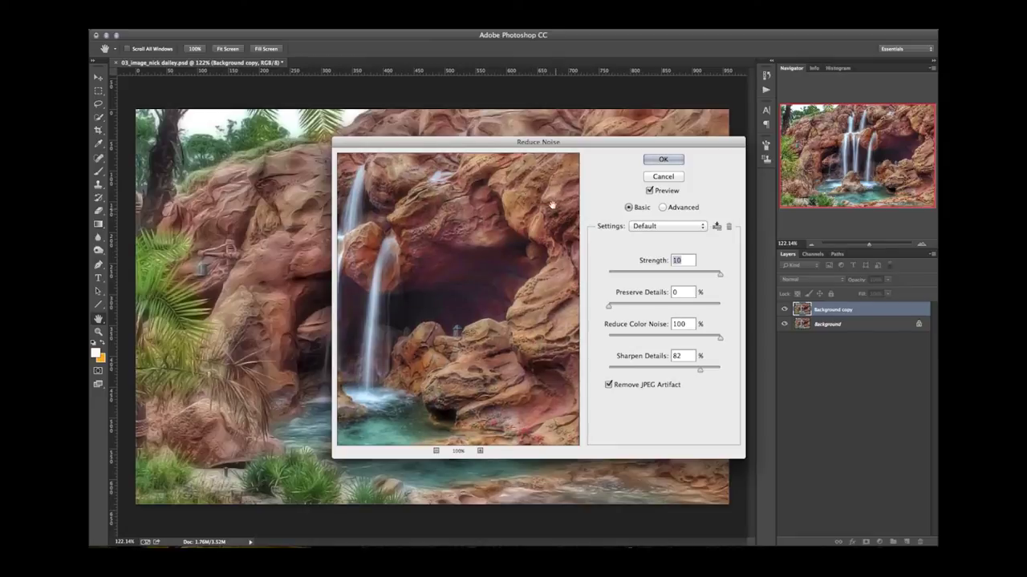
{"action": "left_click", "coordinate": [662, 160]}
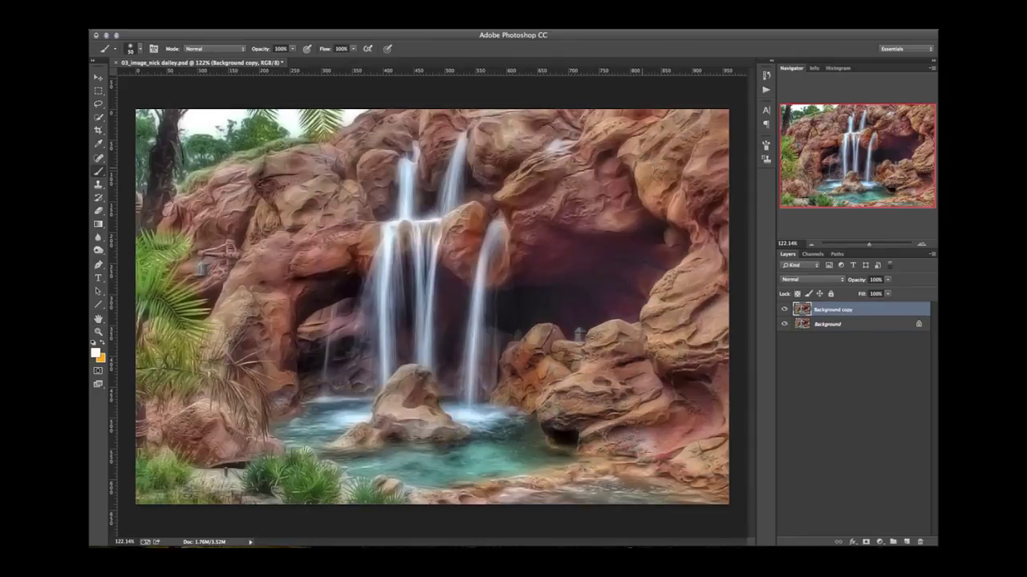
- Add a black layer mask to Background copy and set the brush to 41 px at 20% opacity
{"action": "left_click", "coordinate": [866, 542], "text": "alt"}
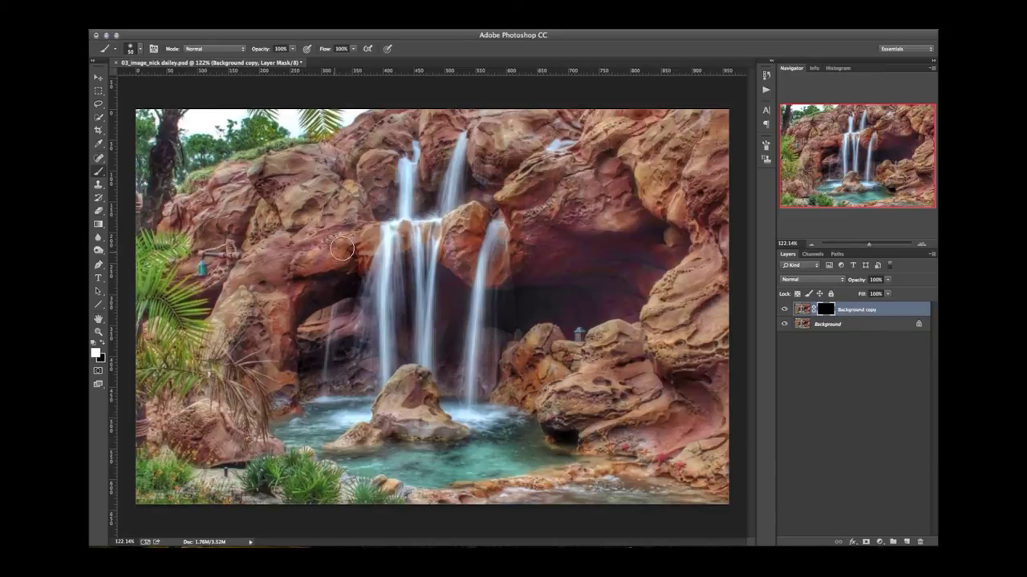
{"action": "left_click_drag", "start_coordinate": [543, 293], "coordinate": [554, 381]}
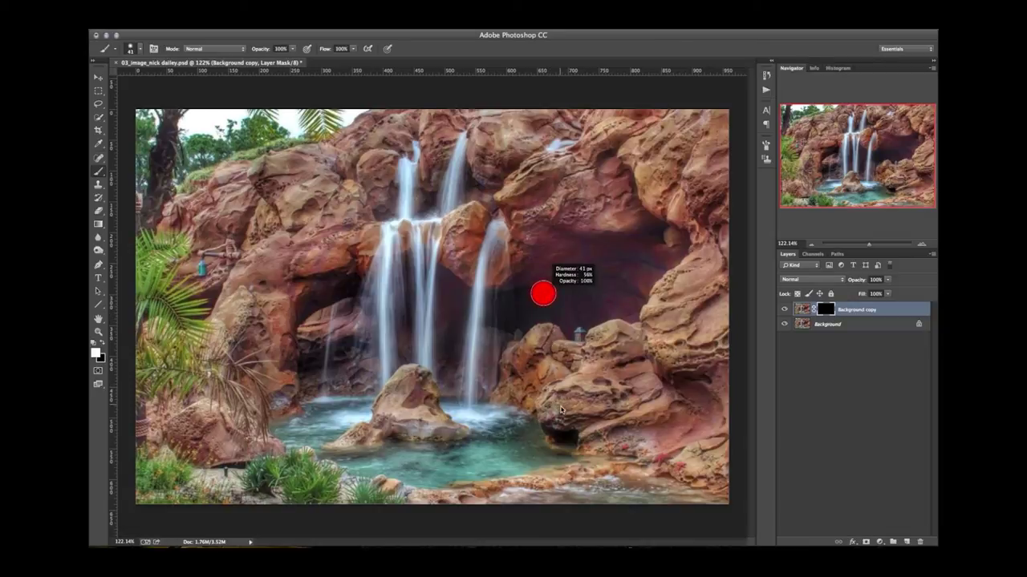
{"action": "left_click_drag", "start_coordinate": [561, 417], "coordinate": [562, 414]}
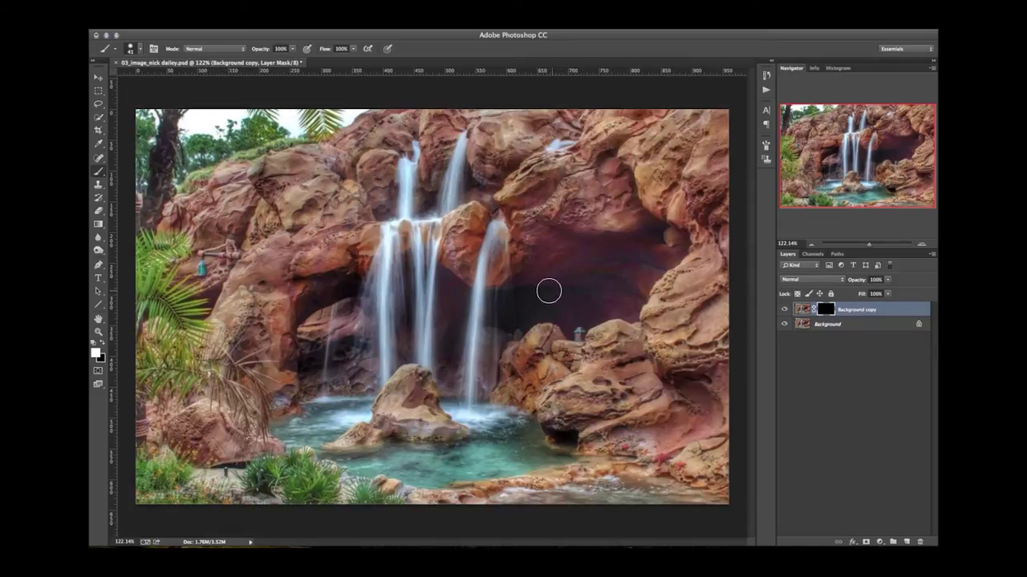
{"action": "key", "text": "2"}
- Paint white over the cave and central waterfall to reveal the smoothing, then view the mask alone
{"action": "mouse_move", "coordinate": [661, 255]}
{"action": "left_mouse_down"}
{"action": "mouse_move", "coordinate": [637, 270]}
{"action": "mouse_move", "coordinate": [574, 257]}
{"action": "mouse_move", "coordinate": [594, 267]}
{"action": "mouse_move", "coordinate": [534, 280]}
{"action": "mouse_move", "coordinate": [519, 313]}
{"action": "mouse_move", "coordinate": [563, 320]}
{"action": "mouse_move", "coordinate": [633, 301]}
{"action": "mouse_move", "coordinate": [576, 290]}
{"action": "mouse_move", "coordinate": [564, 305]}
{"action": "mouse_move", "coordinate": [597, 305]}
{"action": "mouse_move", "coordinate": [516, 318]}
{"action": "mouse_move", "coordinate": [528, 308]}
{"action": "mouse_move", "coordinate": [510, 323]}
{"action": "mouse_move", "coordinate": [545, 307]}
{"action": "mouse_move", "coordinate": [576, 330]}
{"action": "mouse_move", "coordinate": [651, 277]}
{"action": "mouse_move", "coordinate": [648, 243]}
{"action": "mouse_move", "coordinate": [574, 238]}
{"action": "mouse_move", "coordinate": [542, 251]}
{"action": "mouse_move", "coordinate": [515, 289]}
{"action": "mouse_move", "coordinate": [530, 314]}
{"action": "mouse_move", "coordinate": [554, 309]}
{"action": "mouse_move", "coordinate": [535, 312]}
{"action": "mouse_move", "coordinate": [563, 277]}
{"action": "mouse_move", "coordinate": [561, 254]}
{"action": "mouse_move", "coordinate": [548, 313]}
{"action": "mouse_move", "coordinate": [528, 324]}
{"action": "mouse_move", "coordinate": [551, 327]}
{"action": "mouse_move", "coordinate": [521, 337]}
{"action": "mouse_move", "coordinate": [577, 328]}
{"action": "mouse_move", "coordinate": [644, 282]}
{"action": "mouse_move", "coordinate": [608, 266]}
{"action": "mouse_move", "coordinate": [661, 248]}
{"action": "mouse_move", "coordinate": [546, 248]}
{"action": "mouse_move", "coordinate": [513, 300]}
{"action": "mouse_move", "coordinate": [522, 321]}
{"action": "mouse_move", "coordinate": [664, 245]}
{"action": "mouse_move", "coordinate": [650, 233]}
{"action": "mouse_move", "coordinate": [597, 294]}
{"action": "mouse_move", "coordinate": [570, 438]}
{"action": "left_mouse_up"}
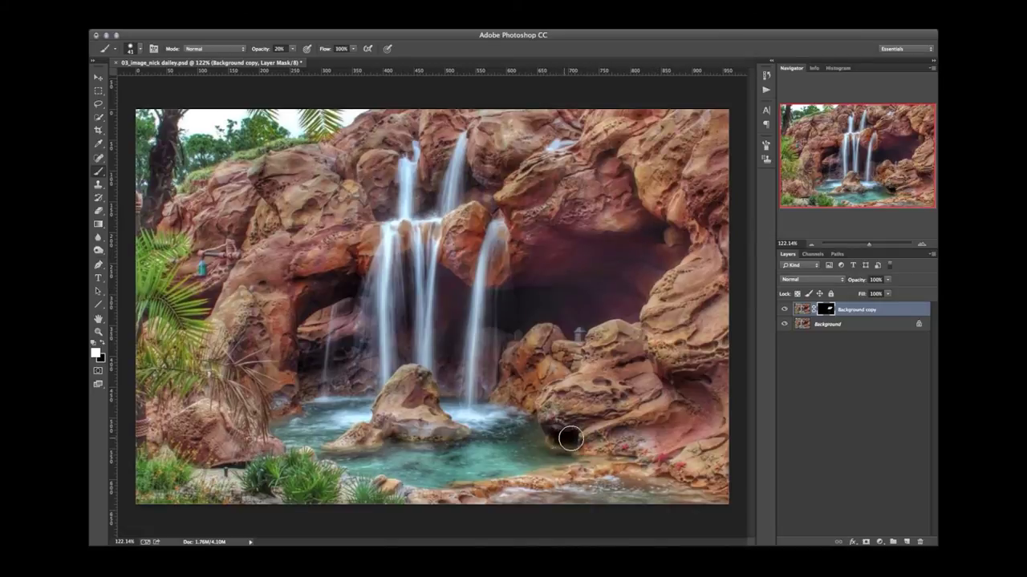
{"action": "mouse_move", "coordinate": [344, 286]}
{"action": "left_mouse_down"}
{"action": "mouse_move", "coordinate": [302, 314]}
{"action": "mouse_move", "coordinate": [346, 287]}
{"action": "mouse_move", "coordinate": [304, 308]}
{"action": "mouse_move", "coordinate": [321, 320]}
{"action": "mouse_move", "coordinate": [347, 317]}
{"action": "mouse_move", "coordinate": [306, 326]}
{"action": "mouse_move", "coordinate": [323, 328]}
{"action": "mouse_move", "coordinate": [313, 326]}
{"action": "mouse_move", "coordinate": [321, 308]}
{"action": "mouse_move", "coordinate": [324, 328]}
{"action": "mouse_move", "coordinate": [309, 343]}
{"action": "mouse_move", "coordinate": [446, 279]}
{"action": "mouse_move", "coordinate": [445, 330]}
{"action": "mouse_move", "coordinate": [458, 298]}
{"action": "mouse_move", "coordinate": [448, 363]}
{"action": "mouse_move", "coordinate": [450, 273]}
{"action": "mouse_move", "coordinate": [449, 377]}
{"action": "mouse_move", "coordinate": [457, 284]}
{"action": "mouse_move", "coordinate": [448, 293]}
{"action": "mouse_move", "coordinate": [447, 277]}
{"action": "mouse_move", "coordinate": [448, 337]}
{"action": "mouse_move", "coordinate": [441, 271]}
{"action": "mouse_move", "coordinate": [445, 330]}
{"action": "mouse_move", "coordinate": [461, 295]}
{"action": "mouse_move", "coordinate": [451, 350]}
{"action": "mouse_move", "coordinate": [447, 288]}
{"action": "mouse_move", "coordinate": [447, 352]}
{"action": "mouse_move", "coordinate": [425, 278]}
{"action": "mouse_move", "coordinate": [406, 273]}
{"action": "mouse_move", "coordinate": [404, 288]}
{"action": "mouse_move", "coordinate": [403, 263]}
{"action": "mouse_move", "coordinate": [408, 320]}
{"action": "mouse_move", "coordinate": [404, 258]}
{"action": "left_mouse_up"}
{"action": "mouse_move", "coordinate": [406, 324]}
{"action": "left_mouse_down"}
{"action": "mouse_move", "coordinate": [405, 351]}
{"action": "mouse_move", "coordinate": [404, 271]}
{"action": "mouse_move", "coordinate": [403, 312]}
{"action": "left_mouse_up"}
{"action": "left_click", "coordinate": [827, 310], "text": "alt"}
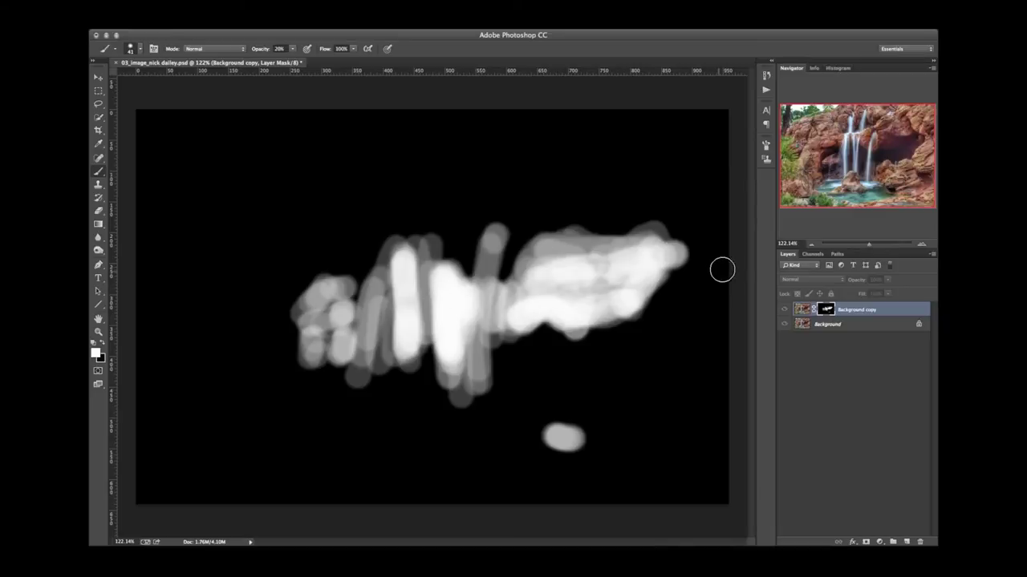
- Exit Background copy's mask view to see the colour waterfall photo again
{"action": "left_click", "coordinate": [827, 309], "text": "alt"}
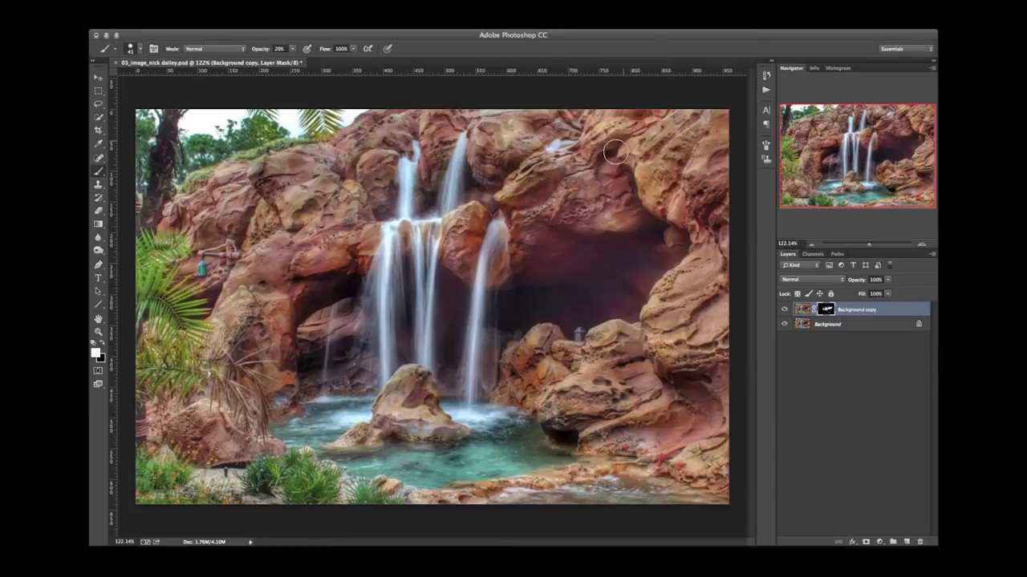
- Zoom in on the cave around the lantern and add an empty Layer 1 above Background copy
{"action": "key", "text": "z"}
{"action": "left_click", "coordinate": [666, 373]}
{"action": "left_click_drag", "start_coordinate": [368, 315], "coordinate": [511, 318]}
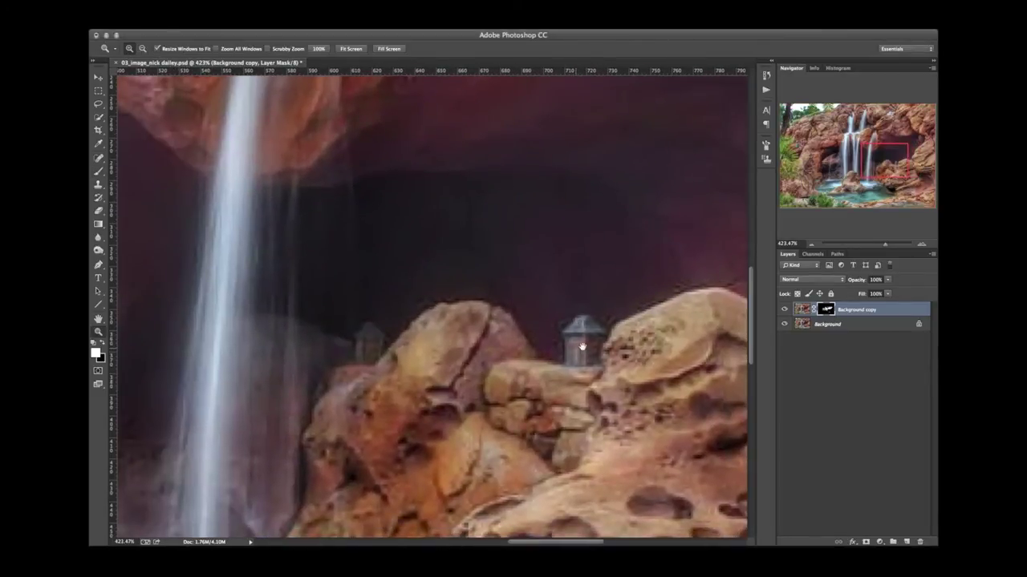
{"action": "left_click_drag", "start_coordinate": [583, 347], "coordinate": [589, 346]}
{"action": "mouse_move", "coordinate": [847, 247]}
{"action": "left_mouse_down"}
{"action": "mouse_move", "coordinate": [817, 245]}
{"action": "mouse_move", "coordinate": [864, 244]}
{"action": "left_mouse_up"}
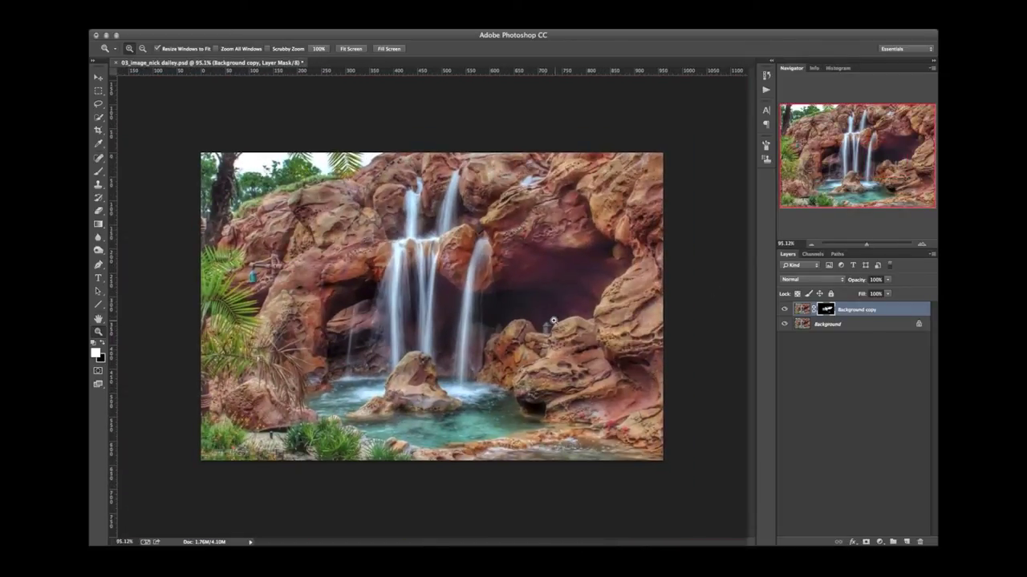
{"action": "left_click_drag", "start_coordinate": [867, 245], "coordinate": [876, 244]}
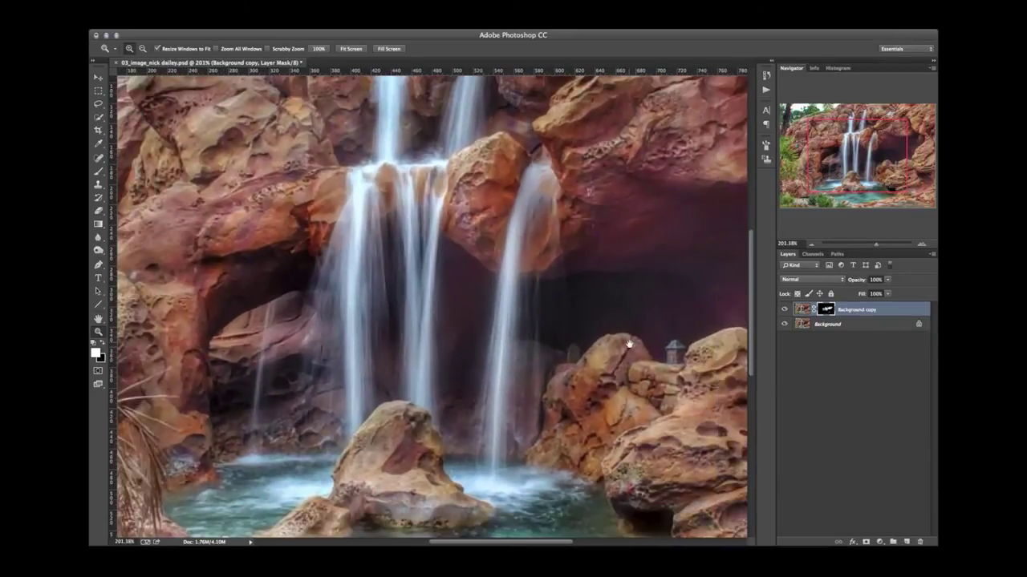
{"action": "left_click_drag", "start_coordinate": [629, 345], "coordinate": [526, 304]}
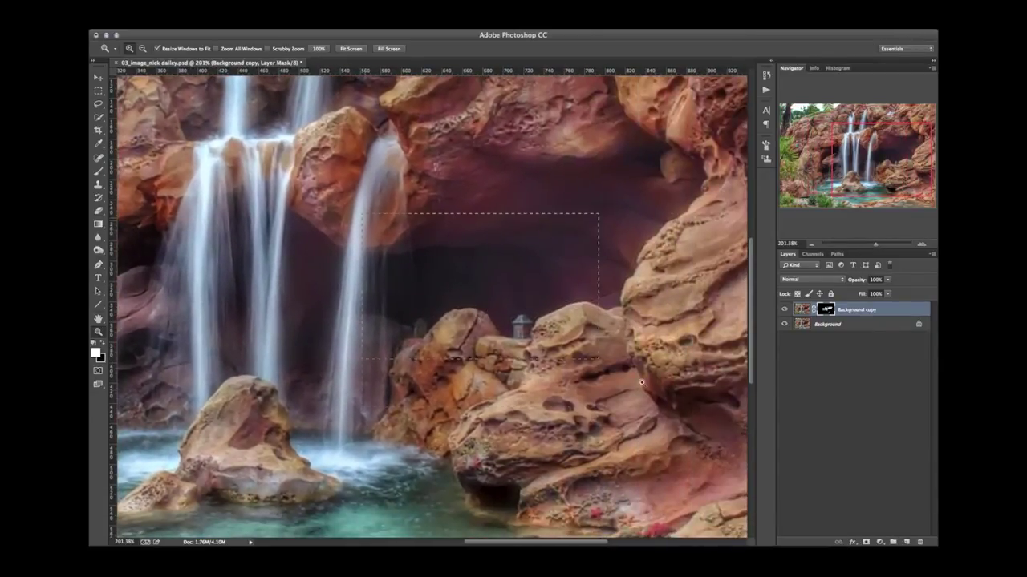
{"action": "left_click_drag", "start_coordinate": [697, 424], "coordinate": [591, 326]}
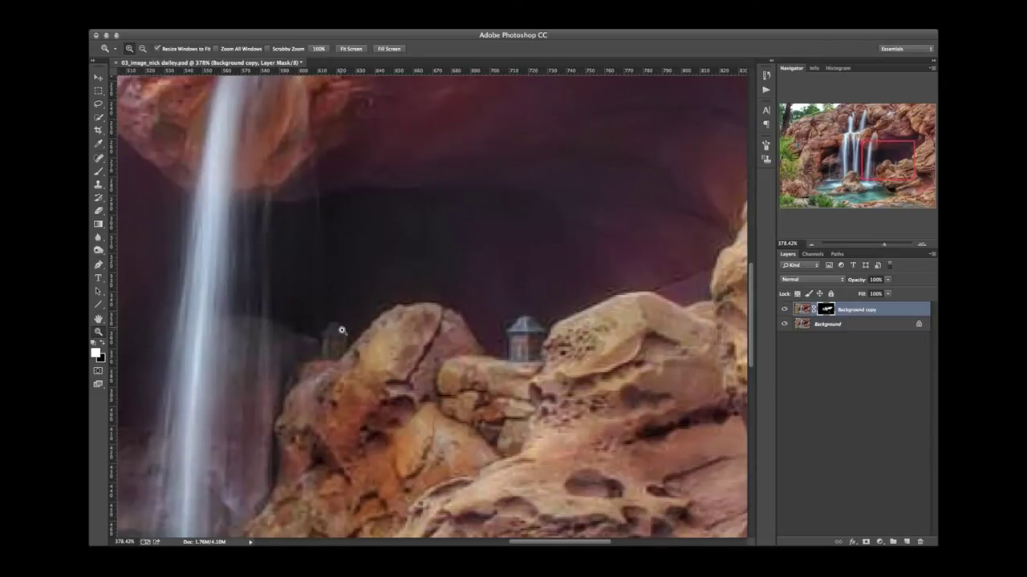
{"action": "left_click", "coordinate": [907, 542]}
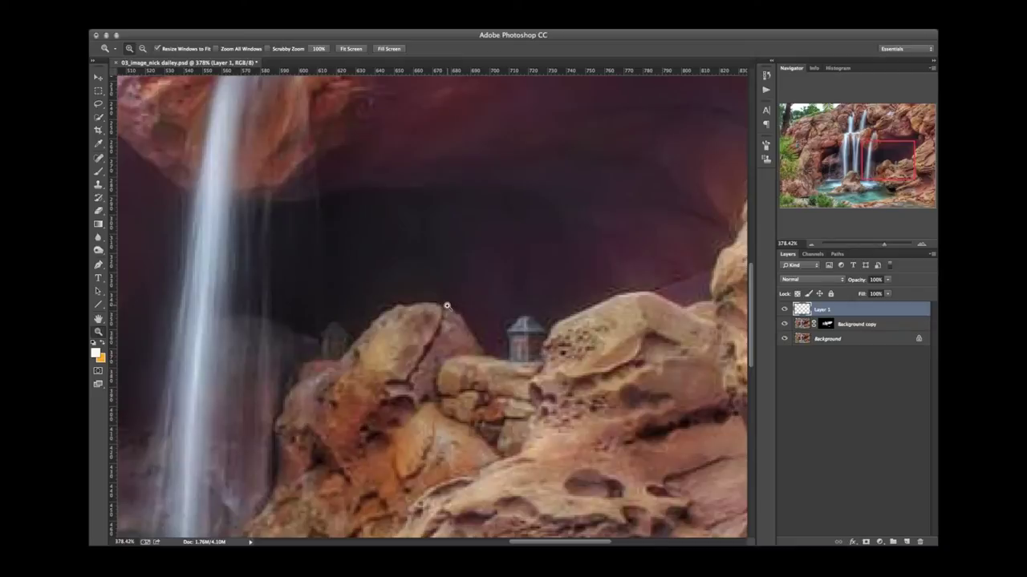
- Set up the Brush tool, adjusting opacity and settling the brush size at 6 px
{"action": "key", "text": "b"}
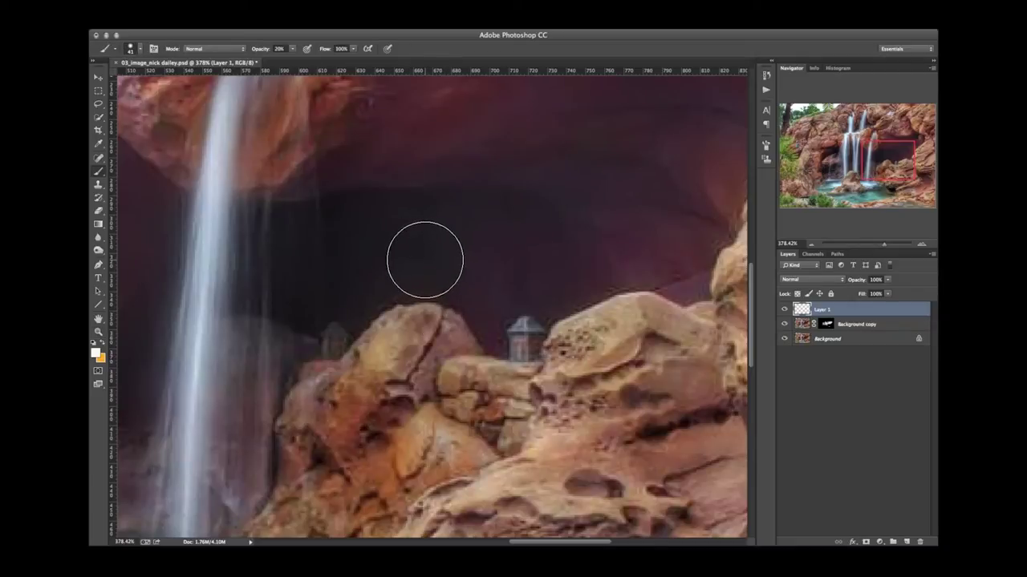
{"action": "left_click_drag", "start_coordinate": [438, 255], "coordinate": [437, 263]}
{"action": "key", "text": "9"}
{"action": "key", "text": "7"}
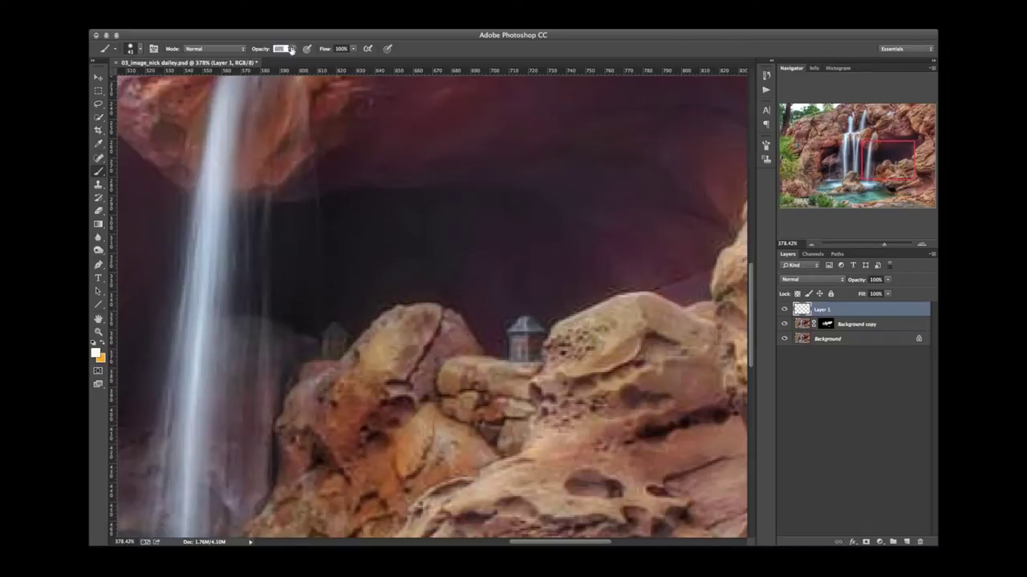
{"action": "left_click_drag", "start_coordinate": [451, 255], "coordinate": [450, 276]}
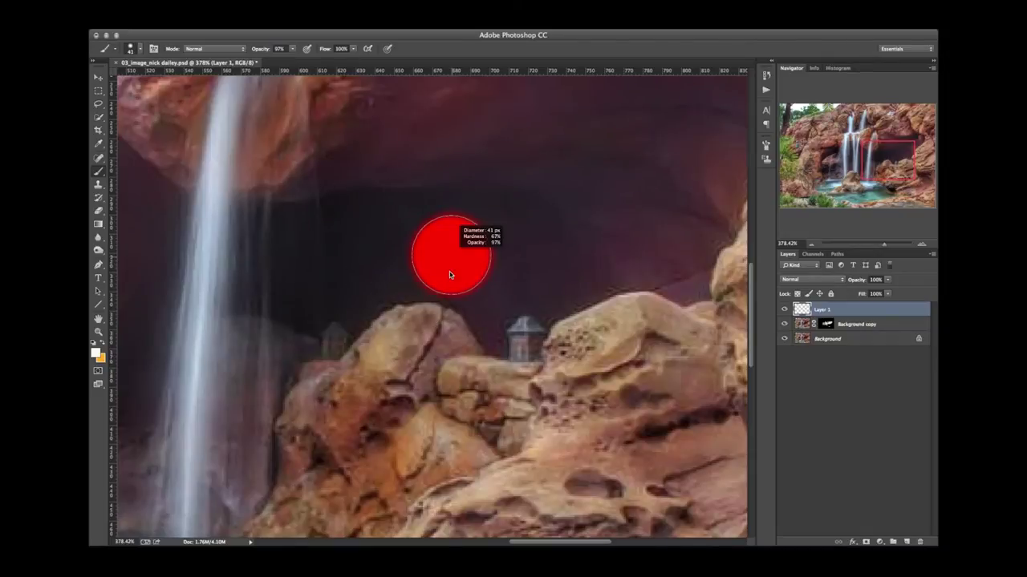
{"action": "mouse_move", "coordinate": [417, 333]}
{"action": "left_mouse_down"}
{"action": "mouse_move", "coordinate": [399, 306]}
{"action": "mouse_move", "coordinate": [401, 259]}
{"action": "mouse_move", "coordinate": [439, 250]}
{"action": "mouse_move", "coordinate": [447, 230]}
{"action": "mouse_move", "coordinate": [390, 236]}
{"action": "left_mouse_up"}
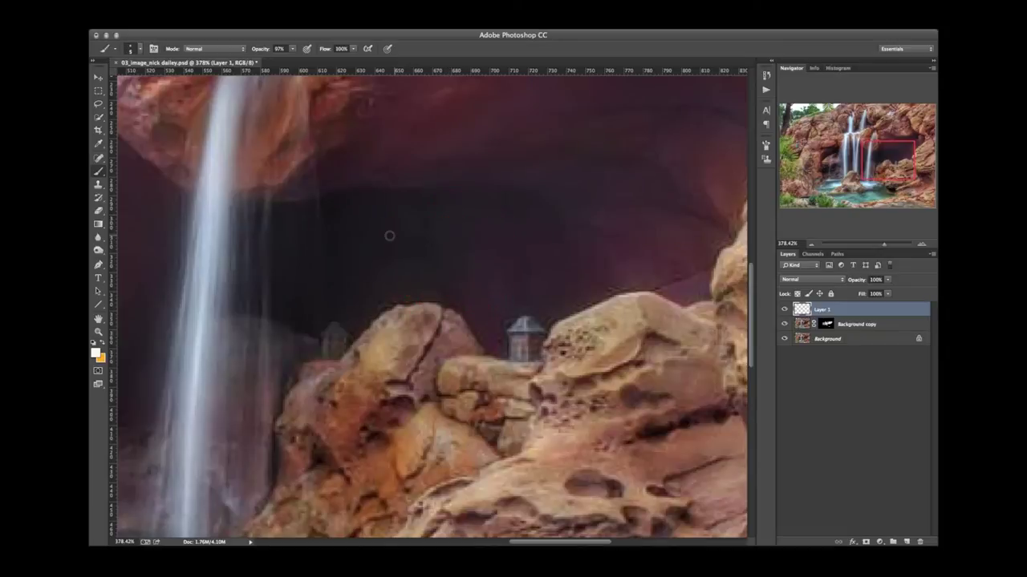
{"action": "left_click_drag", "start_coordinate": [447, 238], "coordinate": [450, 238]}
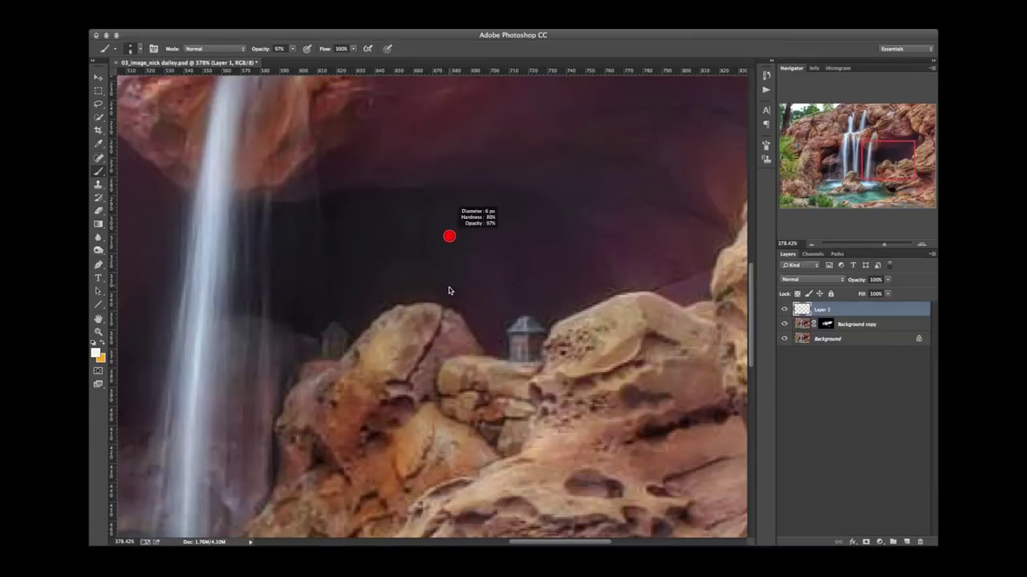
{"action": "left_click_drag", "start_coordinate": [450, 236], "coordinate": [449, 236]}
{"action": "key", "text": "i"}
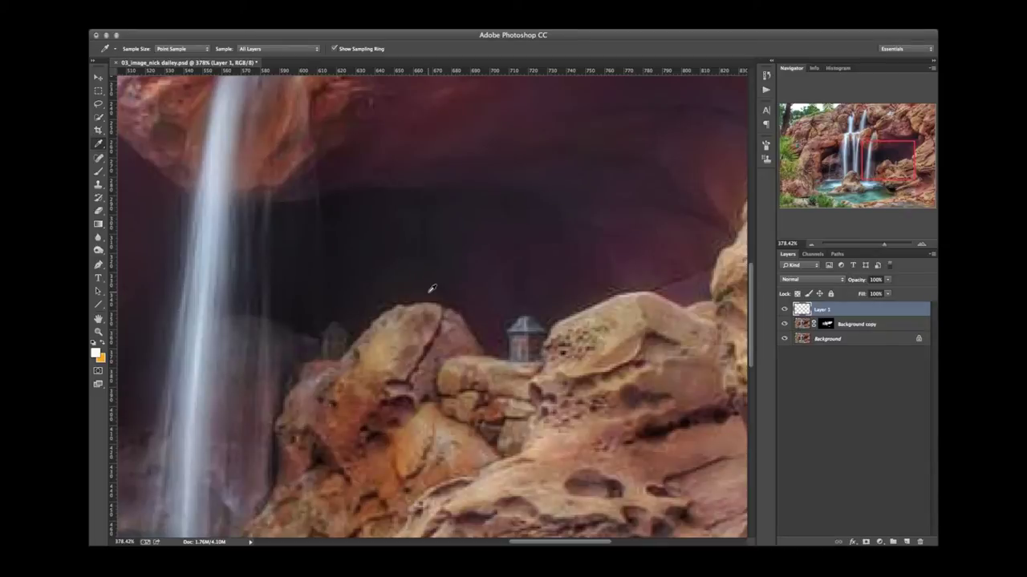
{"action": "key", "text": "b"}
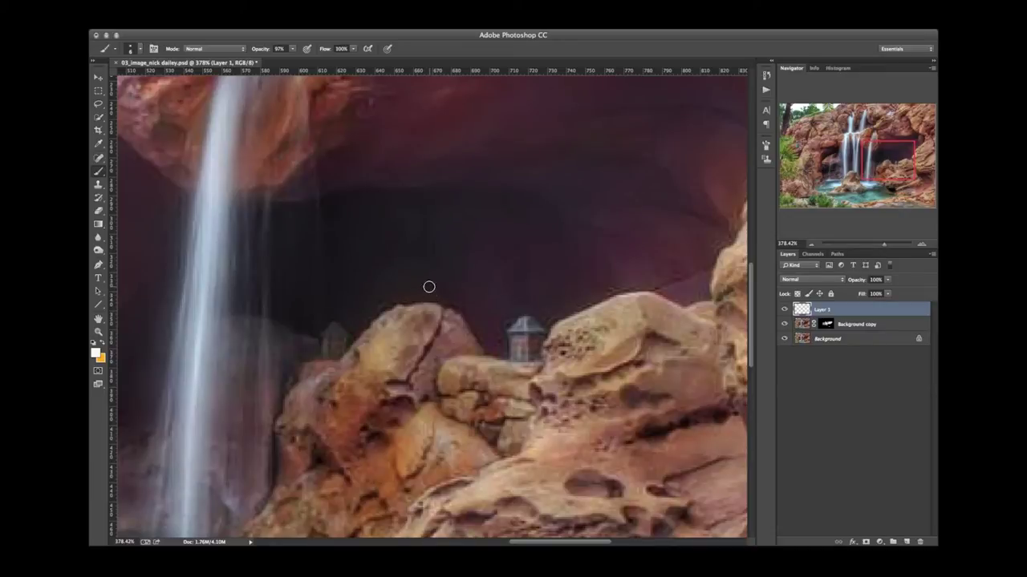
- Sample dark cave colours and paint soft 20% opacity shadow along the cave-rock edge
{"action": "left_click", "coordinate": [414, 284], "text": "alt"}
{"action": "left_click", "coordinate": [920, 543]}
{"action": "left_click", "coordinate": [906, 542]}
{"action": "left_click", "coordinate": [483, 316], "text": "alt"}
{"action": "key", "text": "2"}
{"action": "left_click_drag", "start_coordinate": [470, 315], "coordinate": [463, 305]}
{"action": "left_click", "coordinate": [418, 293]}
- Sample more cave colours and dab shadow around the lantern and along the rock edge
{"action": "left_click", "coordinate": [372, 299], "text": "alt"}
{"action": "left_click", "coordinate": [390, 294], "text": "alt"}
{"action": "left_click", "coordinate": [442, 289], "text": "alt"}
{"action": "left_click", "coordinate": [547, 319]}
{"action": "left_click", "coordinate": [570, 284]}
{"action": "left_click", "coordinate": [590, 285]}
{"action": "left_click", "coordinate": [630, 273]}
{"action": "key", "text": "bracketright"}
{"action": "key", "text": "bracketright"}
{"action": "key", "text": "bracketright"}
{"action": "key", "text": "bracketright"}
{"action": "key", "text": "bracketright"}
{"action": "key", "text": "bracketright"}
{"action": "key", "text": "bracketright"}
{"action": "key", "text": "bracketright"}
{"action": "key", "text": "bracketleft"}
{"action": "key", "text": "bracketleft"}
{"action": "key", "text": "bracketleft"}
{"action": "key", "text": "bracketleft"}
{"action": "key", "text": "bracketleft"}
{"action": "key", "text": "bracketleft"}
{"action": "key", "text": "bracketleft"}
{"action": "key", "text": "bracketleft"}
{"action": "left_click", "coordinate": [331, 30]}
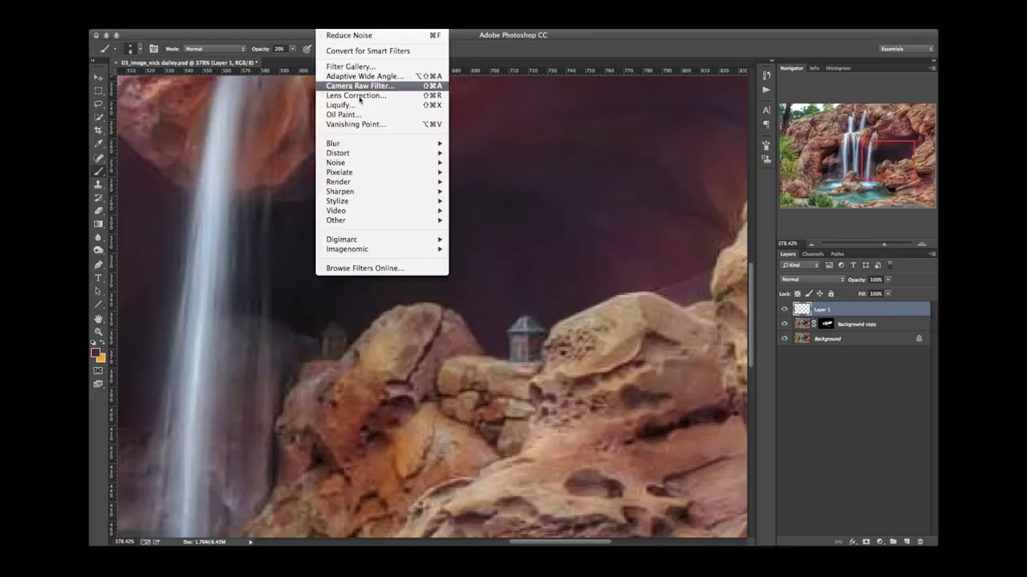
- Apply Add Noise to Layer 1 with Amount 0.5%, Uniform, Monochromatic
{"action": "mouse_move", "coordinate": [433, 163]}
{"action": "left_click", "coordinate": [466, 164]}
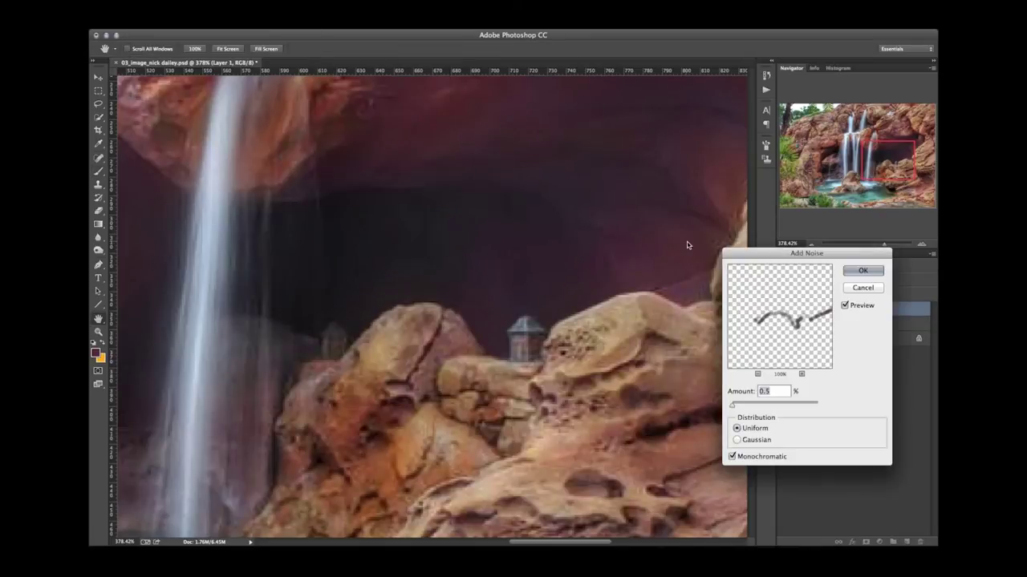
{"action": "mouse_move", "coordinate": [736, 407]}
{"action": "left_mouse_down"}
{"action": "mouse_move", "coordinate": [770, 408]}
{"action": "mouse_move", "coordinate": [731, 408]}
{"action": "left_mouse_up"}
{"action": "type", "text": ".5"}
{"action": "left_click", "coordinate": [863, 270]}
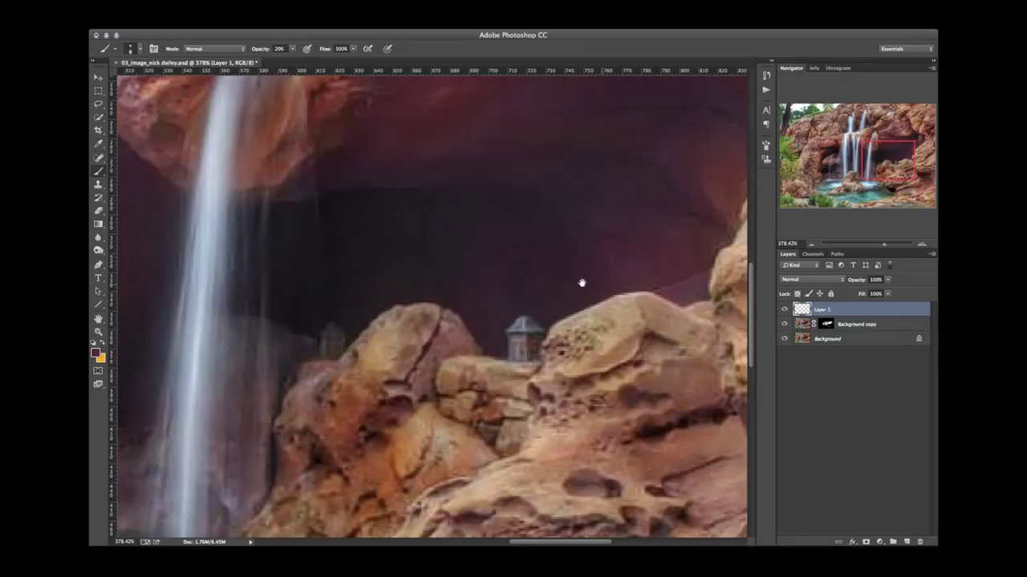
- Pan toward the cave ceiling right of the waterfall to inspect the painted shadows
{"action": "left_click_drag", "start_coordinate": [596, 284], "coordinate": [515, 299]}
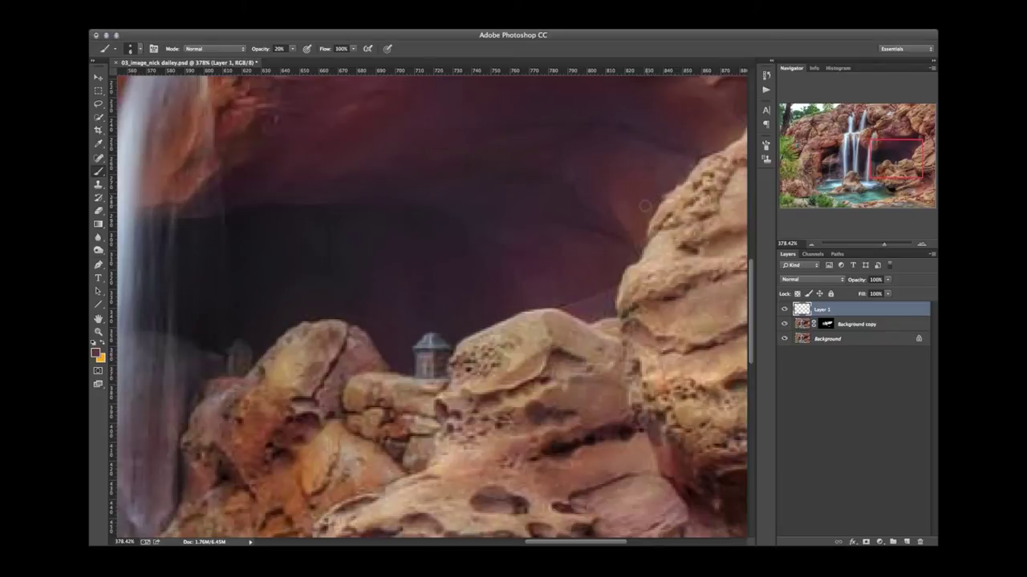
{"action": "left_click_drag", "start_coordinate": [665, 196], "coordinate": [557, 310]}
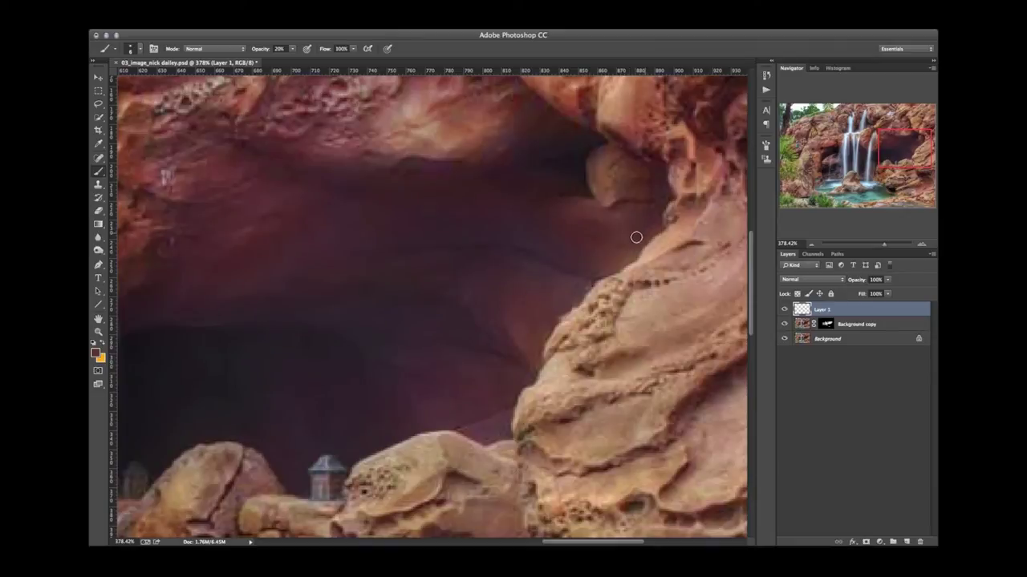
{"action": "mouse_move", "coordinate": [606, 264]}
{"action": "left_mouse_down"}
{"action": "mouse_move", "coordinate": [603, 249]}
{"action": "mouse_move", "coordinate": [648, 226]}
{"action": "mouse_move", "coordinate": [627, 246]}
{"action": "left_mouse_up"}
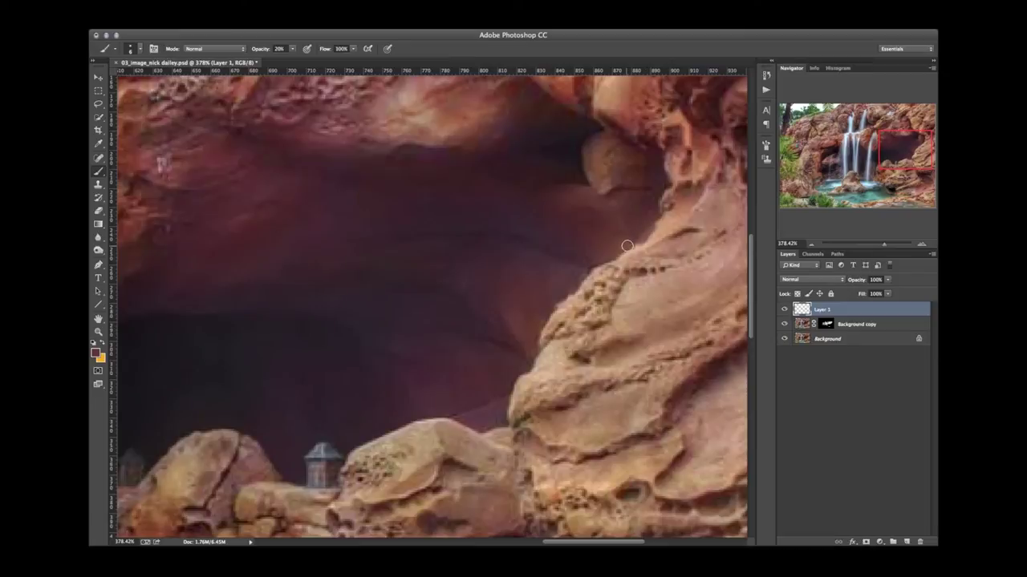
- Revert to an earlier Brush Tool history state, removing the latest cave shadow strokes on Layer 1
{"action": "left_click", "coordinate": [766, 75]}
{"action": "left_click", "coordinate": [713, 302]}
{"action": "left_click", "coordinate": [714, 280]}
{"action": "left_click", "coordinate": [712, 257]}
{"action": "left_click", "coordinate": [709, 234]}
{"action": "left_click", "coordinate": [703, 223]}
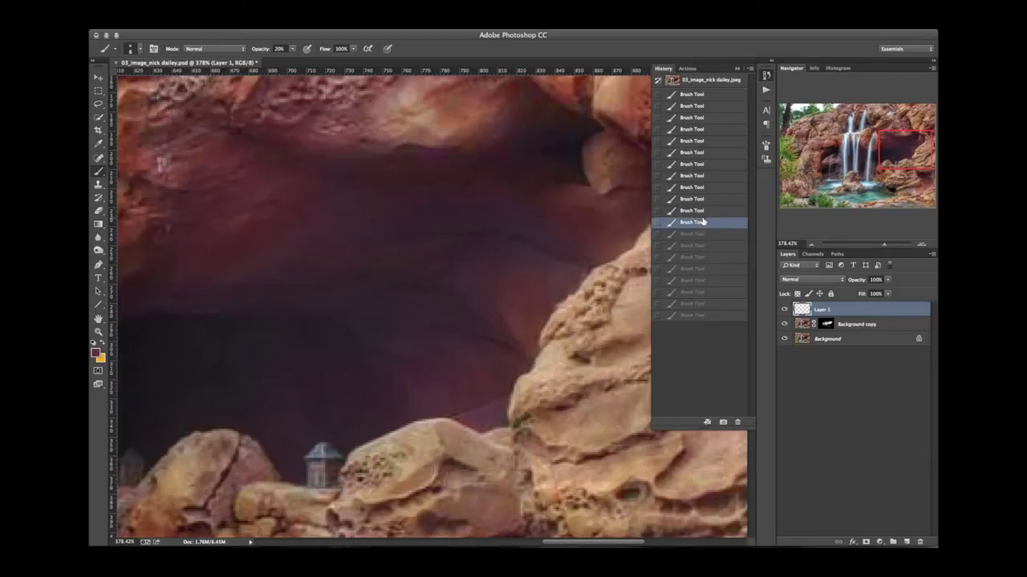
{"action": "left_click", "coordinate": [733, 69]}
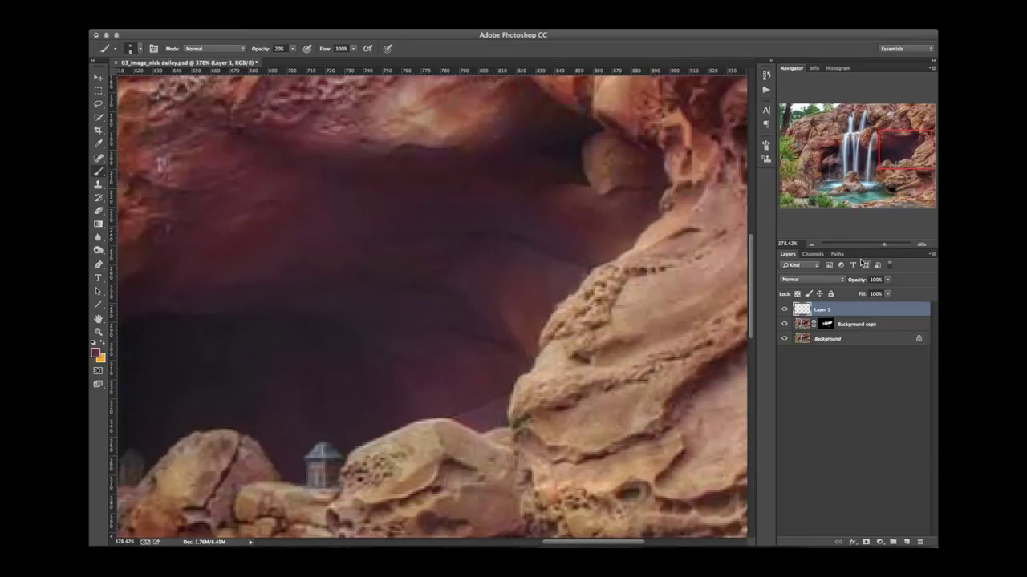
{"action": "left_click_drag", "start_coordinate": [883, 244], "coordinate": [874, 247]}
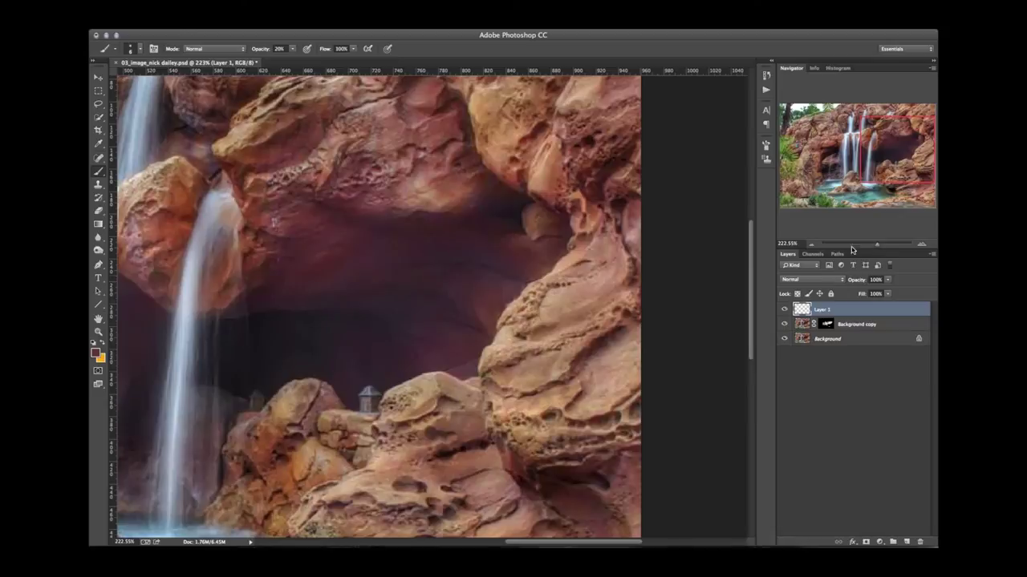
- Pan toward the waterfall, then fit the entire photo on screen with Ctrl+0
{"action": "left_click_drag", "start_coordinate": [506, 320], "coordinate": [603, 291]}
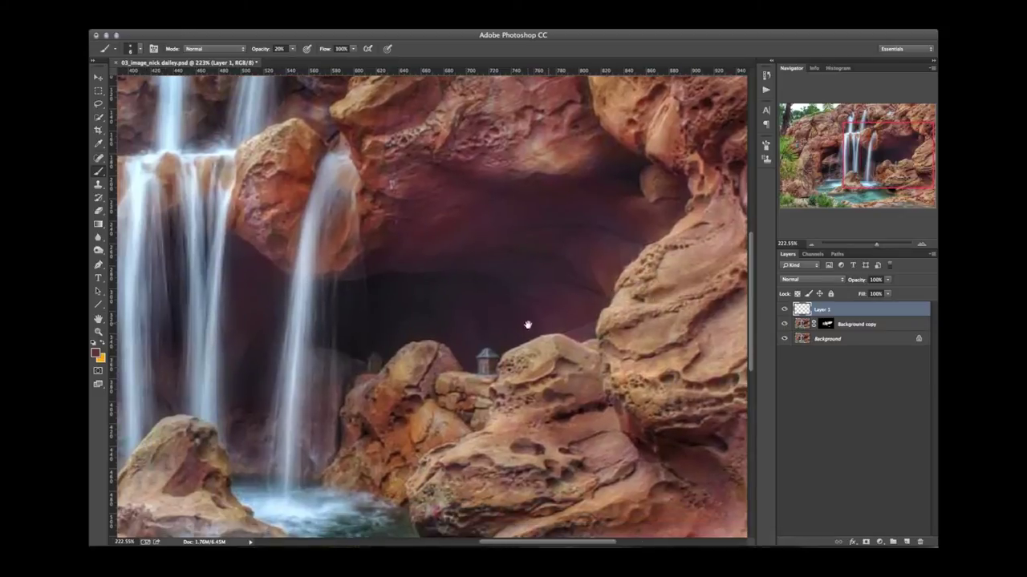
{"action": "left_click_drag", "start_coordinate": [537, 321], "coordinate": [583, 299]}
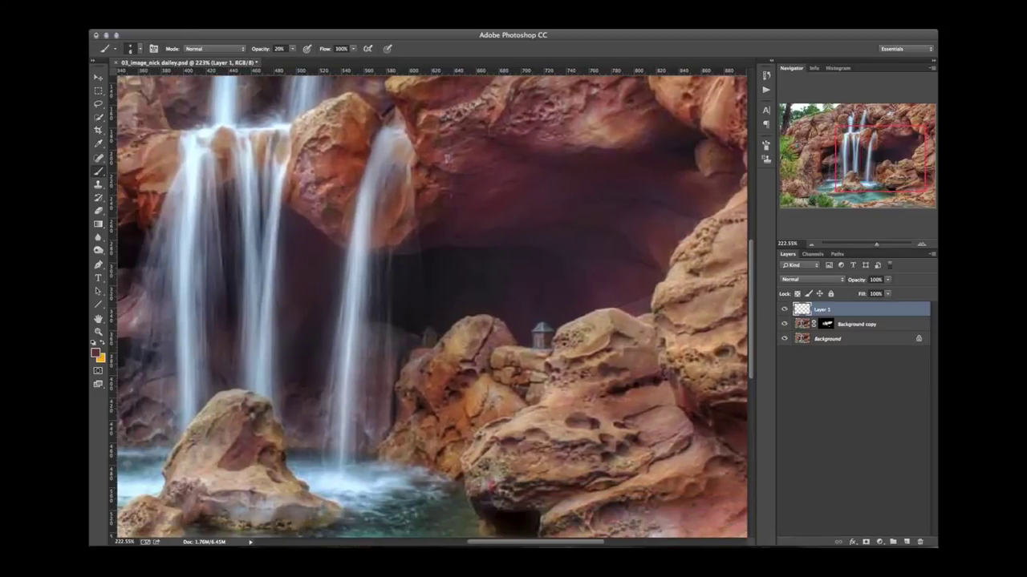
{"action": "key", "text": "z"}
{"action": "key", "text": "ctrl+0"}
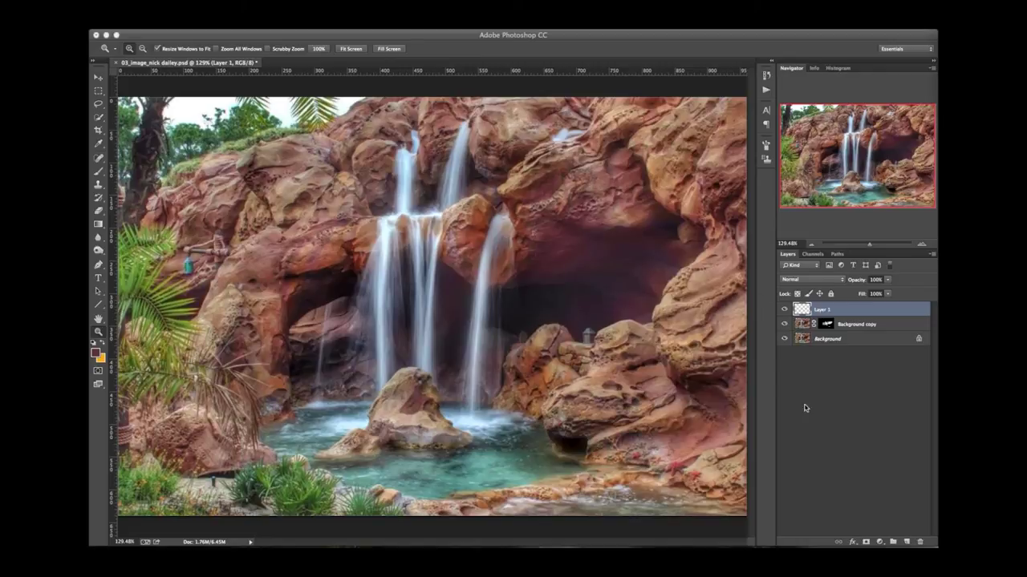
- Add Curves 1 with shadows pulled down and midtones lifted, then invert its mask to black
{"action": "left_click", "coordinate": [879, 541]}
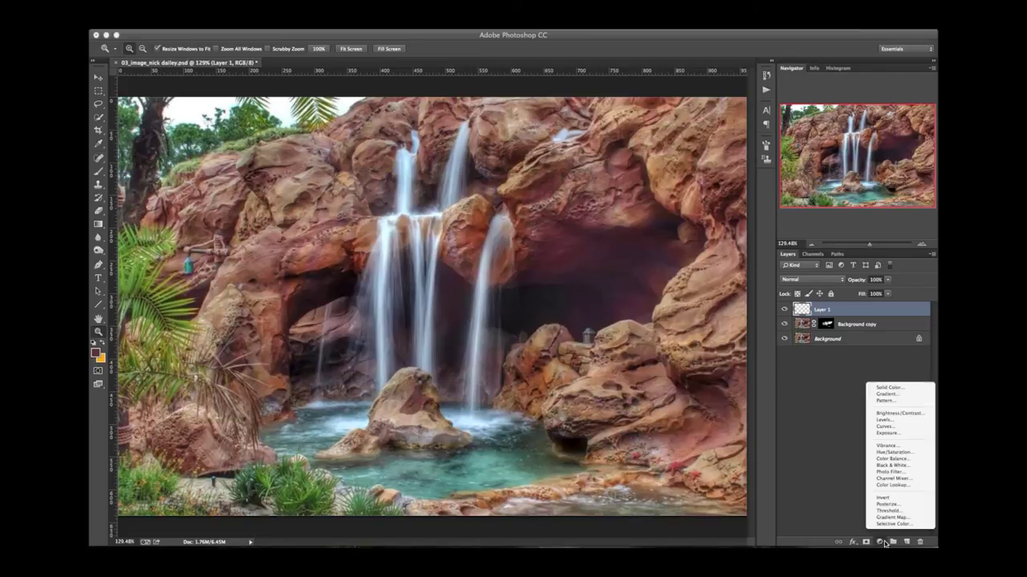
{"action": "left_click", "coordinate": [888, 429]}
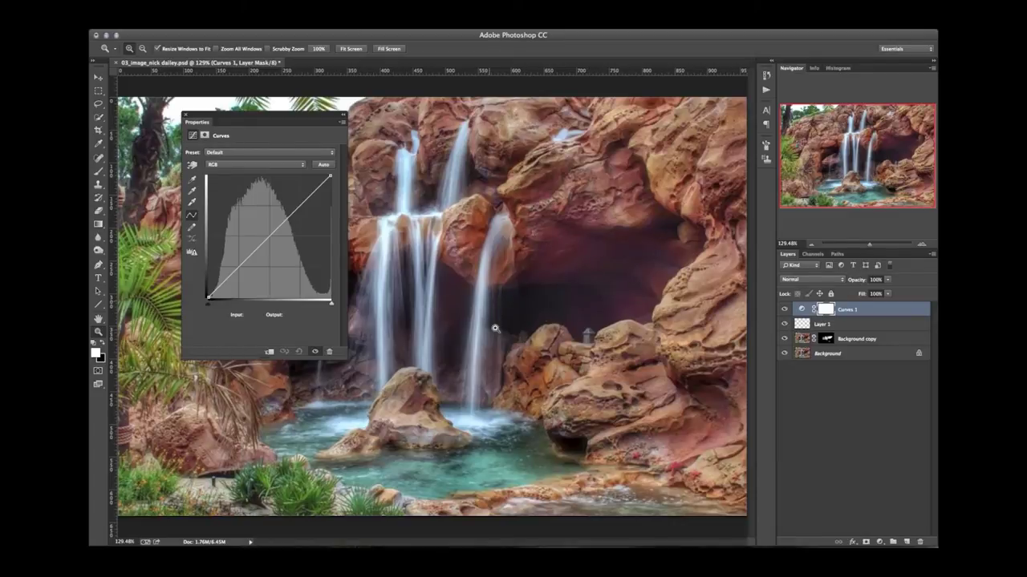
{"action": "left_click_drag", "start_coordinate": [232, 278], "coordinate": [230, 285]}
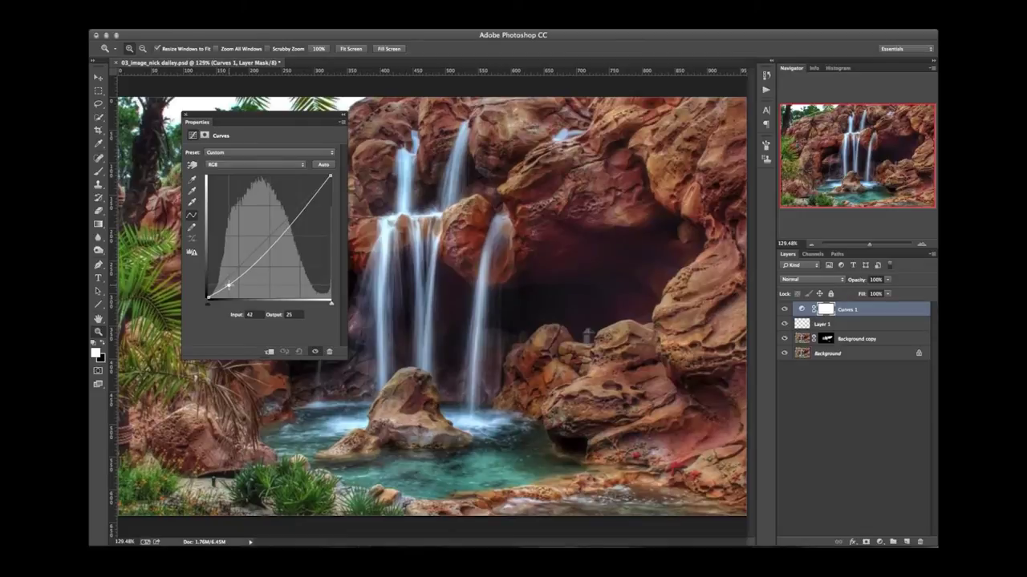
{"action": "left_click_drag", "start_coordinate": [241, 271], "coordinate": [243, 266]}
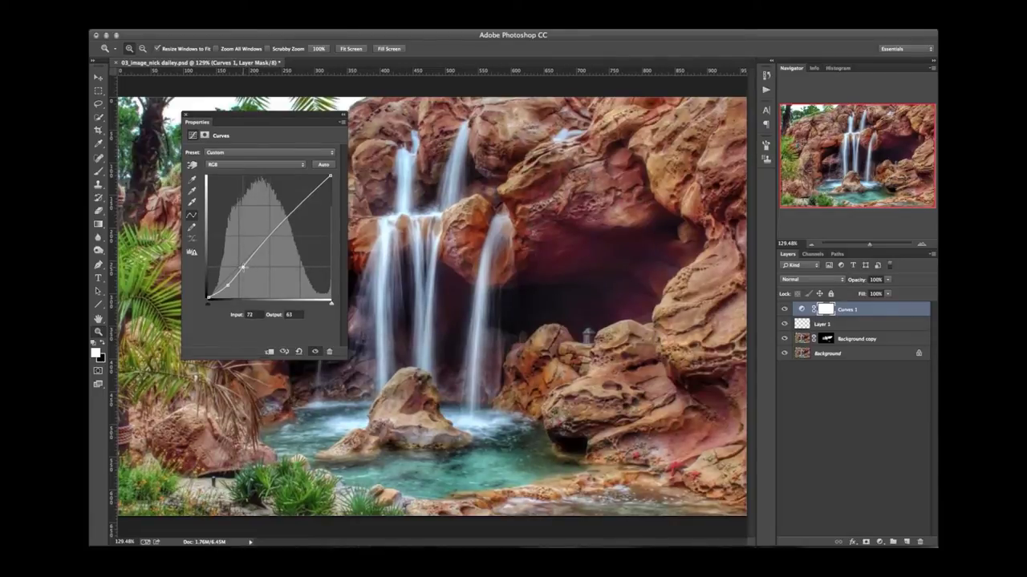
{"action": "left_click_drag", "start_coordinate": [244, 267], "coordinate": [244, 263]}
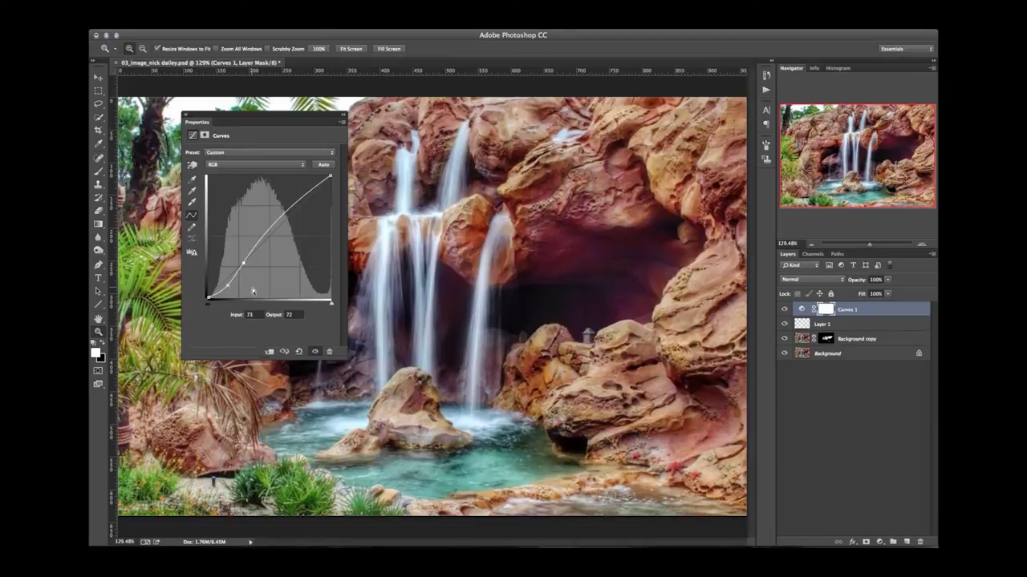
{"action": "left_click", "coordinate": [185, 117]}
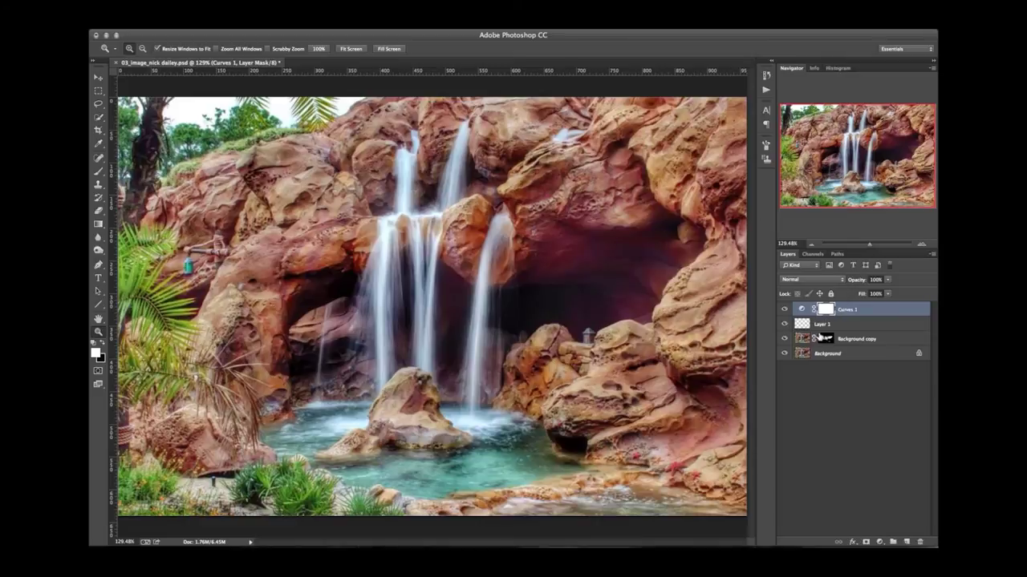
{"action": "key", "text": "ctrl+i"}
- Switch to the Brush at 20% opacity and about 100 px size
{"action": "key", "text": "b"}
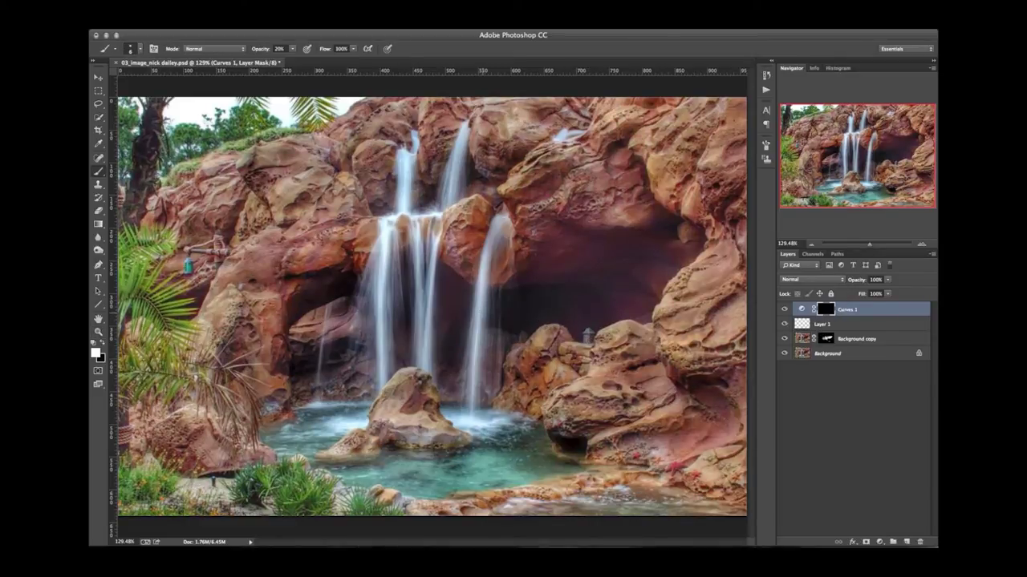
{"action": "mouse_move", "coordinate": [478, 345]}
{"action": "left_mouse_down"}
{"action": "mouse_move", "coordinate": [501, 345]}
{"action": "mouse_move", "coordinate": [496, 442]}
{"action": "mouse_move", "coordinate": [501, 203]}
{"action": "left_mouse_up"}
{"action": "key", "text": "2"}
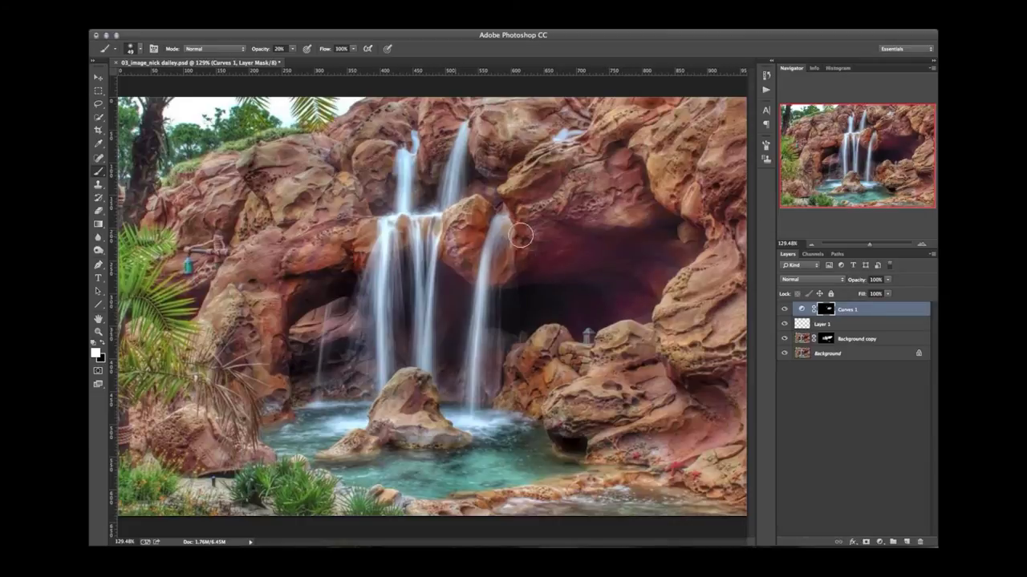
{"action": "key", "text": "bracketright"}
{"action": "key", "text": "bracketright"}
{"action": "key", "text": "bracketright"}
{"action": "key", "text": "bracketright"}
{"action": "key", "text": "bracketright"}
{"action": "key", "text": "bracketright"}
- Paint white on the Curves 1 mask over the left orange rock, then shrink the brush to 55 px
{"action": "mouse_move", "coordinate": [543, 344]}
{"action": "left_mouse_down"}
{"action": "mouse_move", "coordinate": [524, 395]}
{"action": "mouse_move", "coordinate": [545, 351]}
{"action": "left_mouse_up"}
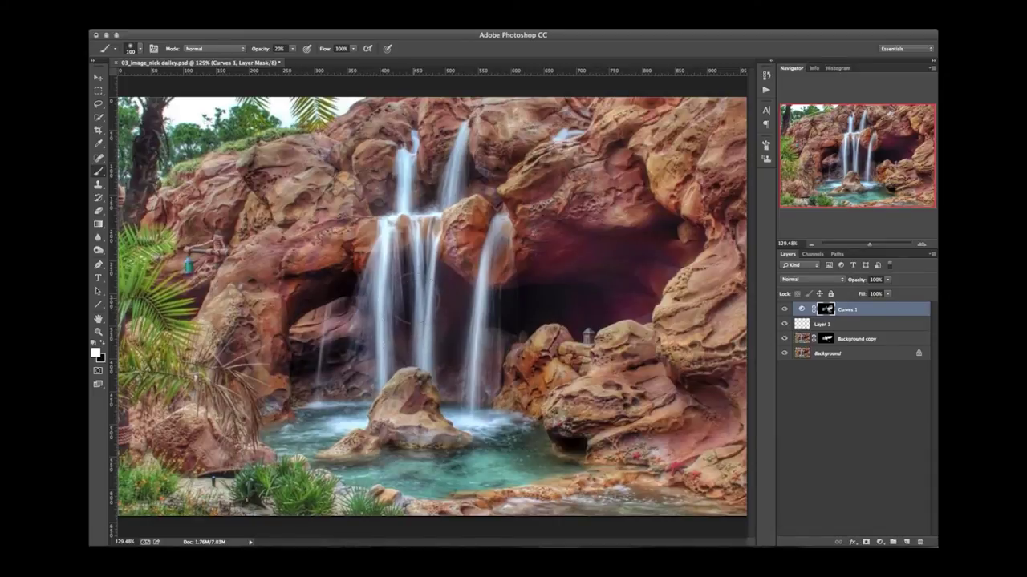
{"action": "left_click", "coordinate": [411, 309], "text": "ctrl+alt"}
{"action": "left_click_drag", "start_coordinate": [411, 309], "coordinate": [397, 310]}
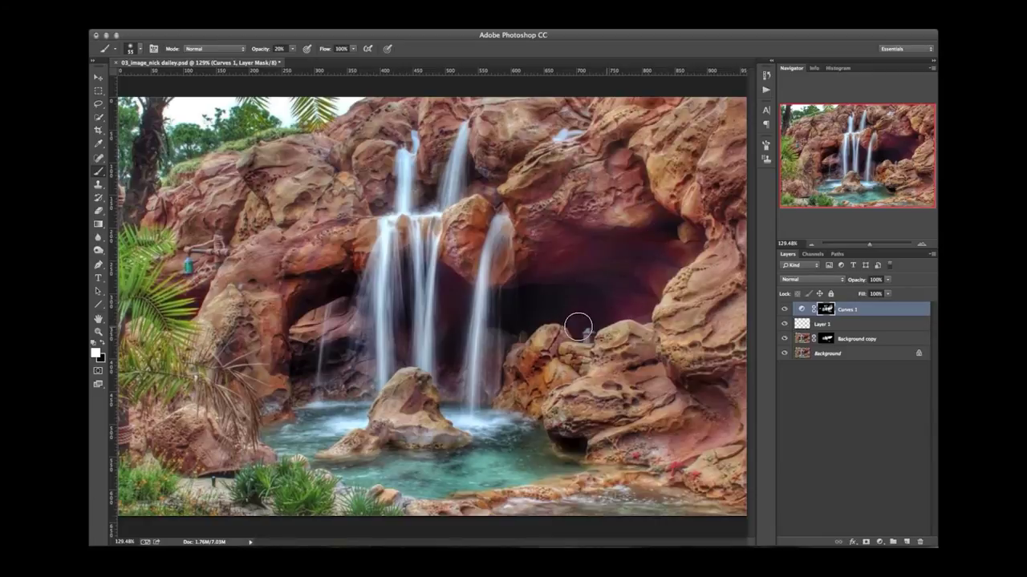
- Select Curves 1, Layer 1 and Background copy, group them, and name the group 'fix jaggies'
{"action": "left_click", "coordinate": [862, 339], "text": "shift"}
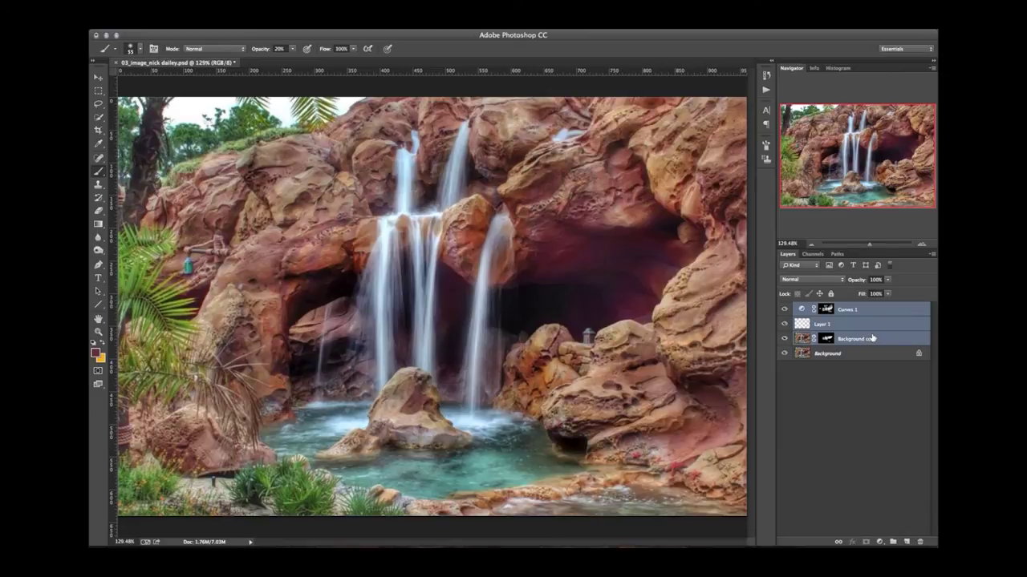
{"action": "key", "text": "ctrl+g"}
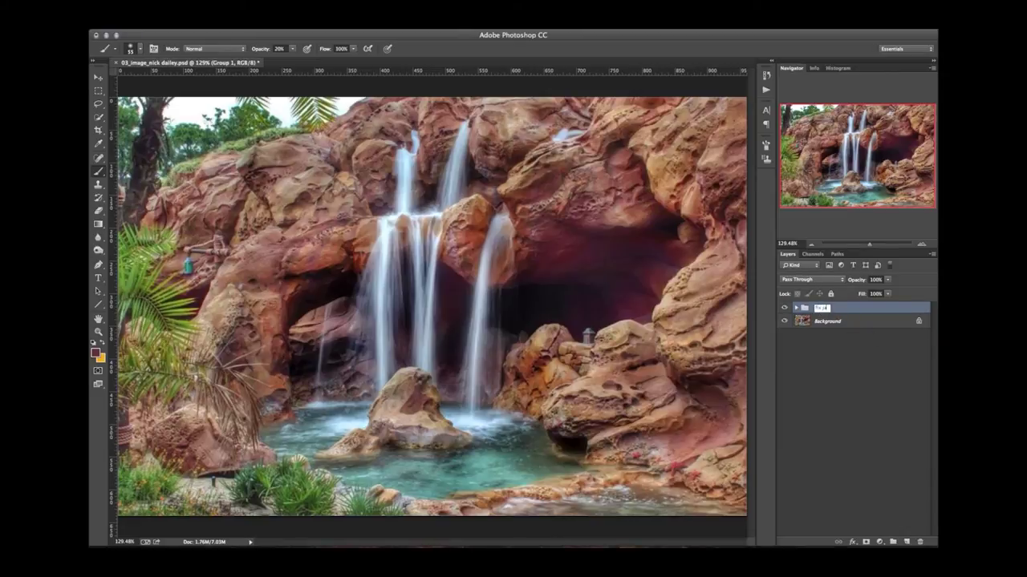
{"action": "key", "text": "Return"}
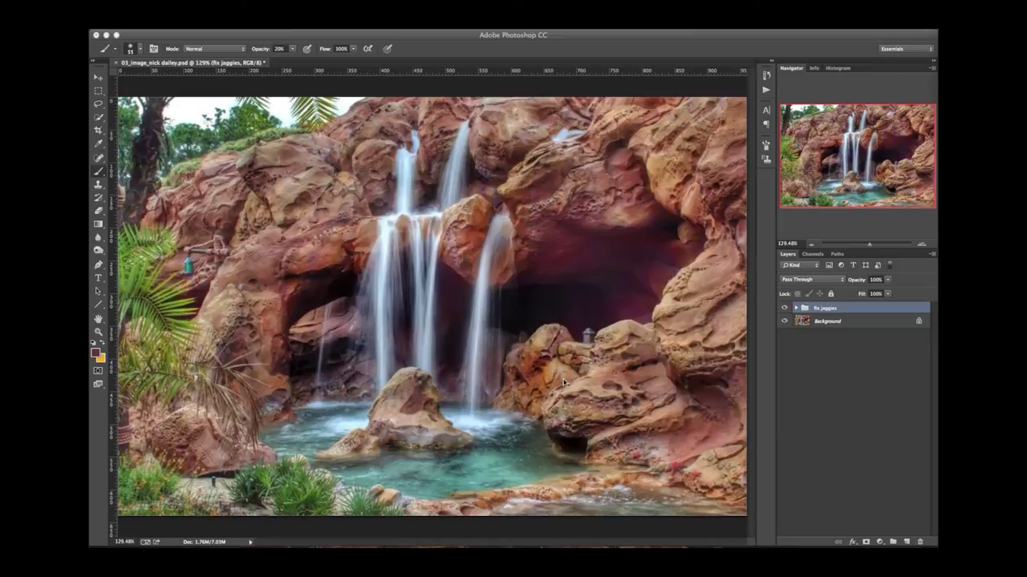
- Add Curves 2 with an S-curve: a low point pulled down and a high point raised
{"action": "left_click", "coordinate": [878, 542]}
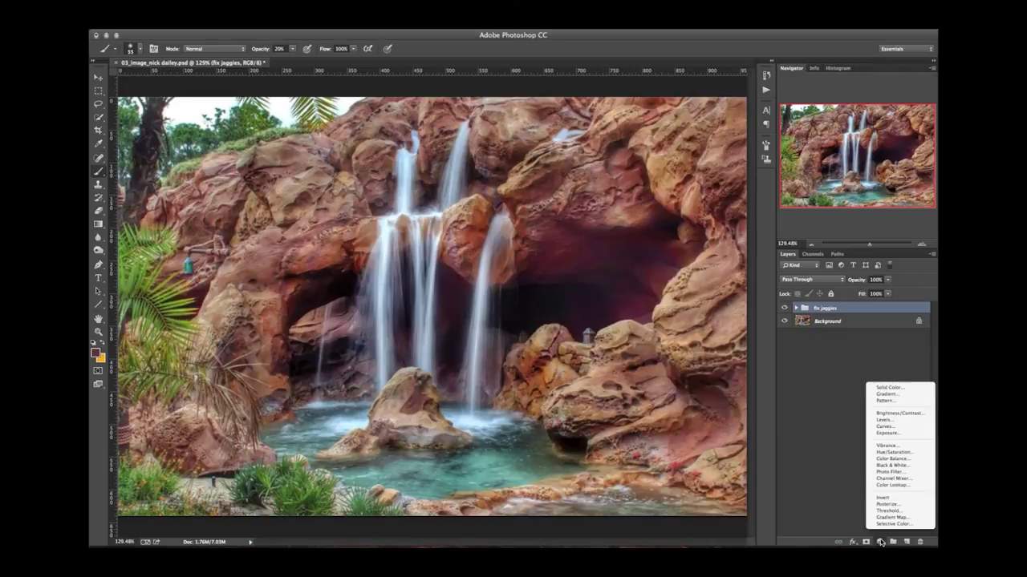
{"action": "left_click", "coordinate": [895, 430]}
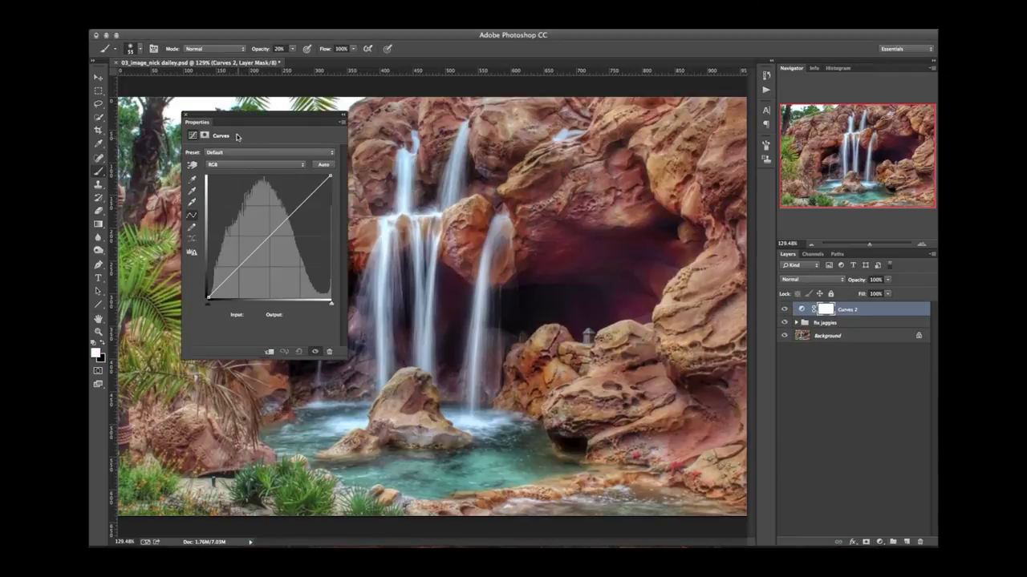
{"action": "left_click_drag", "start_coordinate": [244, 118], "coordinate": [368, 133]}
{"action": "left_click_drag", "start_coordinate": [373, 271], "coordinate": [375, 282]}
{"action": "left_click_drag", "start_coordinate": [431, 218], "coordinate": [416, 227]}
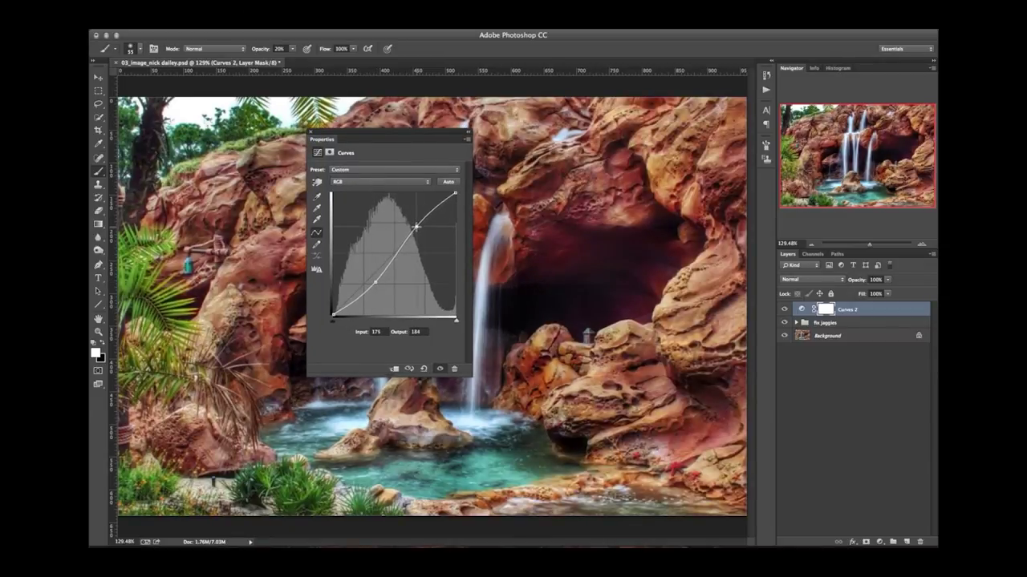
{"action": "left_click_drag", "start_coordinate": [374, 283], "coordinate": [374, 281]}
{"action": "left_click_drag", "start_coordinate": [417, 227], "coordinate": [417, 227]}
{"action": "left_click_drag", "start_coordinate": [374, 282], "coordinate": [378, 280]}
{"action": "left_click_drag", "start_coordinate": [414, 227], "coordinate": [416, 225]}
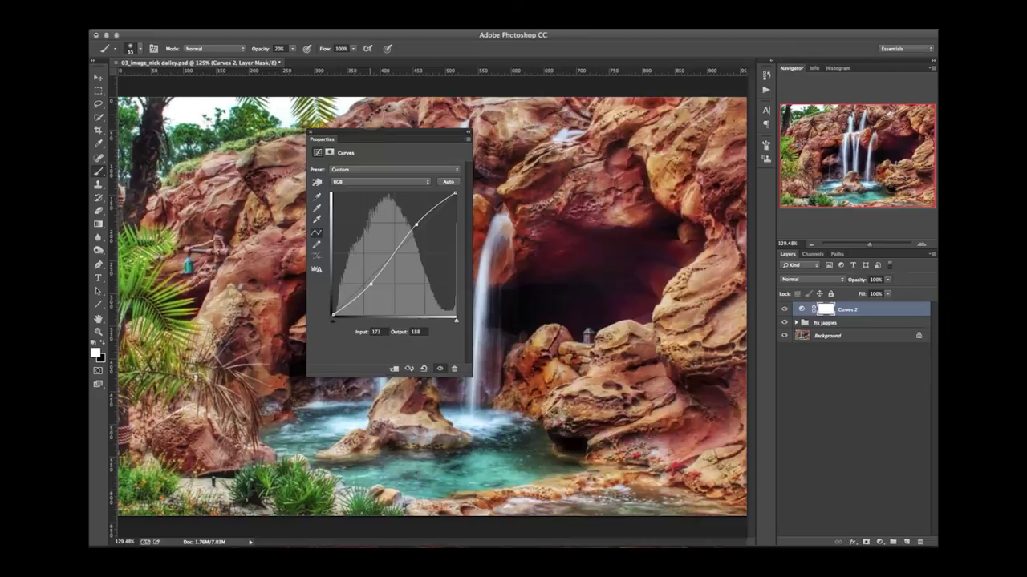
- Deepen the Curves 2 shadow point further and invert its mask to black
{"action": "left_click_drag", "start_coordinate": [366, 133], "coordinate": [371, 136]}
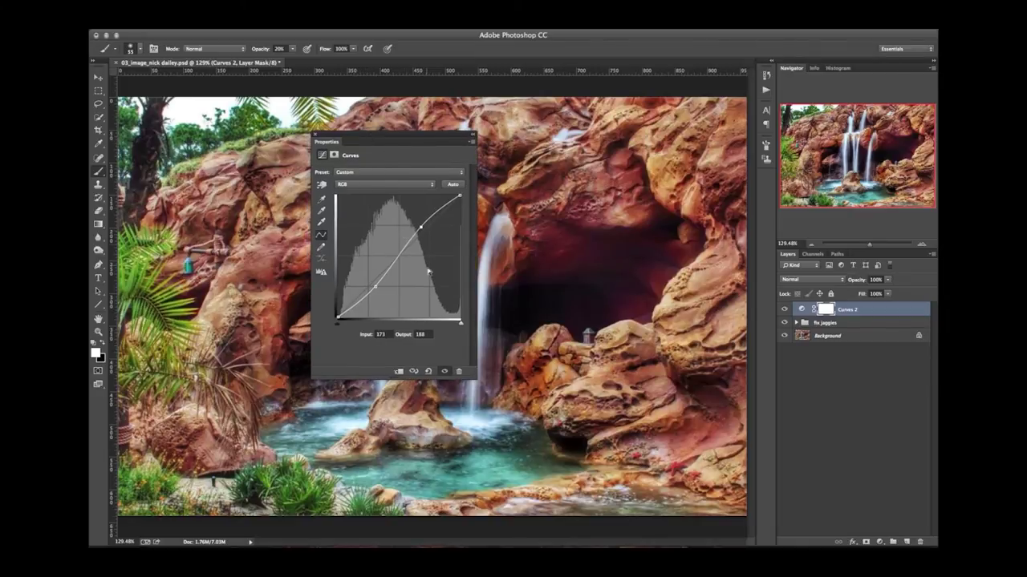
{"action": "left_click_drag", "start_coordinate": [375, 287], "coordinate": [374, 289]}
{"action": "left_click", "coordinate": [420, 228]}
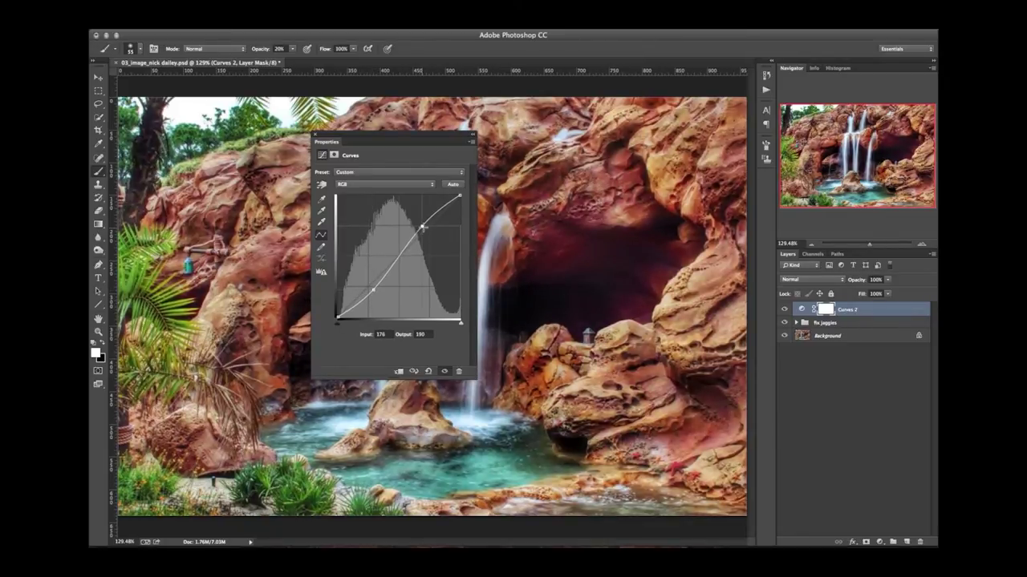
{"action": "left_click", "coordinate": [315, 136]}
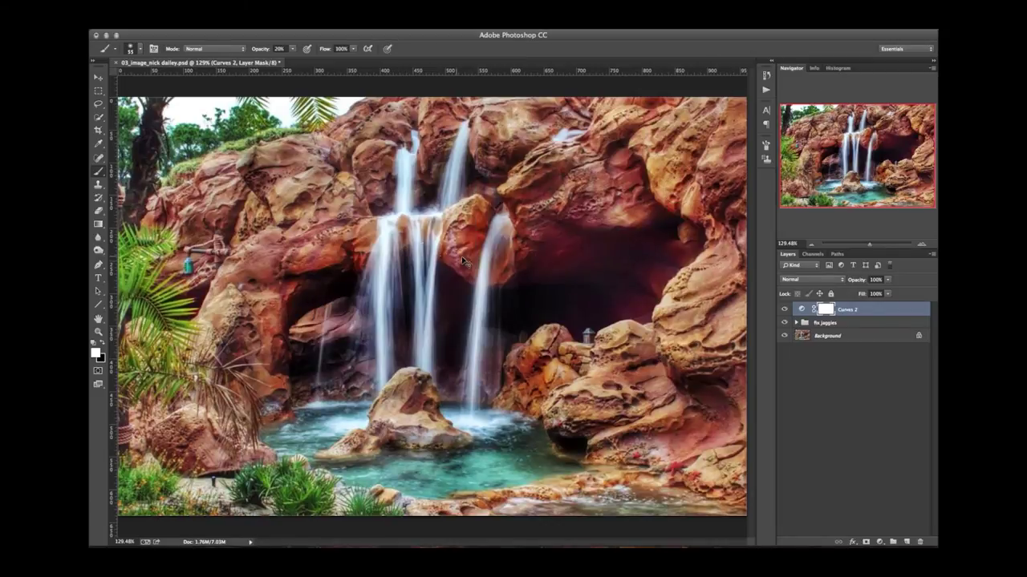
{"action": "key", "text": "ctrl+i"}
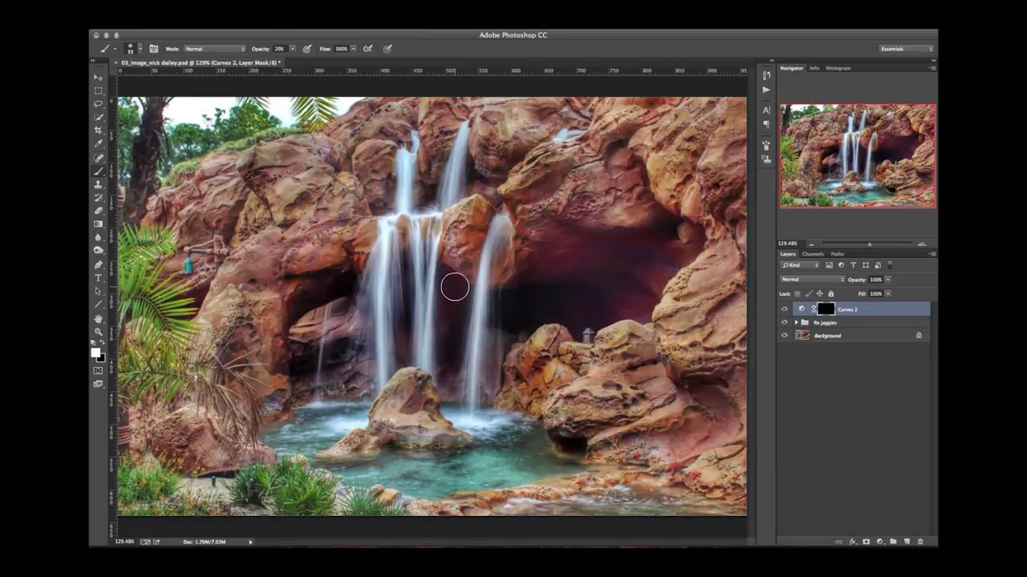
- With a 125 px, 80% brush, paint Curves 2 onto the arch rocks, cave, right rock and pool water
{"action": "key", "text": "bracketright"}
{"action": "key", "text": "bracketright"}
{"action": "key", "text": "bracketright"}
{"action": "key", "text": "bracketright"}
{"action": "key", "text": "bracketright"}
{"action": "key", "text": "bracketright"}
{"action": "key", "text": "8"}
{"action": "mouse_move", "coordinate": [409, 273]}
{"action": "left_mouse_down"}
{"action": "mouse_move", "coordinate": [296, 282]}
{"action": "mouse_move", "coordinate": [265, 266]}
{"action": "mouse_move", "coordinate": [244, 317]}
{"action": "mouse_move", "coordinate": [252, 362]}
{"action": "mouse_move", "coordinate": [173, 446]}
{"action": "mouse_move", "coordinate": [161, 473]}
{"action": "mouse_move", "coordinate": [133, 485]}
{"action": "mouse_move", "coordinate": [387, 513]}
{"action": "mouse_move", "coordinate": [259, 493]}
{"action": "mouse_move", "coordinate": [141, 385]}
{"action": "mouse_move", "coordinate": [162, 255]}
{"action": "mouse_move", "coordinate": [141, 285]}
{"action": "mouse_move", "coordinate": [141, 160]}
{"action": "mouse_move", "coordinate": [259, 132]}
{"action": "mouse_move", "coordinate": [171, 219]}
{"action": "left_mouse_up"}
{"action": "mouse_move", "coordinate": [225, 188]}
{"action": "left_mouse_down"}
{"action": "mouse_move", "coordinate": [334, 245]}
{"action": "mouse_move", "coordinate": [581, 236]}
{"action": "left_mouse_up"}
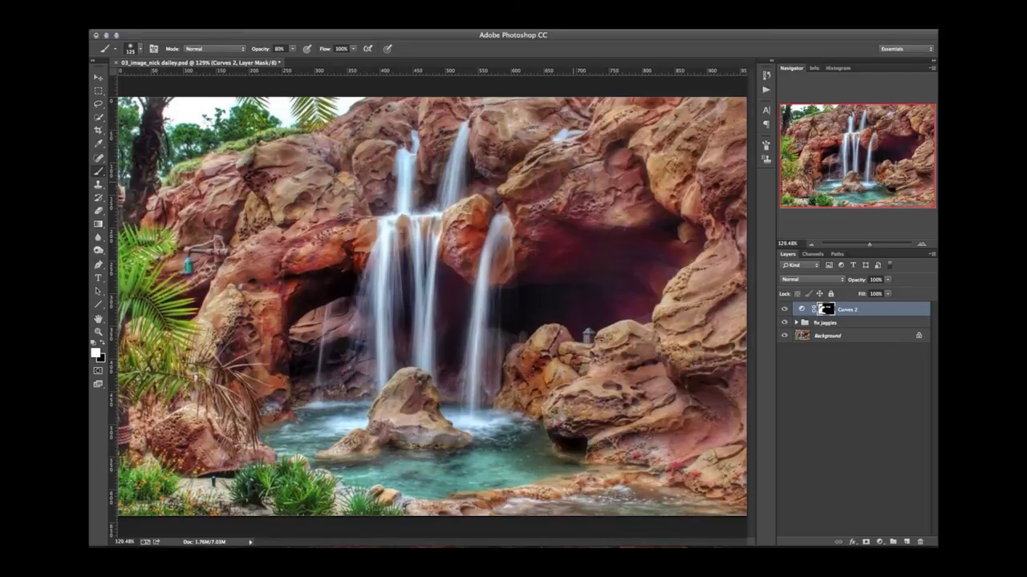
{"action": "mouse_move", "coordinate": [672, 257]}
{"action": "left_mouse_down"}
{"action": "mouse_move", "coordinate": [687, 200]}
{"action": "mouse_move", "coordinate": [698, 385]}
{"action": "mouse_move", "coordinate": [662, 259]}
{"action": "mouse_move", "coordinate": [634, 299]}
{"action": "mouse_move", "coordinate": [598, 435]}
{"action": "left_mouse_up"}
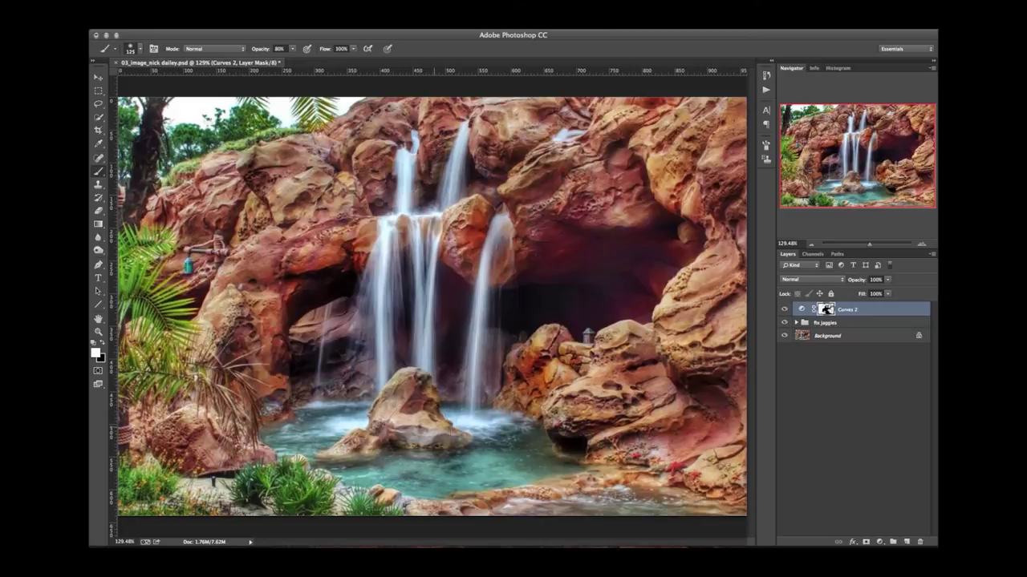
{"action": "left_click_drag", "start_coordinate": [475, 423], "coordinate": [553, 441]}
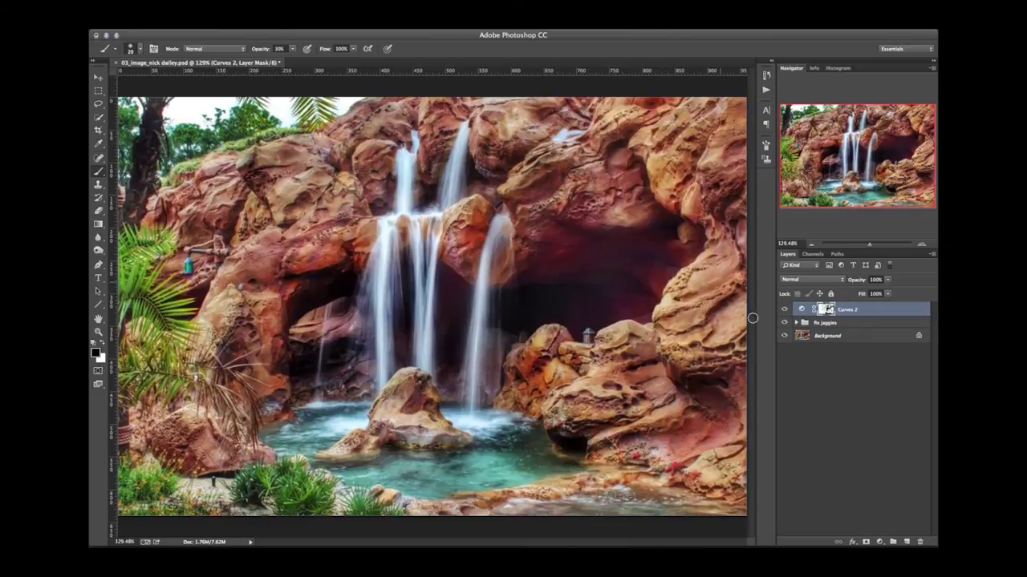
{"action": "left_click", "coordinate": [879, 541]}
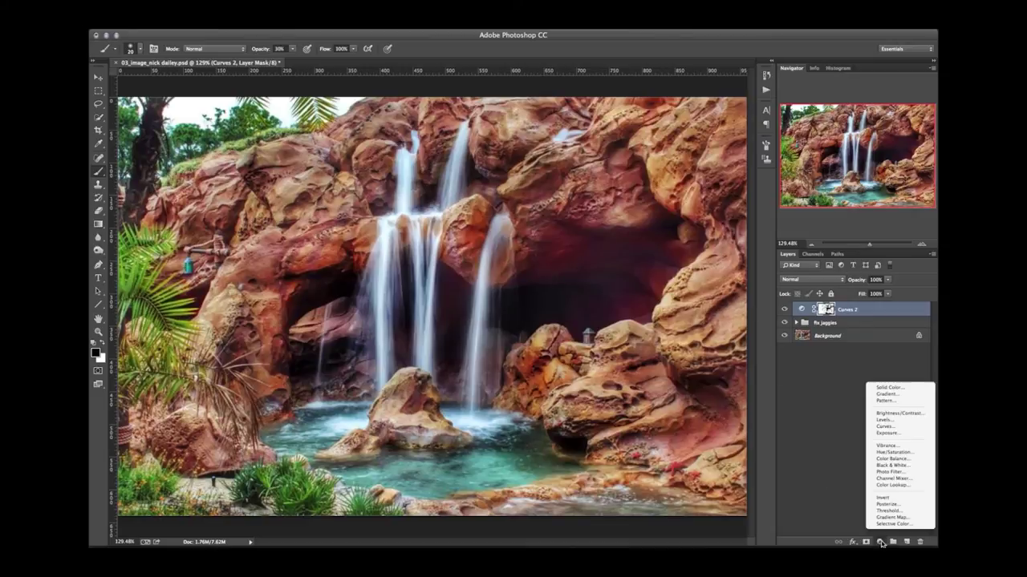
- Add Curves 3 with the upper curve pulled down to darken the image
{"action": "left_click", "coordinate": [898, 429]}
{"action": "left_click_drag", "start_coordinate": [442, 213], "coordinate": [443, 226]}
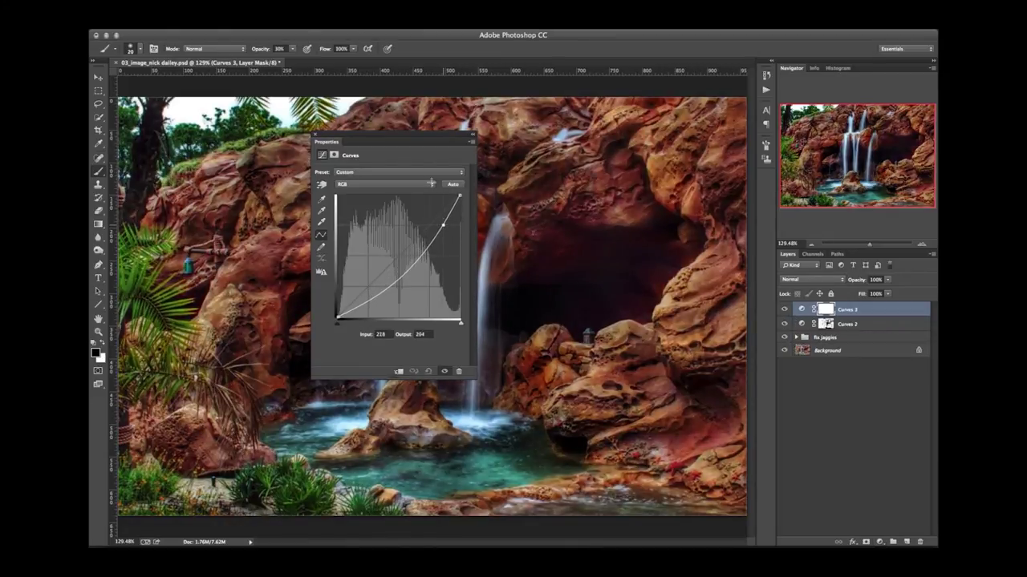
{"action": "left_click", "coordinate": [471, 138]}
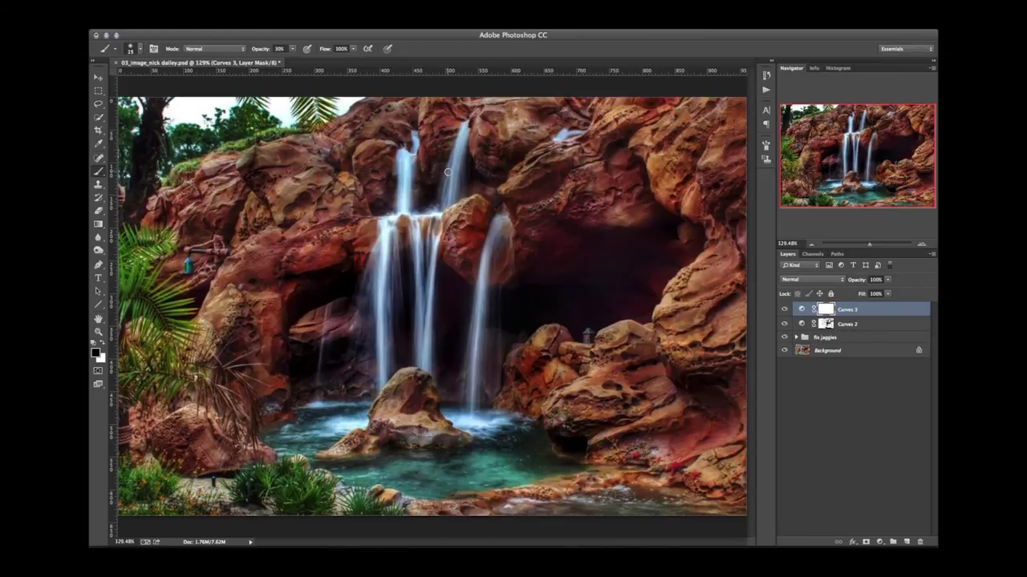
- Paint the Curves 3 mask over the centre, left and right waterfall streaks, resizing the brush from 15 to 25 px
{"action": "key", "text": "bracketright"}
{"action": "mouse_move", "coordinate": [457, 168]}
{"action": "left_mouse_down"}
{"action": "mouse_move", "coordinate": [462, 135]}
{"action": "mouse_move", "coordinate": [450, 202]}
{"action": "mouse_move", "coordinate": [445, 180]}
{"action": "mouse_move", "coordinate": [445, 195]}
{"action": "left_mouse_up"}
{"action": "left_click_drag", "start_coordinate": [463, 134], "coordinate": [460, 192]}
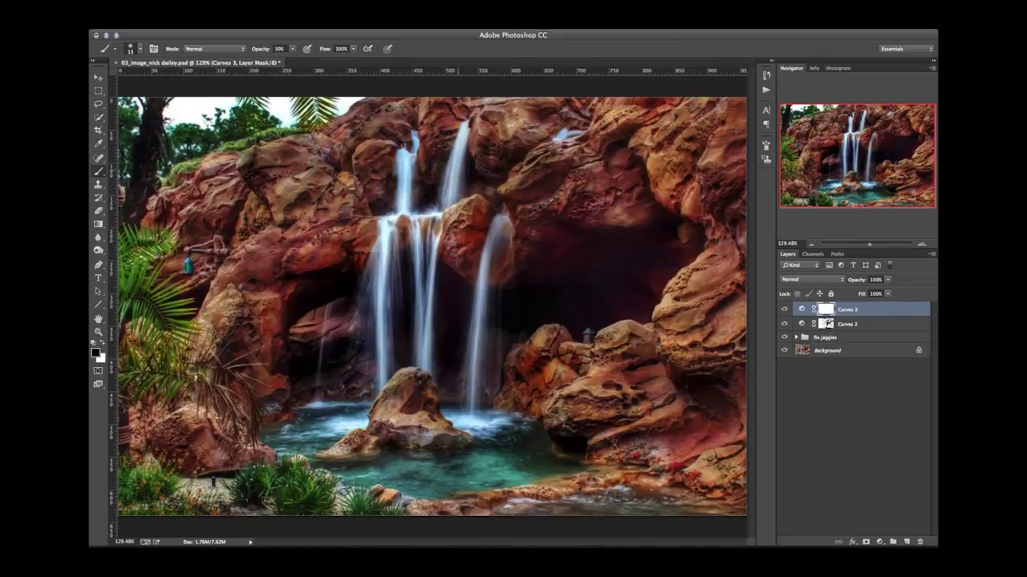
{"action": "left_click_drag", "start_coordinate": [408, 154], "coordinate": [407, 187]}
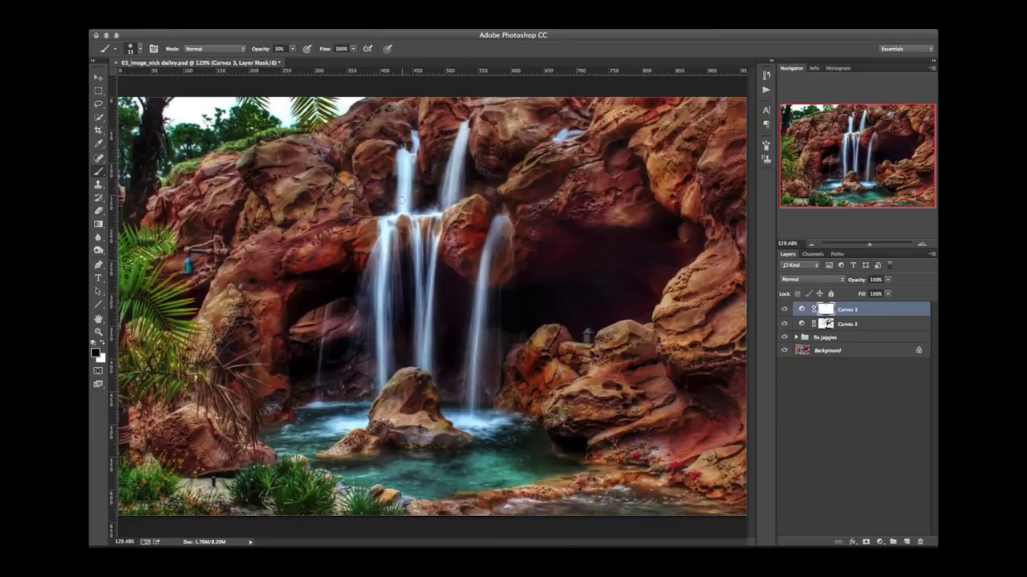
{"action": "key", "text": "bracketright"}
{"action": "key", "text": "bracketright"}
{"action": "mouse_move", "coordinate": [394, 260]}
{"action": "left_mouse_down"}
{"action": "mouse_move", "coordinate": [390, 353]}
{"action": "mouse_move", "coordinate": [377, 249]}
{"action": "mouse_move", "coordinate": [365, 364]}
{"action": "left_mouse_up"}
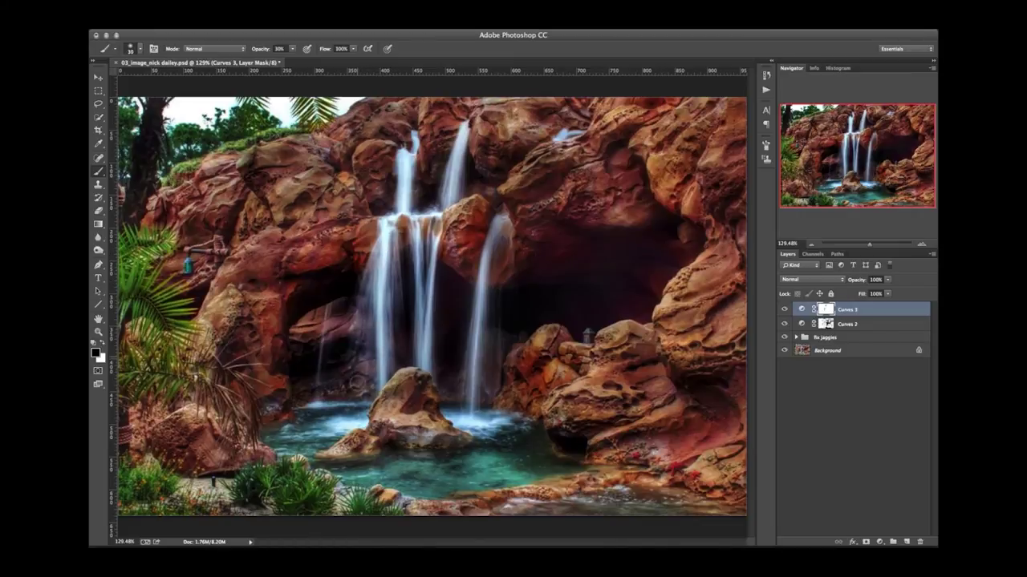
{"action": "mouse_move", "coordinate": [391, 316]}
{"action": "left_mouse_down"}
{"action": "mouse_move", "coordinate": [430, 234]}
{"action": "mouse_move", "coordinate": [419, 367]}
{"action": "left_mouse_up"}
{"action": "mouse_move", "coordinate": [491, 233]}
{"action": "left_mouse_down"}
{"action": "mouse_move", "coordinate": [494, 262]}
{"action": "mouse_move", "coordinate": [500, 222]}
{"action": "left_mouse_up"}
{"action": "key", "text": "bracketleft"}
{"action": "left_click_drag", "start_coordinate": [488, 281], "coordinate": [482, 385]}
{"action": "key", "text": "bracketright"}
{"action": "key", "text": "bracketright"}
{"action": "mouse_move", "coordinate": [486, 337]}
{"action": "left_mouse_down"}
{"action": "mouse_move", "coordinate": [489, 320]}
{"action": "mouse_move", "coordinate": [491, 399]}
{"action": "mouse_move", "coordinate": [457, 405]}
{"action": "mouse_move", "coordinate": [481, 423]}
{"action": "mouse_move", "coordinate": [469, 417]}
{"action": "left_mouse_up"}
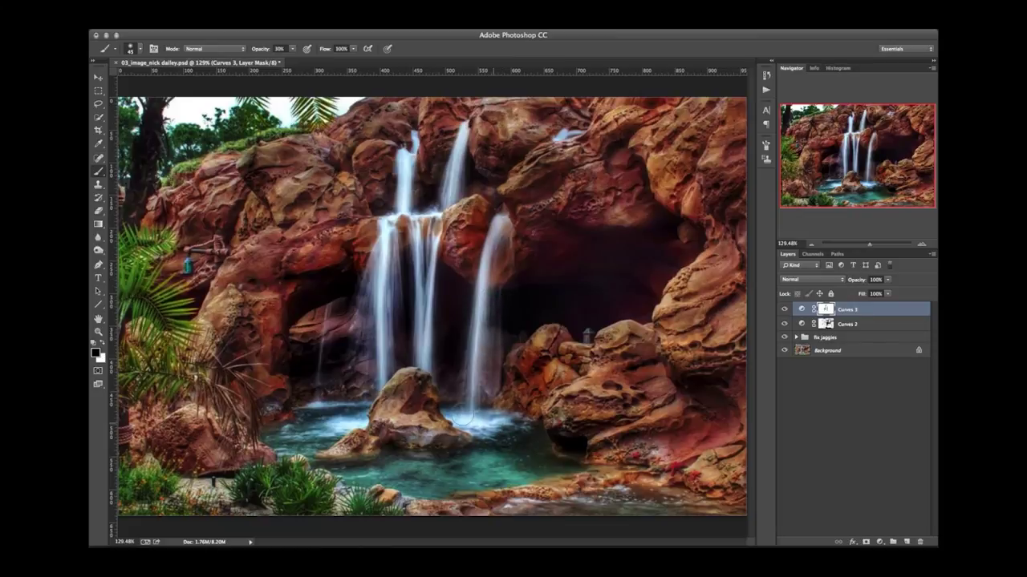
- Brighten the pool's left edge, thin left waterfall, upper falls and upper-right streak, then save a new copy
{"action": "key", "text": "bracketleft"}
{"action": "left_click_drag", "start_coordinate": [342, 417], "coordinate": [335, 425]}
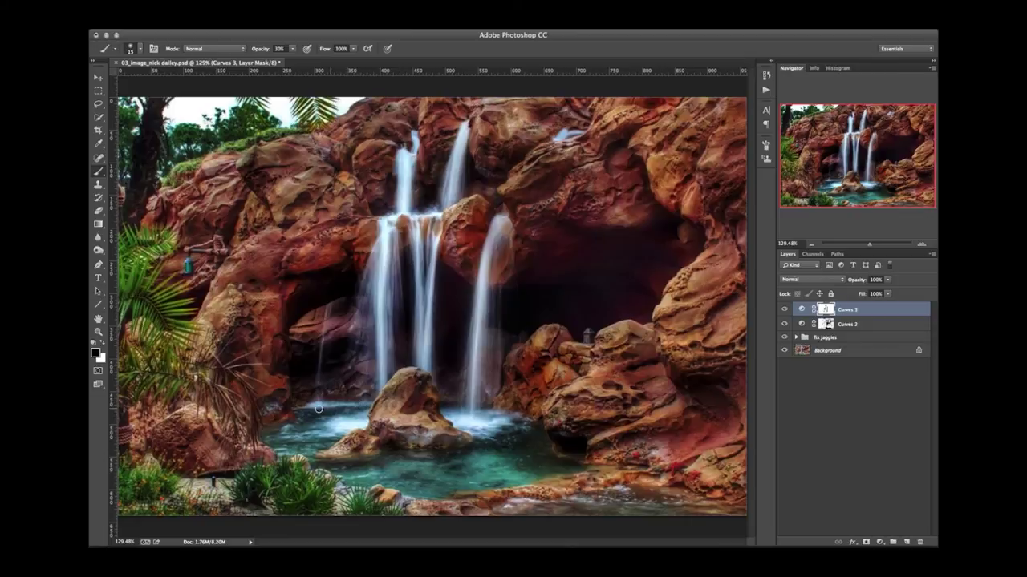
{"action": "left_click_drag", "start_coordinate": [327, 317], "coordinate": [330, 306]}
{"action": "key", "text": "bracketright"}
{"action": "left_click_drag", "start_coordinate": [388, 224], "coordinate": [444, 163]}
{"action": "key", "text": "bracketleft"}
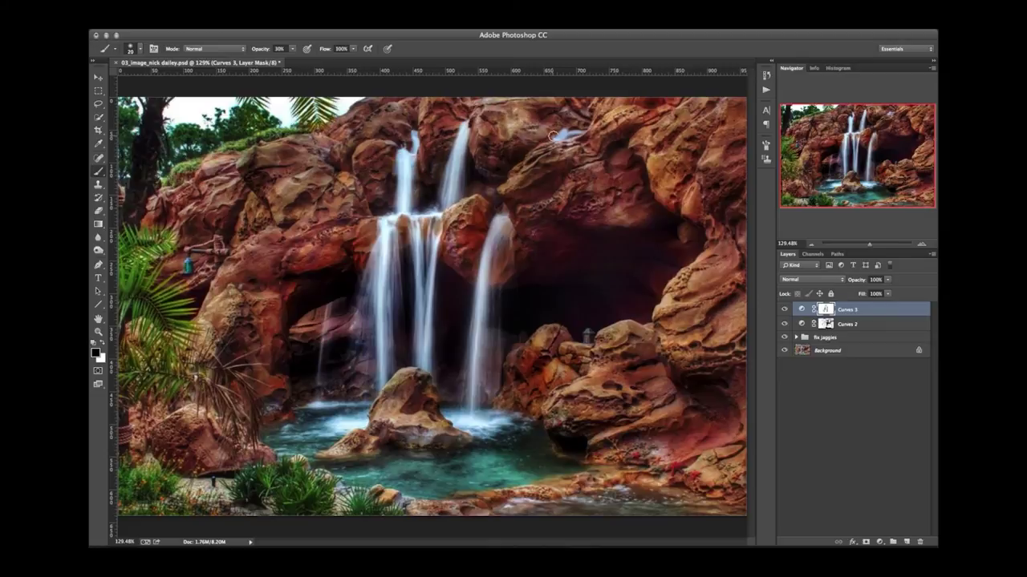
{"action": "left_click_drag", "start_coordinate": [562, 134], "coordinate": [567, 135]}
{"action": "key", "text": "bracketleft"}
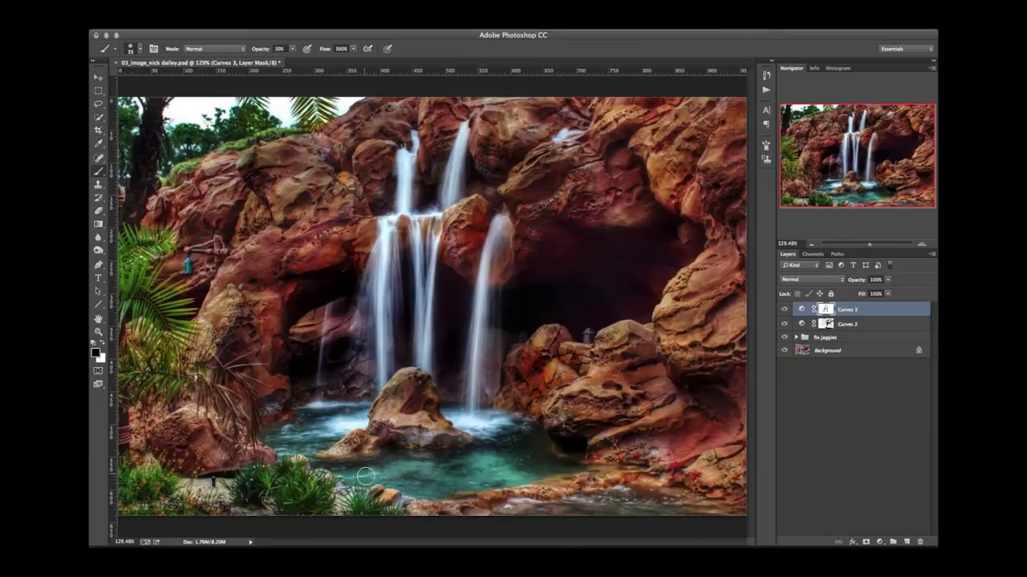
{"action": "key", "text": "Return"}
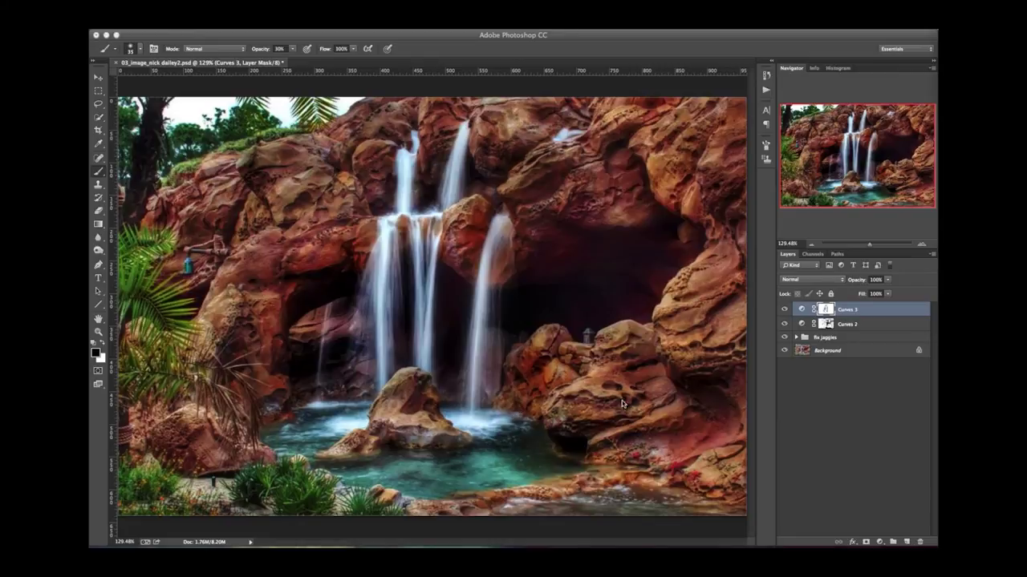
- Add Curves 4 and set a Red-channel point at Input 25, Output 8
{"action": "left_click", "coordinate": [877, 544]}
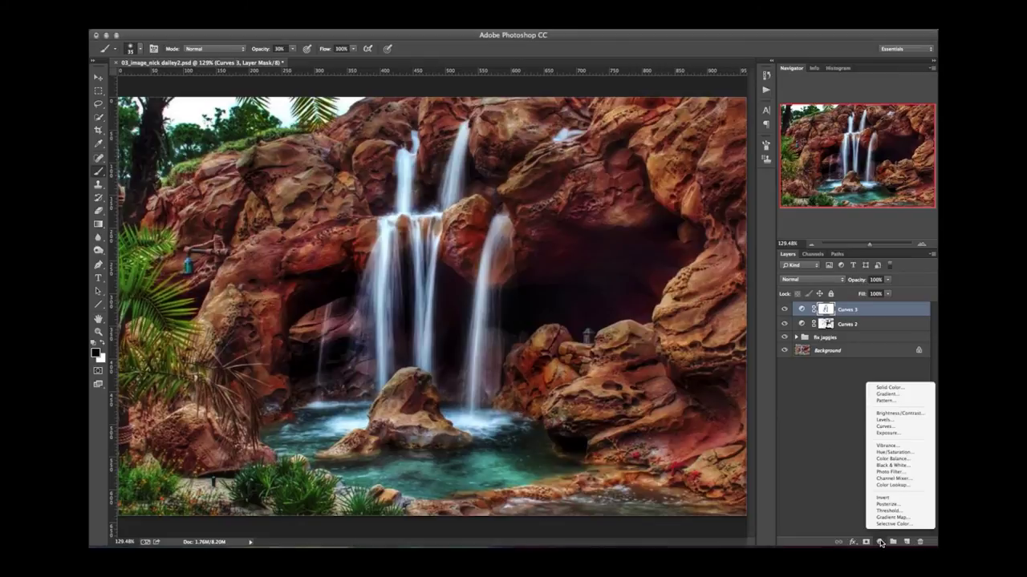
{"action": "left_click", "coordinate": [889, 430]}
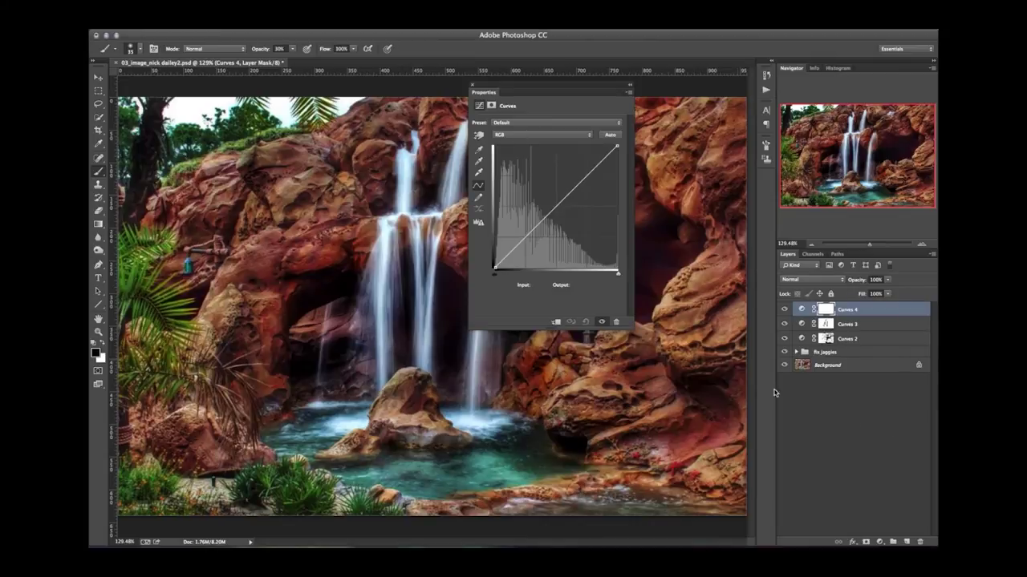
{"action": "left_click", "coordinate": [538, 135]}
{"action": "left_click", "coordinate": [566, 145]}
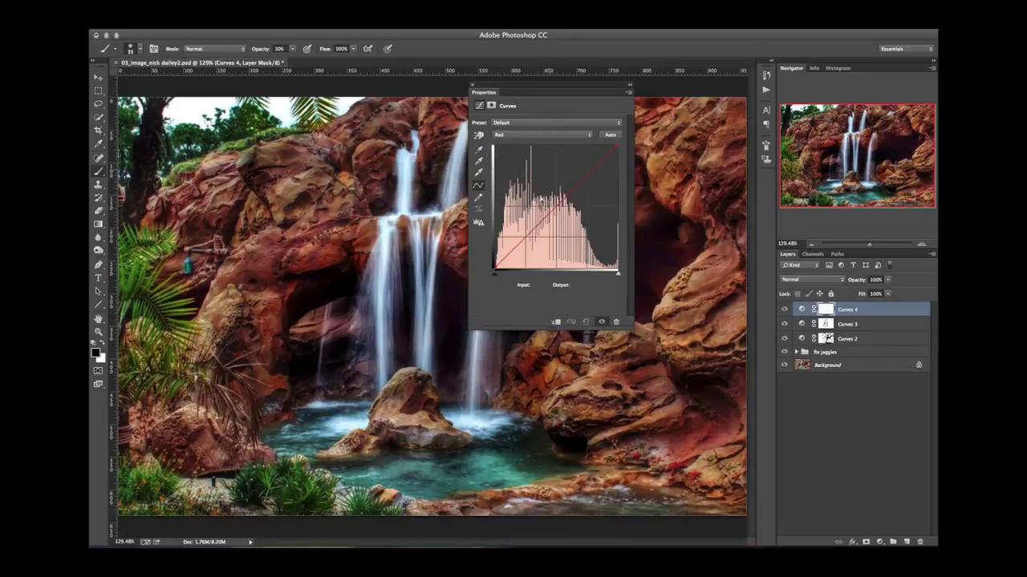
{"action": "left_click_drag", "start_coordinate": [522, 236], "coordinate": [527, 239]}
{"action": "left_click_drag", "start_coordinate": [528, 239], "coordinate": [534, 235]}
{"action": "left_click", "coordinate": [541, 282]}
{"action": "type", "text": "25"}
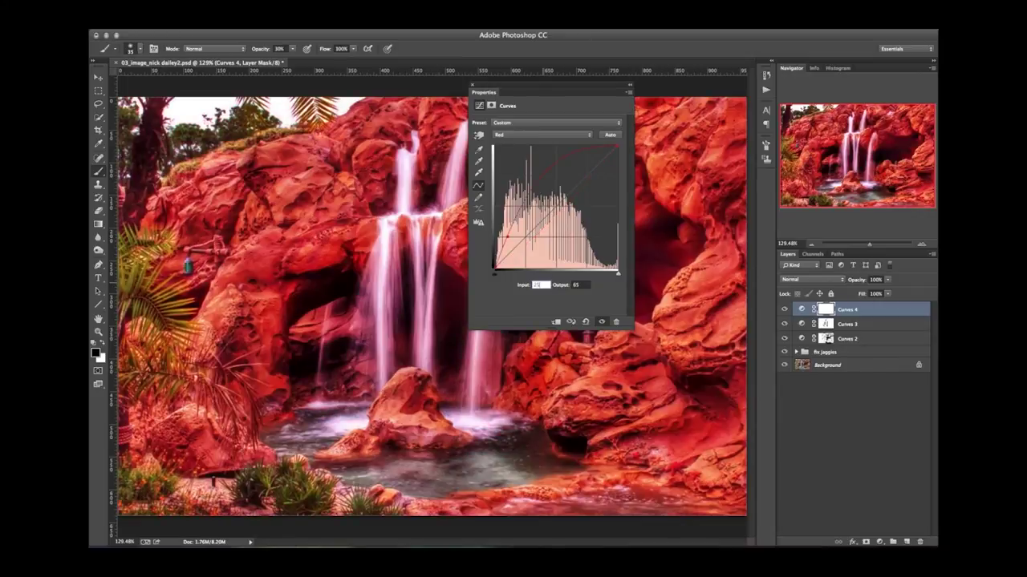
{"action": "key", "text": "Tab"}
{"action": "type", "text": "8"}
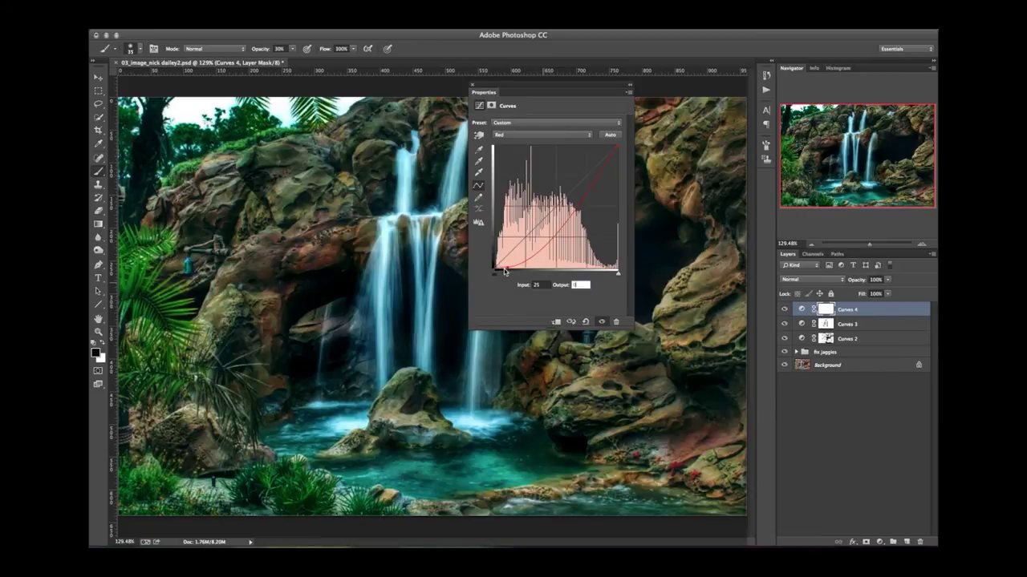
- On the Curves 4 Green channel, lift the black point and add a point at Input 135, Output 128
{"action": "left_click", "coordinate": [530, 136]}
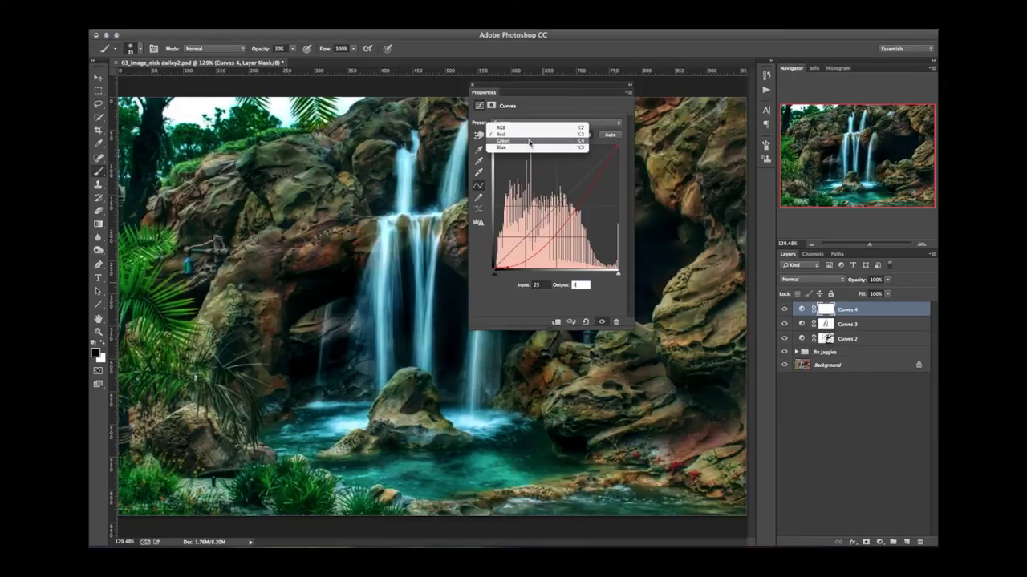
{"action": "left_click", "coordinate": [530, 142]}
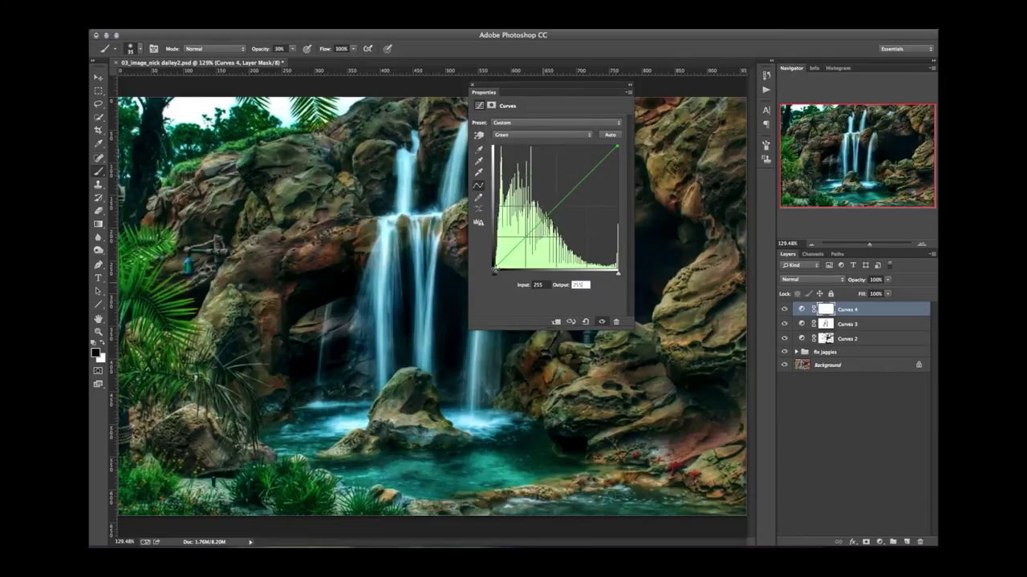
{"action": "left_click_drag", "start_coordinate": [494, 270], "coordinate": [492, 254]}
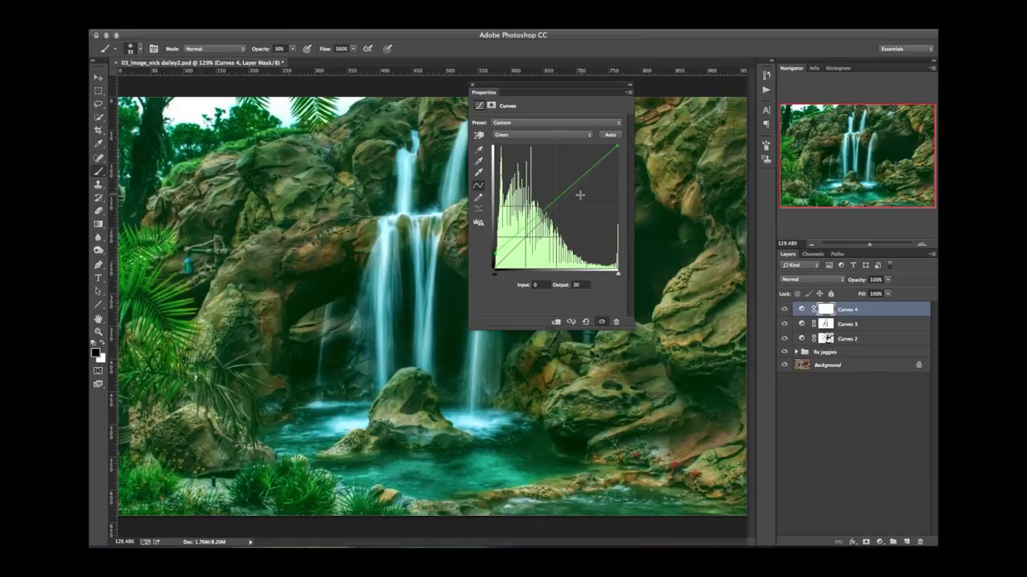
{"action": "left_click", "coordinate": [565, 195]}
{"action": "left_click_drag", "start_coordinate": [543, 284], "coordinate": [529, 283]}
{"action": "type", "text": "135"}
{"action": "key", "text": "Tab"}
{"action": "type", "text": "128"}
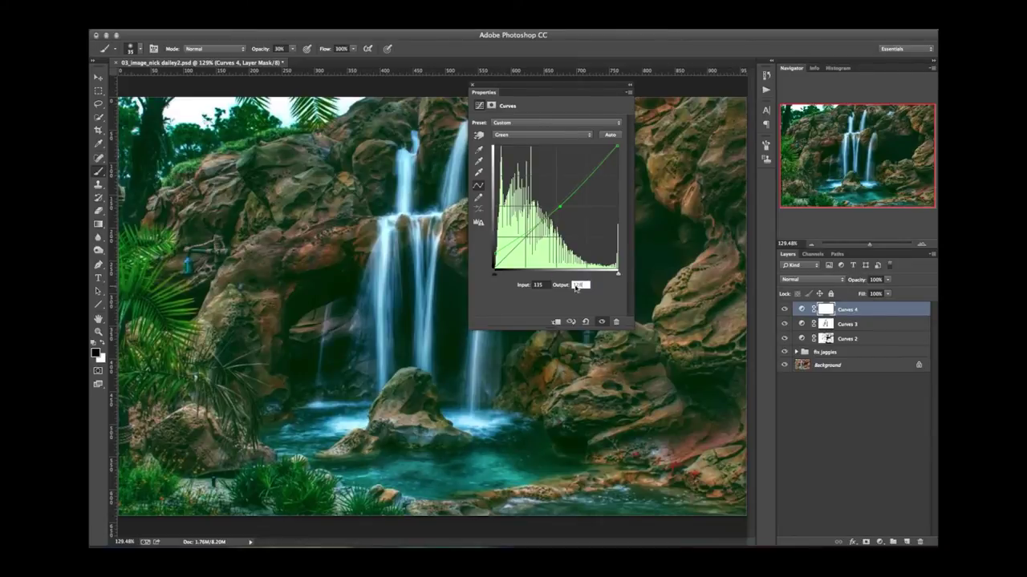
{"action": "left_click", "coordinate": [530, 136]}
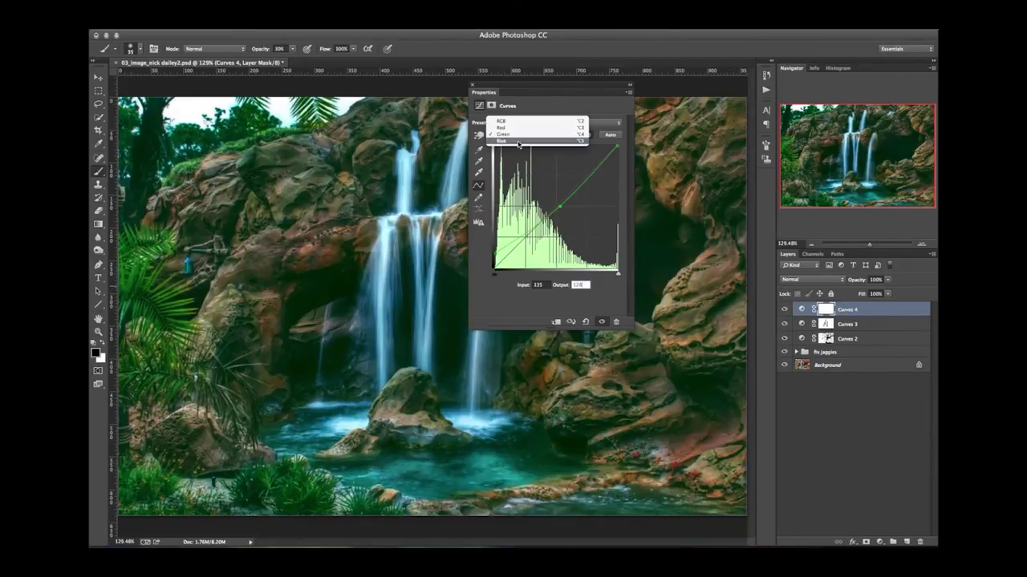
- On the Curves 4 Blue channel, lift the black point and add a point at Input 142, Output 183
{"action": "left_click", "coordinate": [526, 141]}
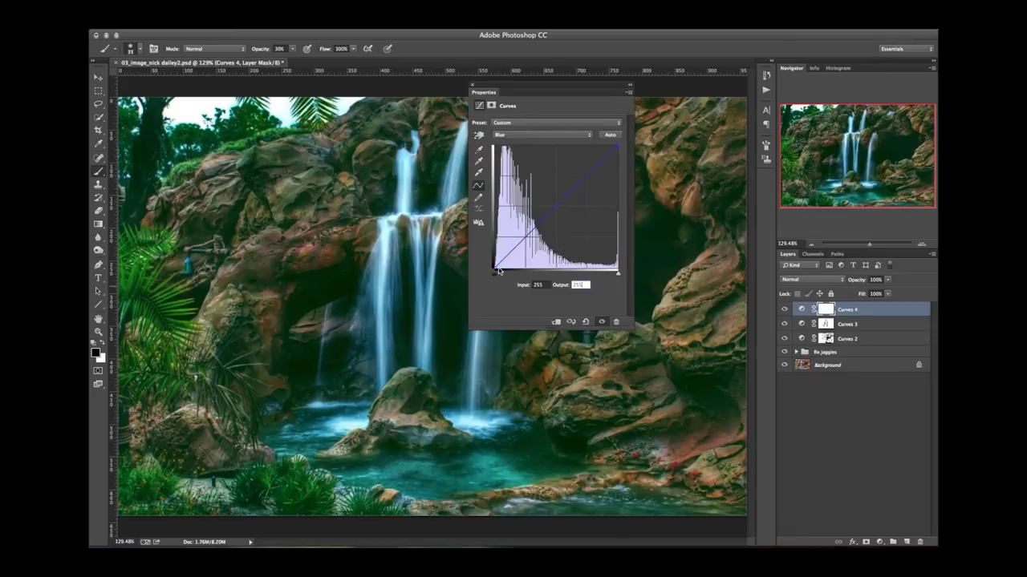
{"action": "mouse_move", "coordinate": [494, 267]}
{"action": "left_mouse_down"}
{"action": "mouse_move", "coordinate": [506, 274]}
{"action": "mouse_move", "coordinate": [491, 274]}
{"action": "mouse_move", "coordinate": [493, 258]}
{"action": "mouse_move", "coordinate": [489, 270]}
{"action": "left_mouse_up"}
{"action": "left_click", "coordinate": [547, 211]}
{"action": "left_click", "coordinate": [539, 285]}
{"action": "type", "text": "142"}
{"action": "key", "text": "Return"}
{"action": "key", "text": "Tab"}
{"action": "type", "text": "183"}
{"action": "key", "text": "Return"}
{"action": "left_click", "coordinate": [472, 84]}
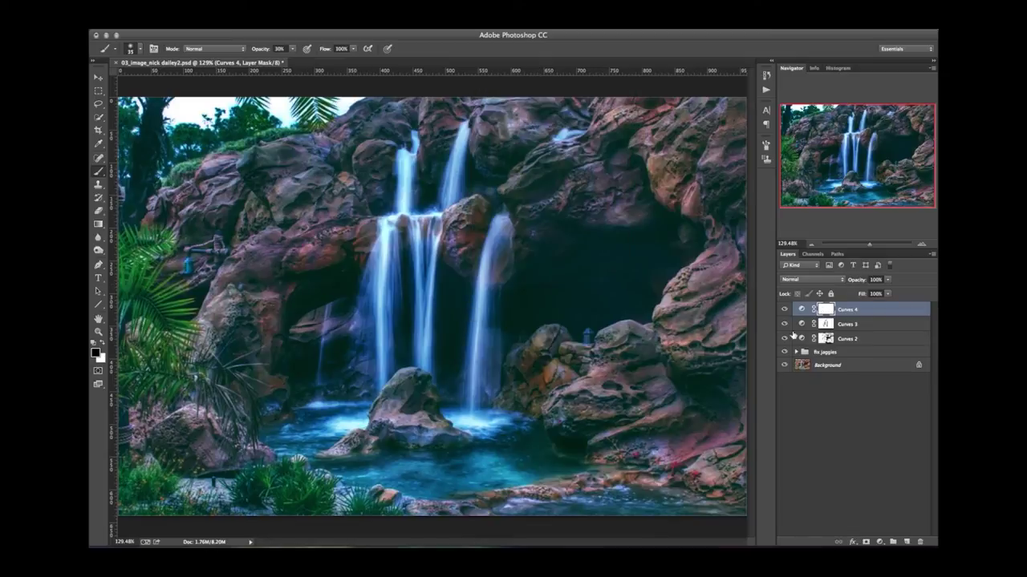
- Invert the Curves 4 mask and paint white at 20% opacity over the pool water
{"action": "key", "text": "ctrl+i"}
{"action": "key", "text": "2"}
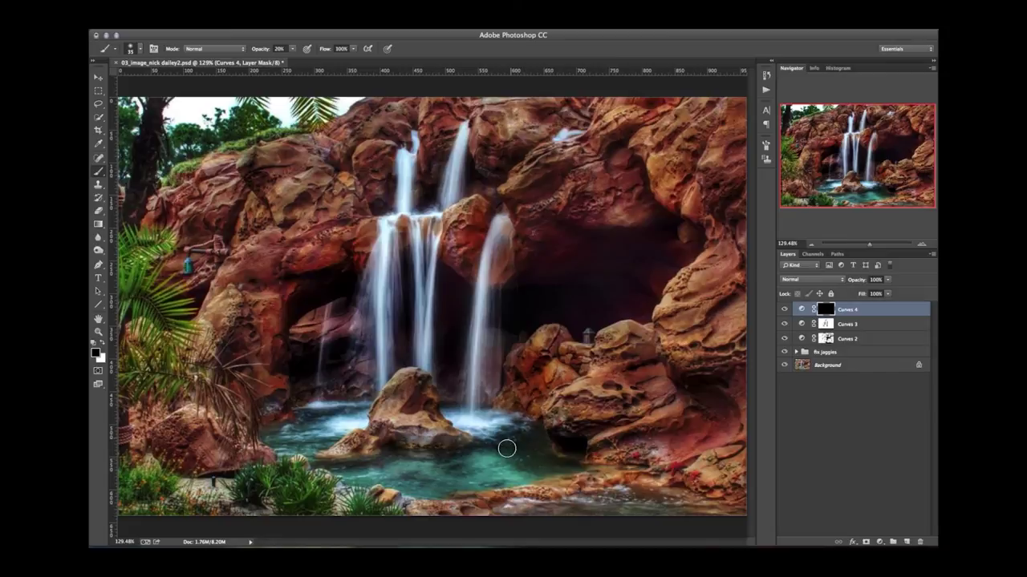
{"action": "left_click_drag", "start_coordinate": [484, 442], "coordinate": [492, 433]}
{"action": "key", "text": "x"}
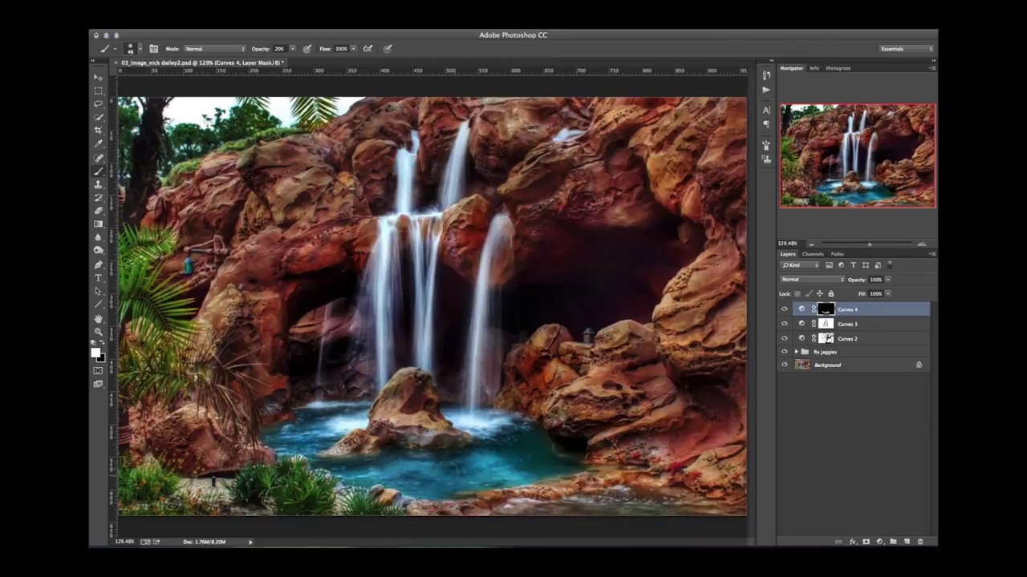
- Reset the brush to black, 30 px and 100% opacity, then select the Curves 4 layer itself
{"action": "key", "text": "x"}
{"action": "key", "text": "bracketleft"}
{"action": "key", "text": "bracketleft"}
{"action": "key", "text": "0"}
{"action": "left_click", "coordinate": [853, 313]}
- Group the Curves 2, 3 and 4 layers and name the group 'overall color adjust'
{"action": "left_click", "coordinate": [868, 339], "text": "shift"}
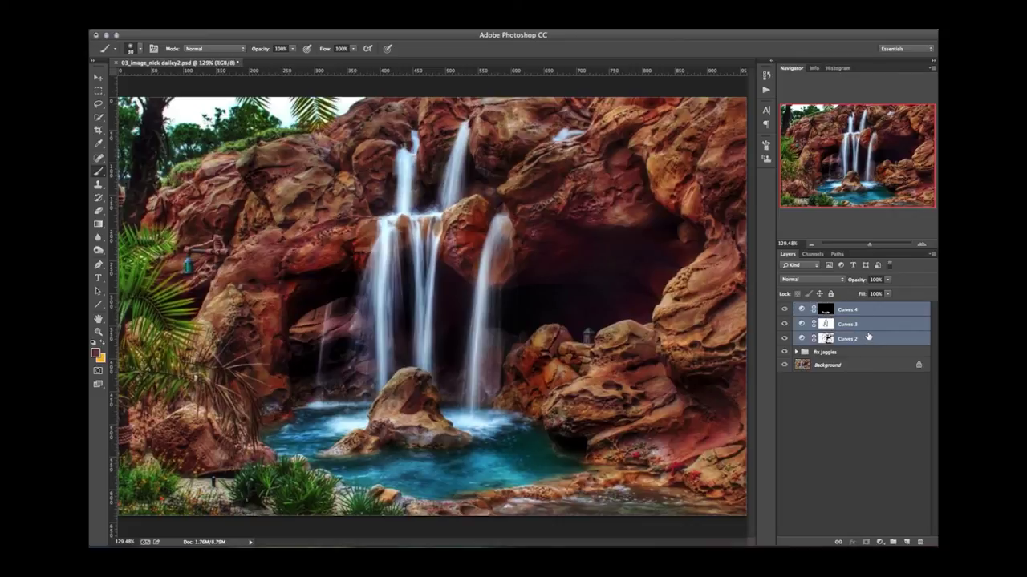
{"action": "key", "text": "ctrl+g"}
{"action": "double_click", "coordinate": [822, 309]}
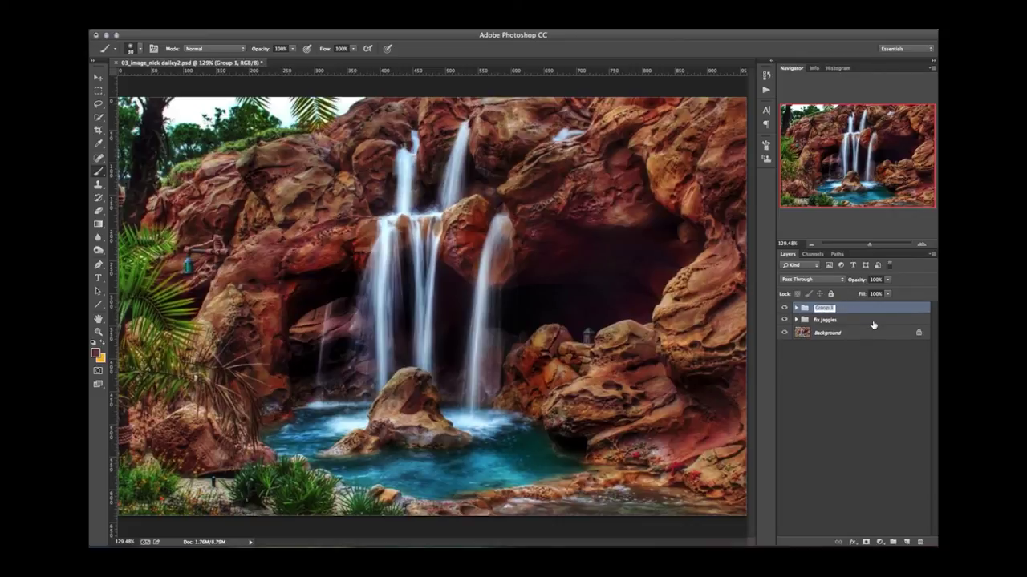
{"action": "type", "text": "cu"}
{"action": "type", "text": "erall color adjust"}
{"action": "key", "text": "Return"}
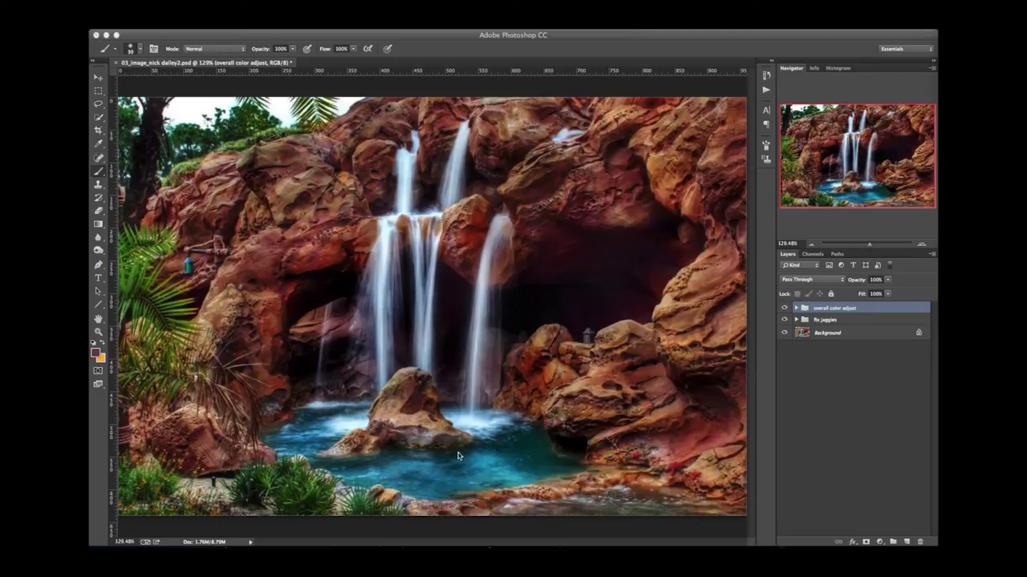
- Add a brightening Curves 5 layer and invert its mask to black
{"action": "left_click", "coordinate": [879, 542]}
{"action": "left_click", "coordinate": [894, 430]}
{"action": "left_click_drag", "start_coordinate": [561, 205], "coordinate": [554, 182]}
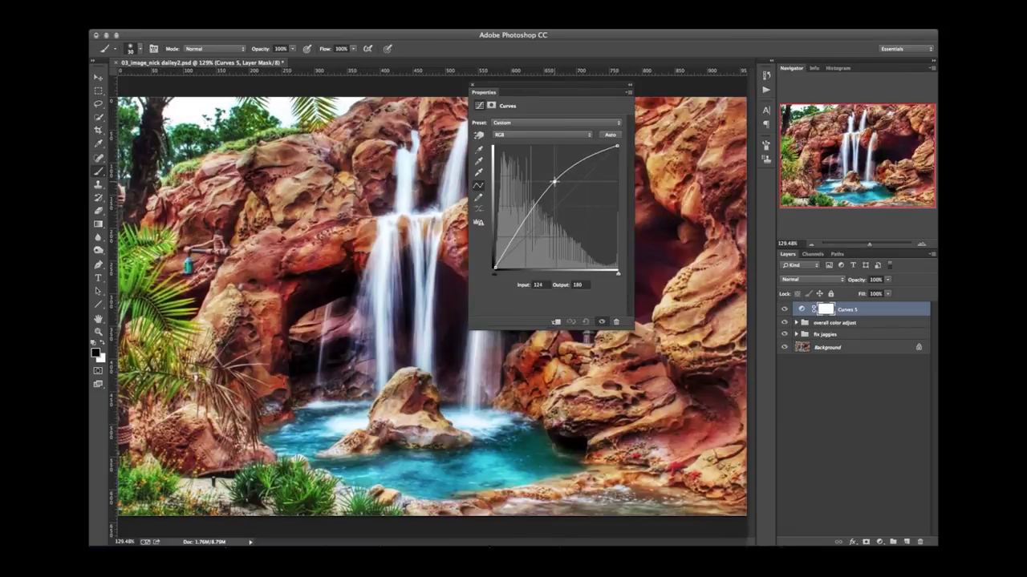
{"action": "left_click", "coordinate": [474, 84]}
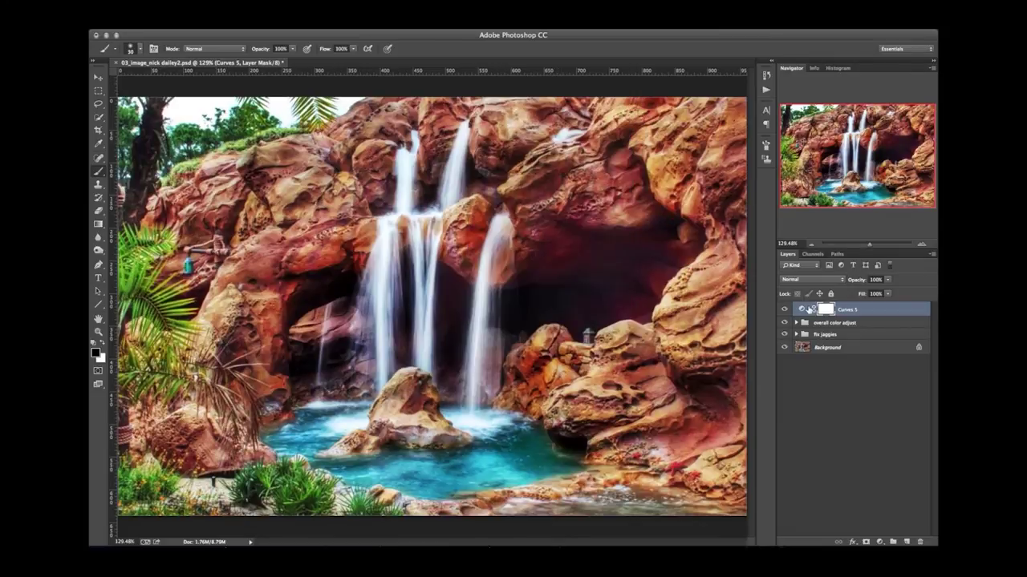
{"action": "key", "text": "super+i"}
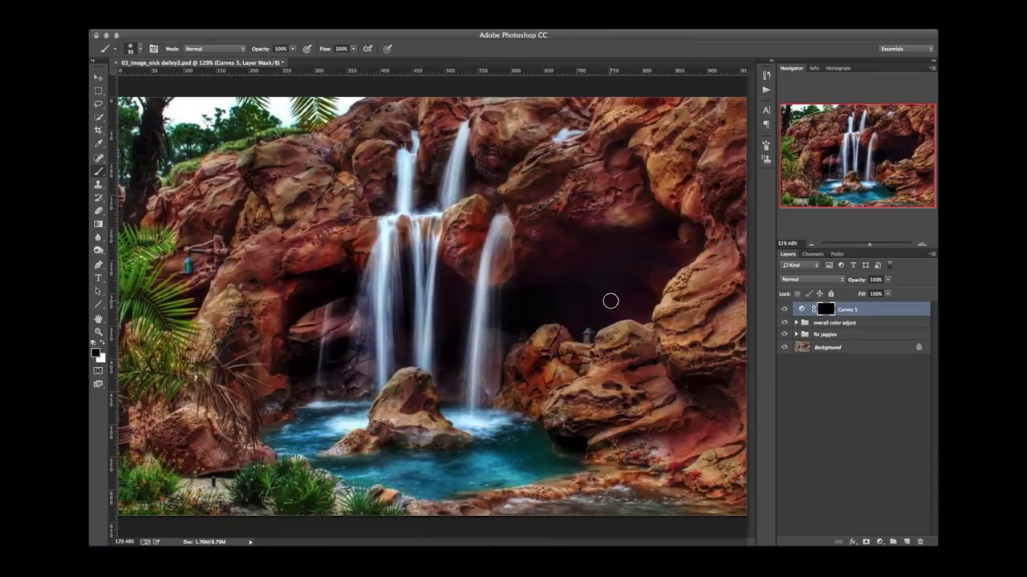
- Paint white over the waterfalls, pool, cave wall and plants, then shrink the brush to about 299 px
{"action": "mouse_move", "coordinate": [433, 365]}
{"action": "left_mouse_down"}
{"action": "mouse_move", "coordinate": [578, 351]}
{"action": "mouse_move", "coordinate": [562, 302]}
{"action": "left_mouse_up"}
{"action": "key", "text": "x"}
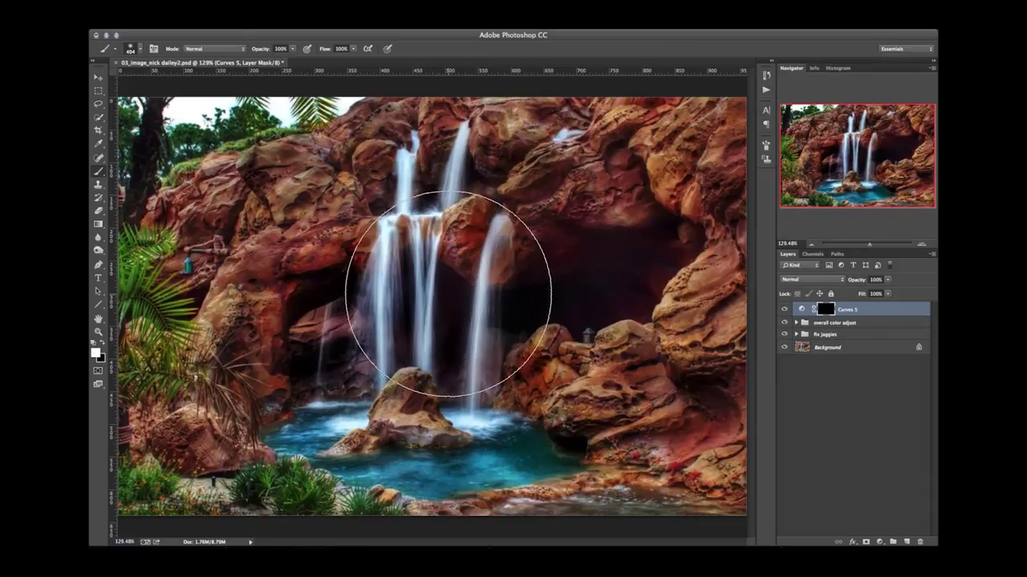
{"action": "mouse_move", "coordinate": [442, 298]}
{"action": "left_mouse_down"}
{"action": "mouse_move", "coordinate": [502, 285]}
{"action": "mouse_move", "coordinate": [565, 305]}
{"action": "left_mouse_up"}
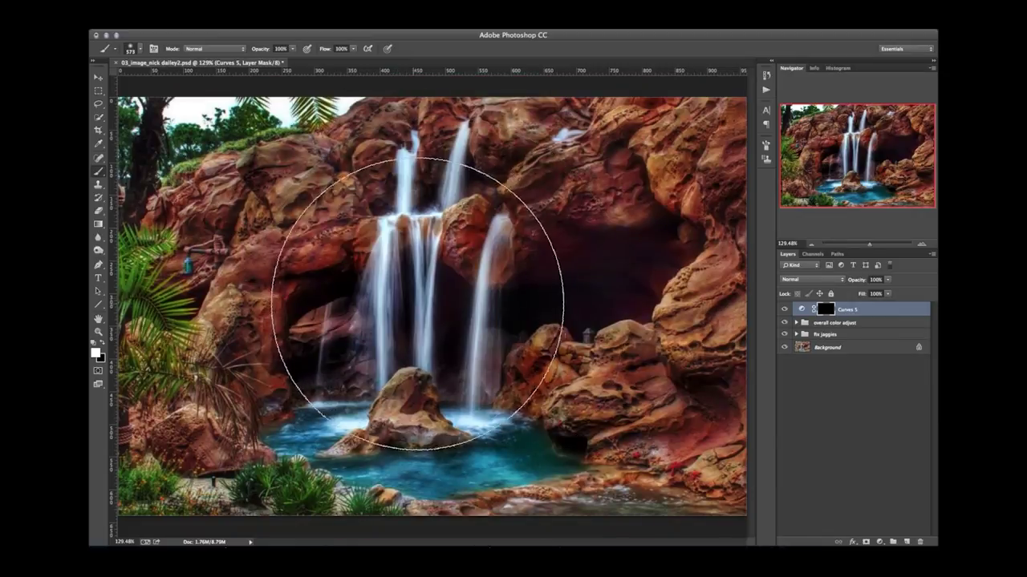
{"action": "left_click", "coordinate": [418, 304]}
{"action": "left_click", "coordinate": [419, 202]}
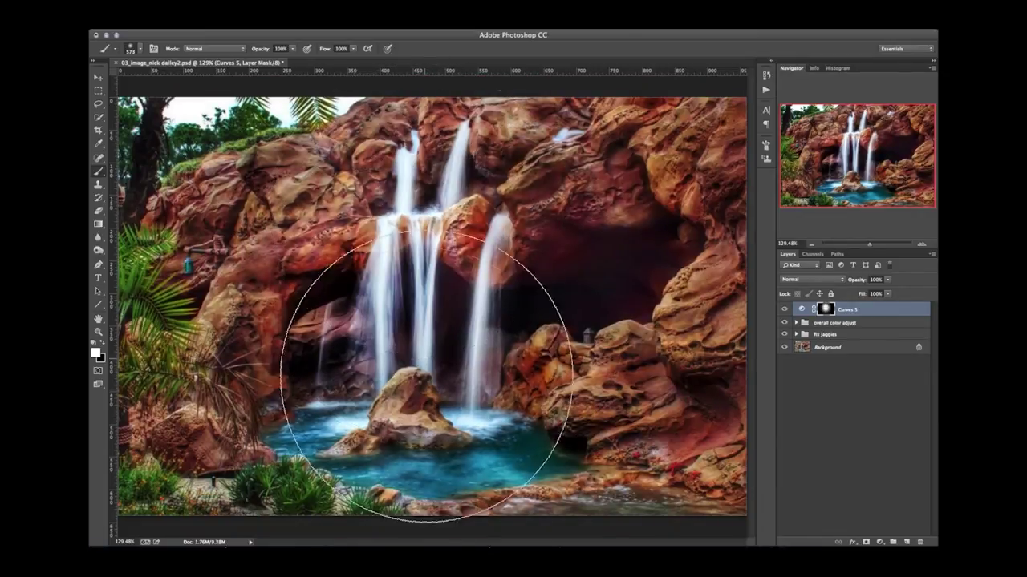
{"action": "left_click", "coordinate": [441, 399]}
{"action": "left_click", "coordinate": [499, 273]}
{"action": "left_click", "coordinate": [352, 410]}
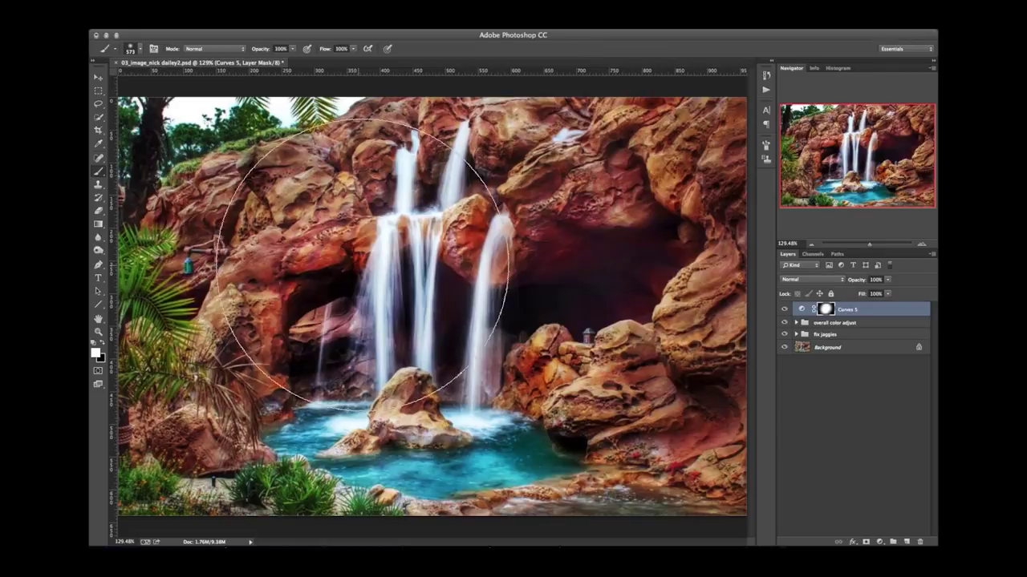
{"action": "mouse_move", "coordinate": [377, 273]}
{"action": "left_mouse_down"}
{"action": "mouse_move", "coordinate": [328, 291]}
{"action": "mouse_move", "coordinate": [289, 264]}
{"action": "mouse_move", "coordinate": [225, 263]}
{"action": "mouse_move", "coordinate": [140, 235]}
{"action": "left_mouse_up"}
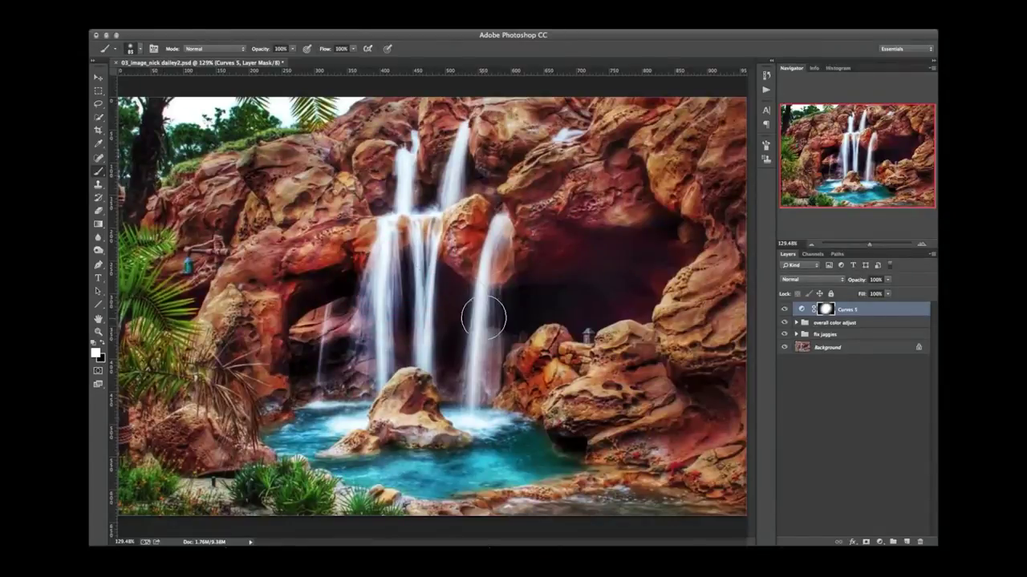
- Add a Curves layer pulled down to darken the image, with its mask inverted to black
{"action": "left_click", "coordinate": [879, 542]}
{"action": "left_click", "coordinate": [900, 427]}
{"action": "left_click_drag", "start_coordinate": [560, 207], "coordinate": [571, 231]}
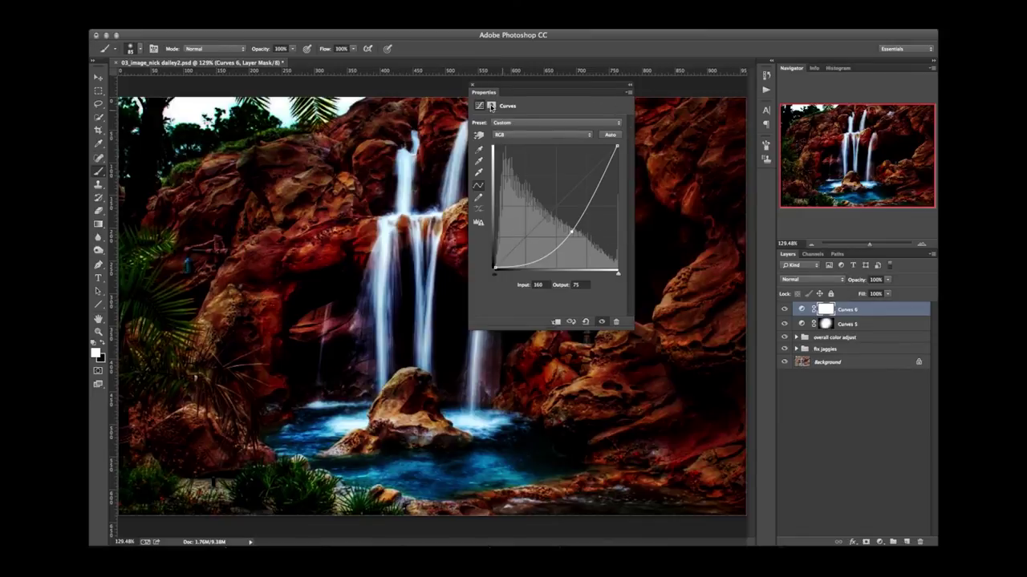
{"action": "left_click", "coordinate": [826, 311]}
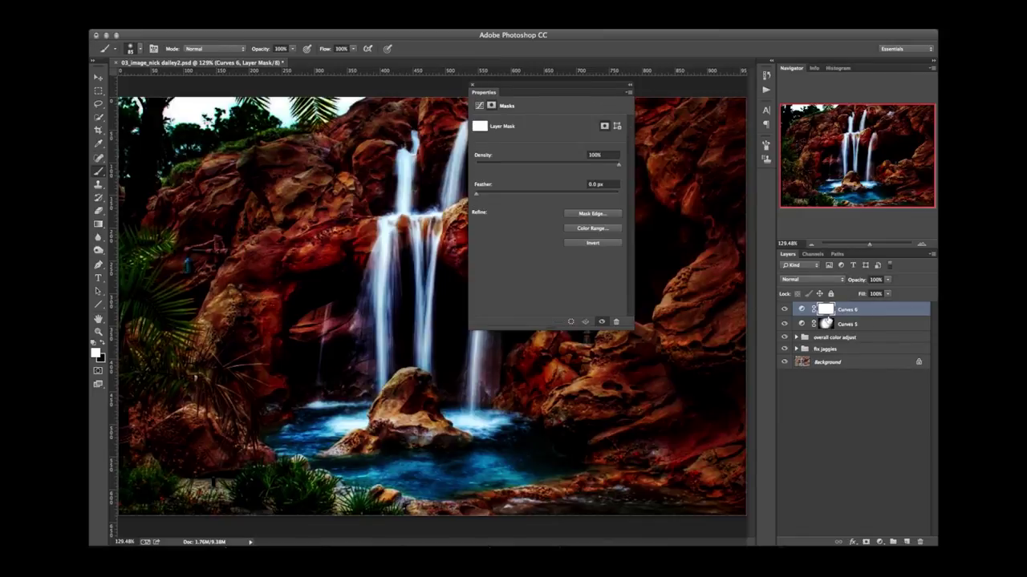
{"action": "key", "text": "super+i"}
- Rename the darkening layer 'burn' and set its blend mode to Luminosity
{"action": "double_click", "coordinate": [847, 311]}
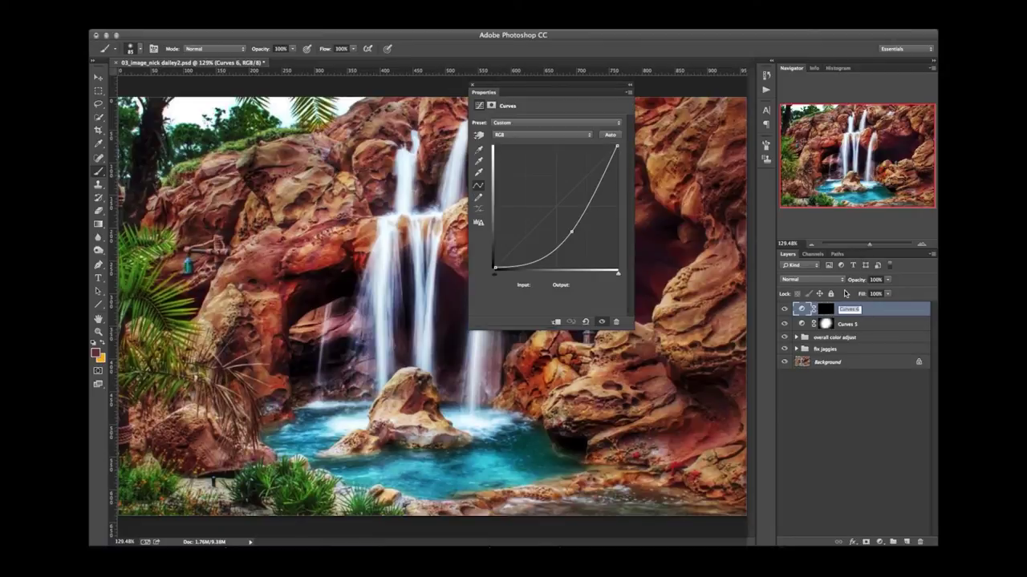
{"action": "type", "text": "burn"}
{"action": "key", "text": "Return"}
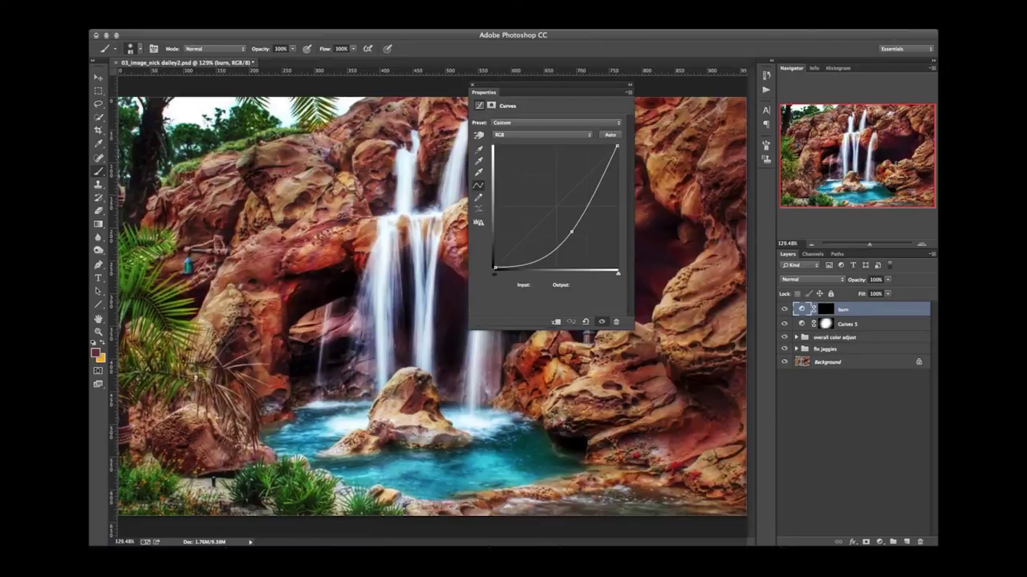
{"action": "left_click", "coordinate": [789, 279]}
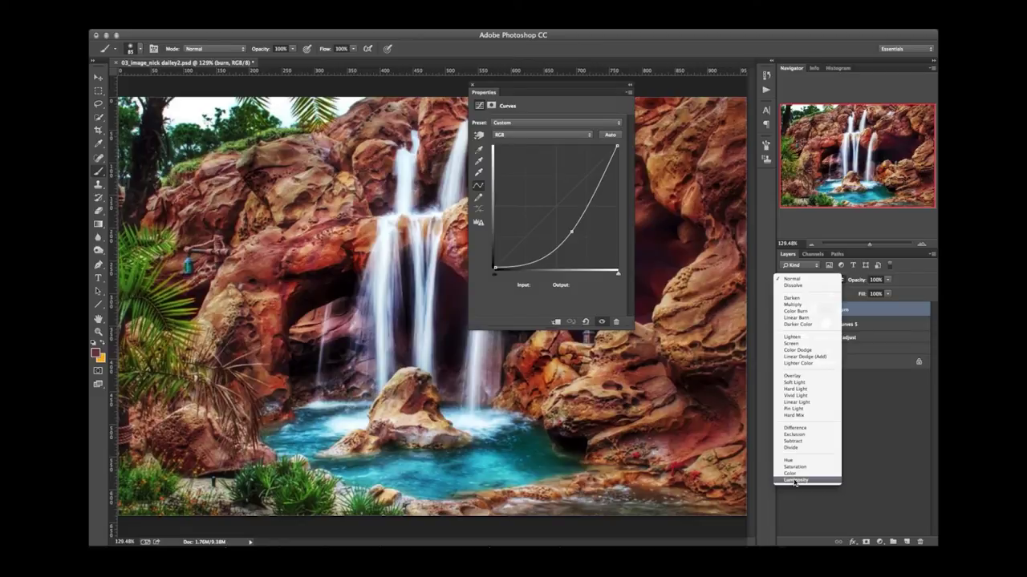
{"action": "key", "text": "Escape"}
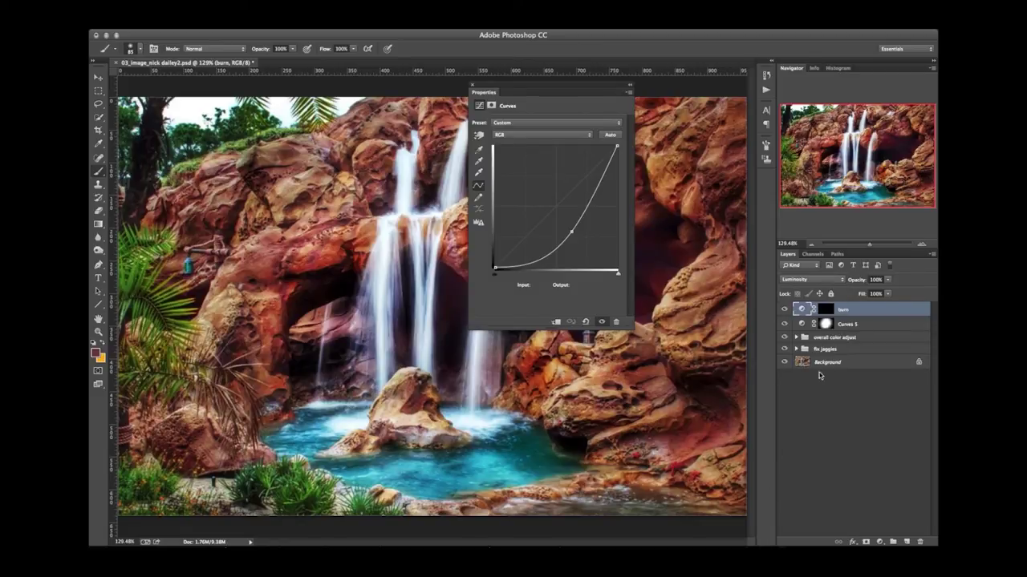
{"action": "left_click", "coordinate": [879, 543]}
{"action": "left_click", "coordinate": [906, 430]}
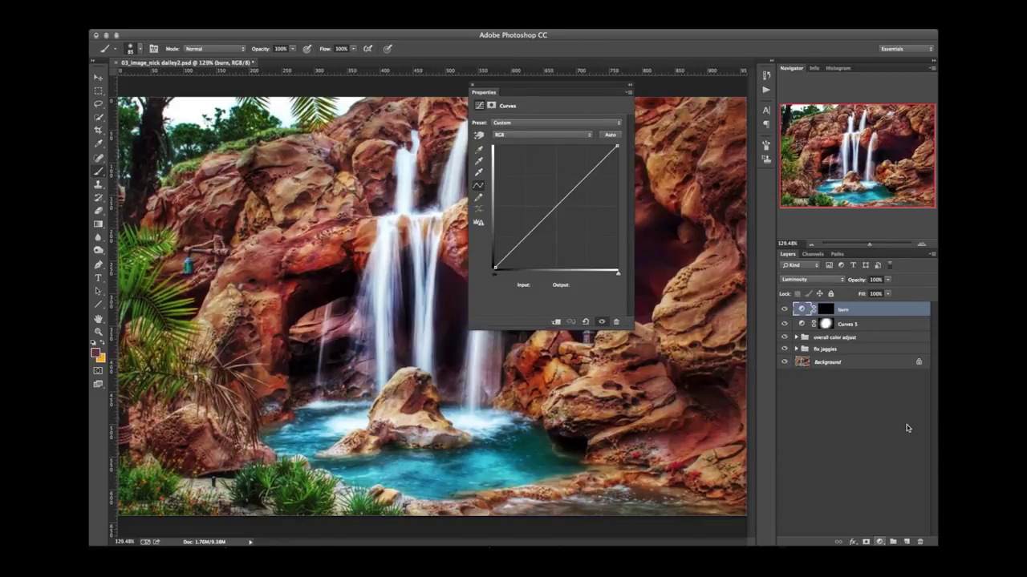
- Bend the new curve up to brighten, invert its mask to black, and name it 'dodge'
{"action": "left_click_drag", "start_coordinate": [559, 208], "coordinate": [539, 185]}
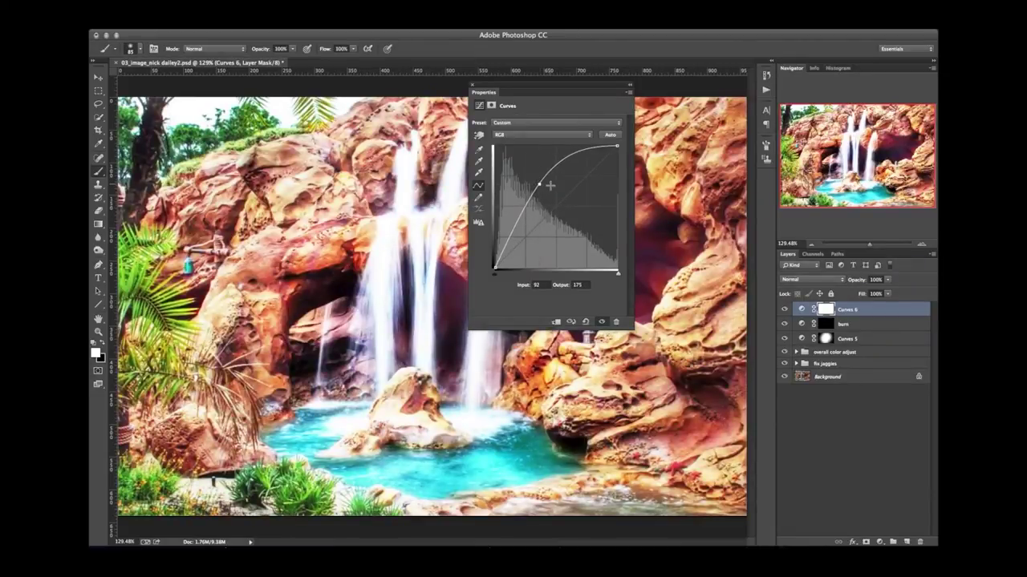
{"action": "left_click", "coordinate": [825, 310]}
{"action": "key", "text": "super+i"}
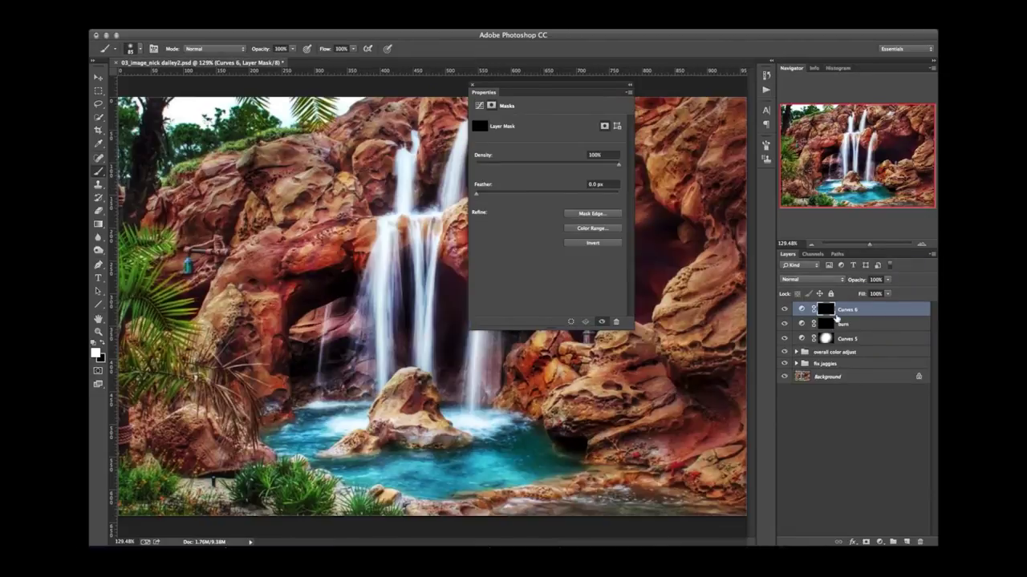
{"action": "double_click", "coordinate": [846, 310]}
{"action": "type", "text": "dodge"}
{"action": "key", "text": "Return"}
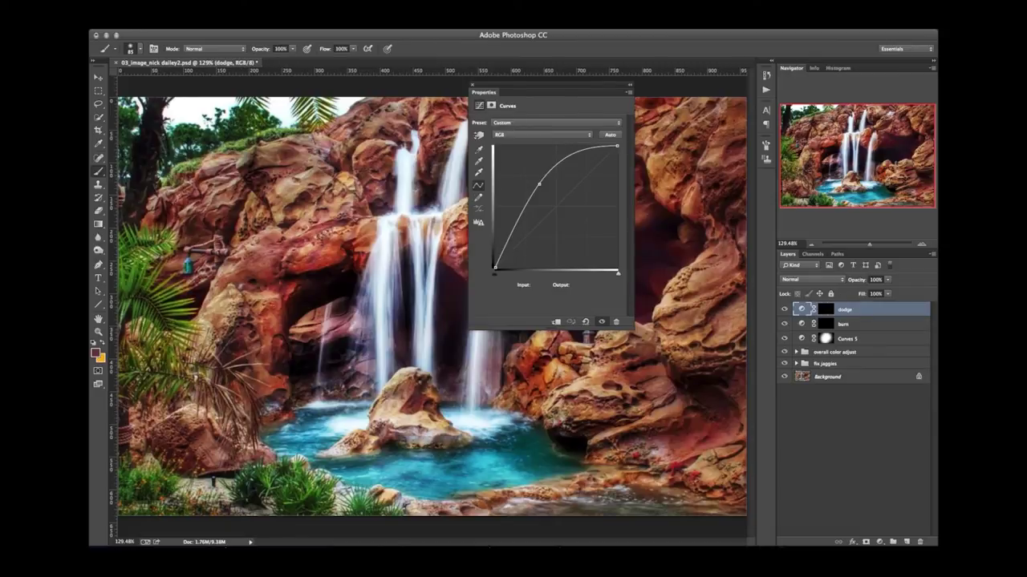
- Group the dodge and burn layers into a group named 'd & b' and expand it
{"action": "left_click", "coordinate": [854, 325], "text": "shift"}
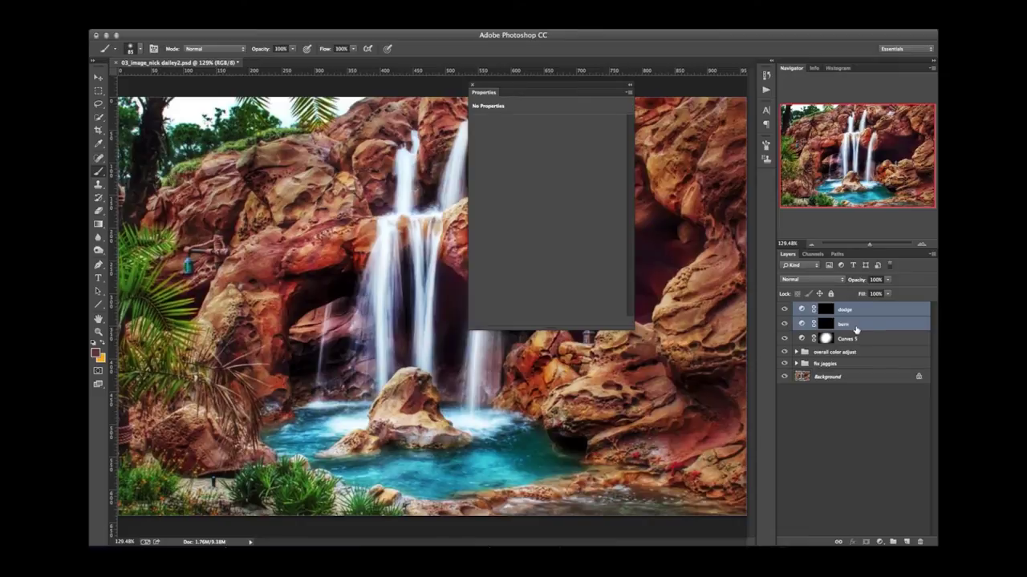
{"action": "key", "text": "ctrl+g"}
{"action": "double_click", "coordinate": [823, 309]}
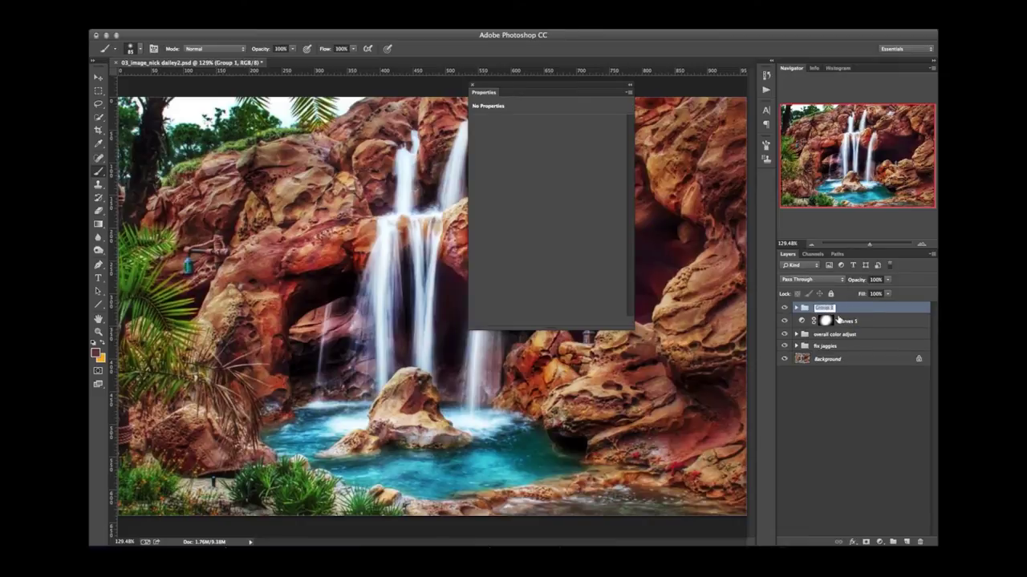
{"action": "type", "text": "d"}
{"action": "key", "text": "Return"}
{"action": "left_click", "coordinate": [473, 85]}
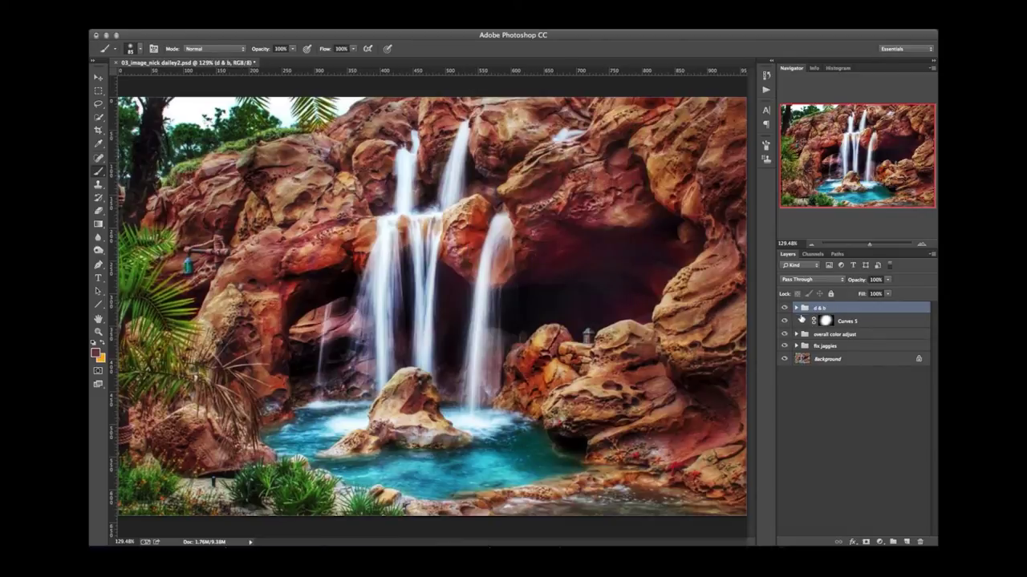
{"action": "left_click", "coordinate": [796, 309]}
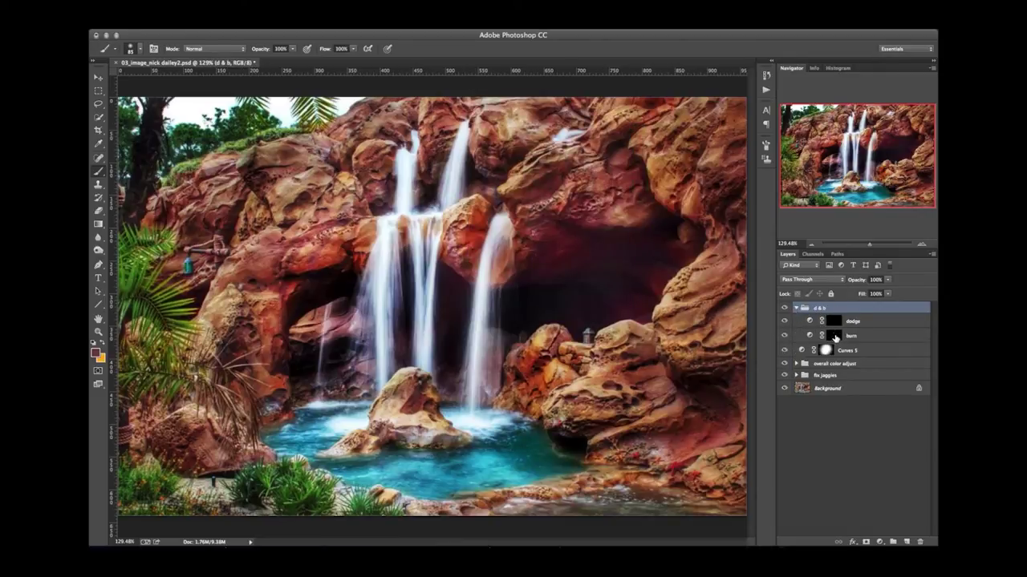
- Target the dodge layer's mask and set the brush to size 20 at 10% opacity
{"action": "left_click", "coordinate": [835, 336]}
{"action": "left_click", "coordinate": [833, 321]}
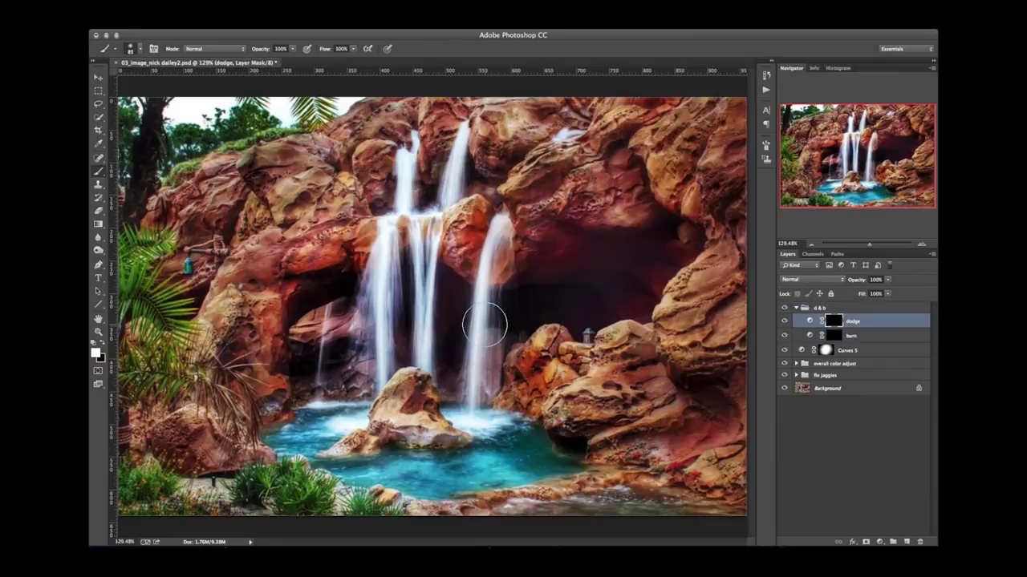
{"action": "mouse_move", "coordinate": [559, 288]}
{"action": "left_mouse_down"}
{"action": "mouse_move", "coordinate": [573, 187]}
{"action": "mouse_move", "coordinate": [581, 340]}
{"action": "left_mouse_up"}
{"action": "left_click_drag", "start_coordinate": [574, 386], "coordinate": [570, 369]}
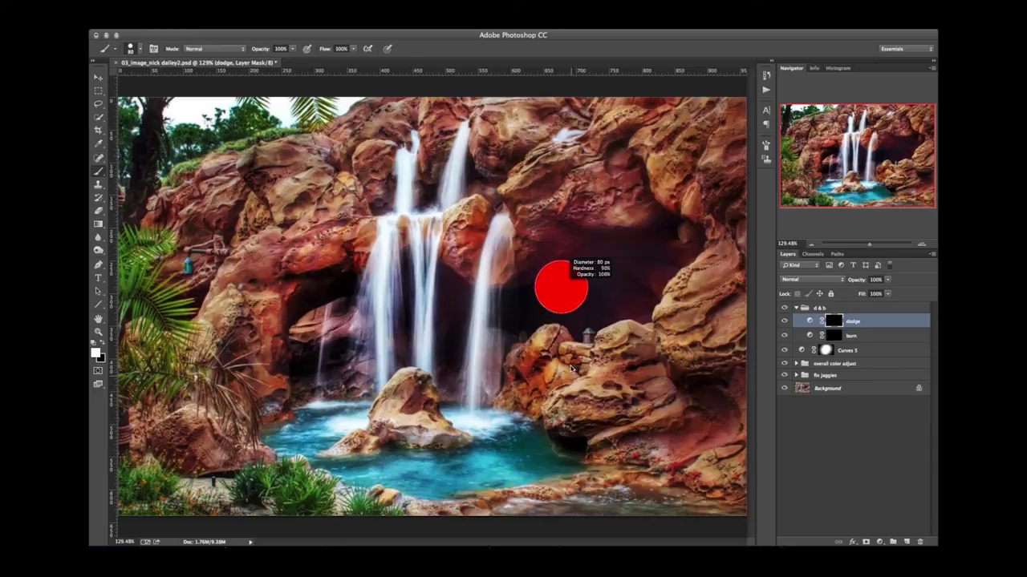
{"action": "left_click_drag", "start_coordinate": [570, 344], "coordinate": [568, 343]}
{"action": "key", "text": "bracketleft"}
{"action": "key", "text": "bracketleft"}
{"action": "key", "text": "bracketleft"}
{"action": "key", "text": "bracketleft"}
{"action": "key", "text": "bracketleft"}
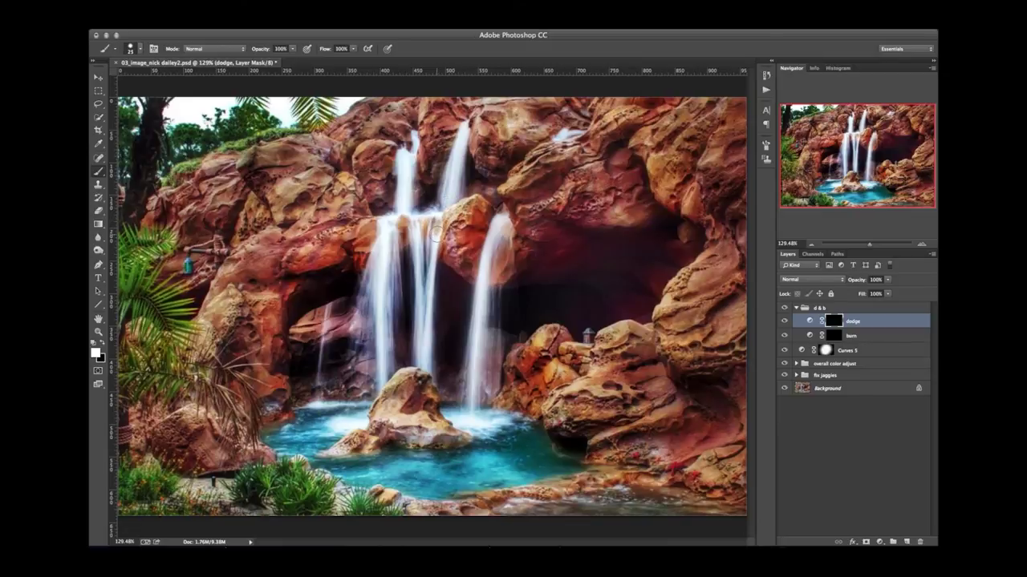
{"action": "key", "text": "1"}
- Paint faint brightening over the waterfall rocks and the rocks left of and above the falls
{"action": "mouse_move", "coordinate": [377, 223]}
{"action": "left_mouse_down"}
{"action": "mouse_move", "coordinate": [357, 237]}
{"action": "mouse_move", "coordinate": [351, 220]}
{"action": "mouse_move", "coordinate": [305, 241]}
{"action": "mouse_move", "coordinate": [263, 234]}
{"action": "mouse_move", "coordinate": [225, 281]}
{"action": "mouse_move", "coordinate": [267, 241]}
{"action": "left_mouse_up"}
{"action": "left_click_drag", "start_coordinate": [232, 272], "coordinate": [218, 286]}
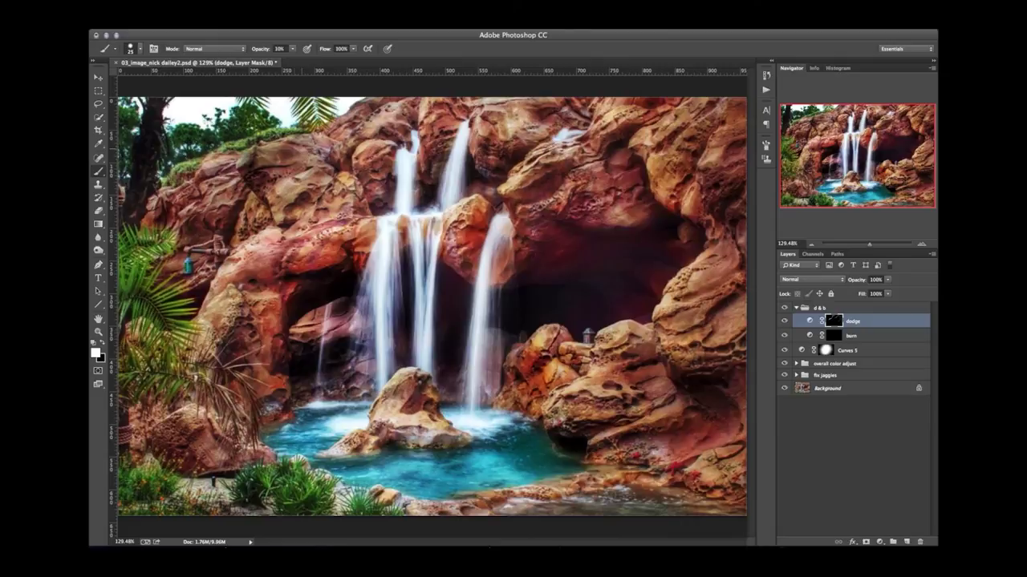
{"action": "mouse_move", "coordinate": [266, 159]}
{"action": "left_mouse_down"}
{"action": "mouse_move", "coordinate": [248, 161]}
{"action": "mouse_move", "coordinate": [276, 160]}
{"action": "left_mouse_up"}
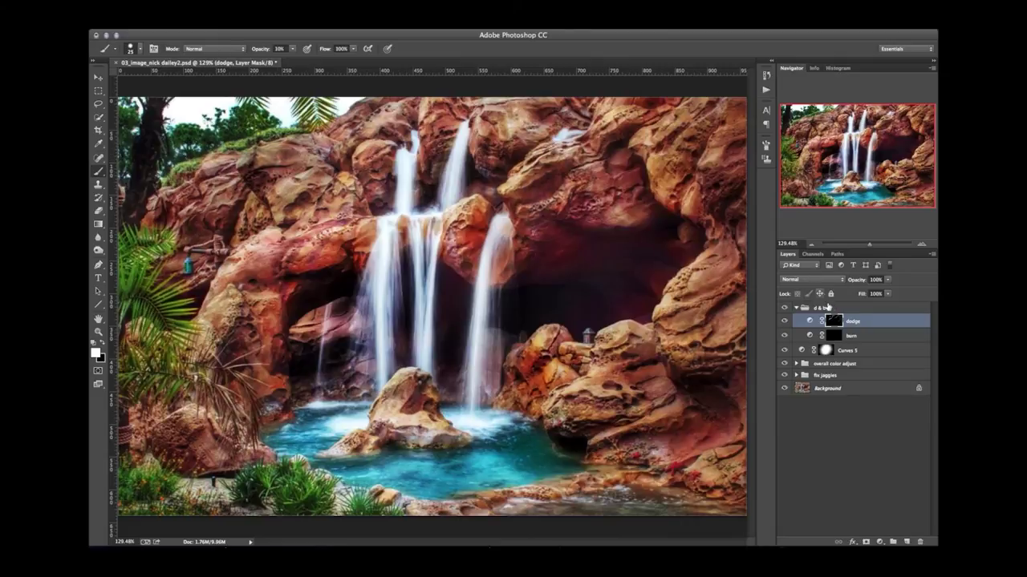
{"action": "left_click", "coordinate": [848, 309]}
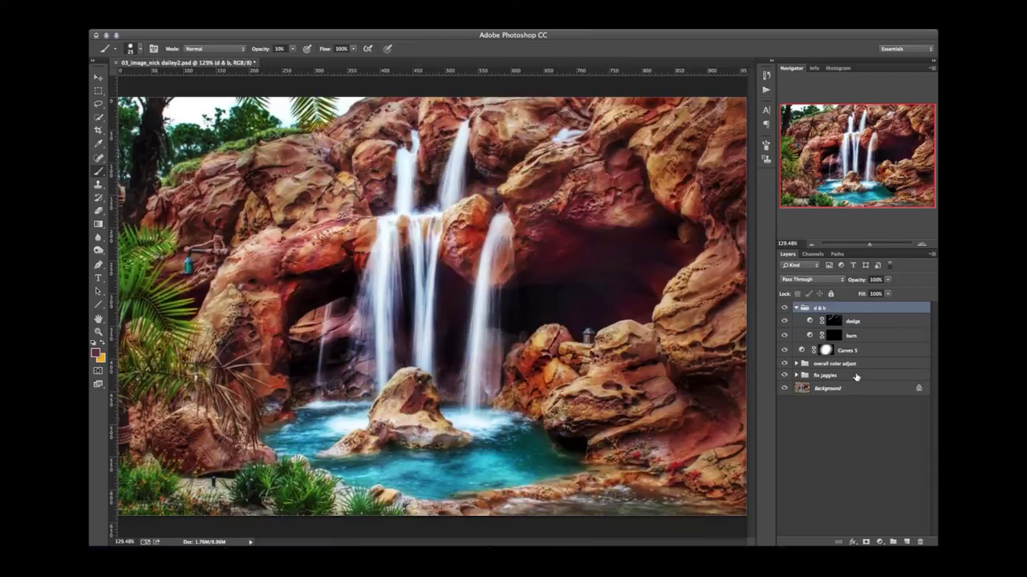
- Group d & b through fix jaggies into Group 1 and toggle it to compare against the original
{"action": "left_click", "coordinate": [873, 373], "text": "shift"}
{"action": "key", "text": "super+g"}
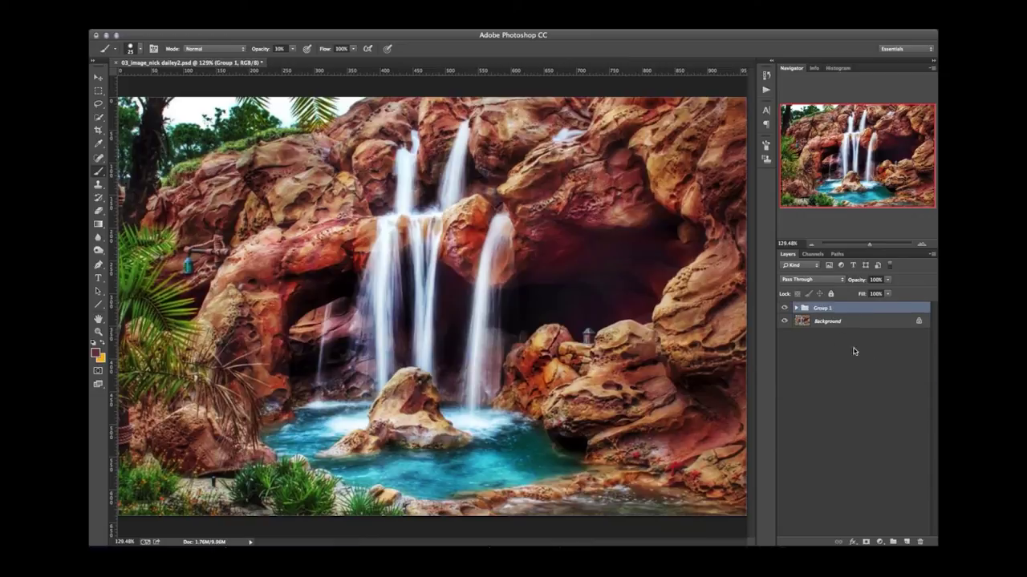
{"action": "left_click", "coordinate": [784, 309]}
{"action": "left_click", "coordinate": [784, 309]}
{"action": "left_click", "coordinate": [784, 309]}
{"action": "left_click", "coordinate": [784, 309]}
{"action": "left_click", "coordinate": [795, 309]}
{"action": "left_click", "coordinate": [853, 333]}
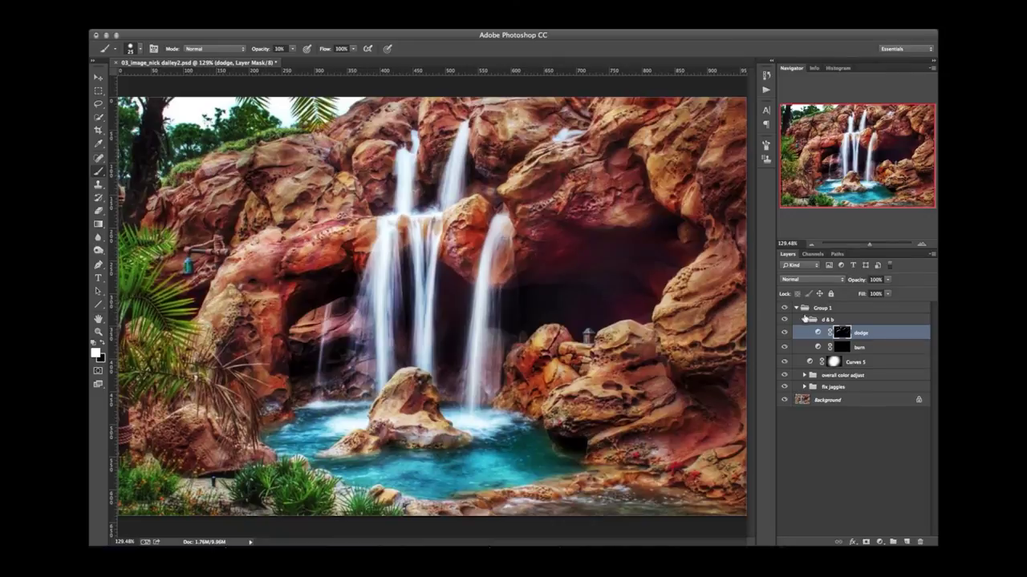
{"action": "left_click", "coordinate": [838, 350]}
- Darken the rocks near the waterfall and the central pool rock on the burn mask with a smaller brush
{"action": "key", "text": "bracketleft"}
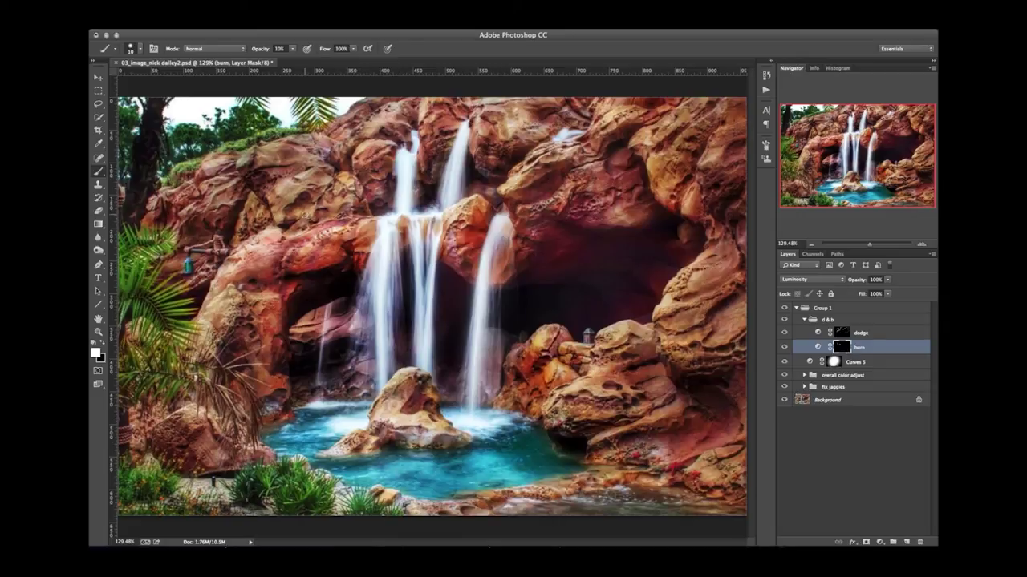
{"action": "mouse_move", "coordinate": [307, 218]}
{"action": "left_mouse_down"}
{"action": "mouse_move", "coordinate": [346, 206]}
{"action": "mouse_move", "coordinate": [302, 220]}
{"action": "left_mouse_up"}
{"action": "key", "text": "bracketleft"}
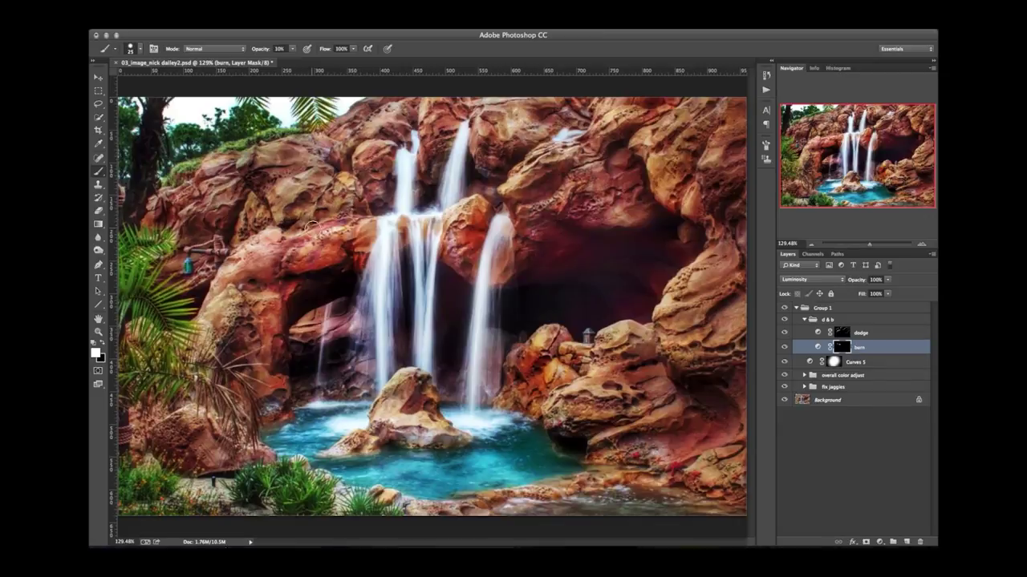
{"action": "key", "text": "bracketleft"}
{"action": "key", "text": "bracketleft"}
{"action": "key", "text": "bracketleft"}
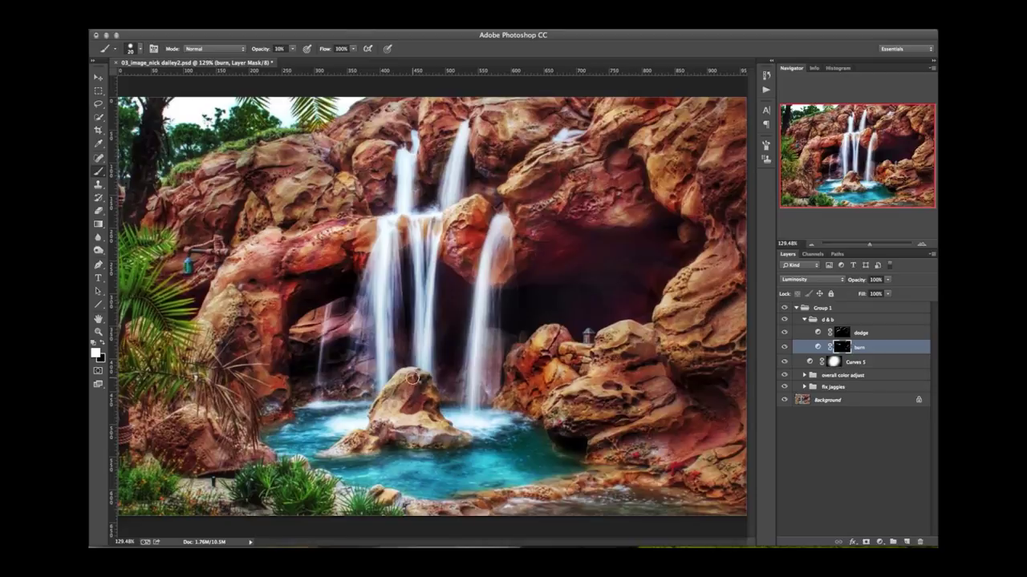
{"action": "left_click_drag", "start_coordinate": [406, 402], "coordinate": [429, 406]}
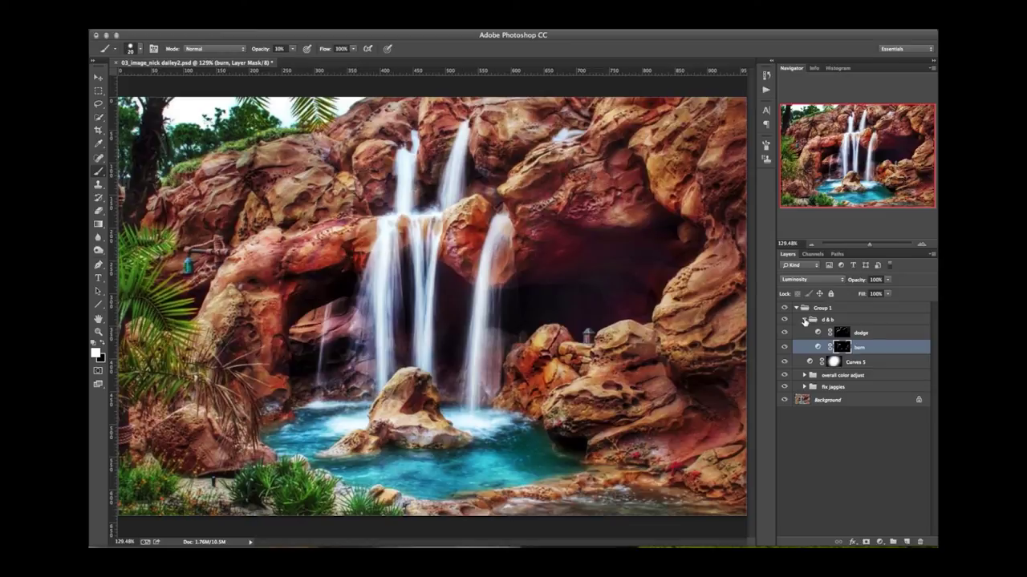
- Collapse the d & b group and toggle its visibility to compare with and without dodge and burn
{"action": "left_click", "coordinate": [804, 319]}
{"action": "left_click", "coordinate": [785, 320]}
{"action": "left_click", "coordinate": [784, 320]}
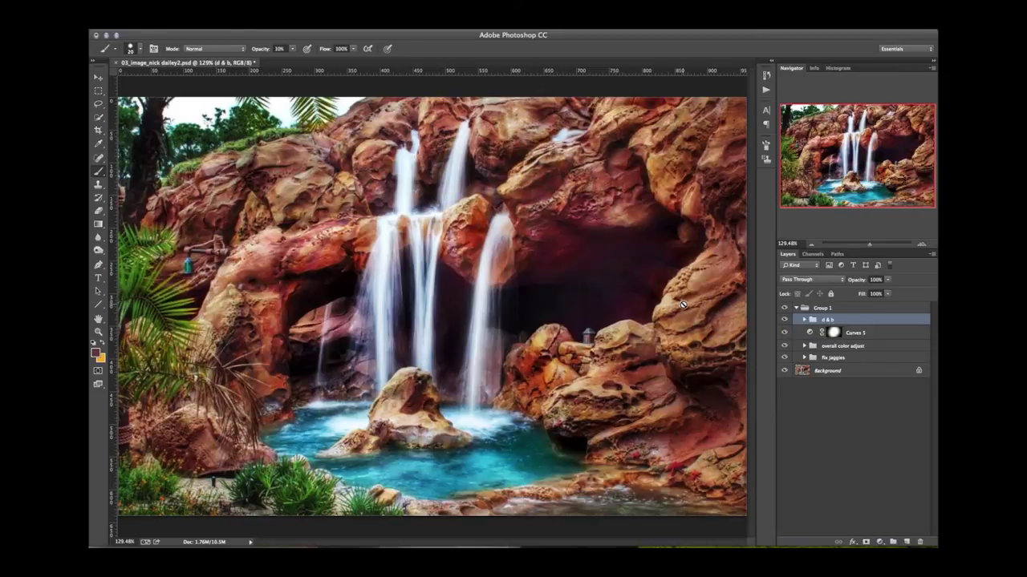
{"action": "left_click", "coordinate": [785, 321]}
{"action": "left_click", "coordinate": [784, 320]}
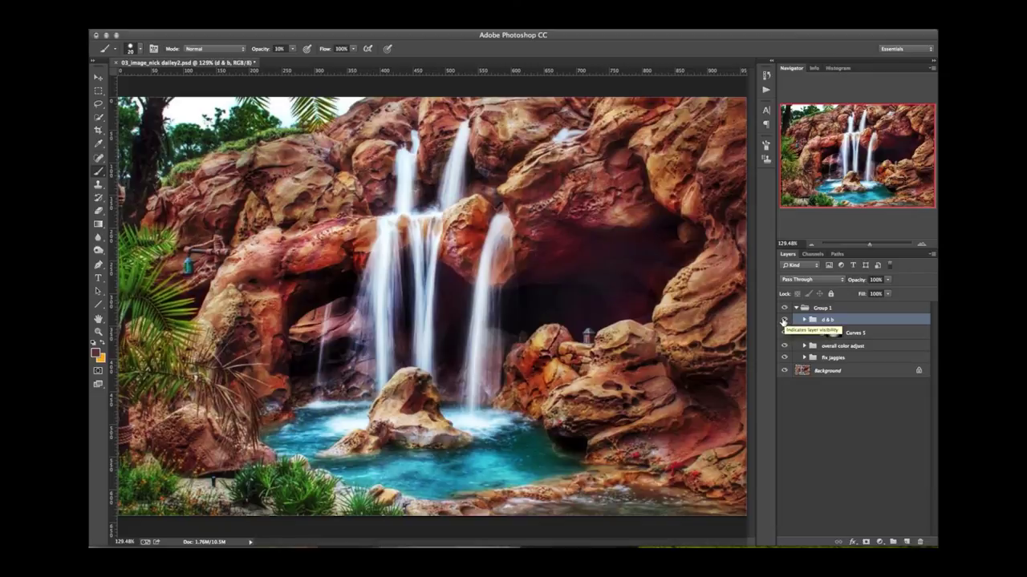
{"action": "left_click", "coordinate": [784, 320]}
{"action": "left_click", "coordinate": [784, 321]}
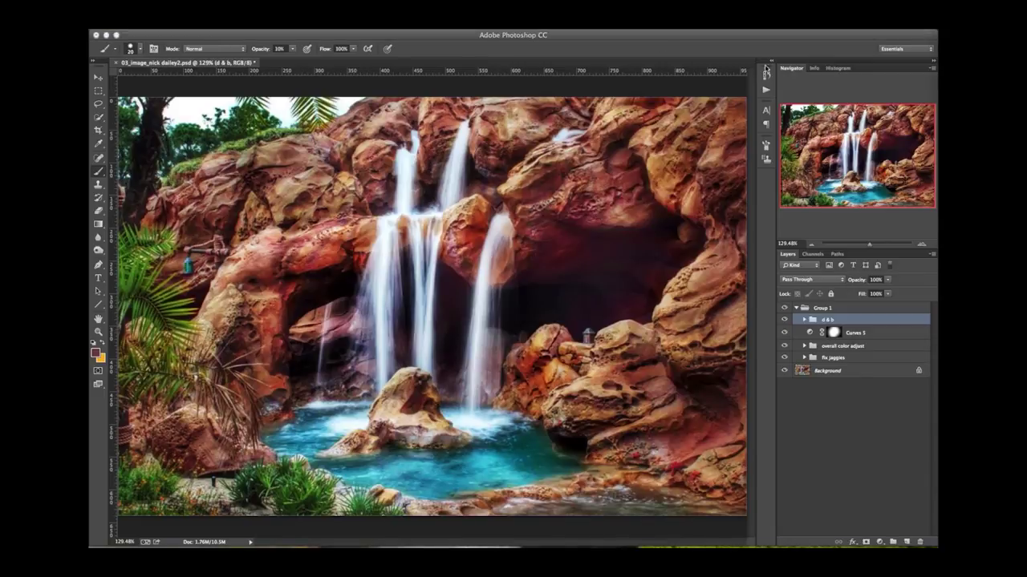
- Duplicate Group 1 through Background and merge the copies into a single Group 1 copy layer
{"action": "left_click", "coordinate": [846, 311]}
{"action": "left_click", "coordinate": [857, 374], "text": "shift"}
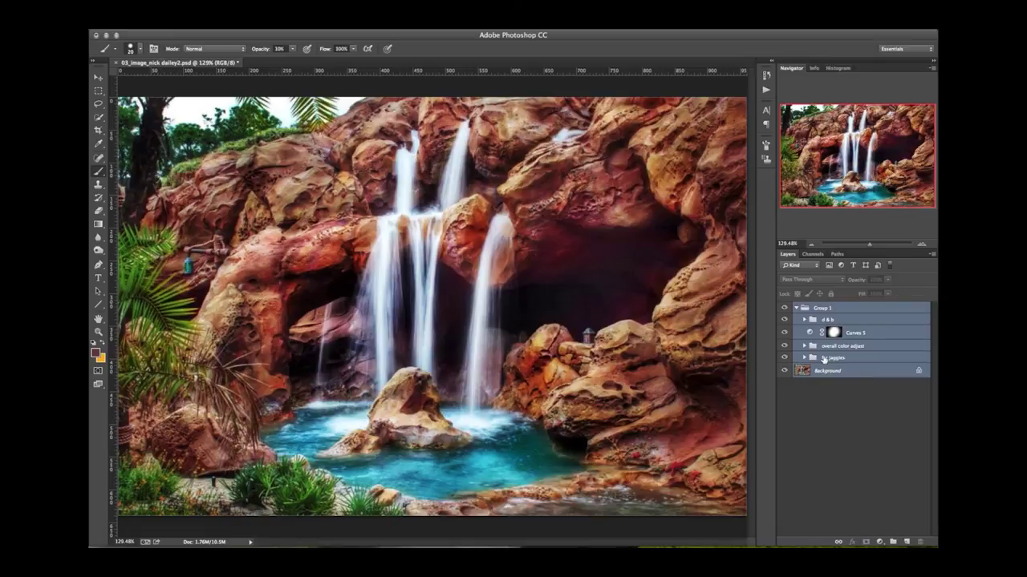
{"action": "key", "text": "super+j"}
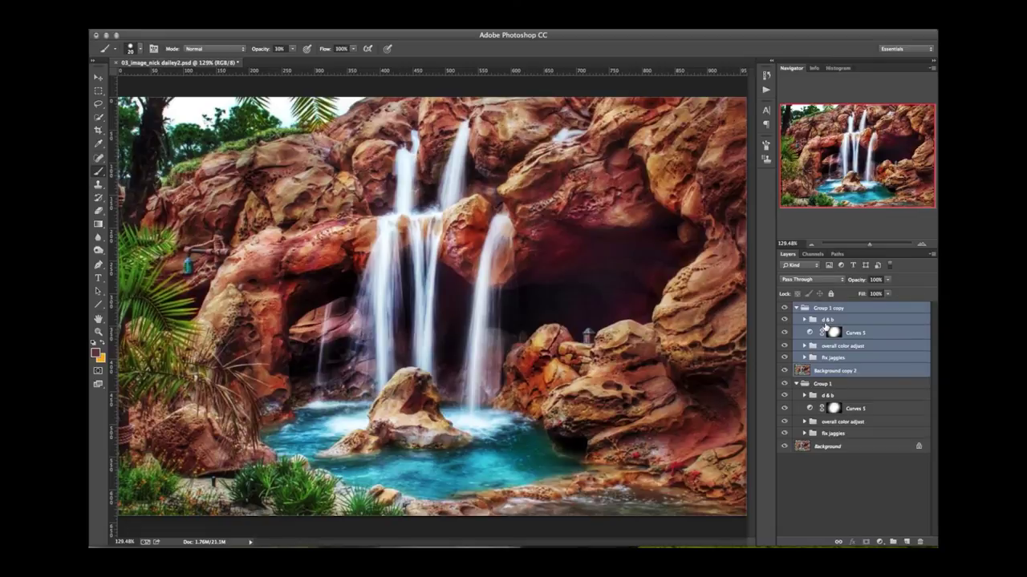
{"action": "key", "text": "super+e"}
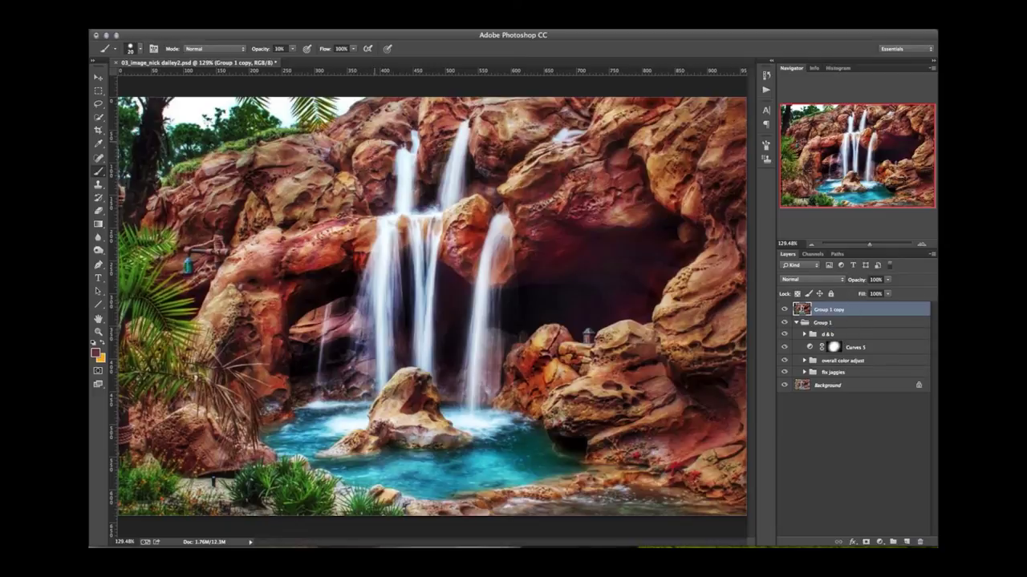
{"action": "left_click", "coordinate": [328, 32]}
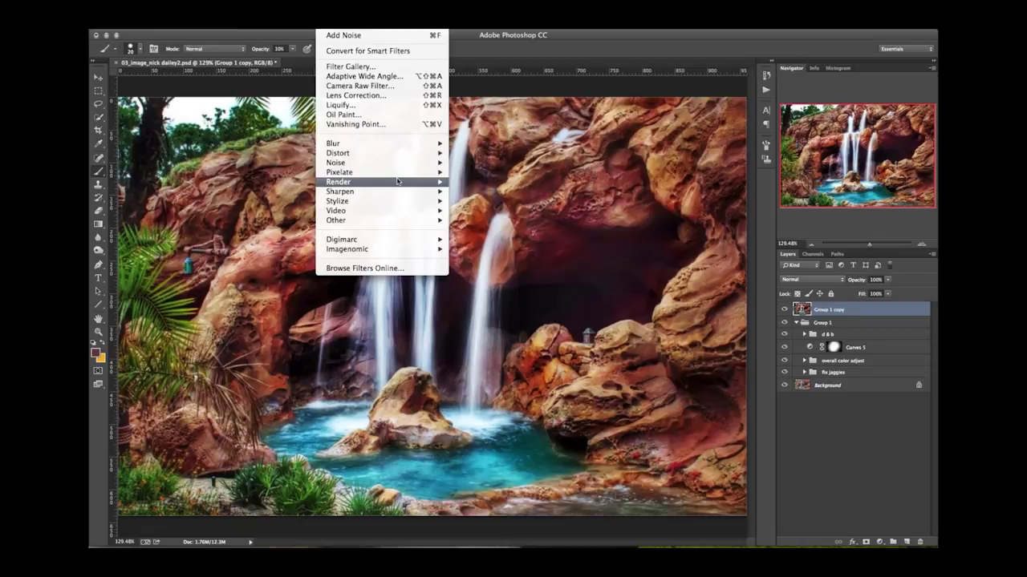
- Open Smart Sharpen and inspect rock and waterfall detail in a magnified preview
{"action": "mouse_move", "coordinate": [399, 191]}
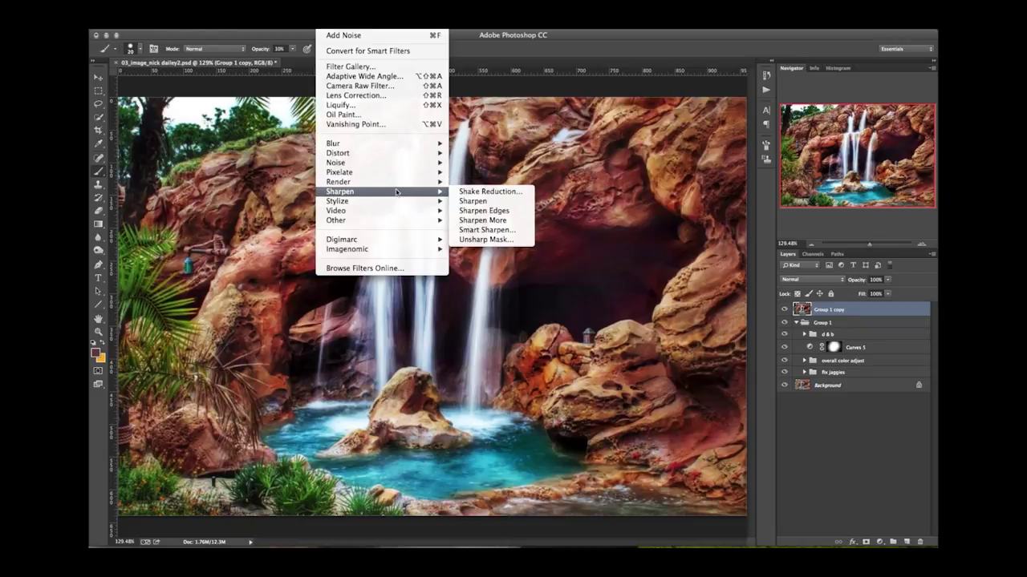
{"action": "left_click", "coordinate": [487, 230]}
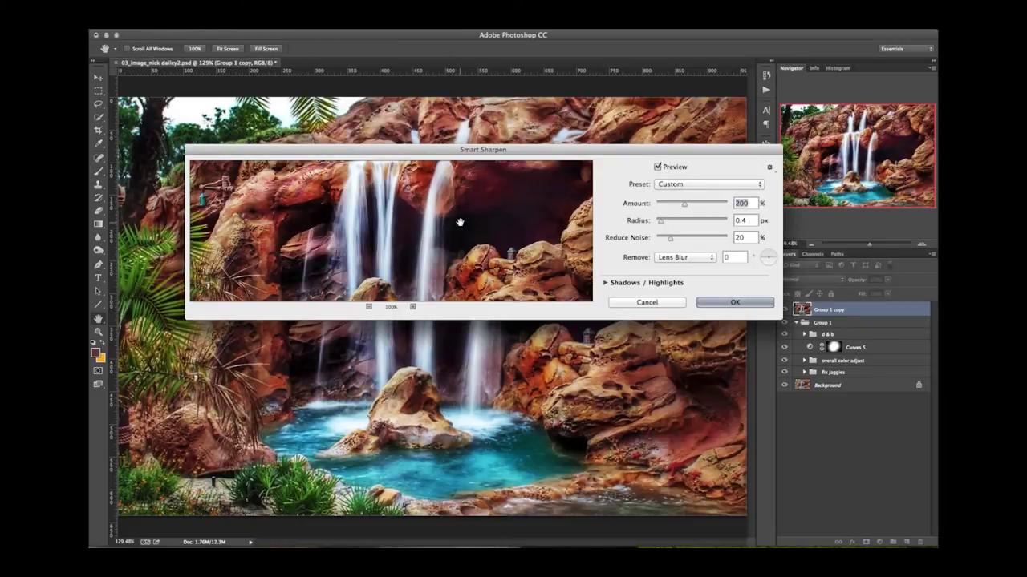
{"action": "left_click_drag", "start_coordinate": [470, 229], "coordinate": [477, 257]}
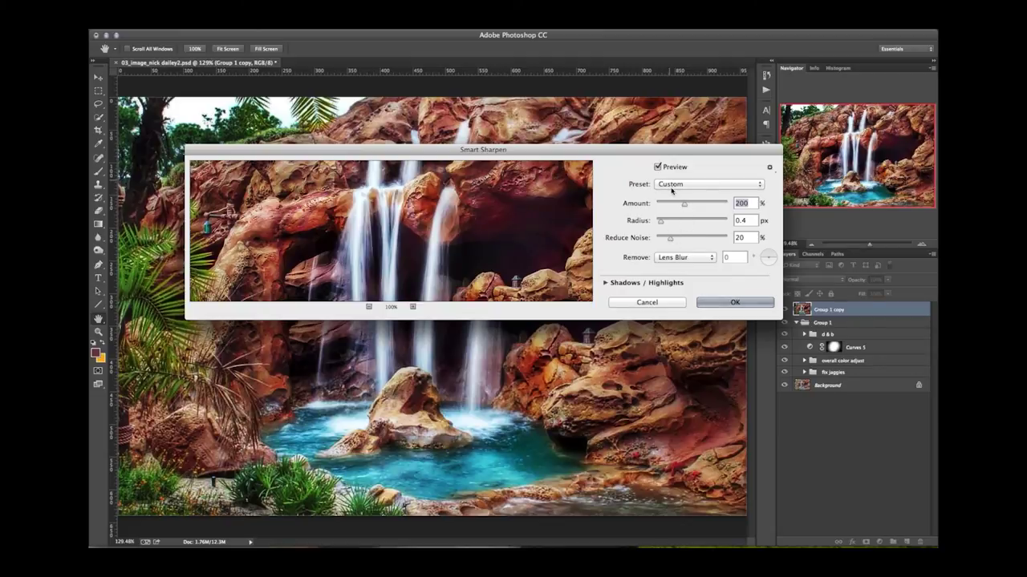
{"action": "left_click_drag", "start_coordinate": [443, 239], "coordinate": [420, 233]}
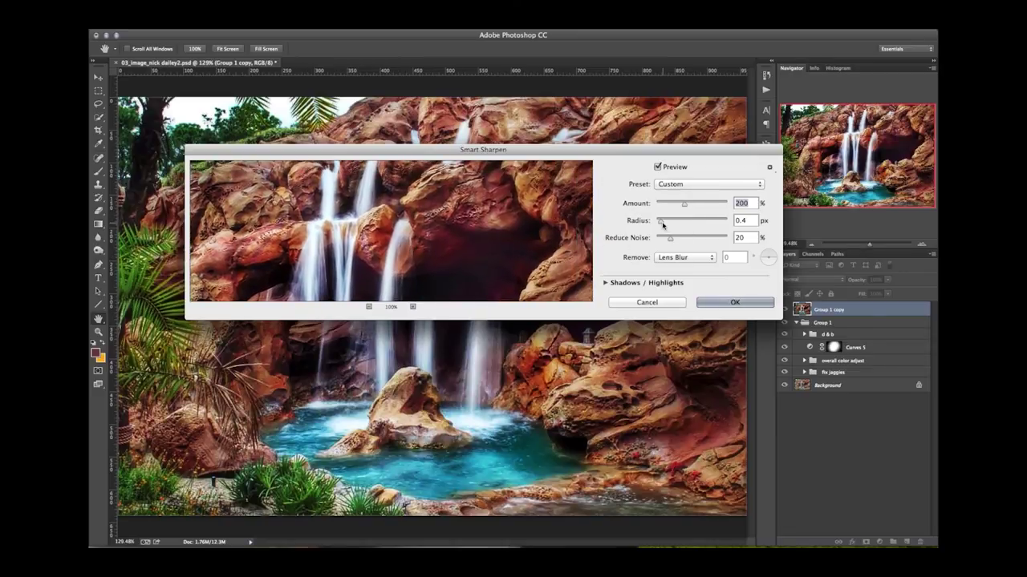
{"action": "left_click", "coordinate": [413, 306]}
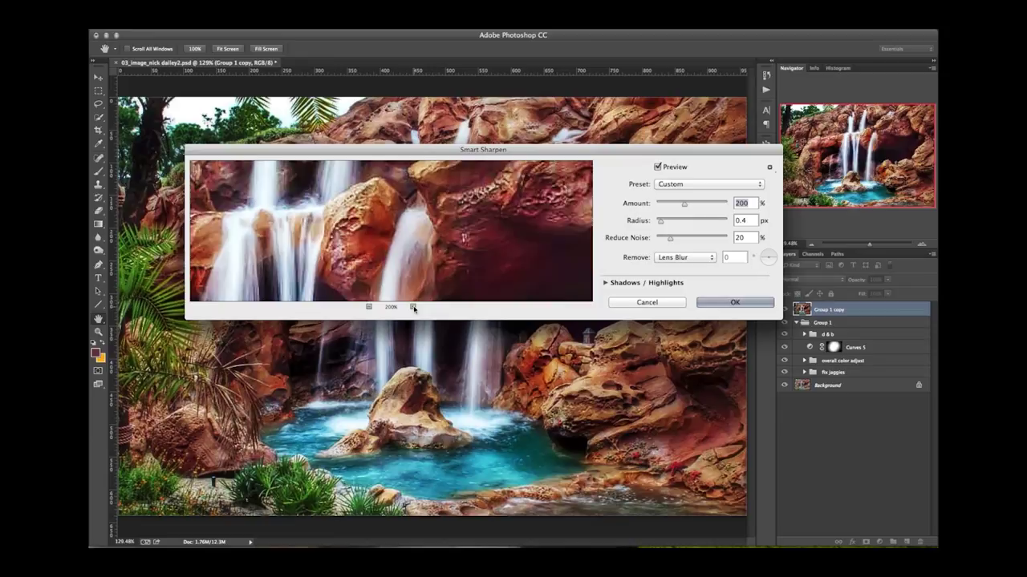
{"action": "left_click", "coordinate": [412, 306]}
{"action": "left_click_drag", "start_coordinate": [377, 263], "coordinate": [411, 250]}
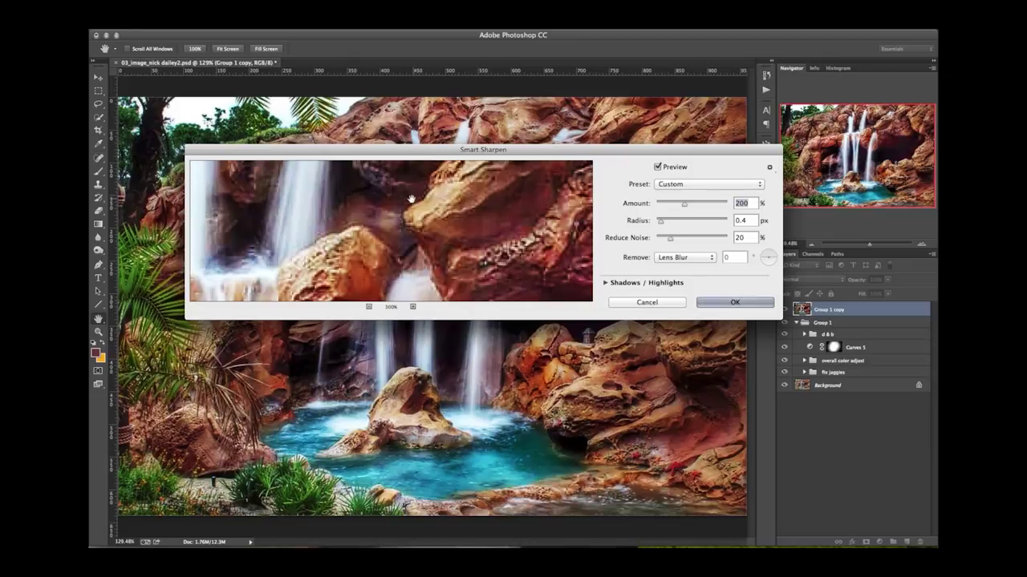
{"action": "left_click_drag", "start_coordinate": [470, 217], "coordinate": [394, 236]}
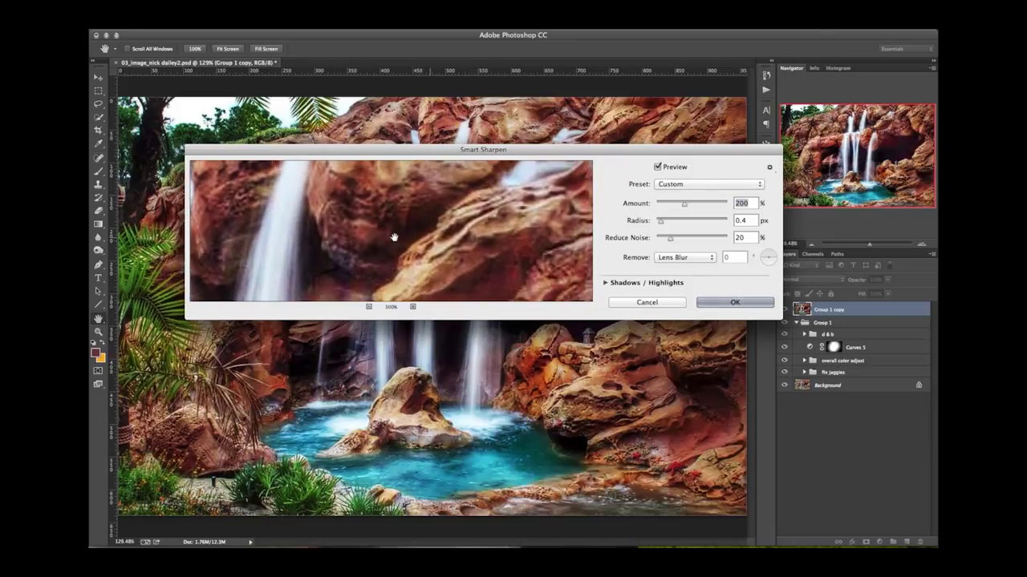
- Review the preview at 100% and apply Amount 200%, Radius 0.4 px, Reduce Noise 20%
{"action": "left_click", "coordinate": [369, 306]}
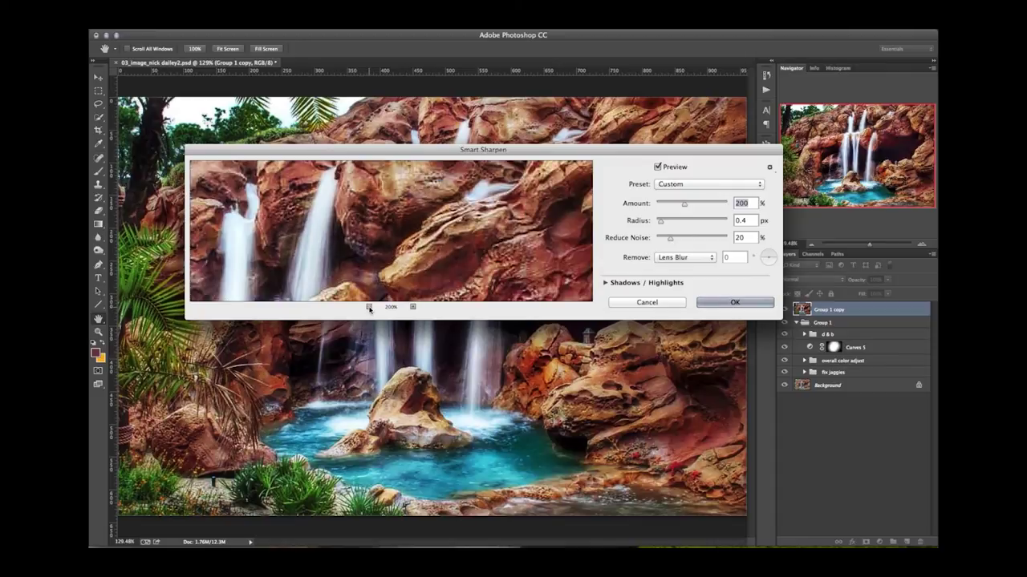
{"action": "left_click", "coordinate": [369, 306]}
{"action": "left_click_drag", "start_coordinate": [368, 210], "coordinate": [333, 235]}
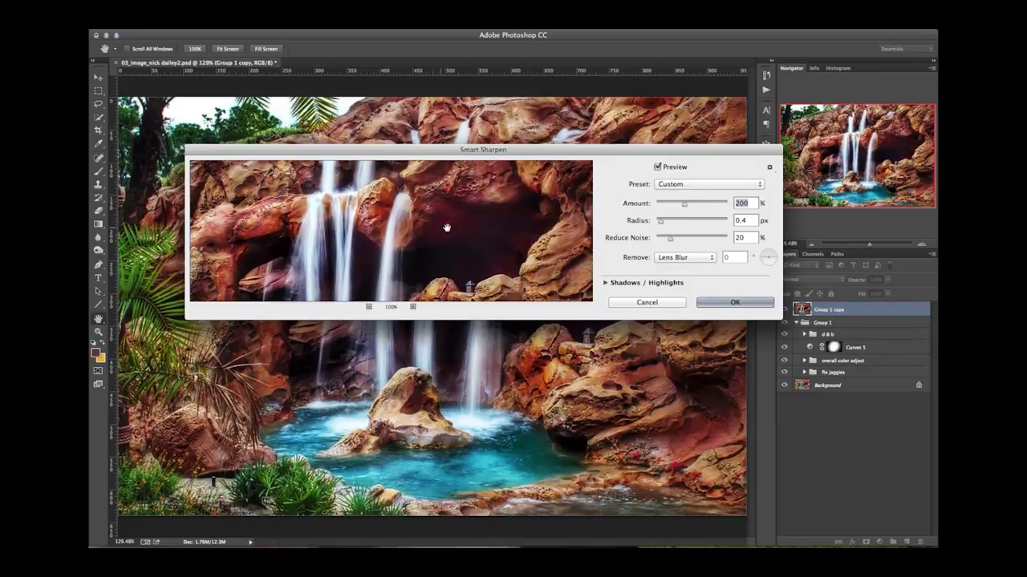
{"action": "left_click_drag", "start_coordinate": [470, 233], "coordinate": [466, 207]}
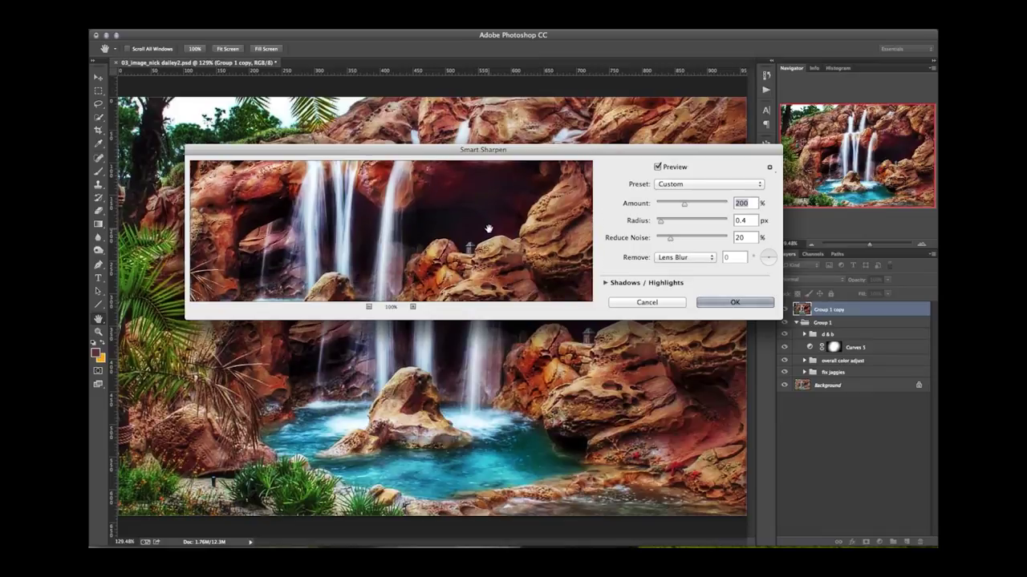
{"action": "left_click_drag", "start_coordinate": [445, 207], "coordinate": [405, 274]}
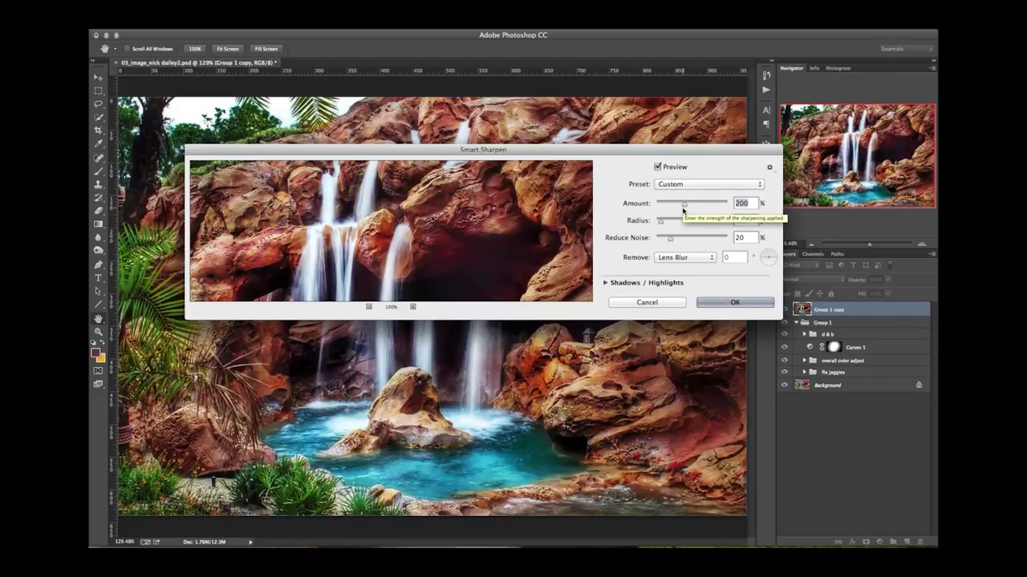
{"action": "key", "text": "Return"}
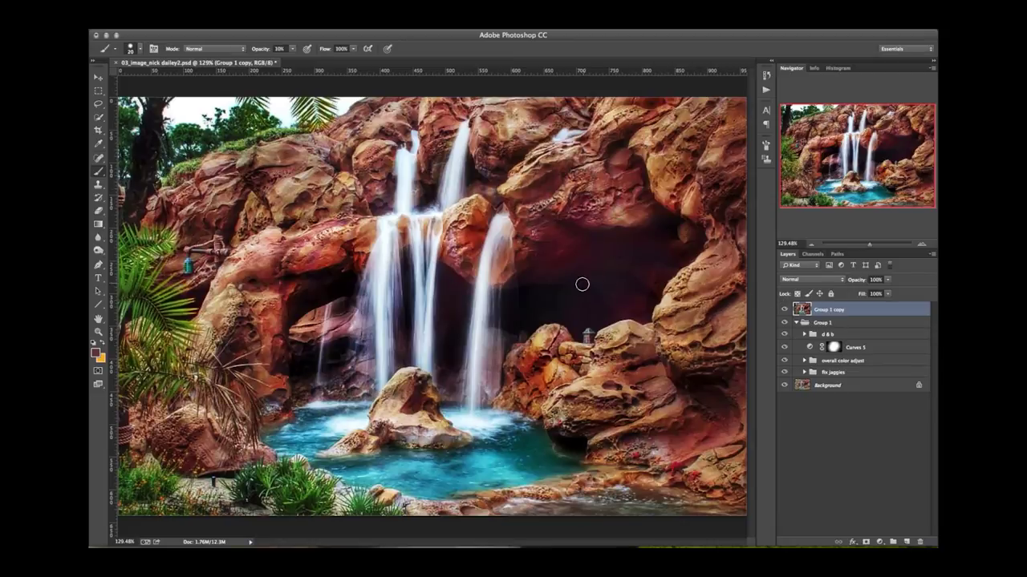
- Add a hide-all mask to Group 1 copy and paint white to reveal sharpening over the cave and rocks
{"action": "left_click", "coordinate": [853, 243]}
{"action": "left_click_drag", "start_coordinate": [853, 243], "coordinate": [870, 244]}
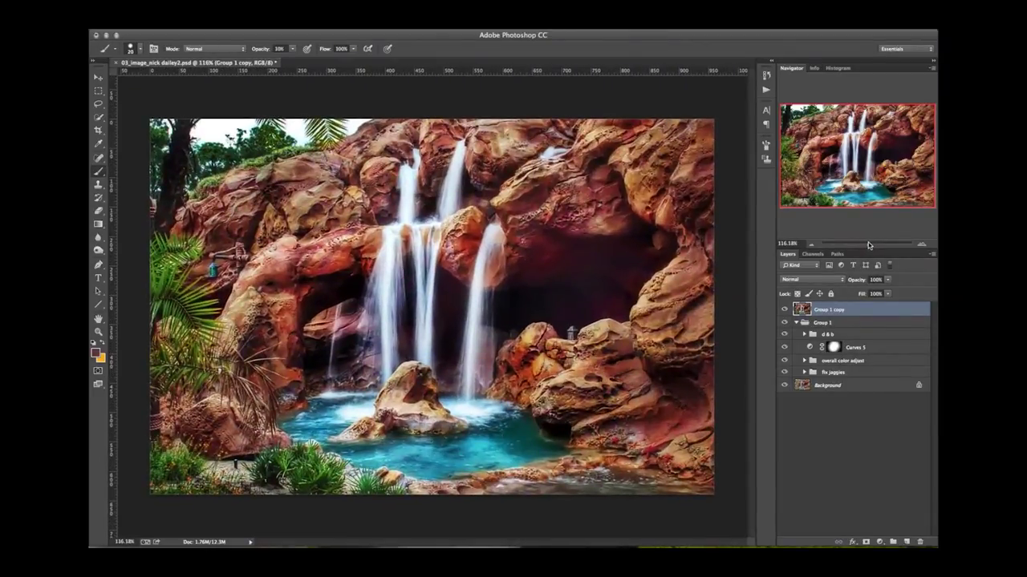
{"action": "left_click", "coordinate": [866, 543], "text": "alt"}
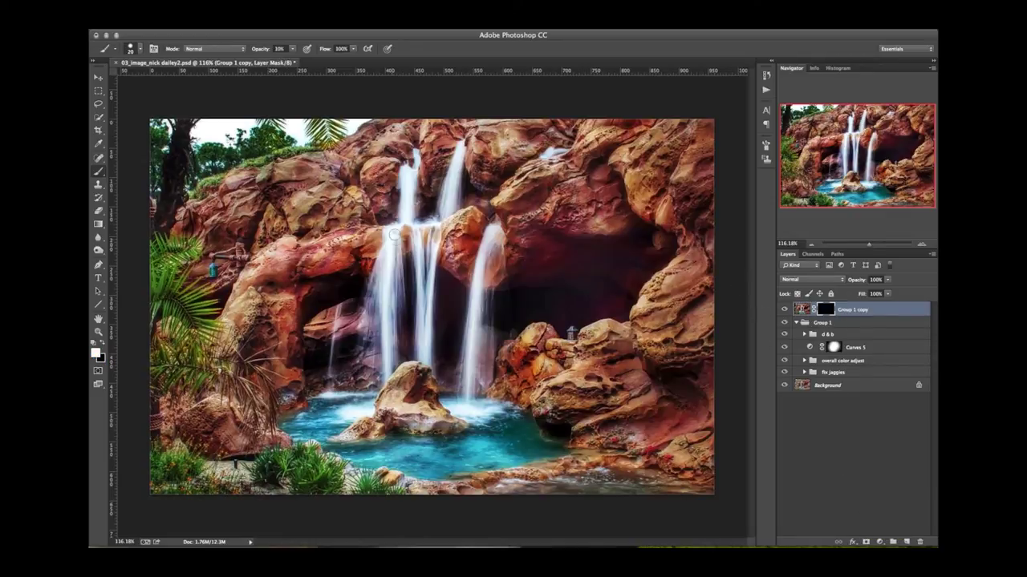
{"action": "key", "text": "bracketright"}
{"action": "key", "text": "bracketright"}
{"action": "key", "text": "bracketright"}
{"action": "key", "text": "bracketright"}
{"action": "key", "text": "0"}
{"action": "left_click_drag", "start_coordinate": [436, 305], "coordinate": [423, 326]}
{"action": "mouse_move", "coordinate": [497, 114]}
{"action": "left_mouse_down"}
{"action": "mouse_move", "coordinate": [610, 112]}
{"action": "mouse_move", "coordinate": [726, 180]}
{"action": "mouse_move", "coordinate": [526, 280]}
{"action": "mouse_move", "coordinate": [646, 257]}
{"action": "mouse_move", "coordinate": [522, 314]}
{"action": "mouse_move", "coordinate": [642, 248]}
{"action": "mouse_move", "coordinate": [568, 317]}
{"action": "left_mouse_up"}
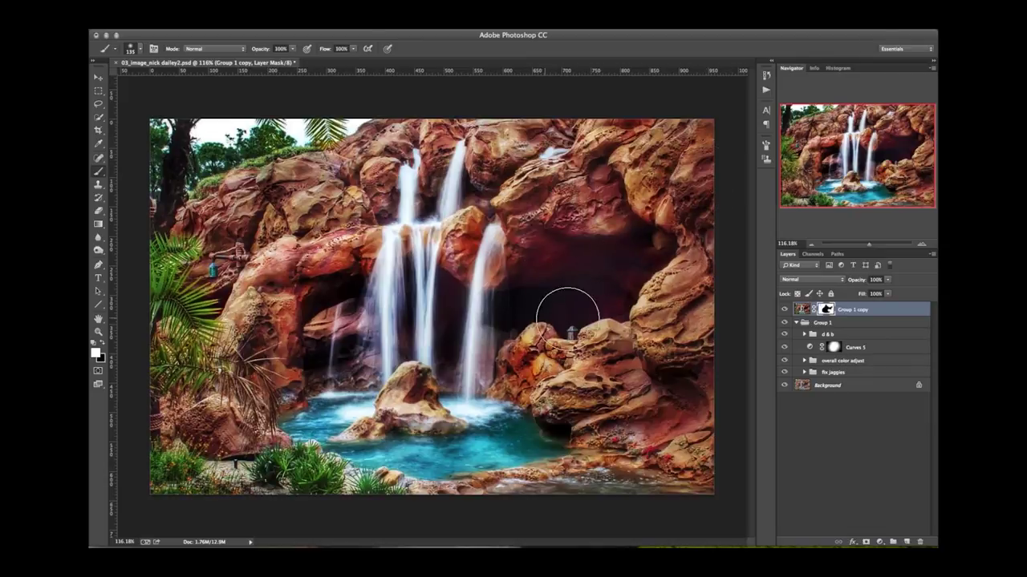
{"action": "key", "text": "bracketleft"}
{"action": "key", "text": "bracketleft"}
{"action": "key", "text": "bracketleft"}
{"action": "key", "text": "bracketleft"}
{"action": "key", "text": "bracketleft"}
{"action": "key", "text": "bracketleft"}
{"action": "key", "text": "bracketleft"}
{"action": "key", "text": "bracketleft"}
- View the sharpening mask on its own and return to the photo, twice
{"action": "left_click", "coordinate": [826, 311], "text": "alt"}
{"action": "left_click", "coordinate": [828, 311], "text": "alt"}
{"action": "left_click", "coordinate": [828, 310], "text": "alt"}
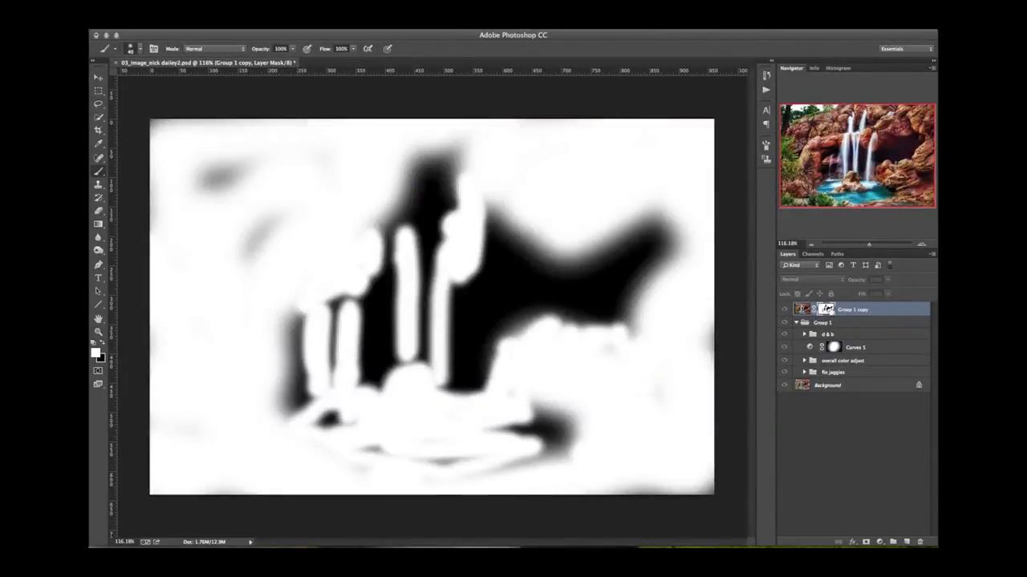
{"action": "left_click", "coordinate": [828, 310], "text": "alt"}
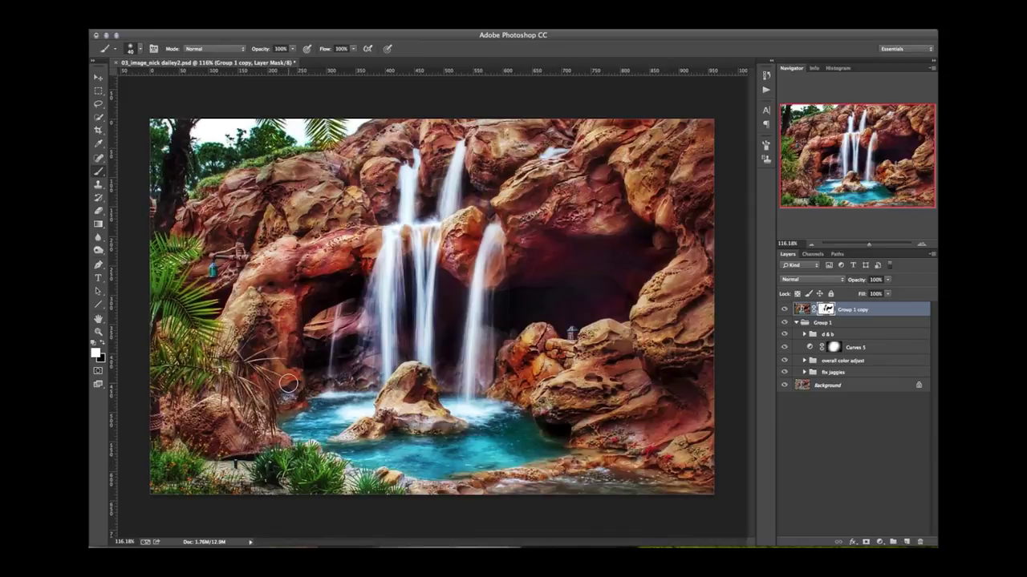
- Move Group 1 copy into Group 1, collapse it, and toggle Group 1 to compare before and after
{"action": "left_click_drag", "start_coordinate": [852, 312], "coordinate": [859, 327]}
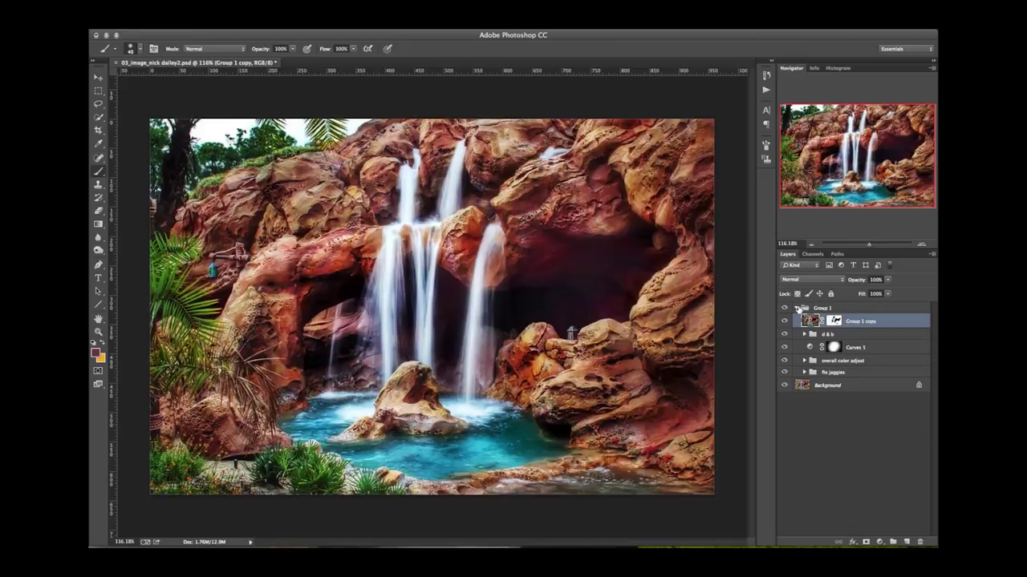
{"action": "left_click", "coordinate": [797, 308]}
{"action": "left_click", "coordinate": [784, 308]}
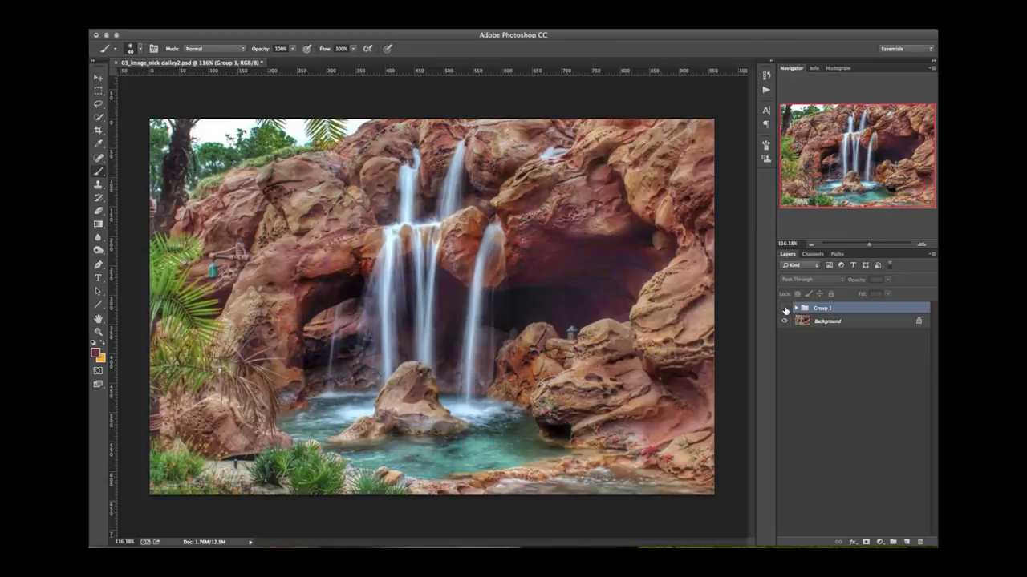
{"action": "left_click", "coordinate": [785, 309]}
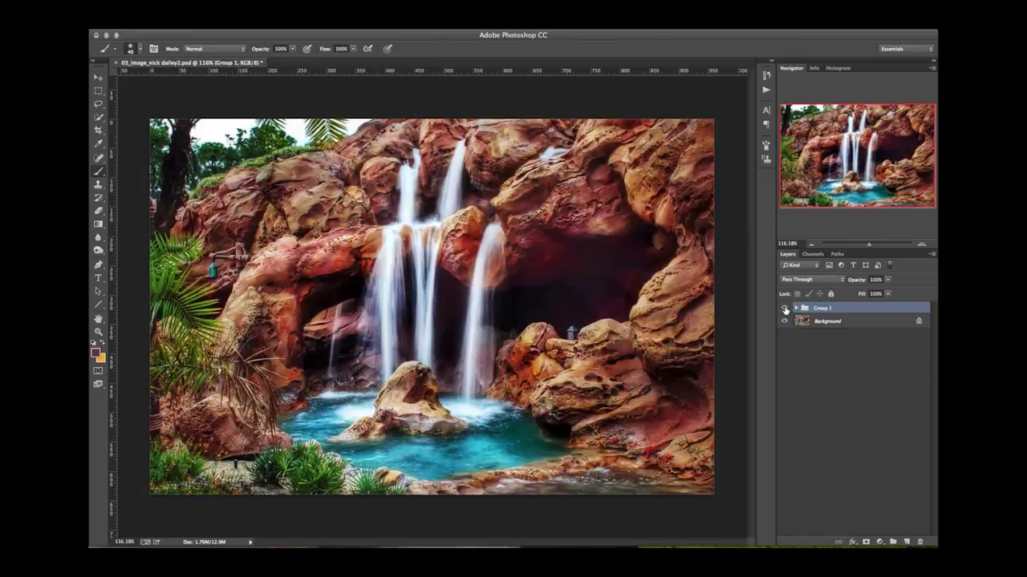